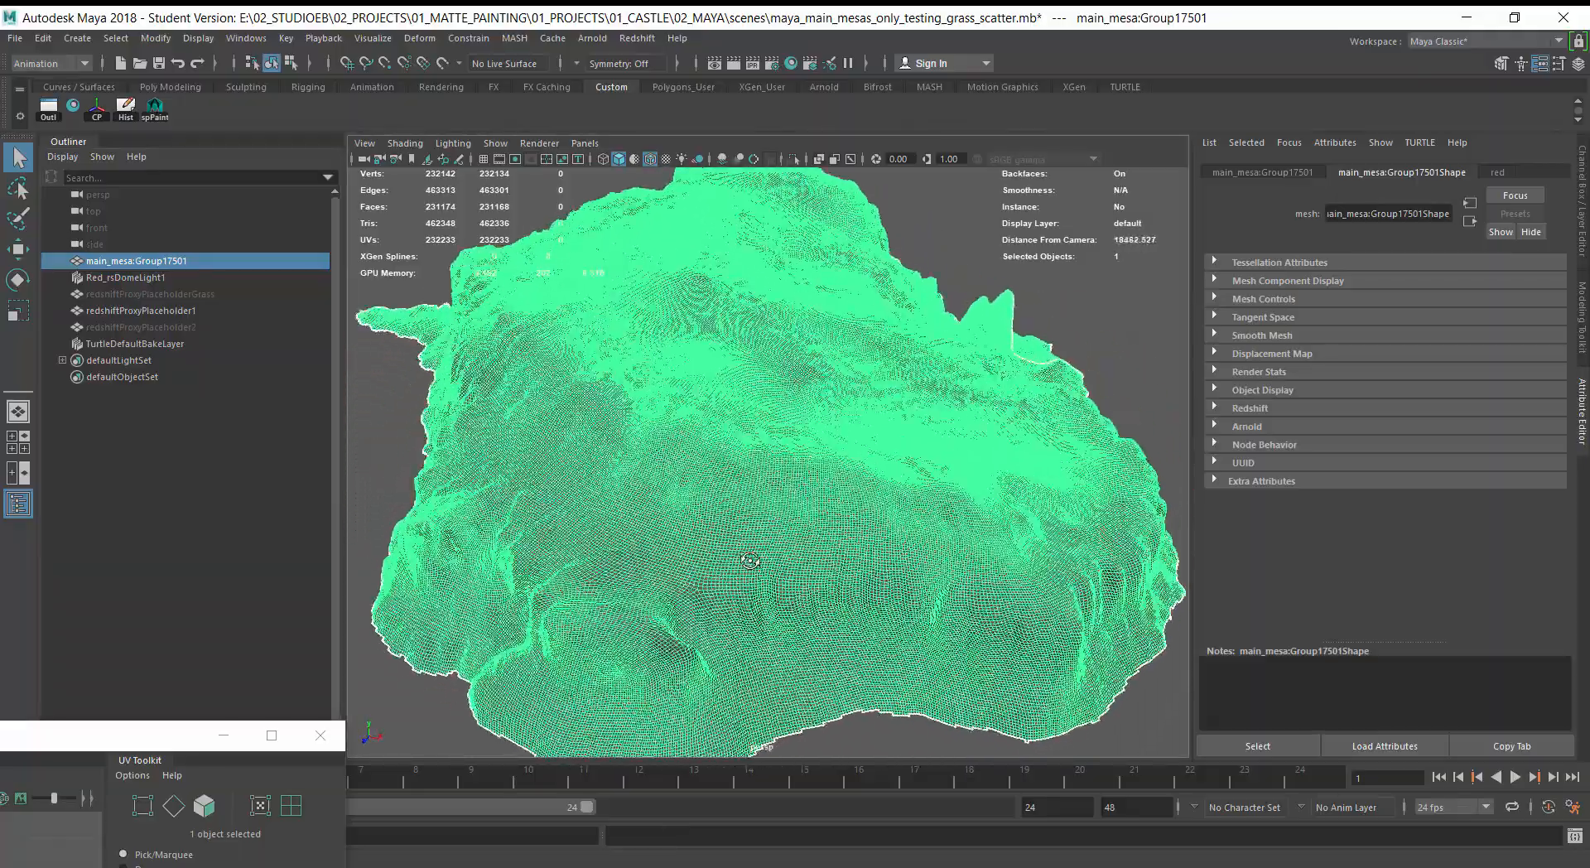
Unhide the hidden redshiftProxyPlaceholderGrass and redshiftProxyPlaceholder2 objects.
click(520, 379)
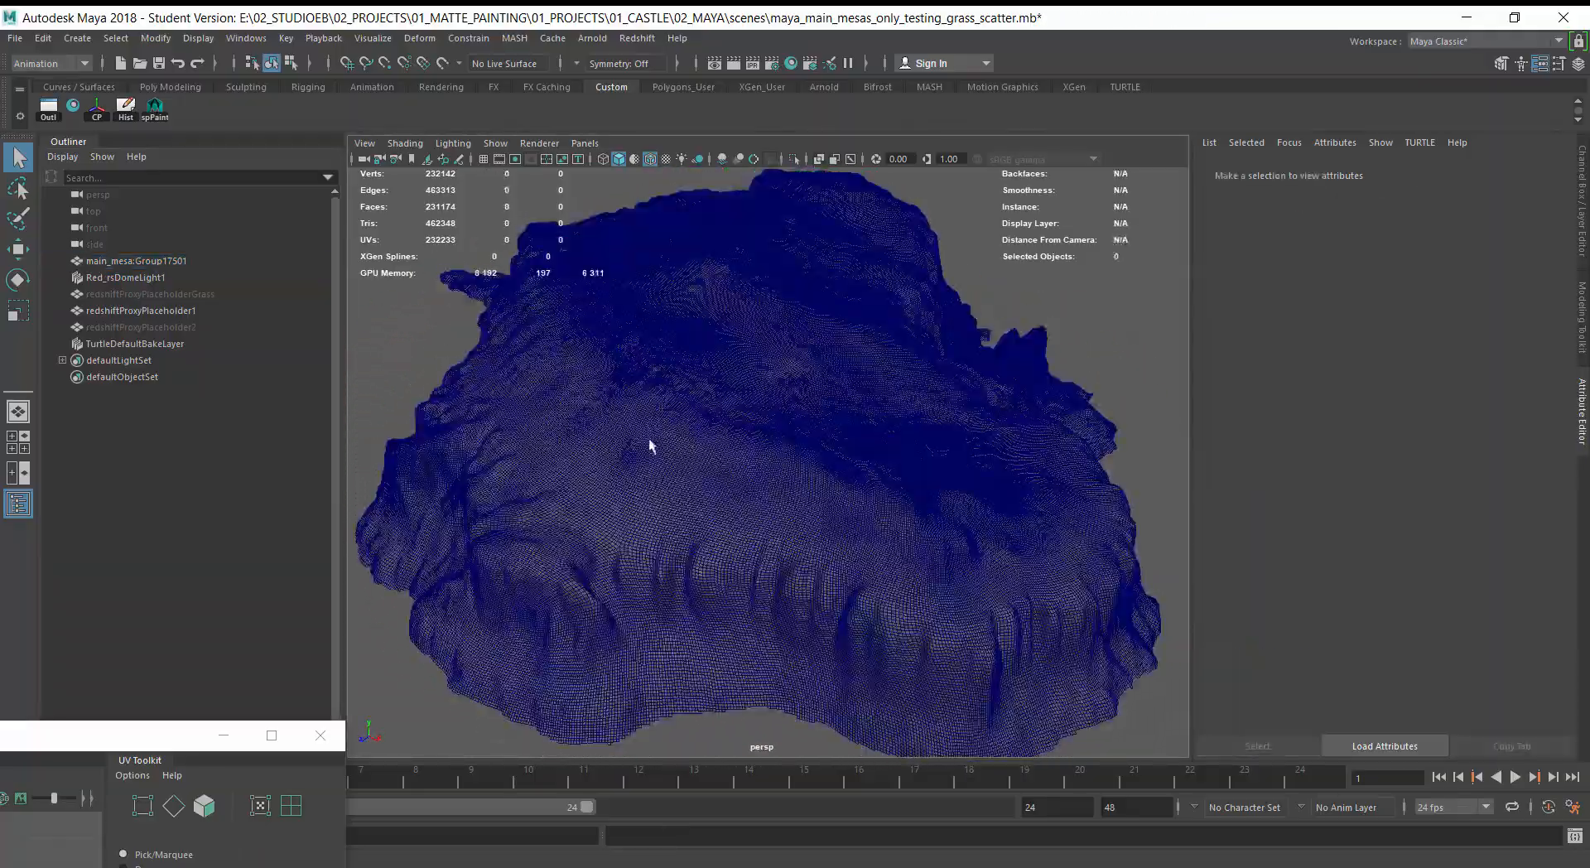
alt+drag(810, 637, 762, 644)
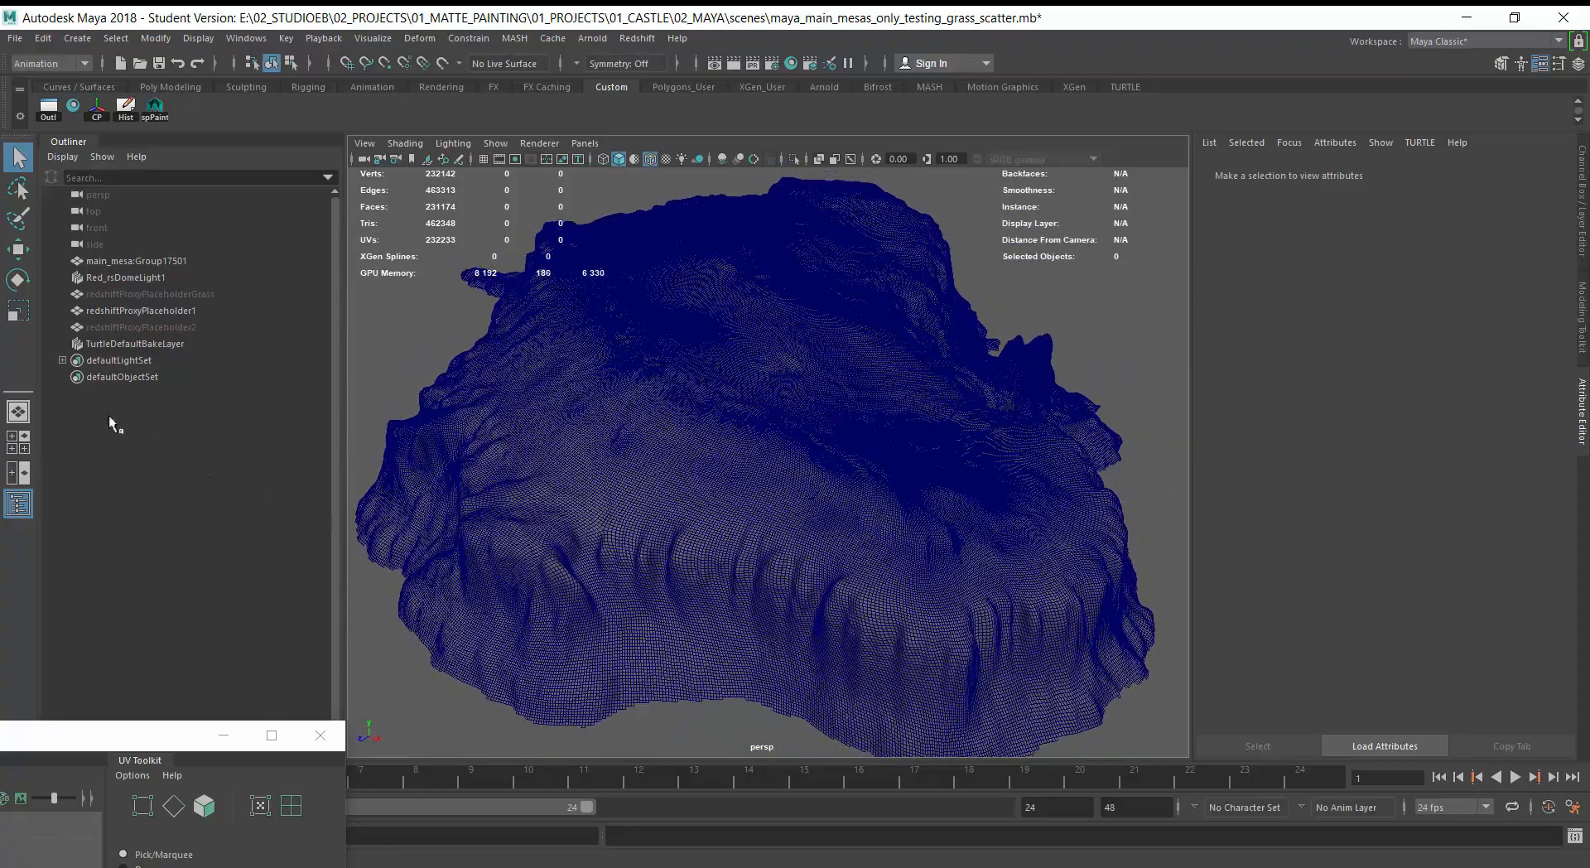
click(172, 293)
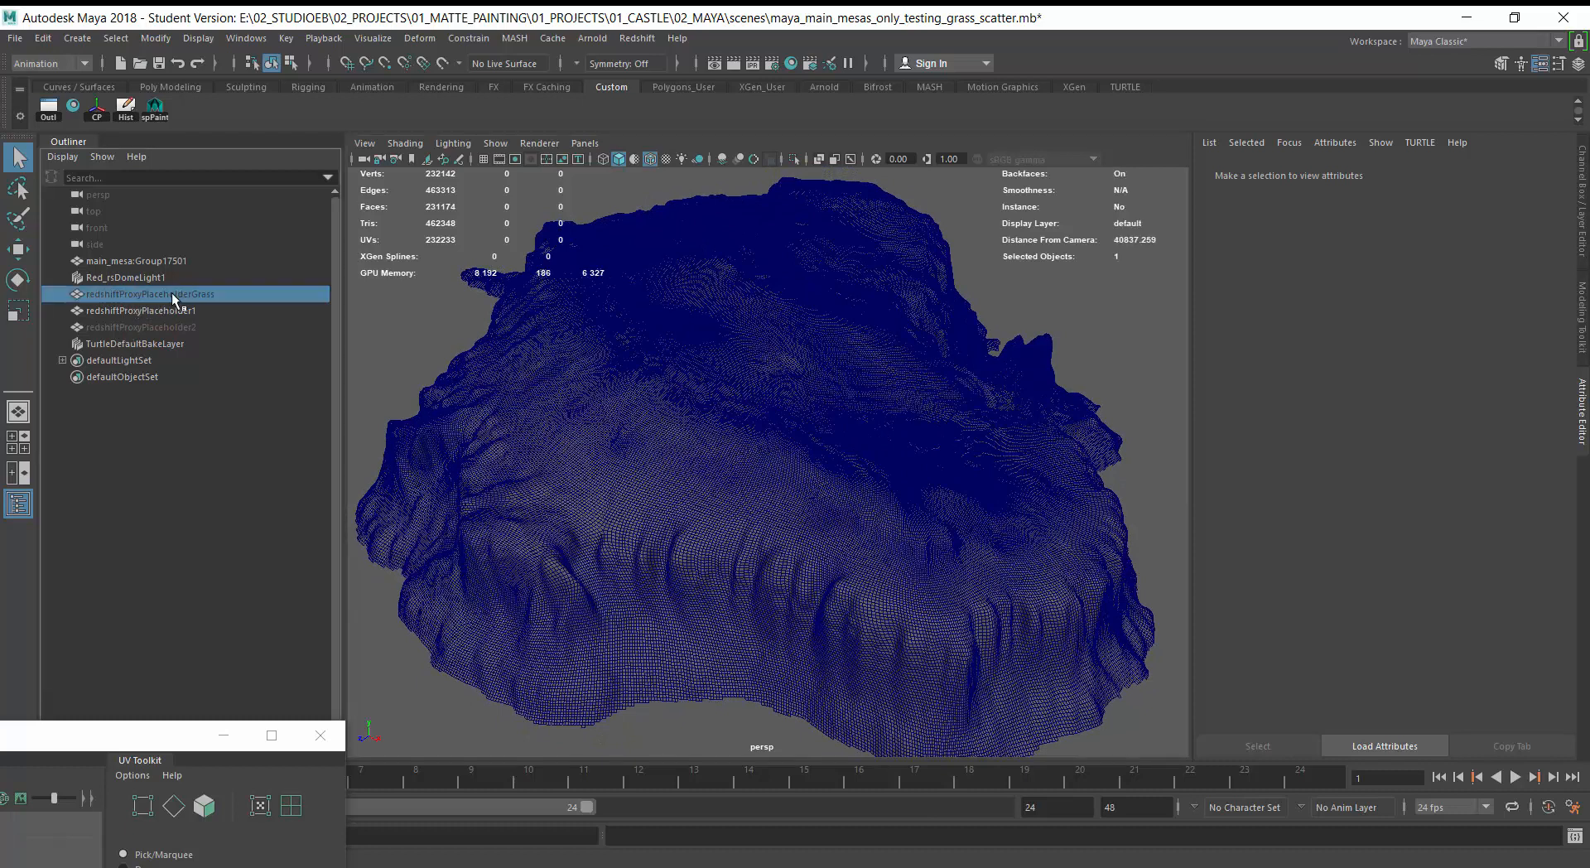
key(shift+h)
click(162, 324)
key(shift+h)
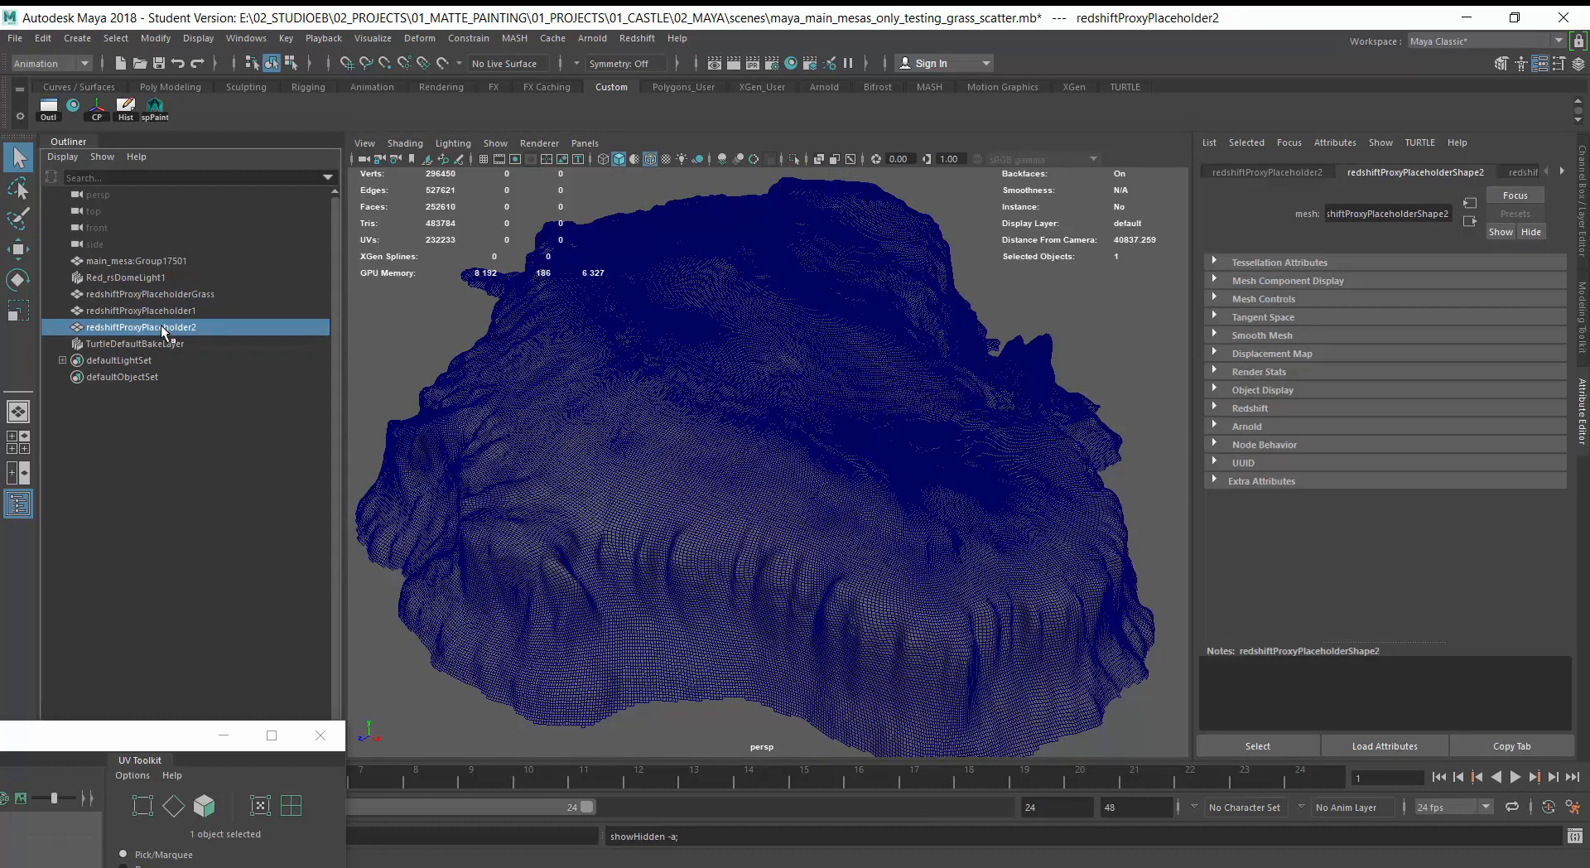
click(189, 391)
Check the Redshift proxy placeholders in the scene and delete redshiftProxyPlaceholder1.
click(164, 298)
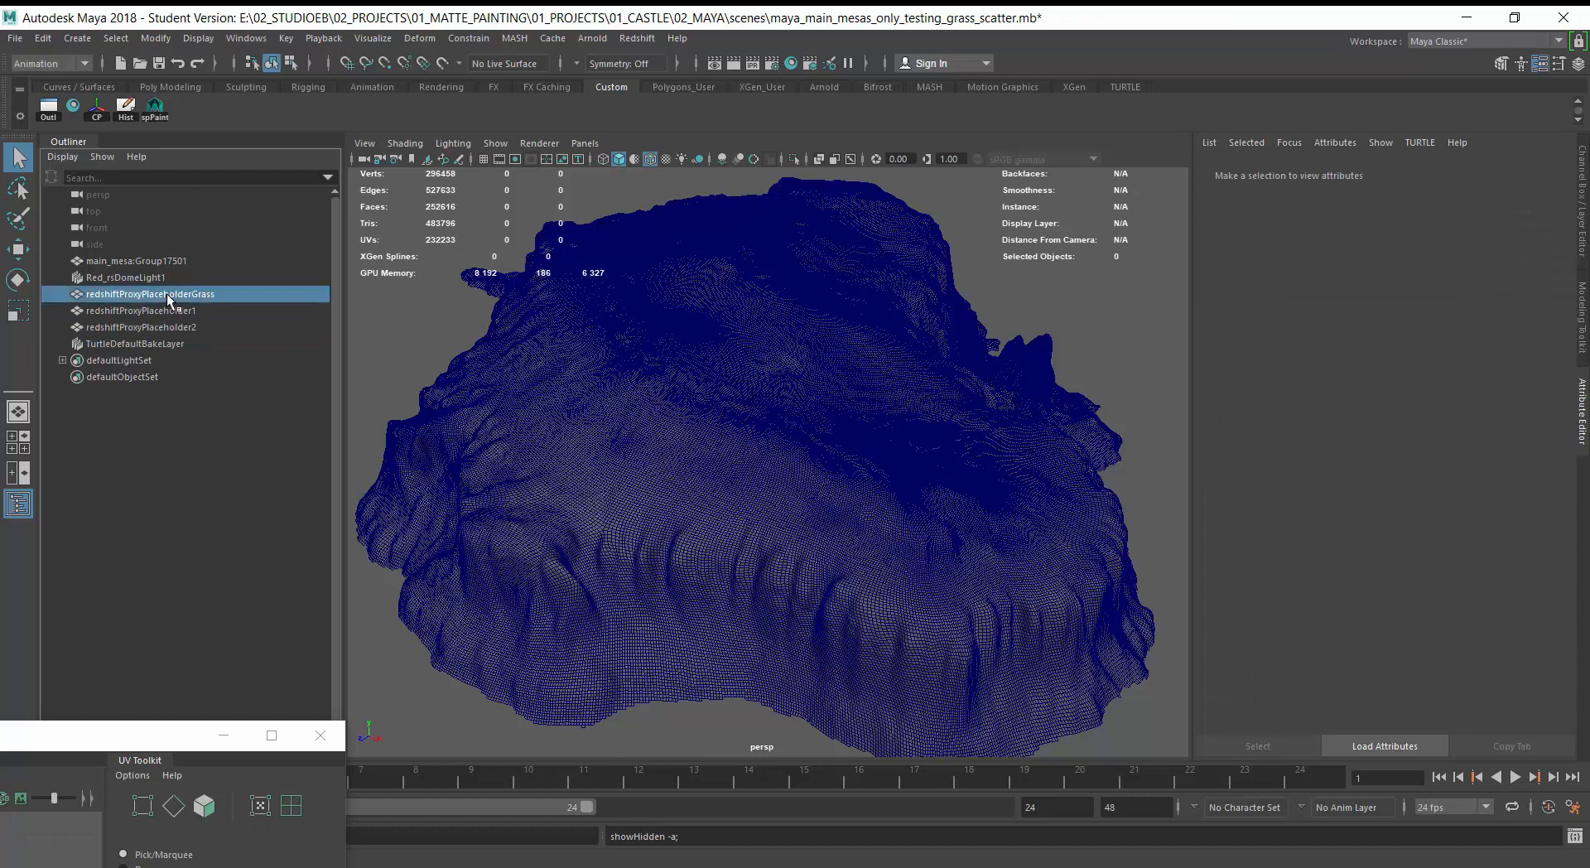
click(165, 310)
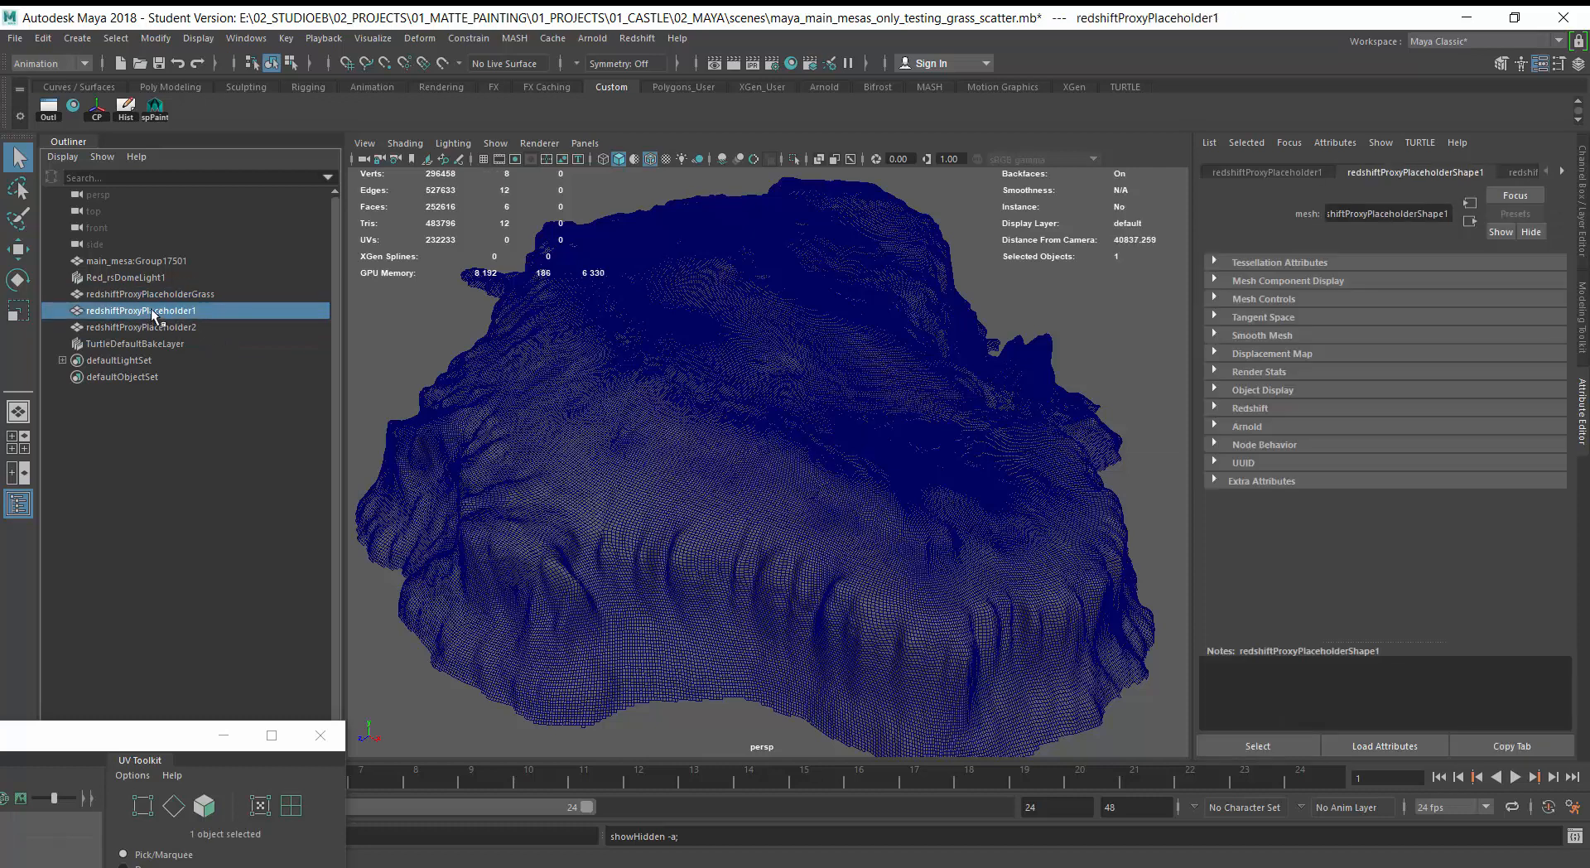
click(199, 297)
click(175, 327)
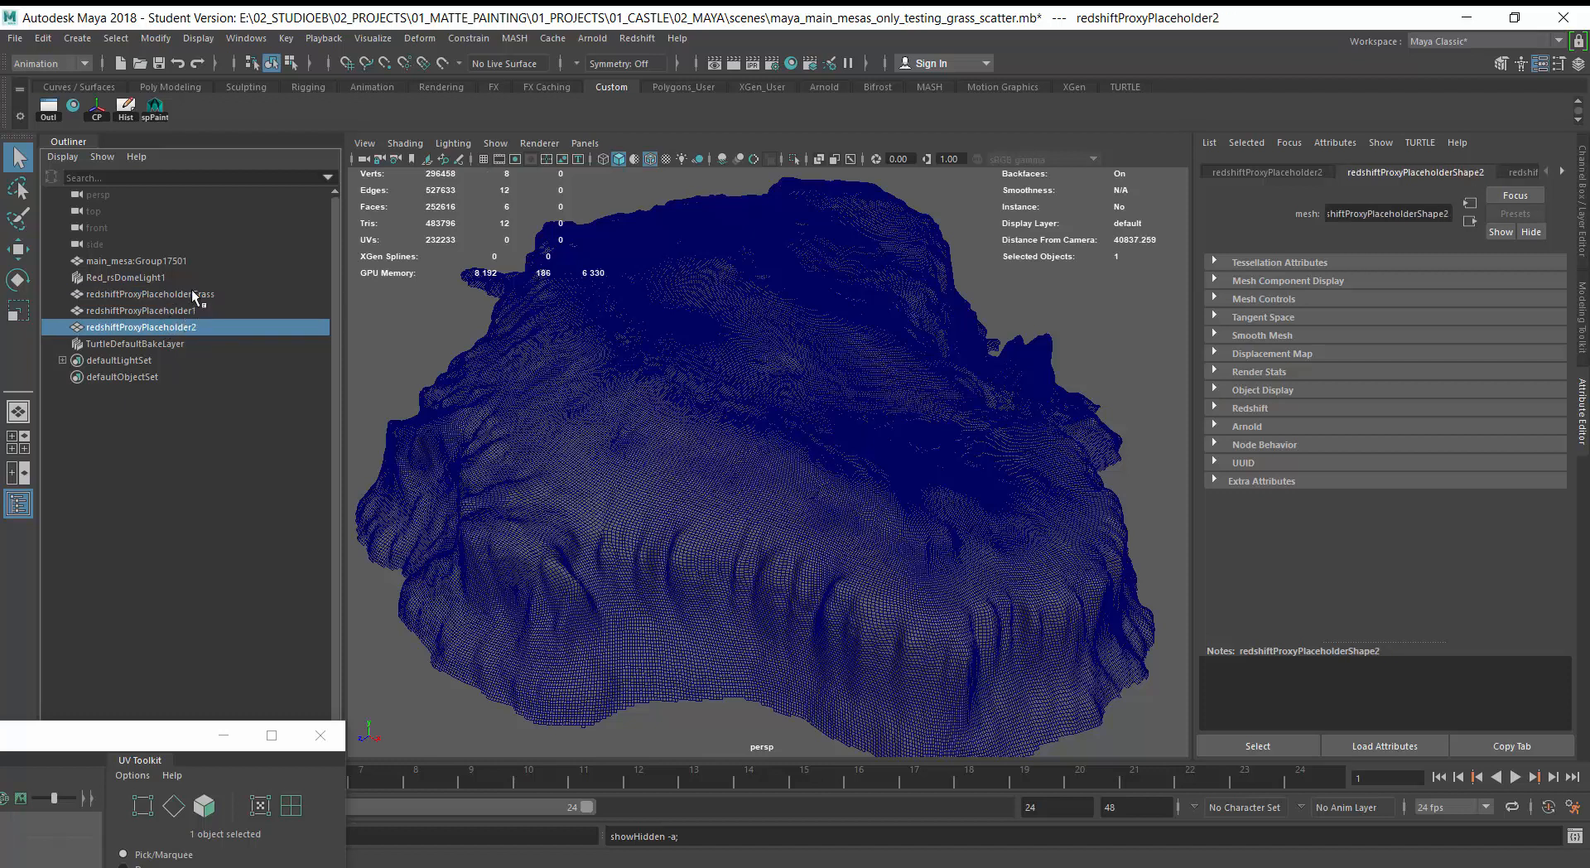
click(197, 295)
click(1562, 172)
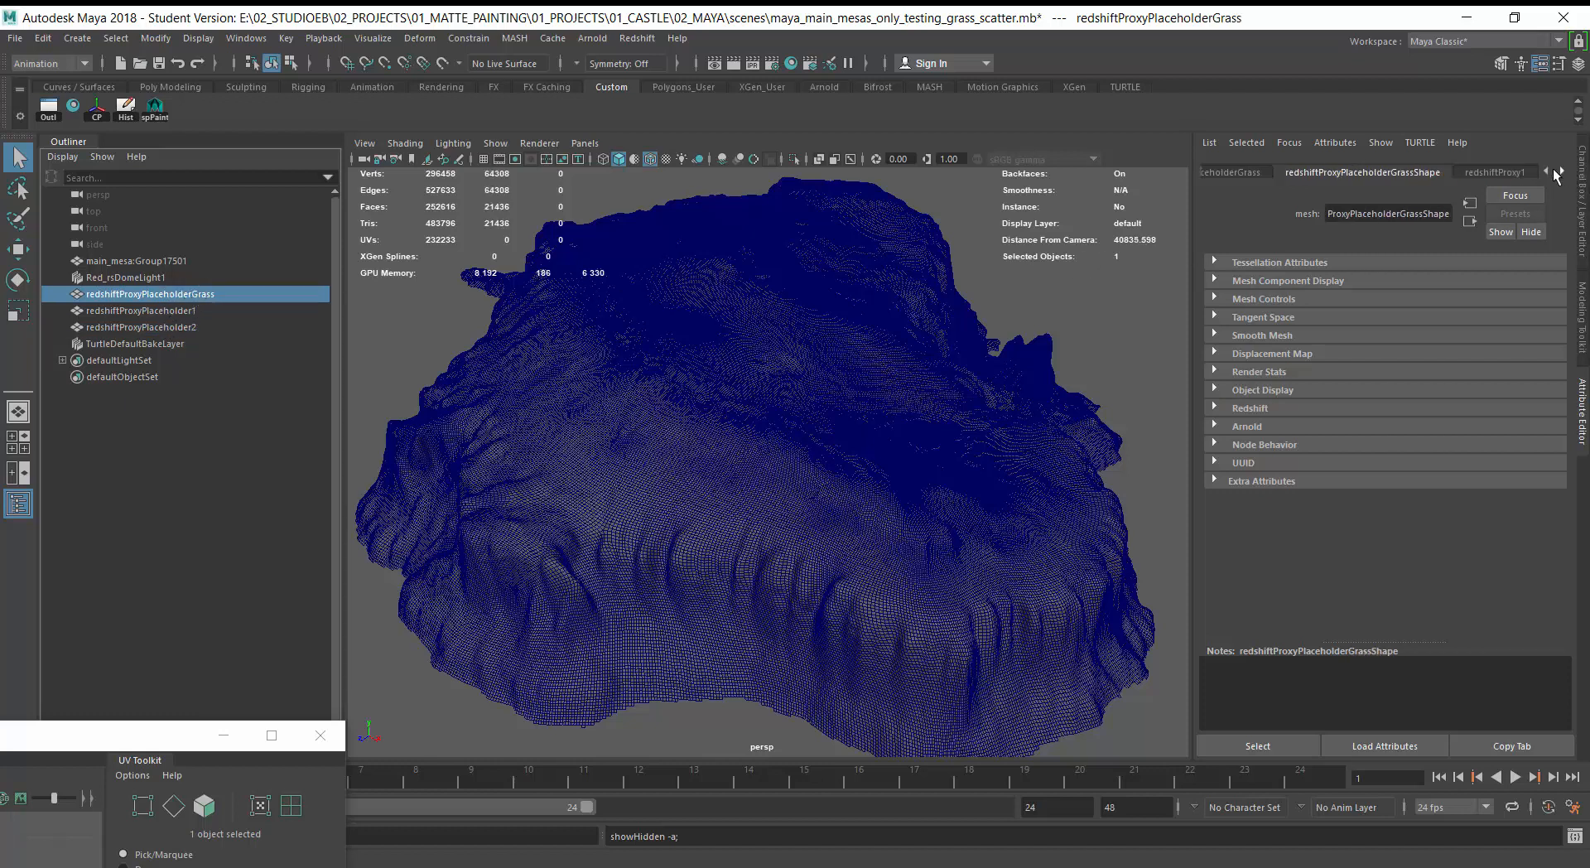
click(124, 311)
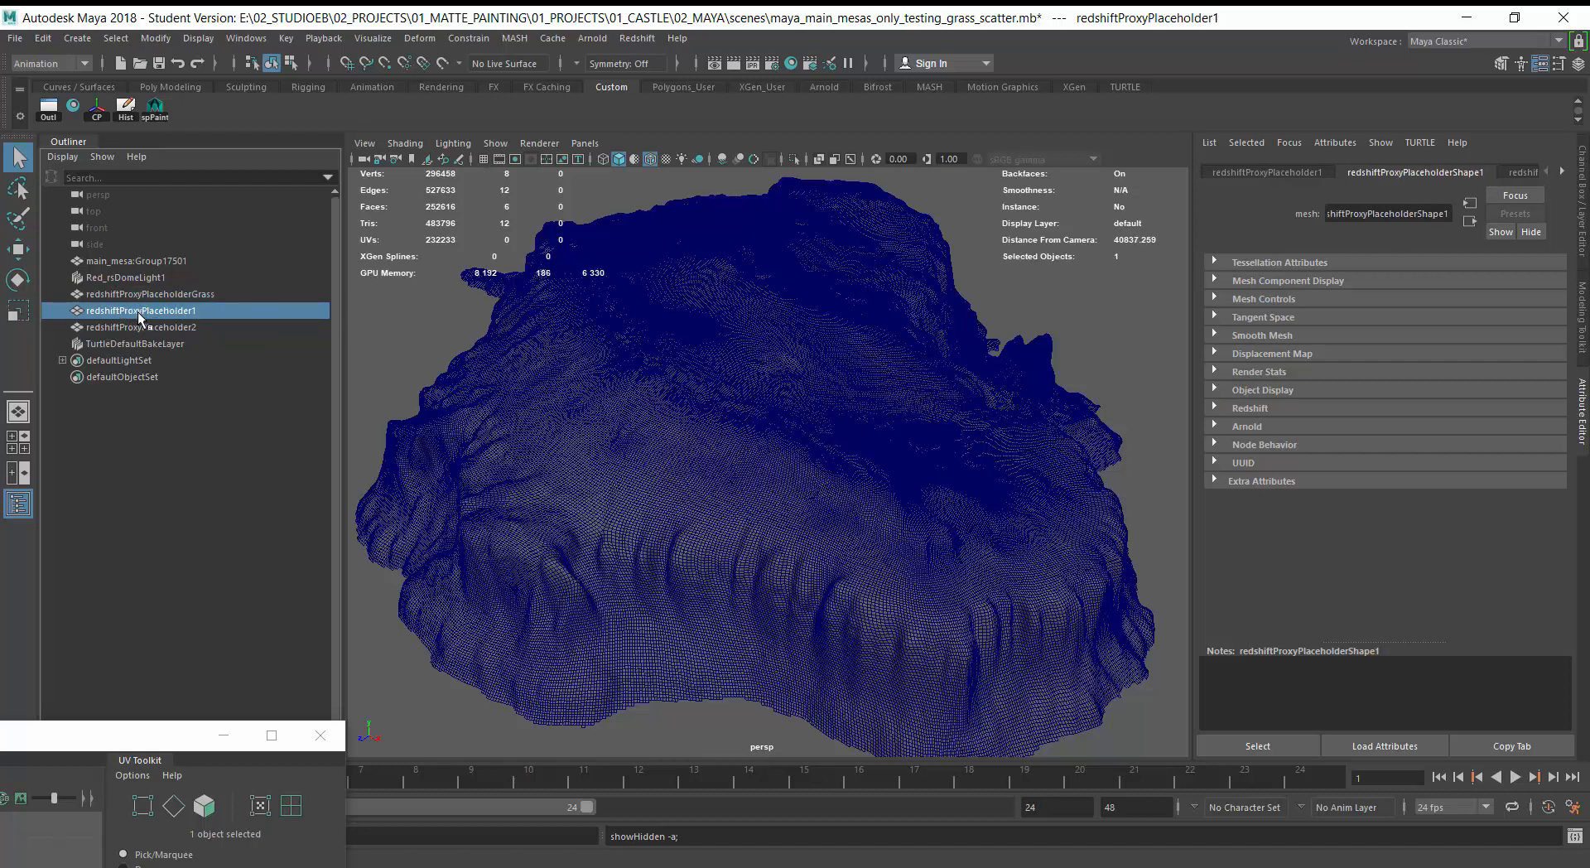
key(Delete)
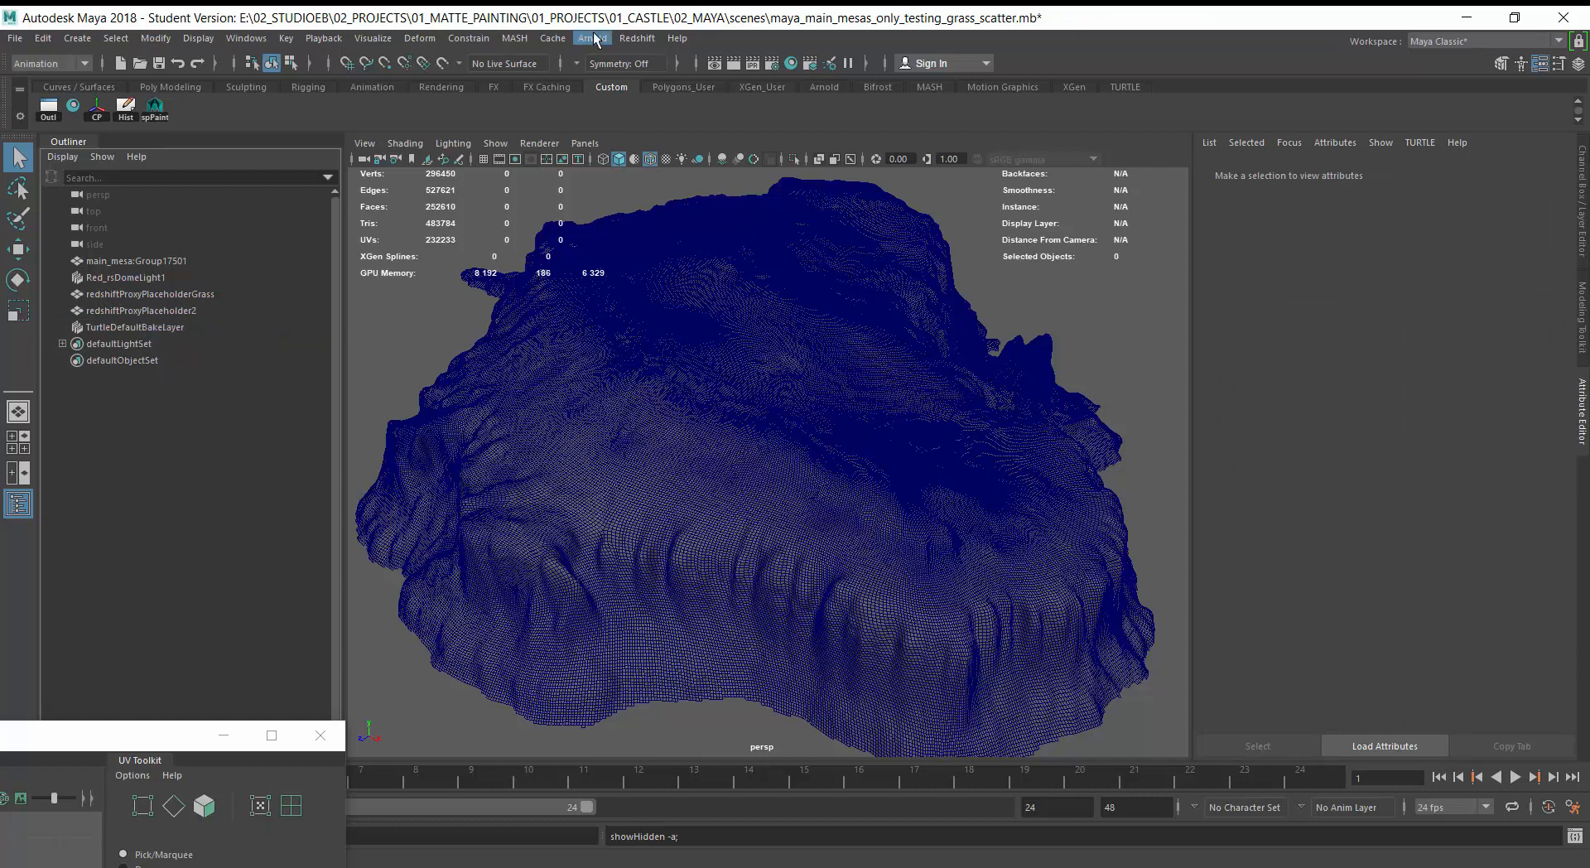
Create a new Redshift proxy placeholder and show its proxy mesh attributes.
click(636, 38)
mouse_move(678, 121)
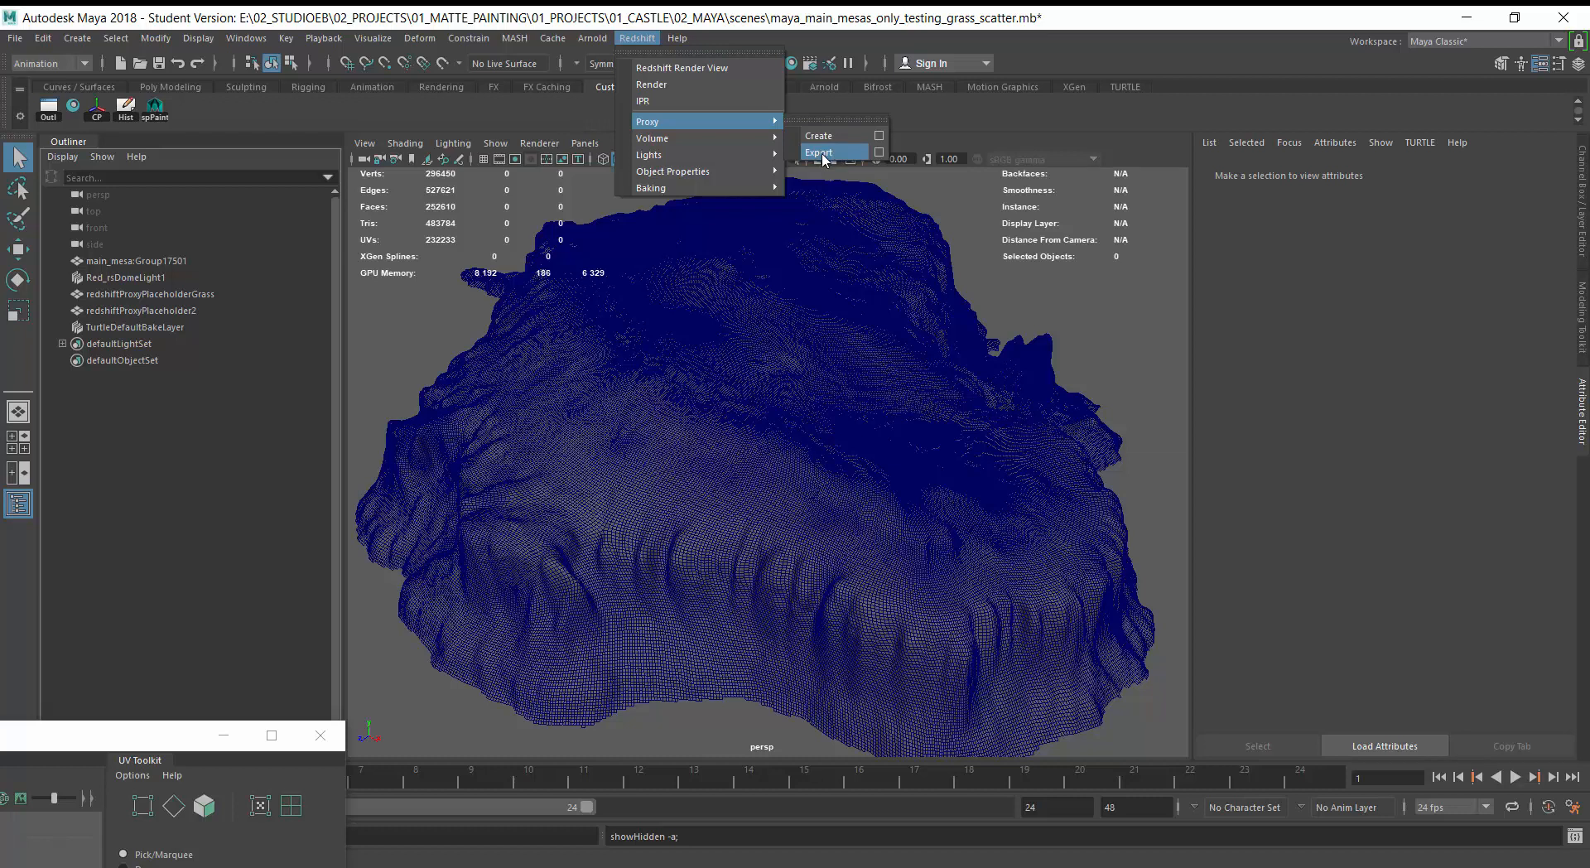
click(827, 134)
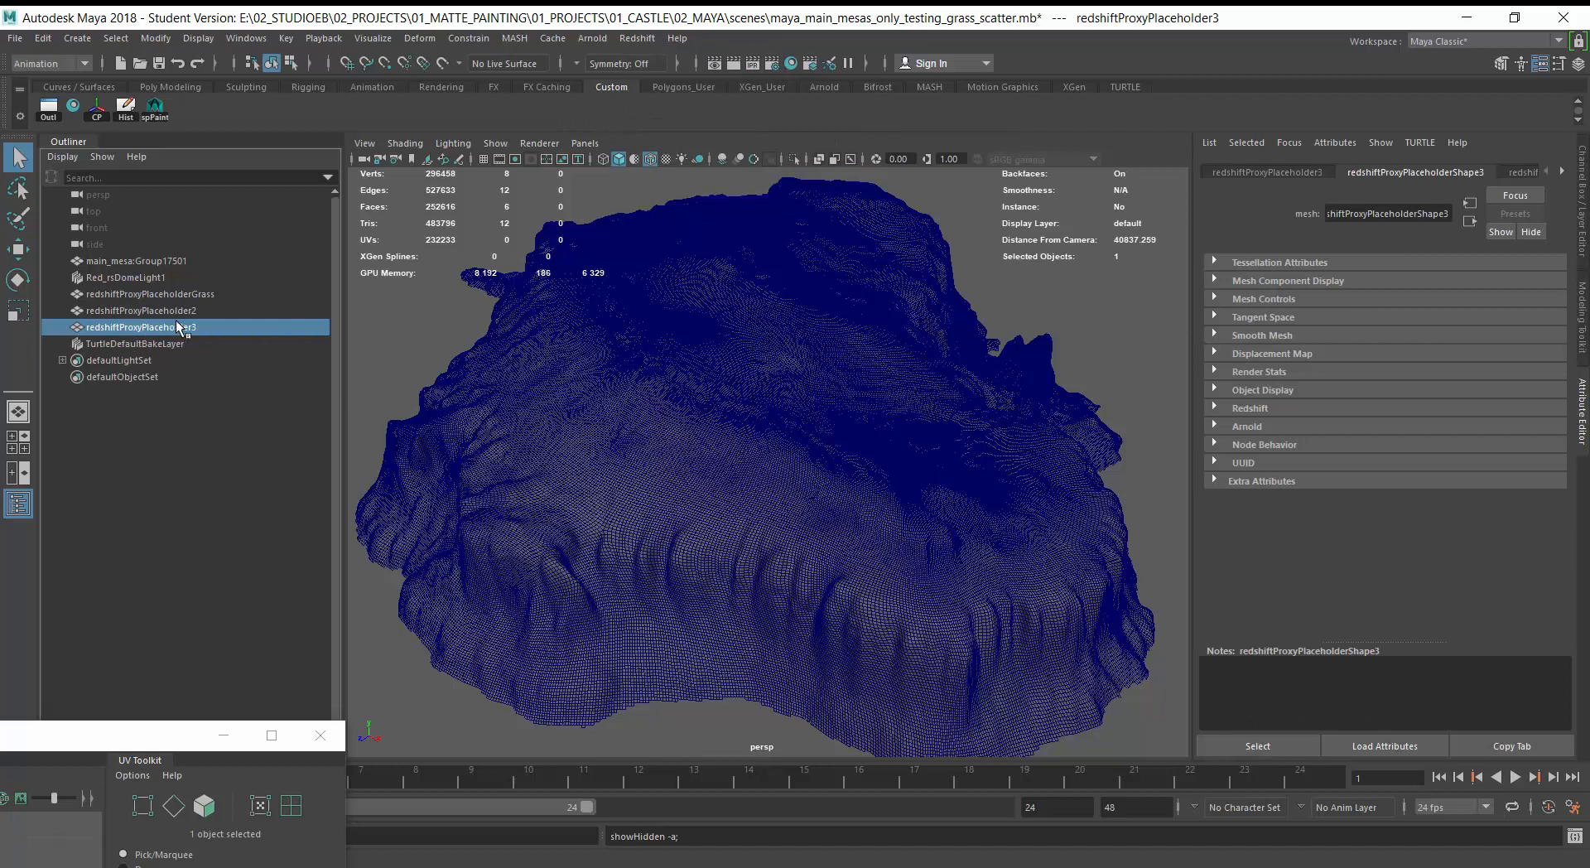
click(1560, 171)
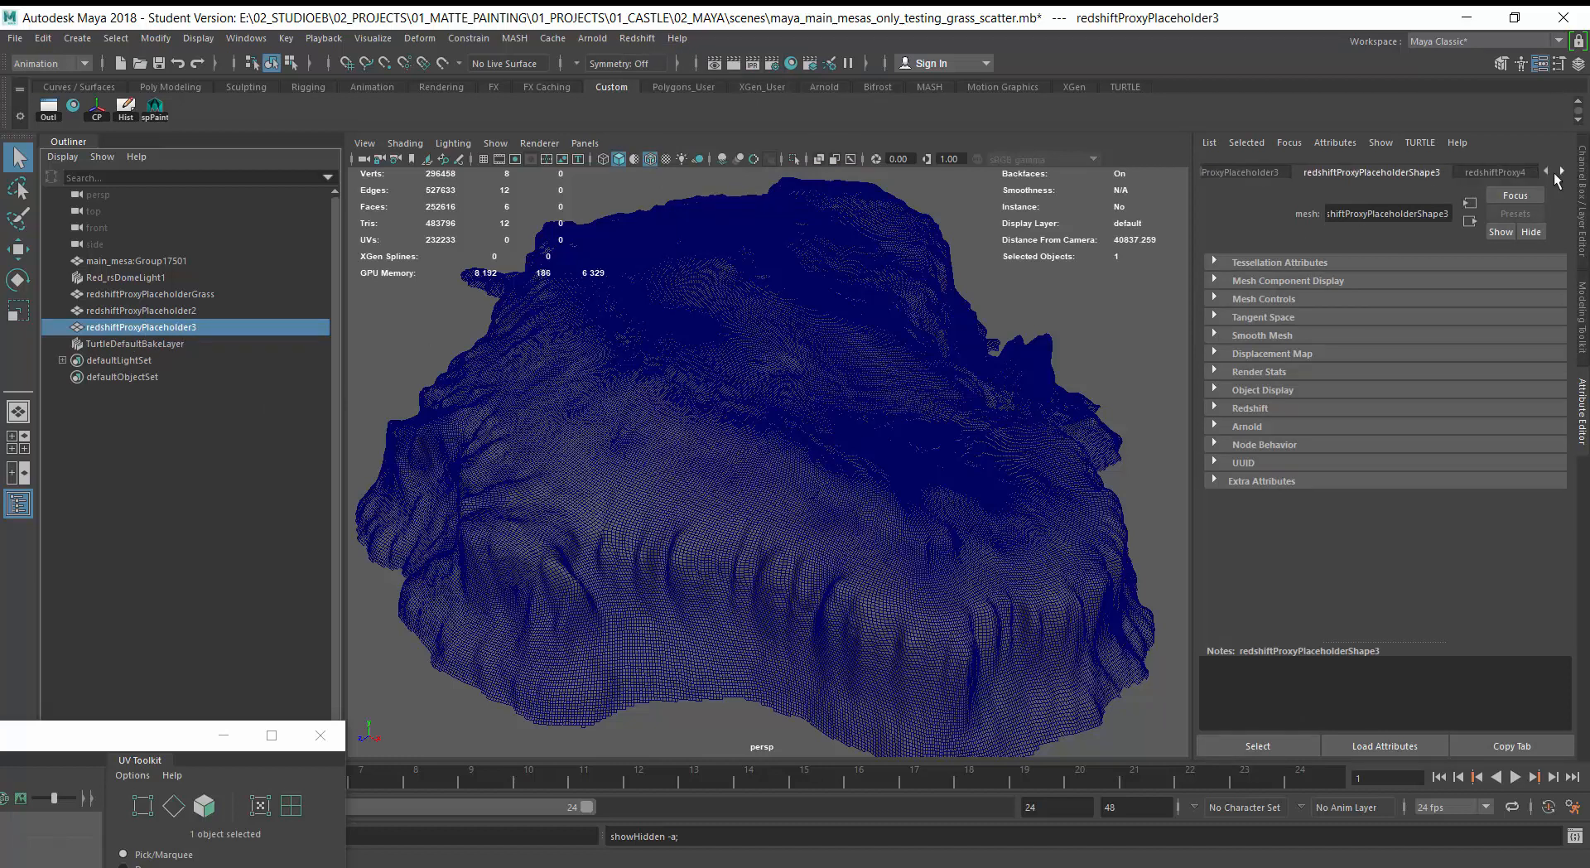
click(1494, 171)
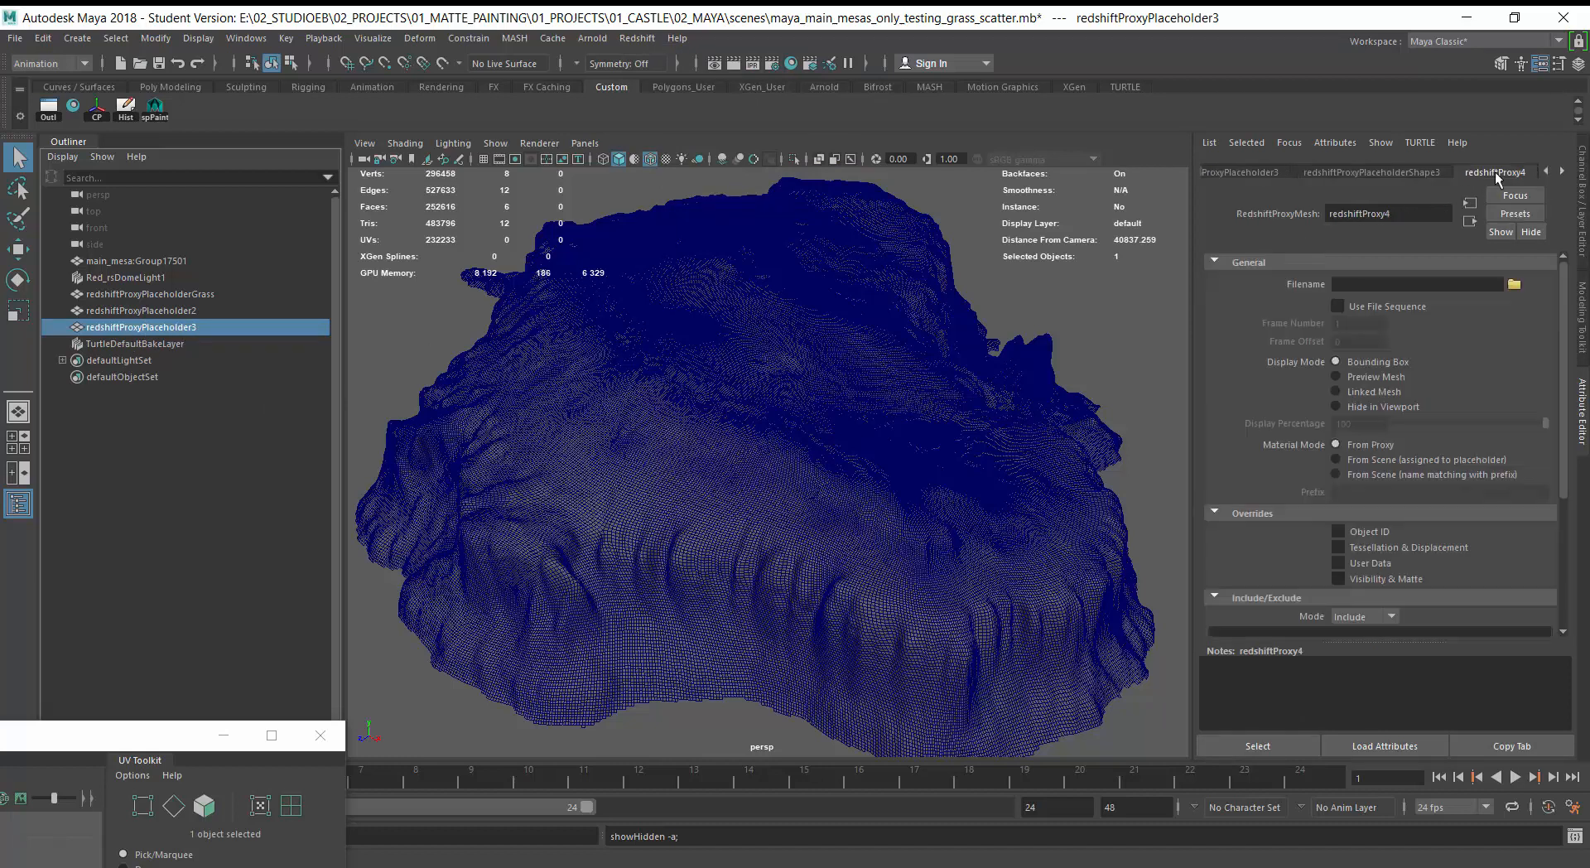
Load testTree_proxy.rs from the 02_MAYA scenes folder as the new placeholder's proxy file.
click(1514, 285)
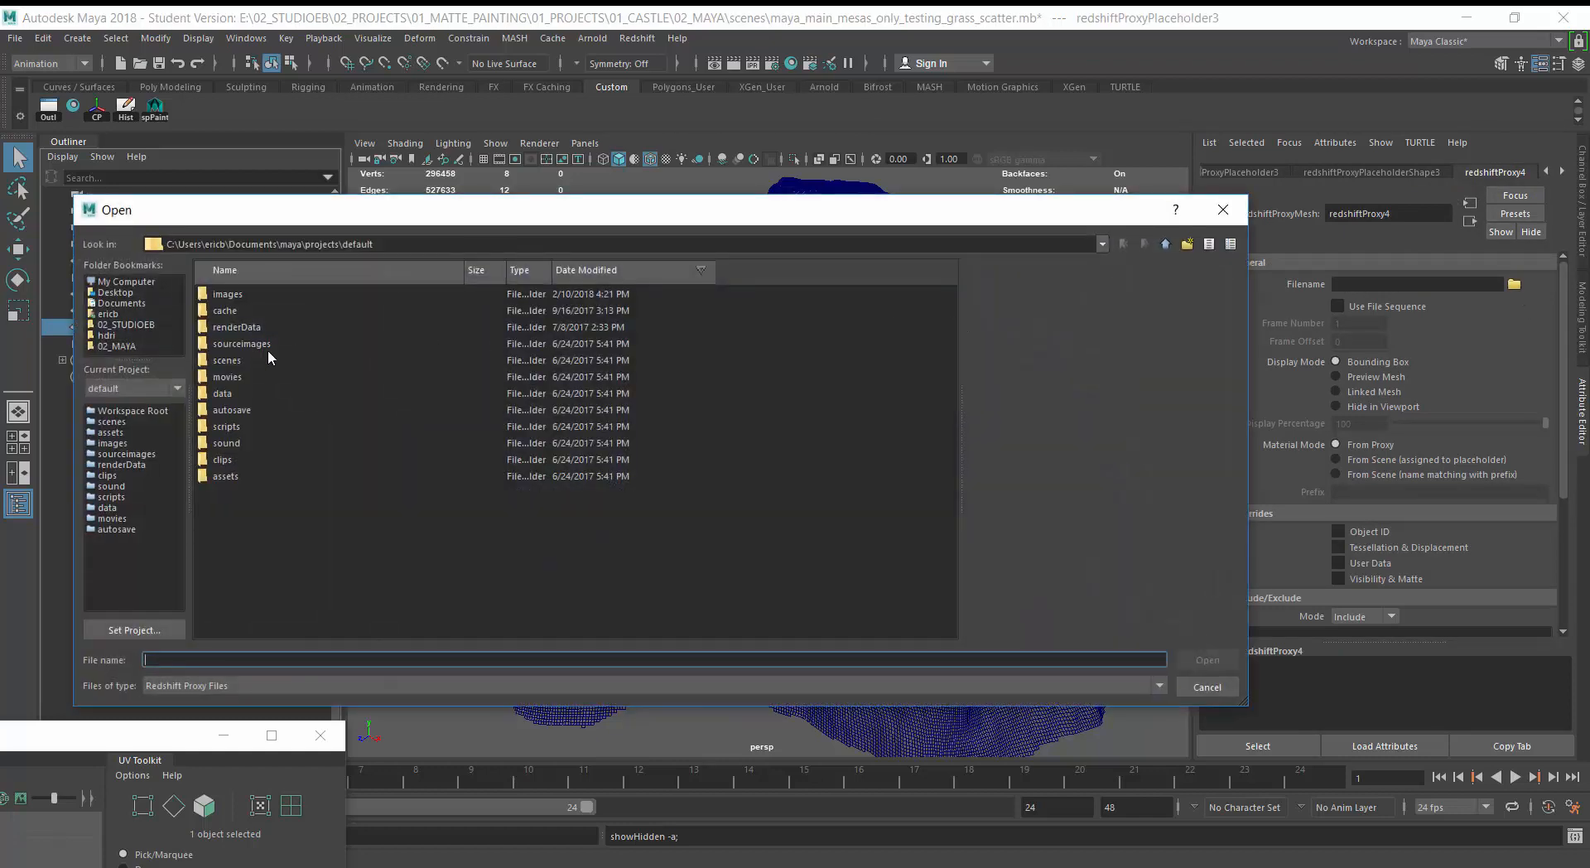
click(92, 344)
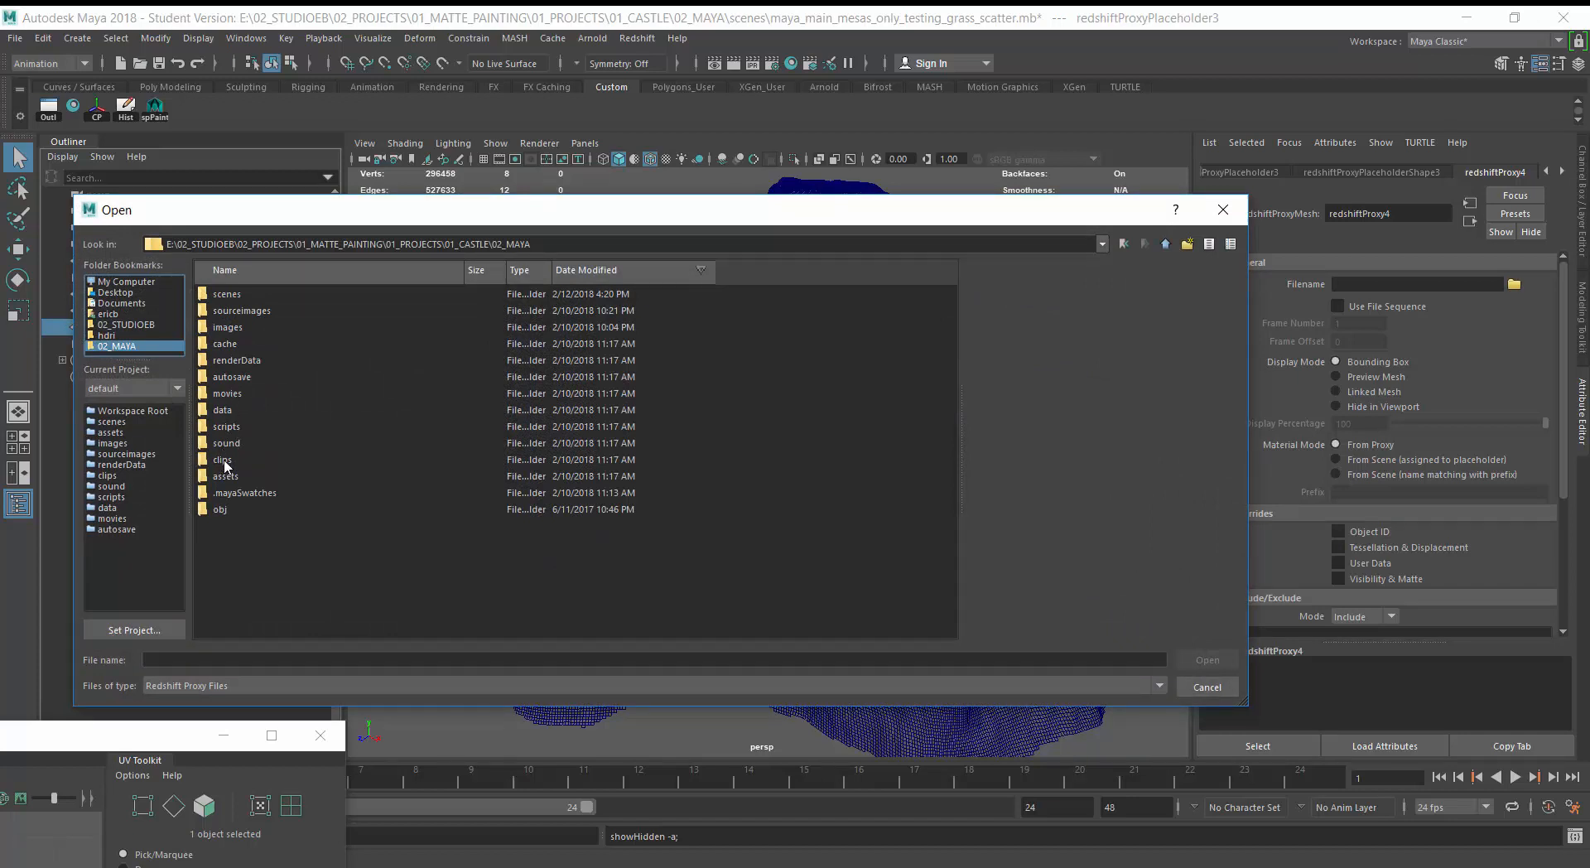
click(270, 270)
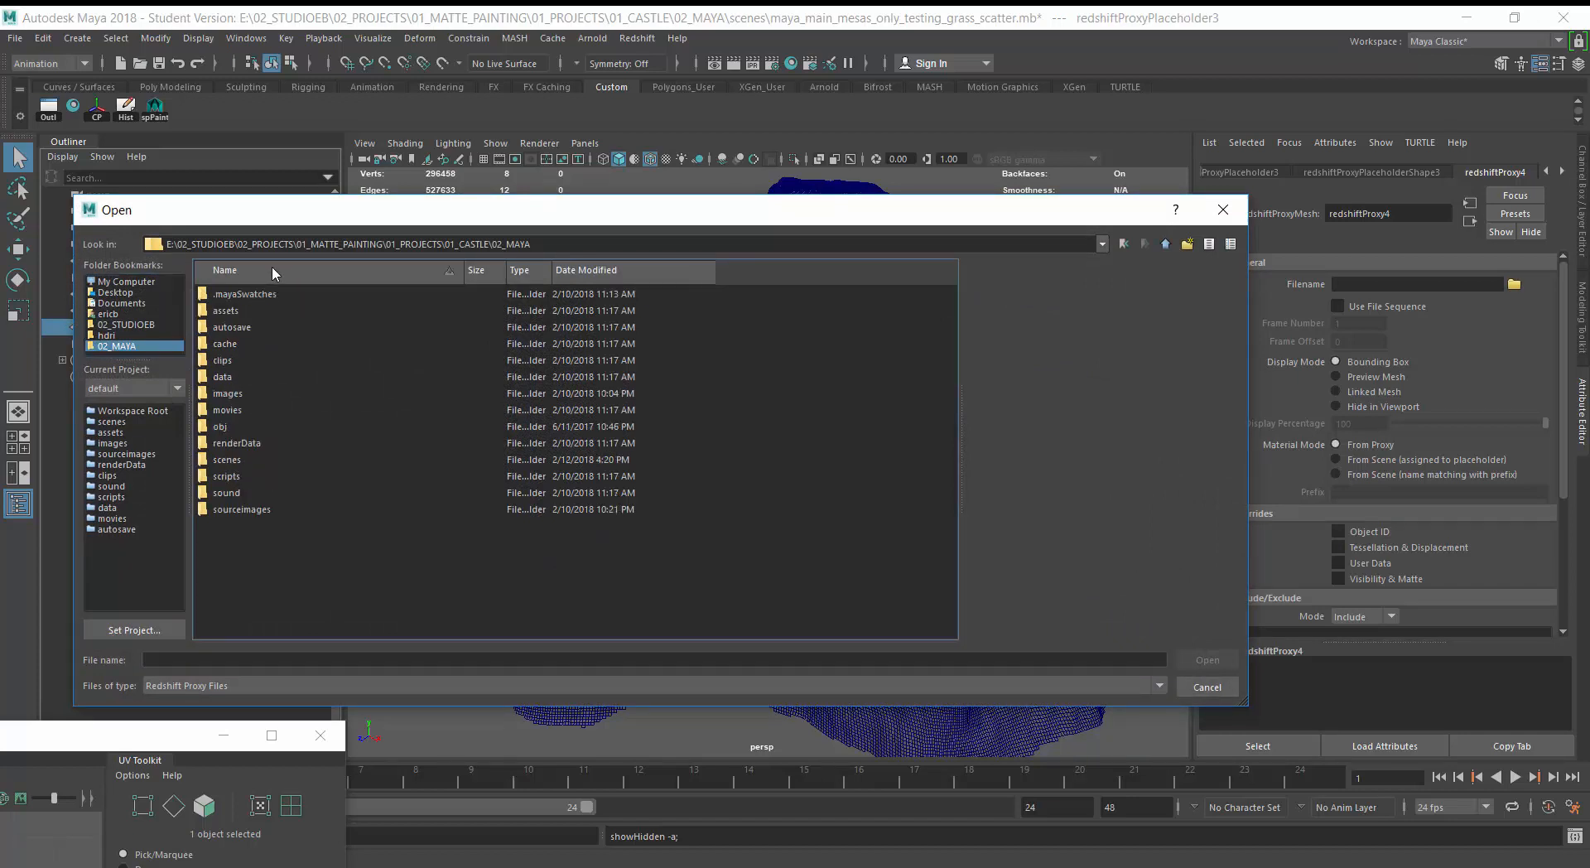
double_click(217, 461)
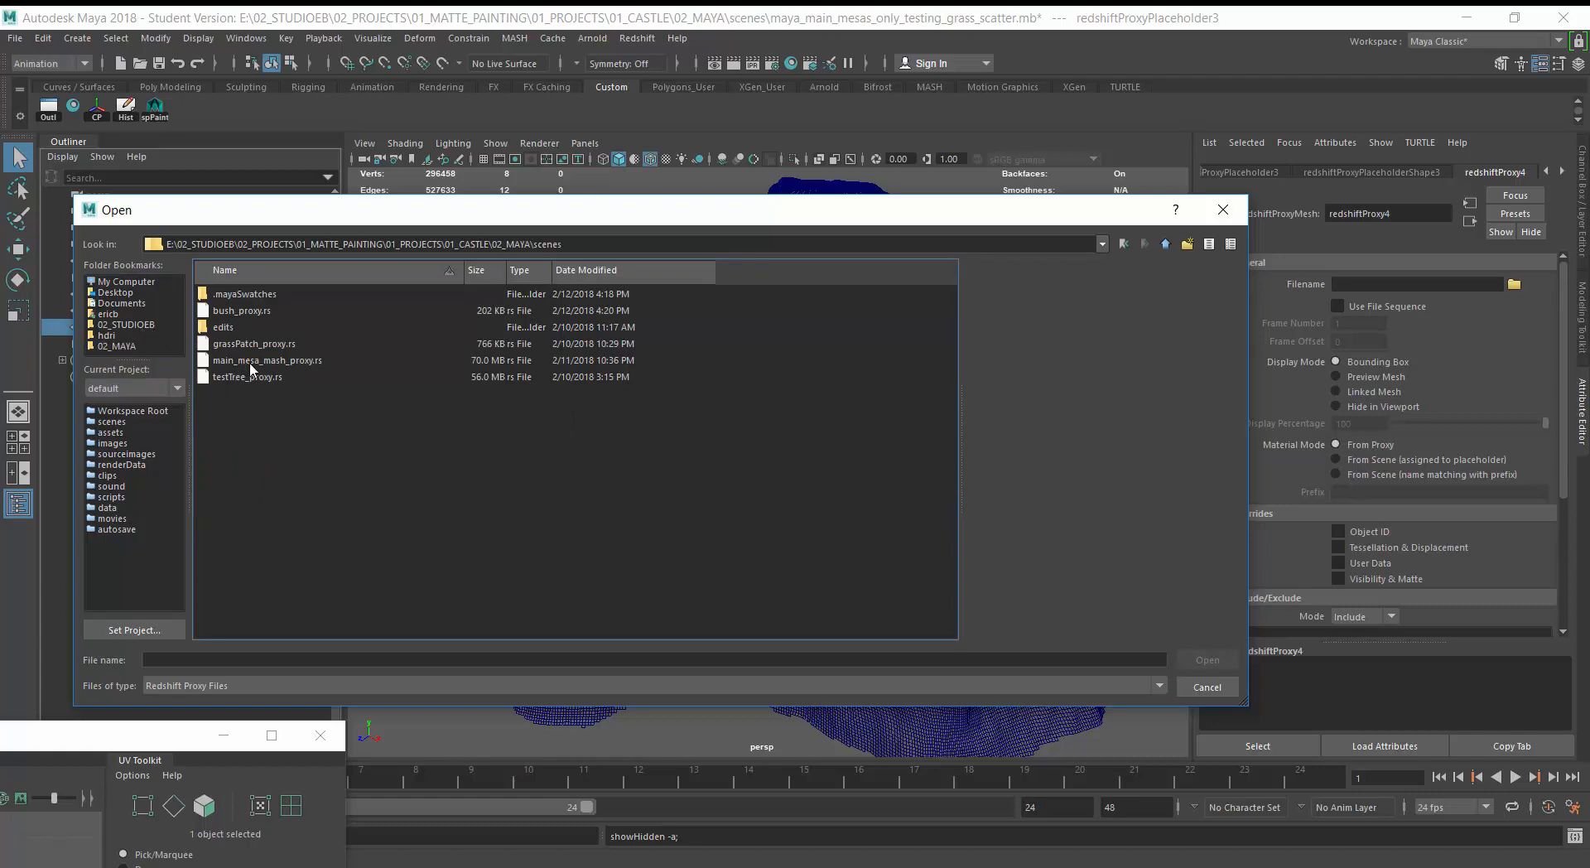
click(255, 375)
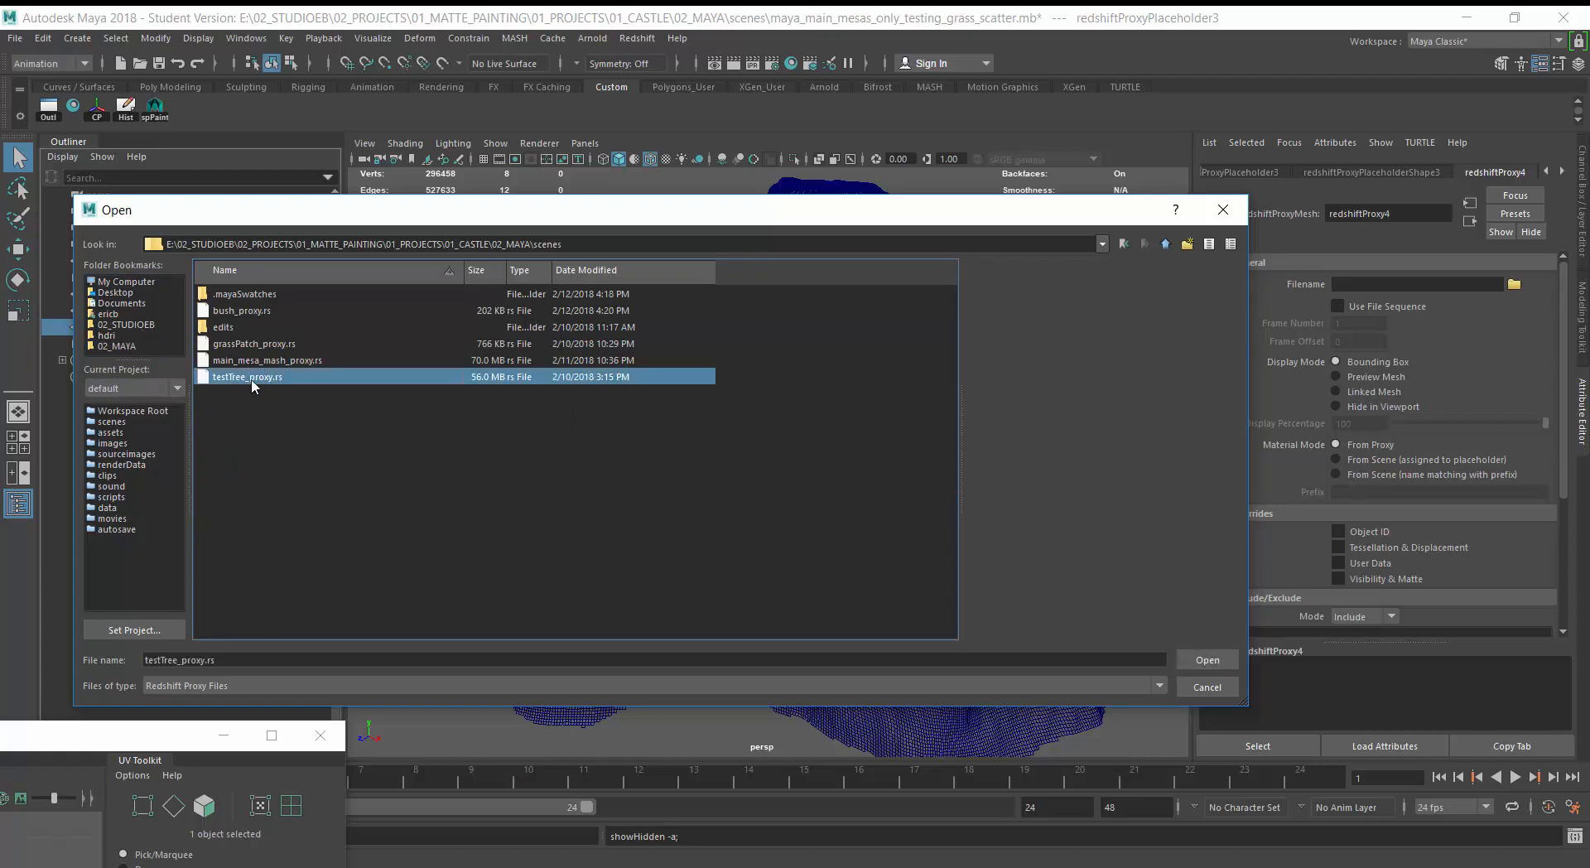
click(1205, 660)
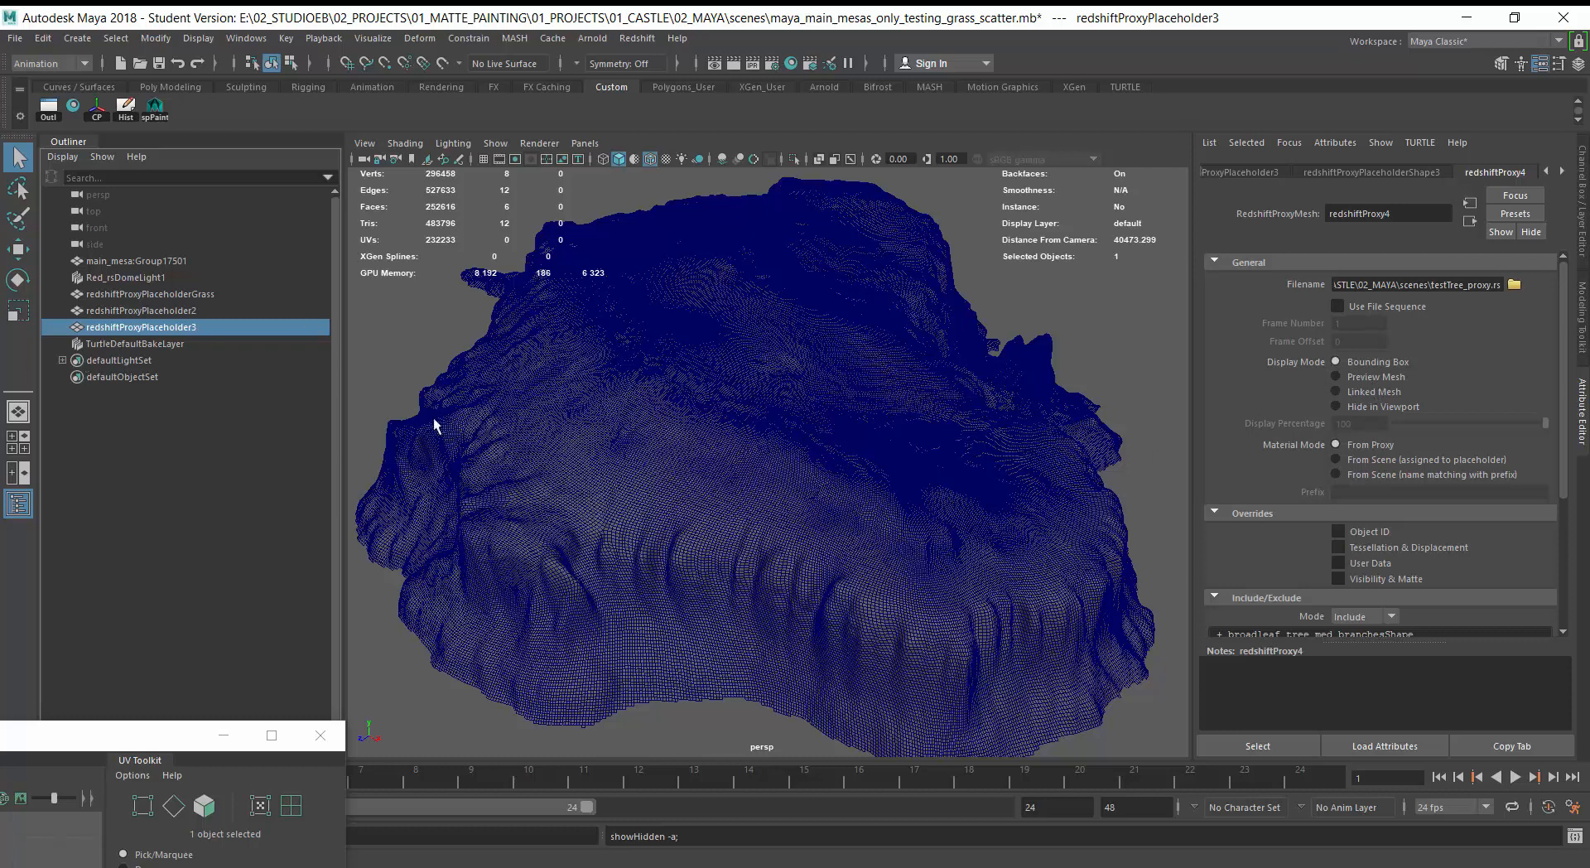
Frame the new tree proxy and switch its display mode to Preview Mesh.
key(f)
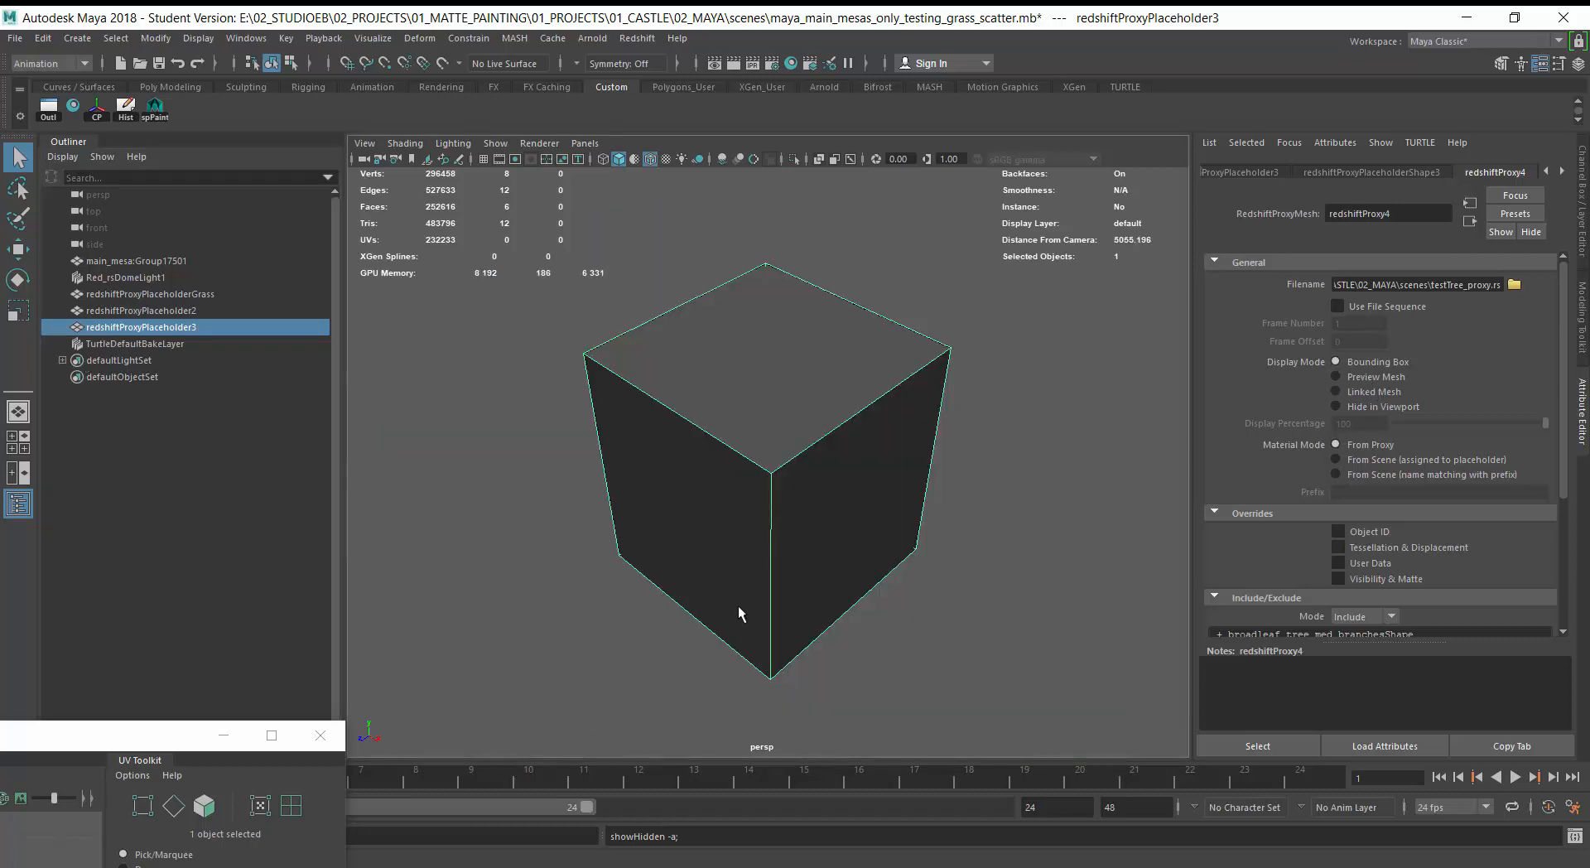
mouse_move(741, 614)
alt+mouse_down()
mouse_move(749, 573)
mouse_move(739, 590)
alt+mouse_up()
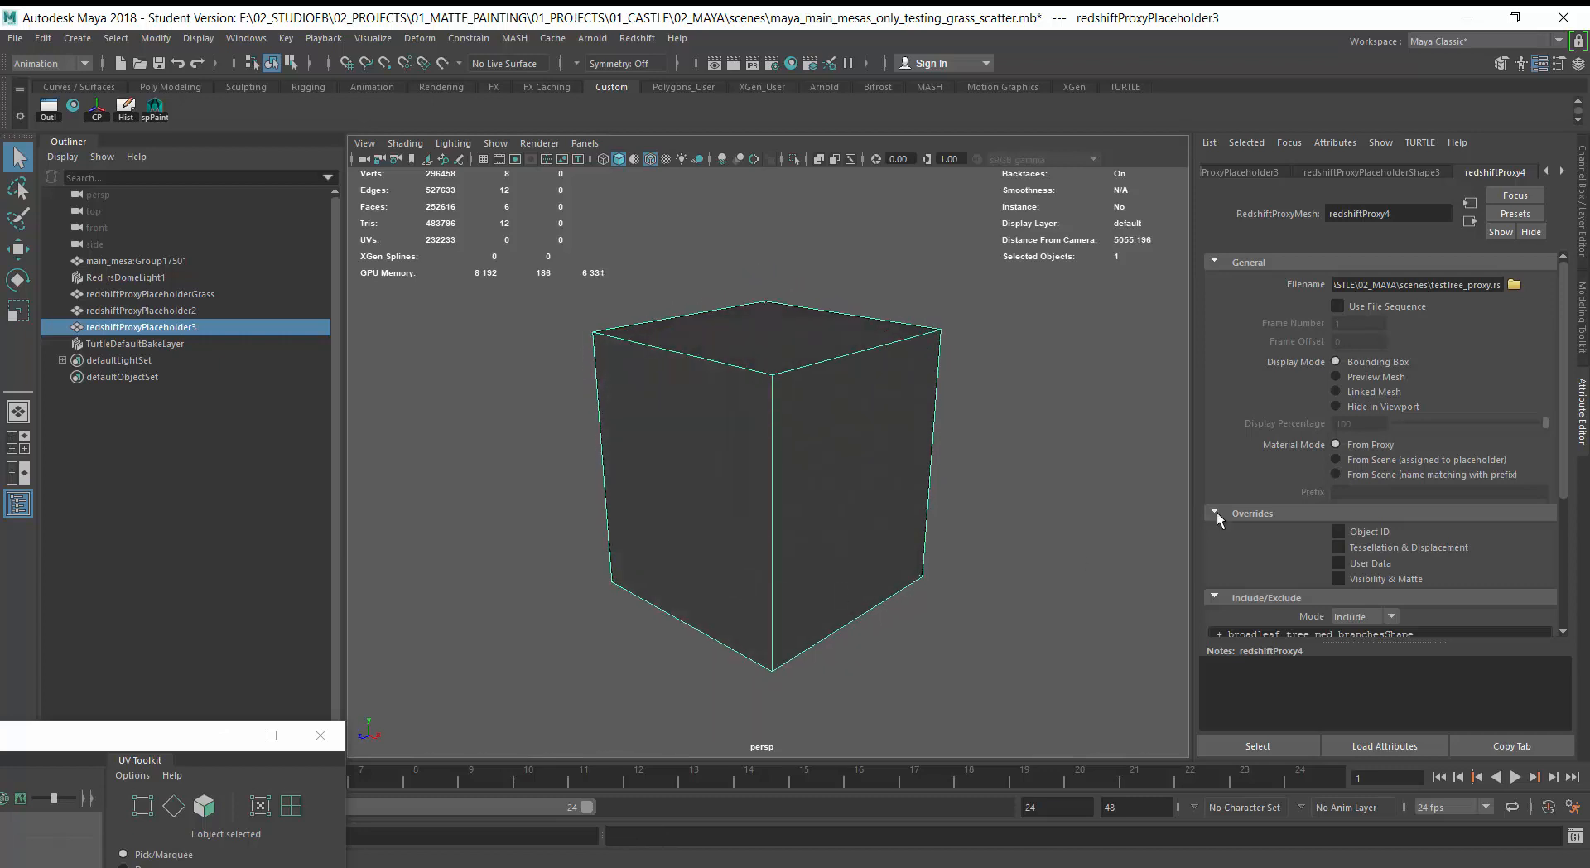
click(1335, 376)
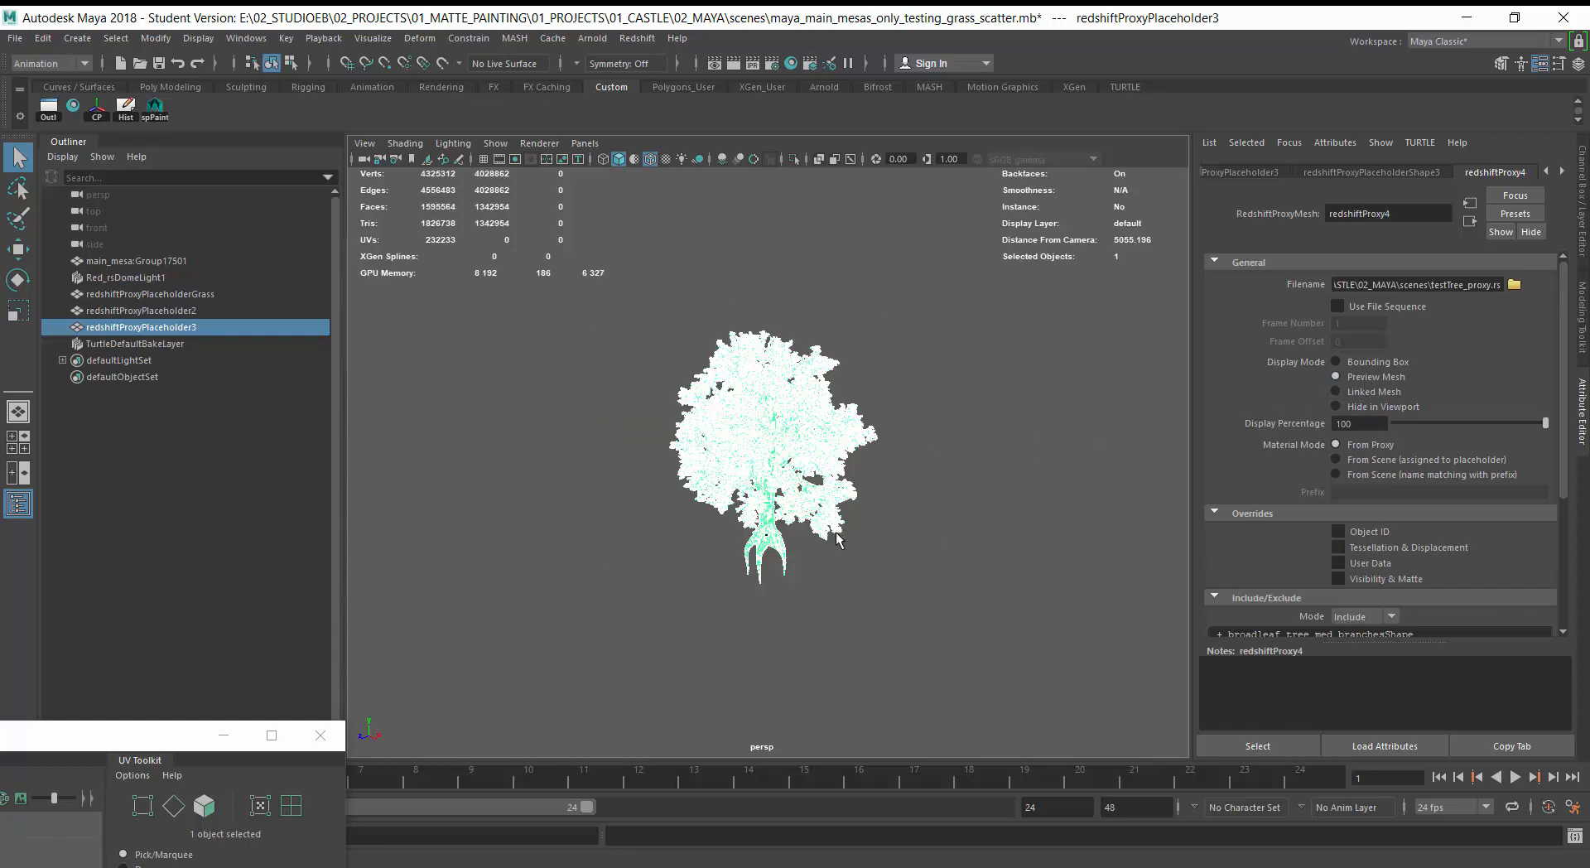
scroll(825, 530, up, 2)
scroll(824, 530, up, 3)
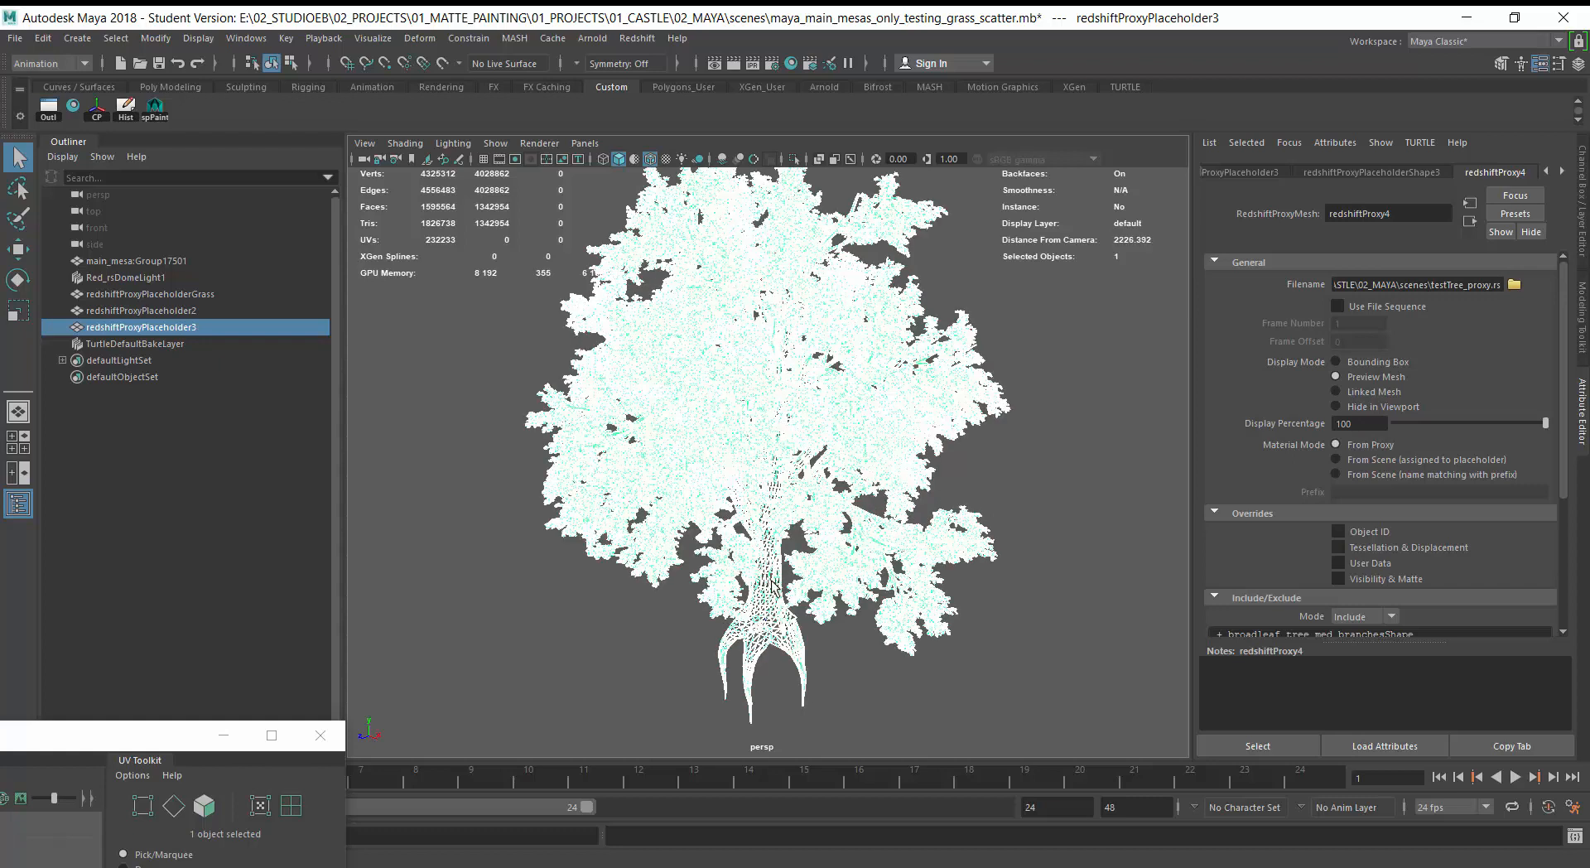
click(1049, 702)
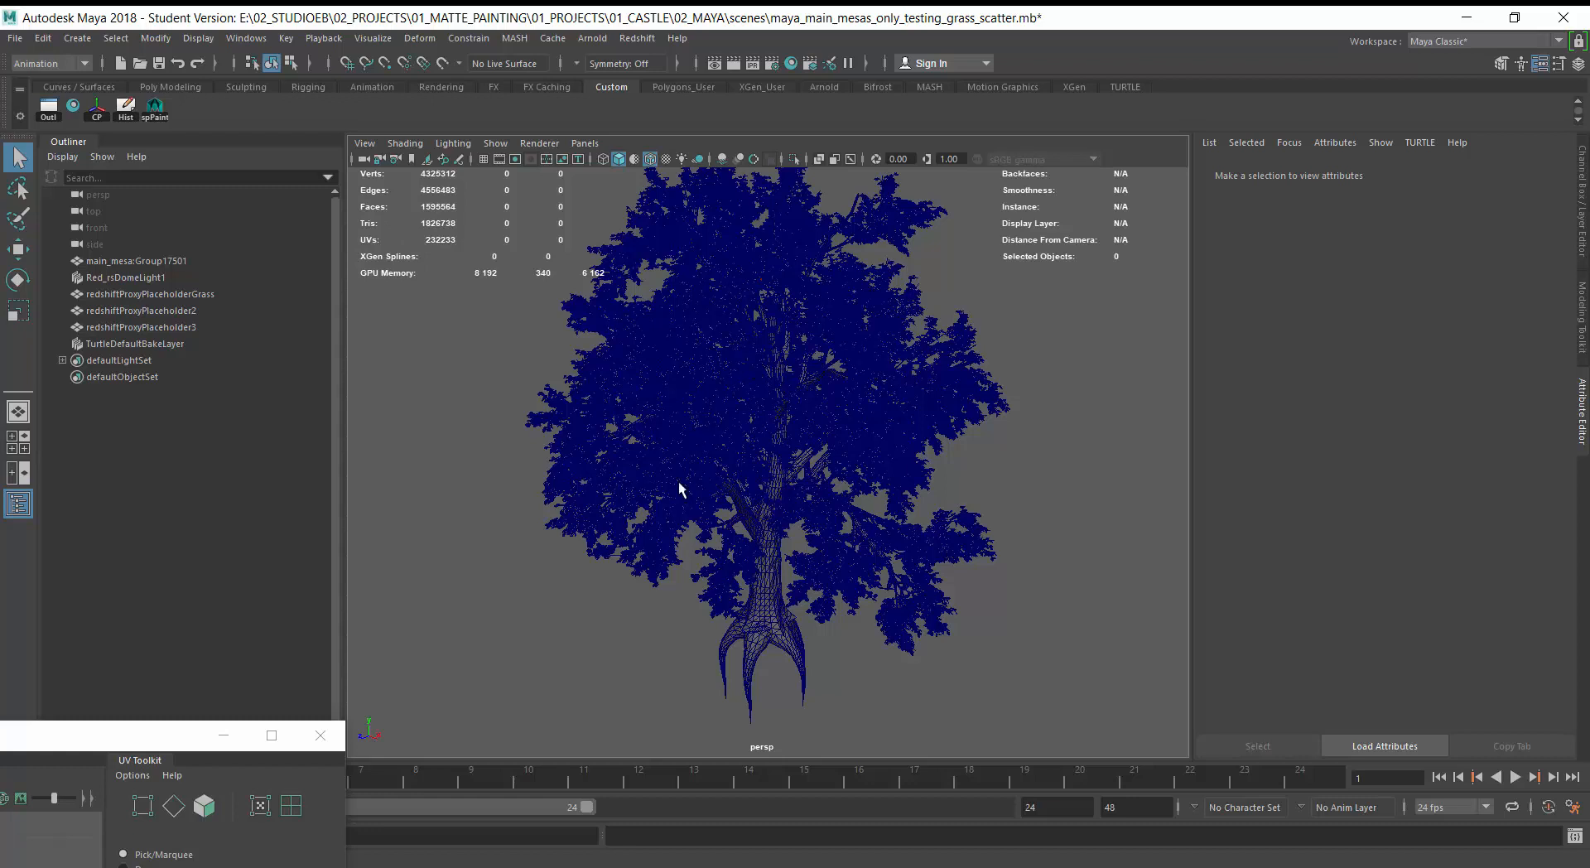
Set the tree proxy's preview display percentage to 10.
click(156, 328)
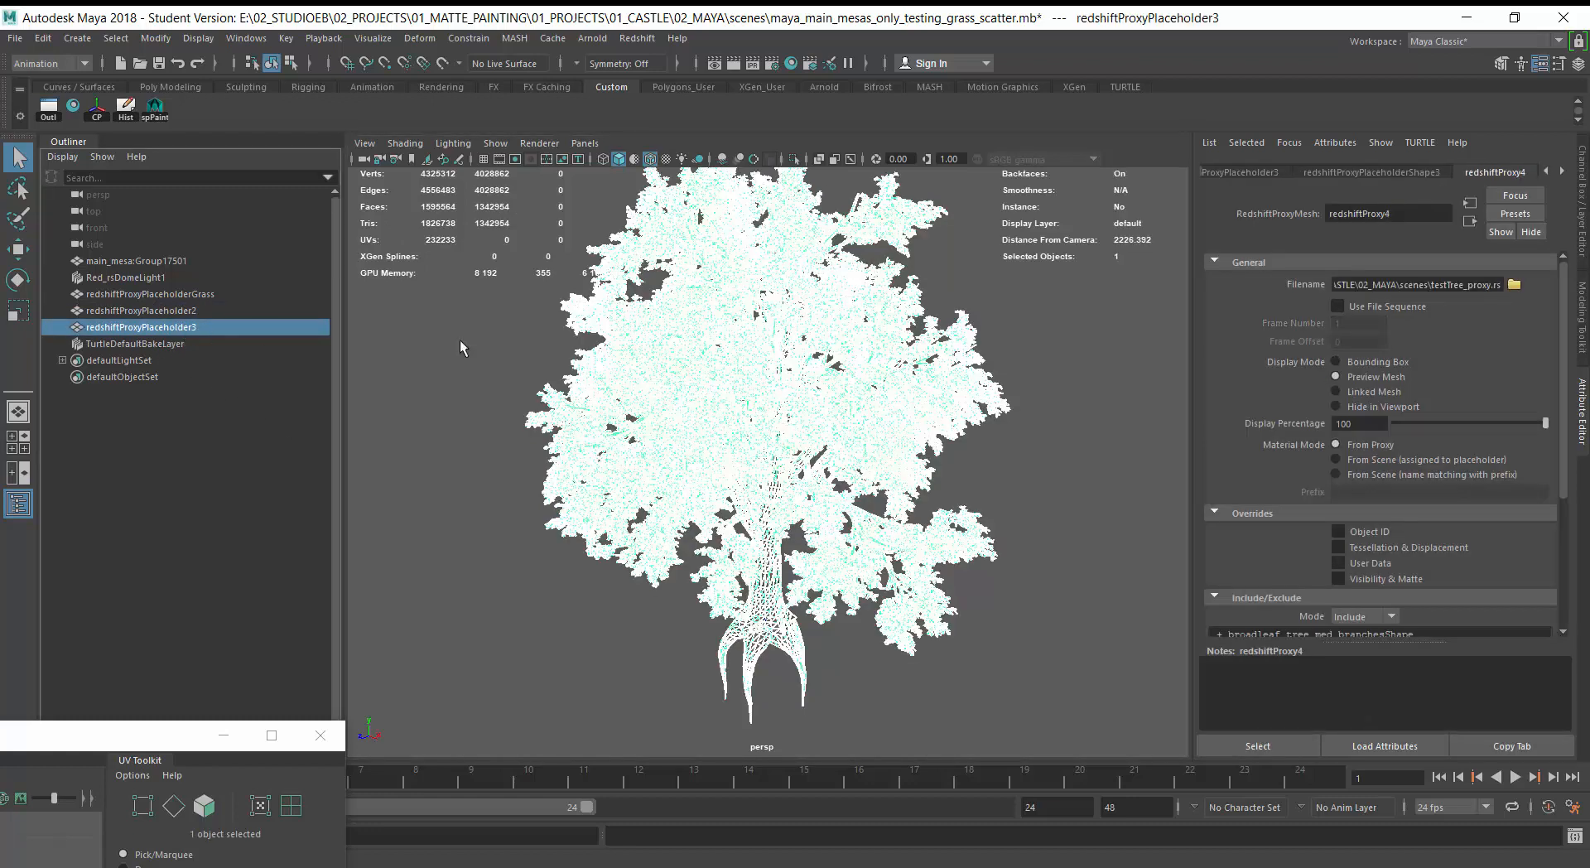
click(1359, 426)
key(Return)
click(693, 639)
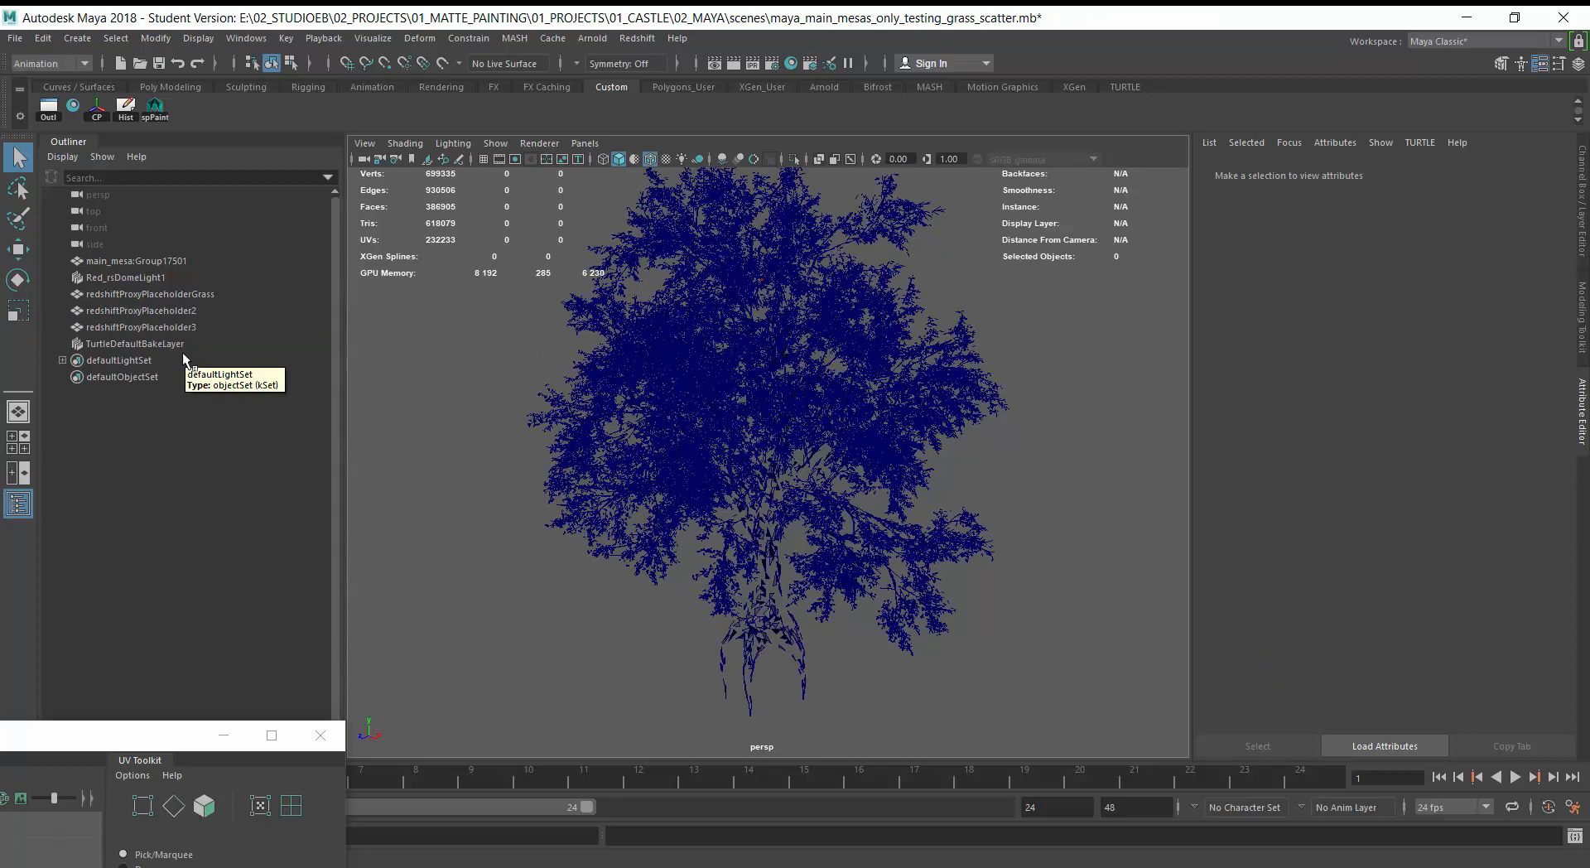
Rename the tree's proxy placeholder to redshiftProxyTree.
click(166, 311)
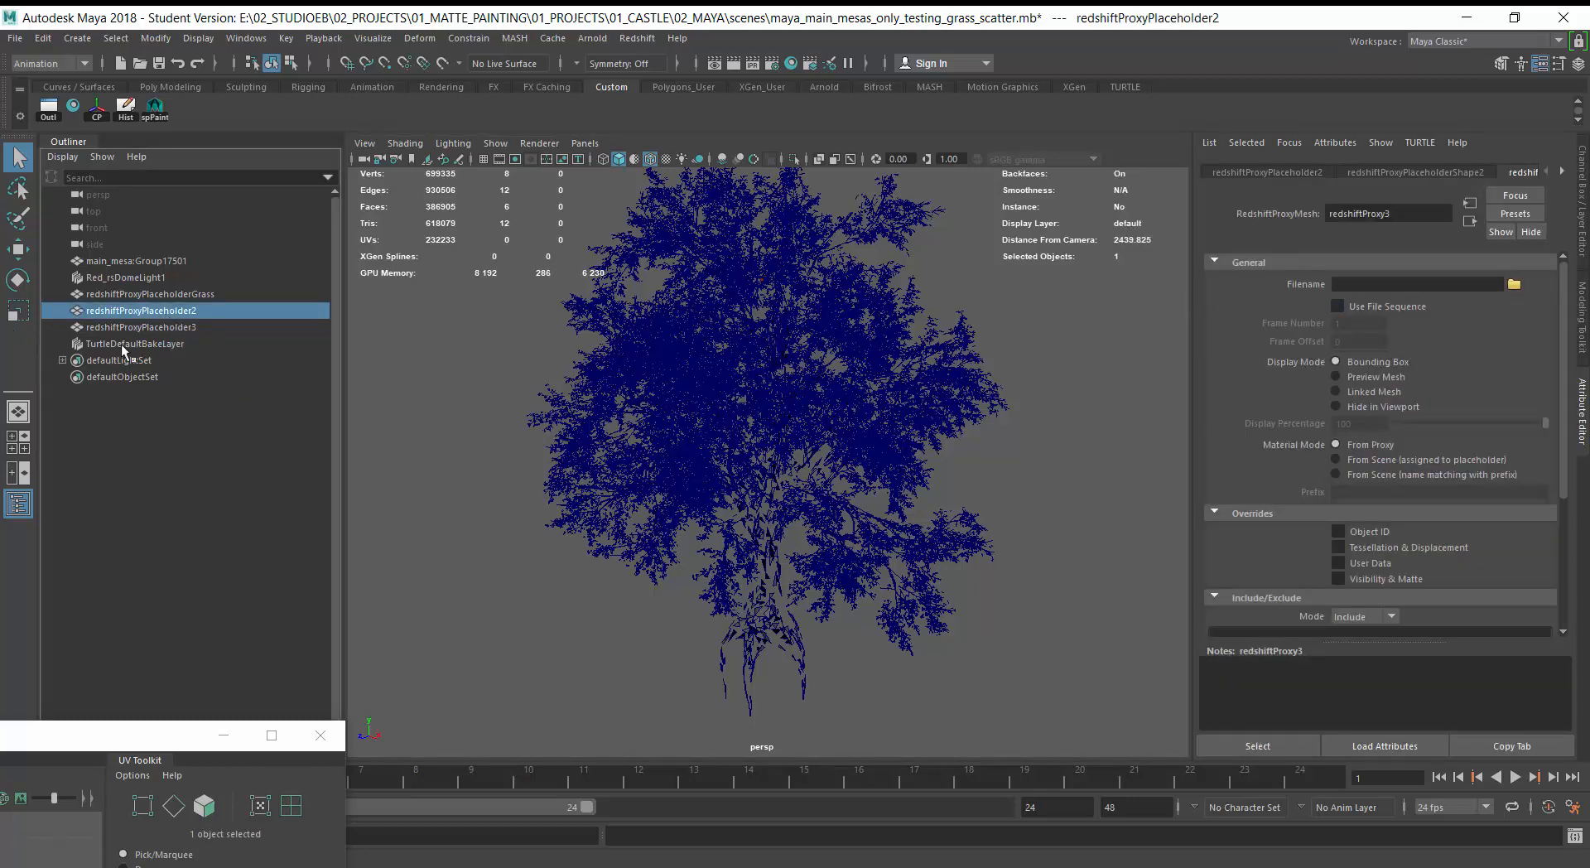
click(154, 327)
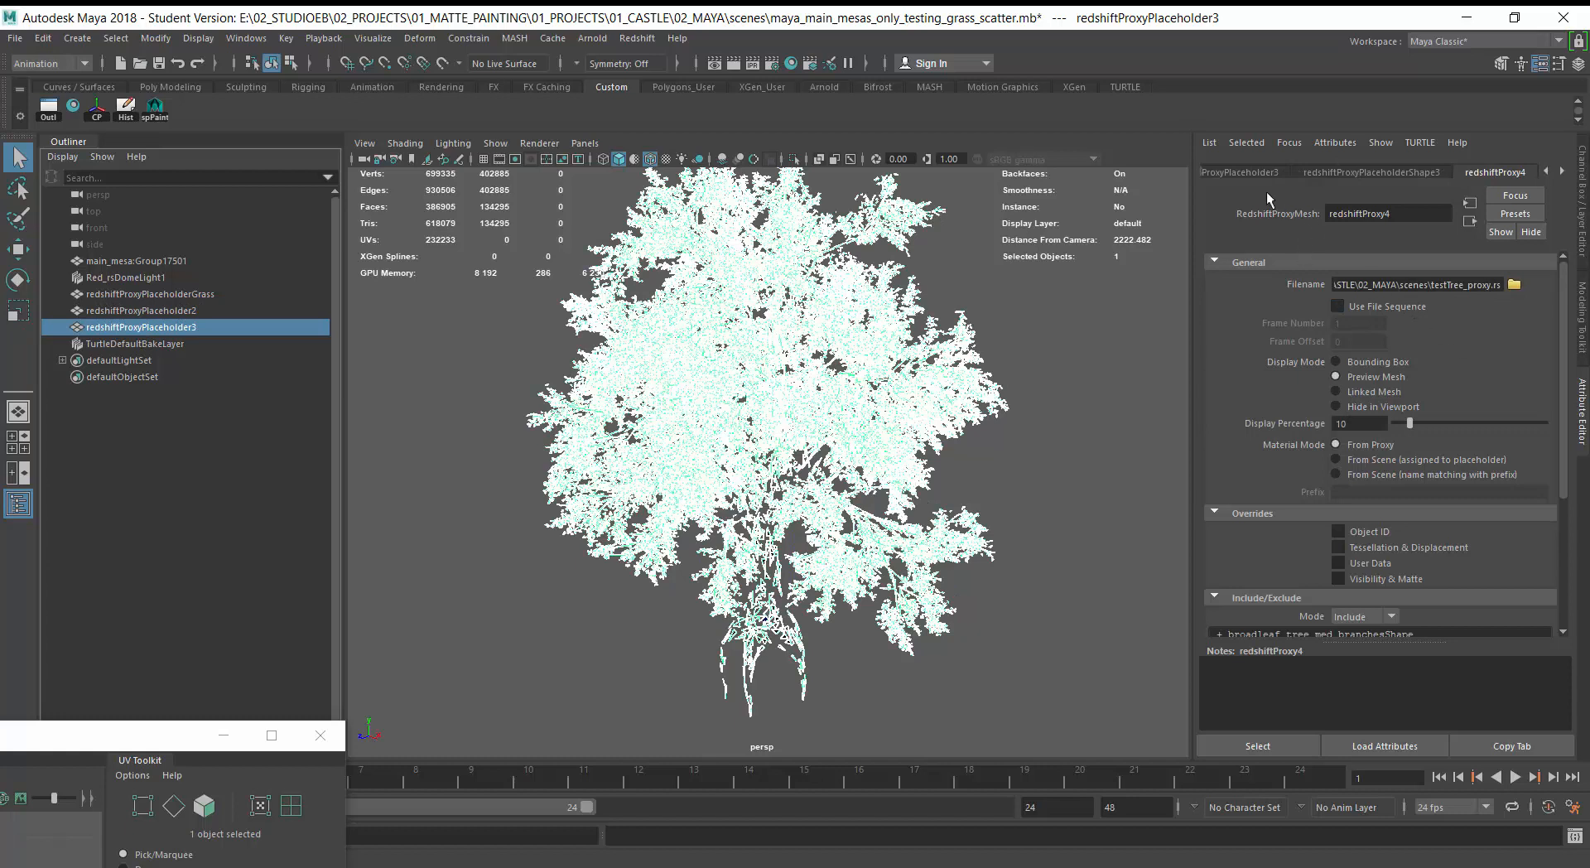
click(1239, 170)
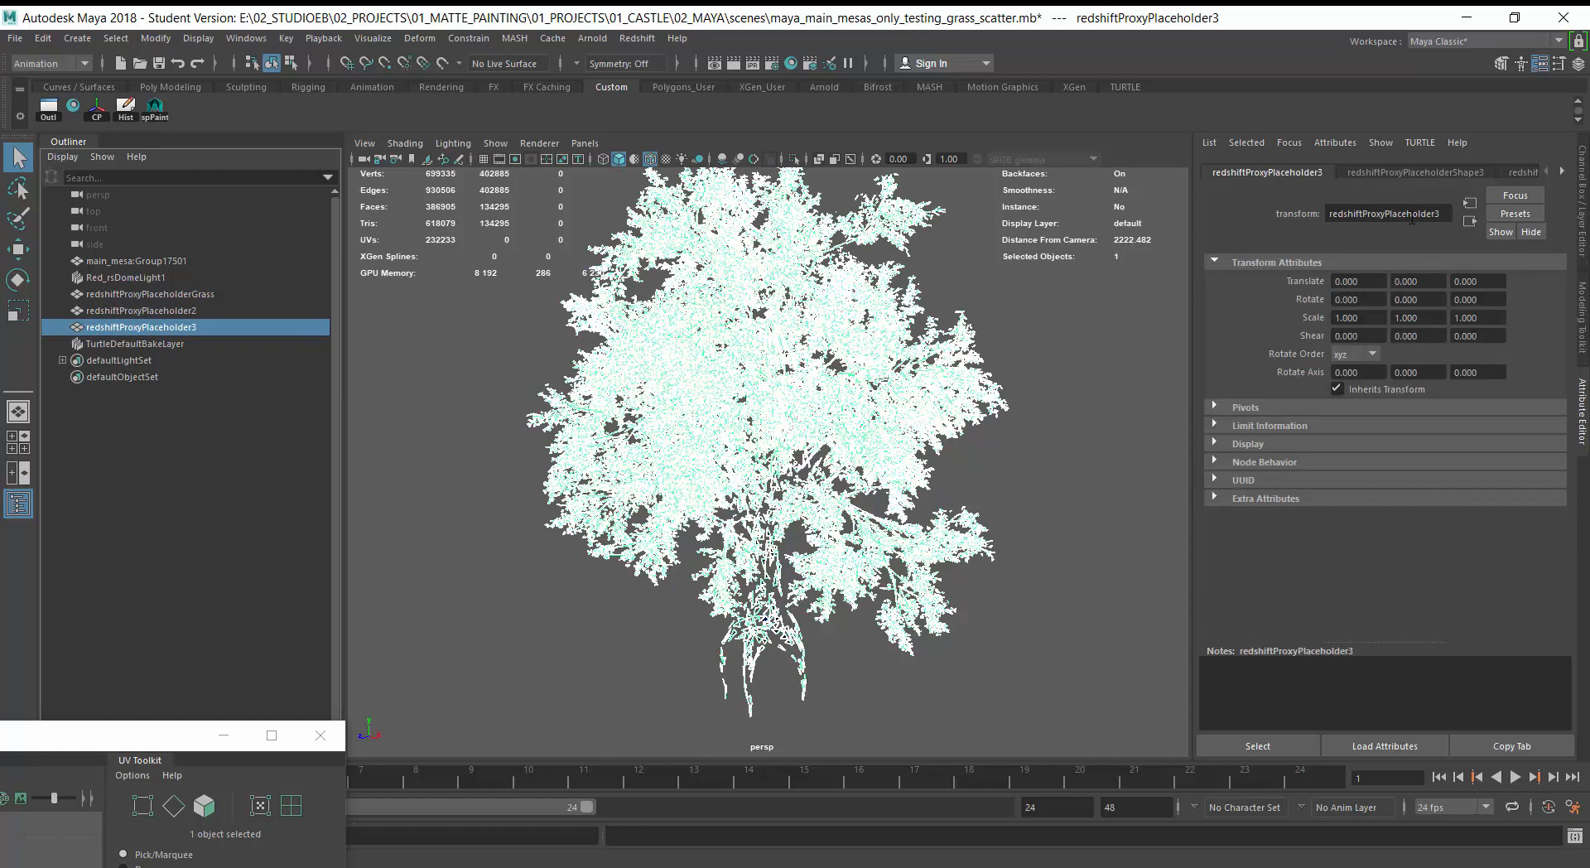
click(1446, 214)
key(BackSpace)
key(BackSpace)
key(BackSpace)
key(BackSpace)
key(BackSpace)
key(BackSpace)
key(BackSpace)
key(BackSpace)
key(BackSpace)
key(BackSpace)
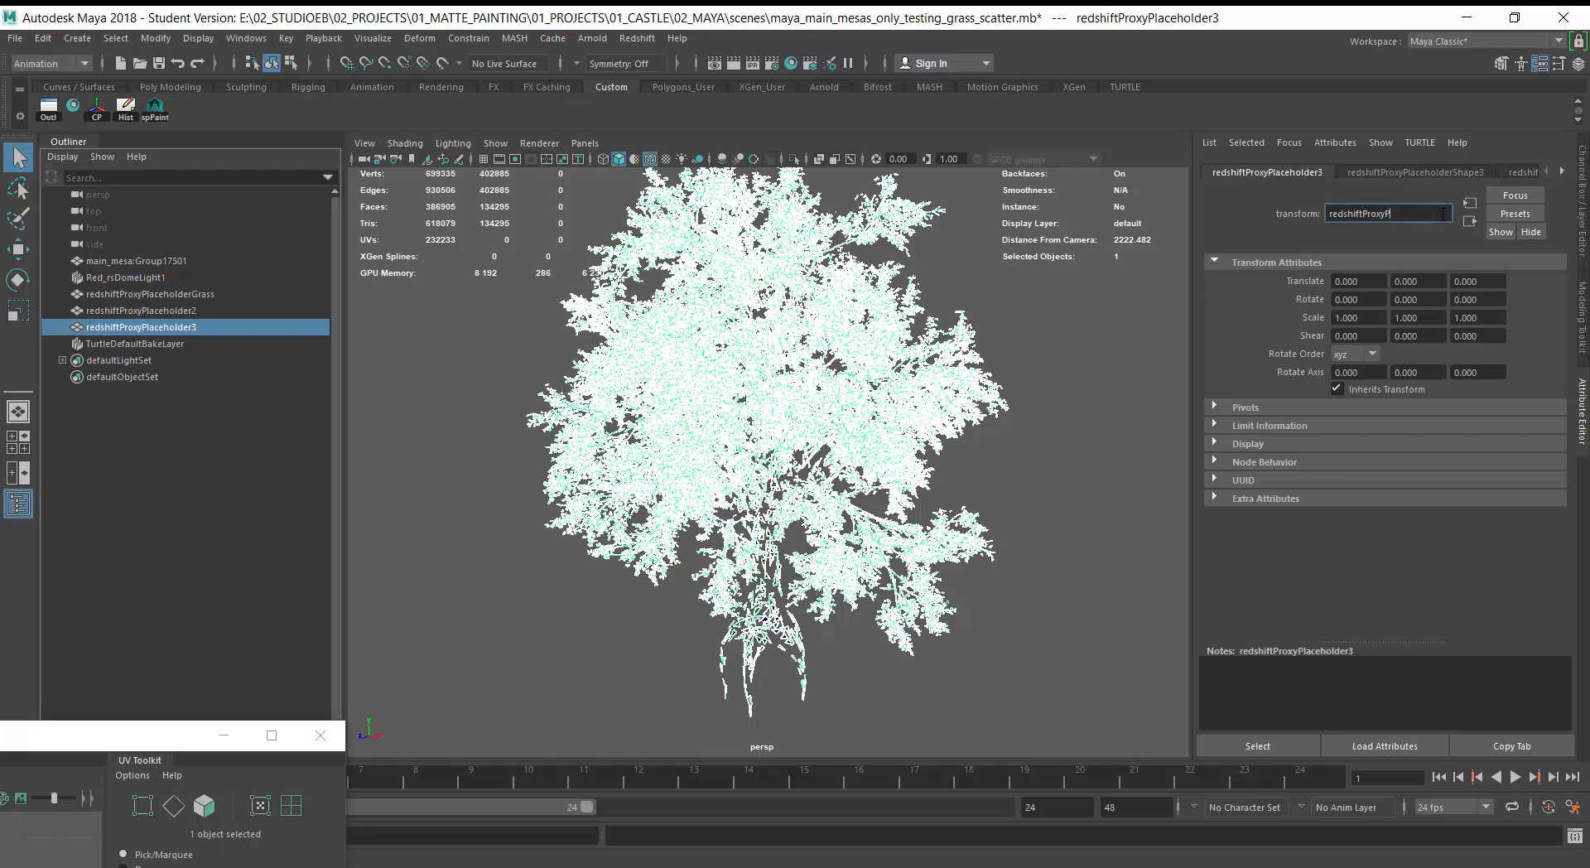
text(Tree)
key(Return)
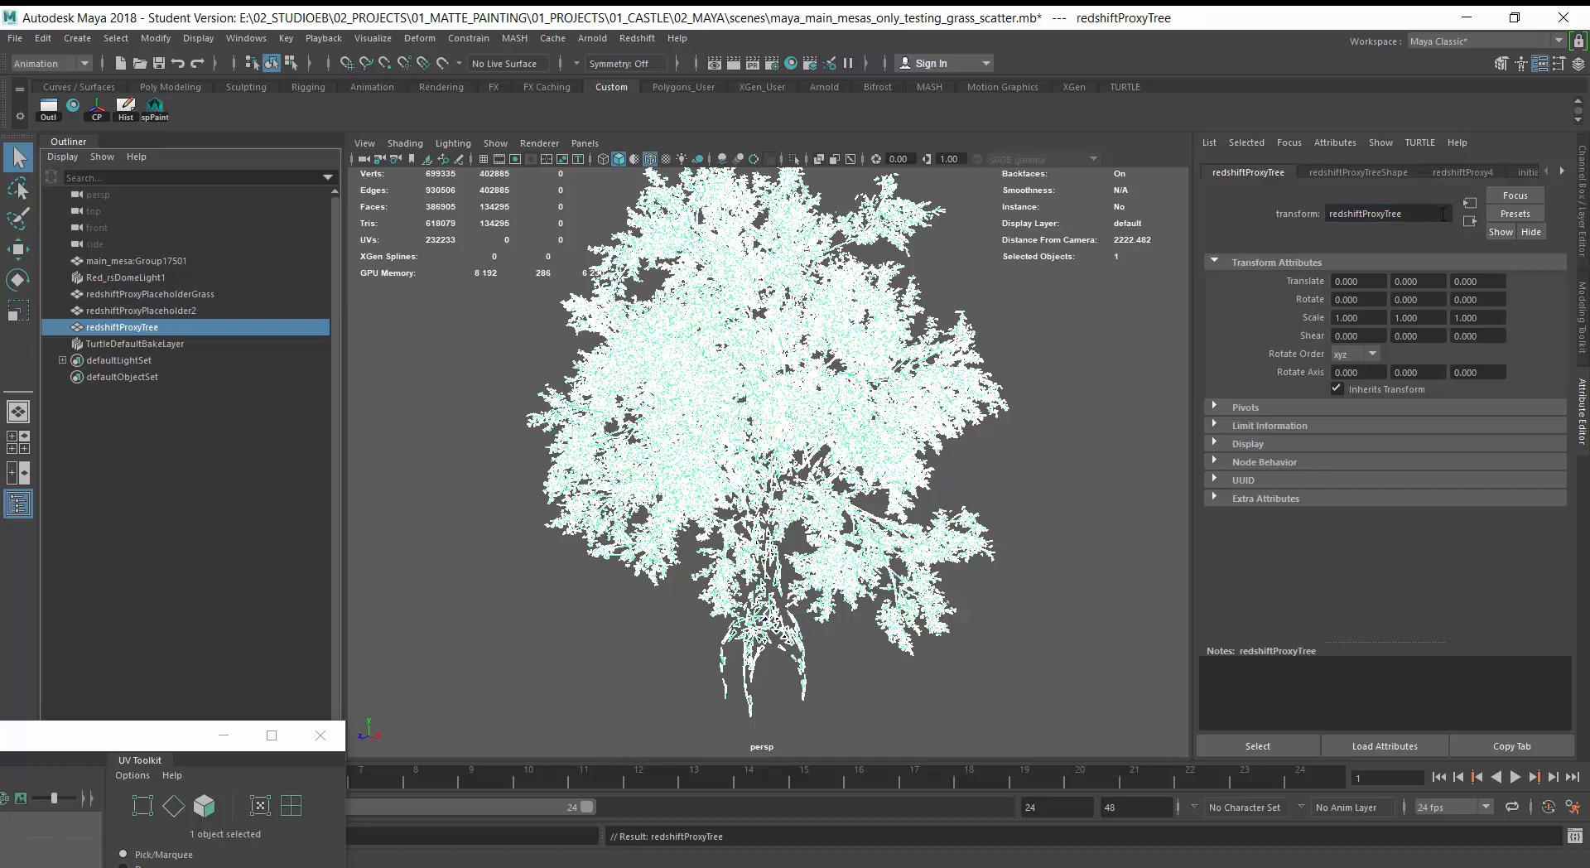
Rename the grass proxy placeholder to redshiftProxyGrass.
click(161, 295)
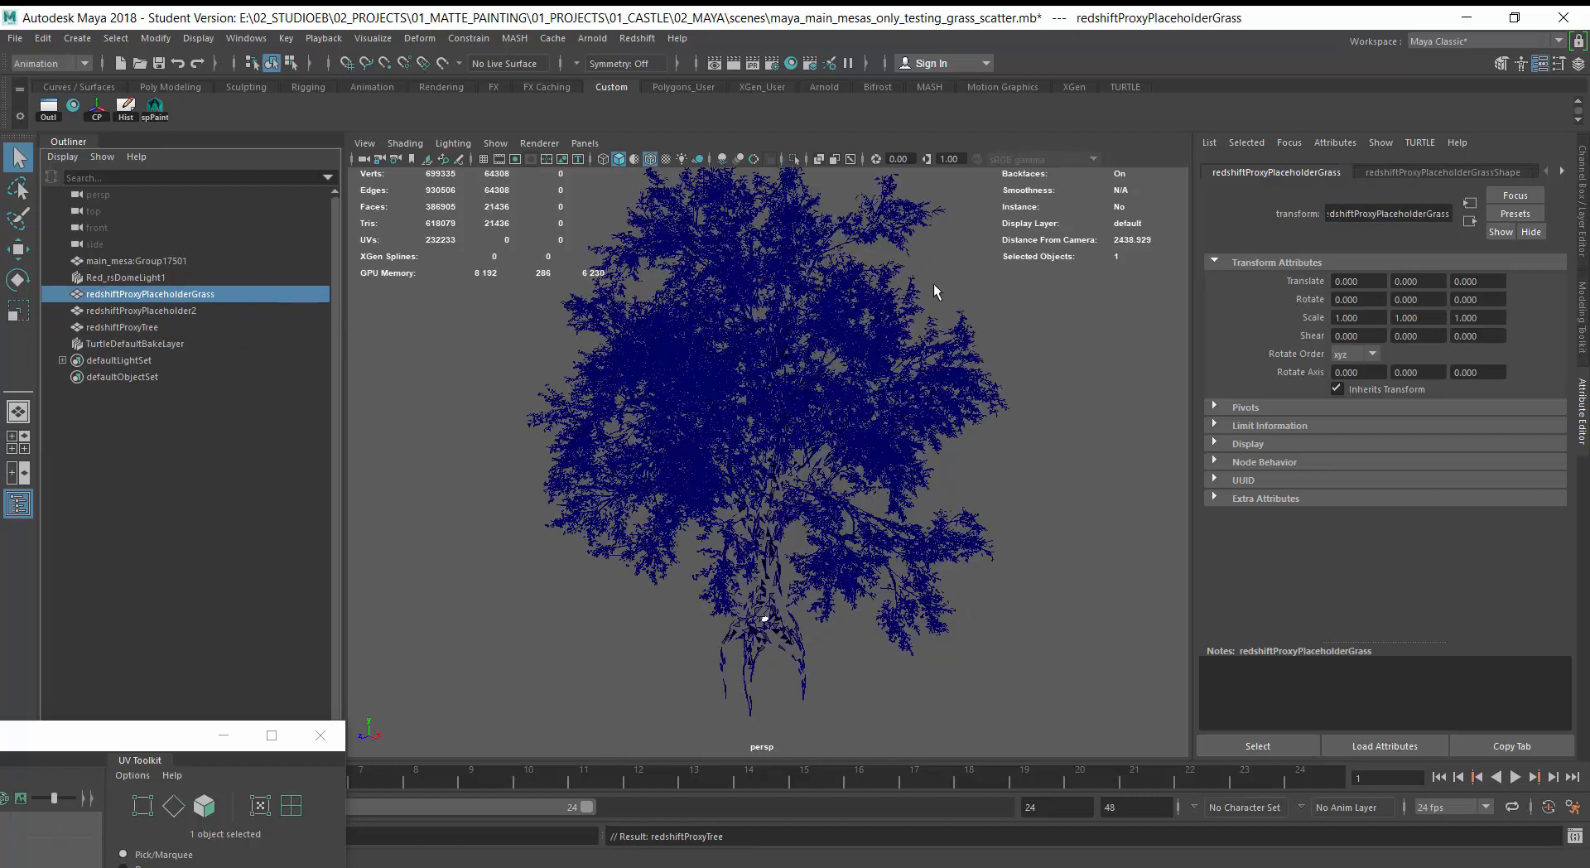
click(1423, 213)
key(BackSpace)
key(BackSpace)
key(BackSpace)
key(BackSpace)
key(BackSpace)
key(BackSpace)
key(BackSpace)
key(BackSpace)
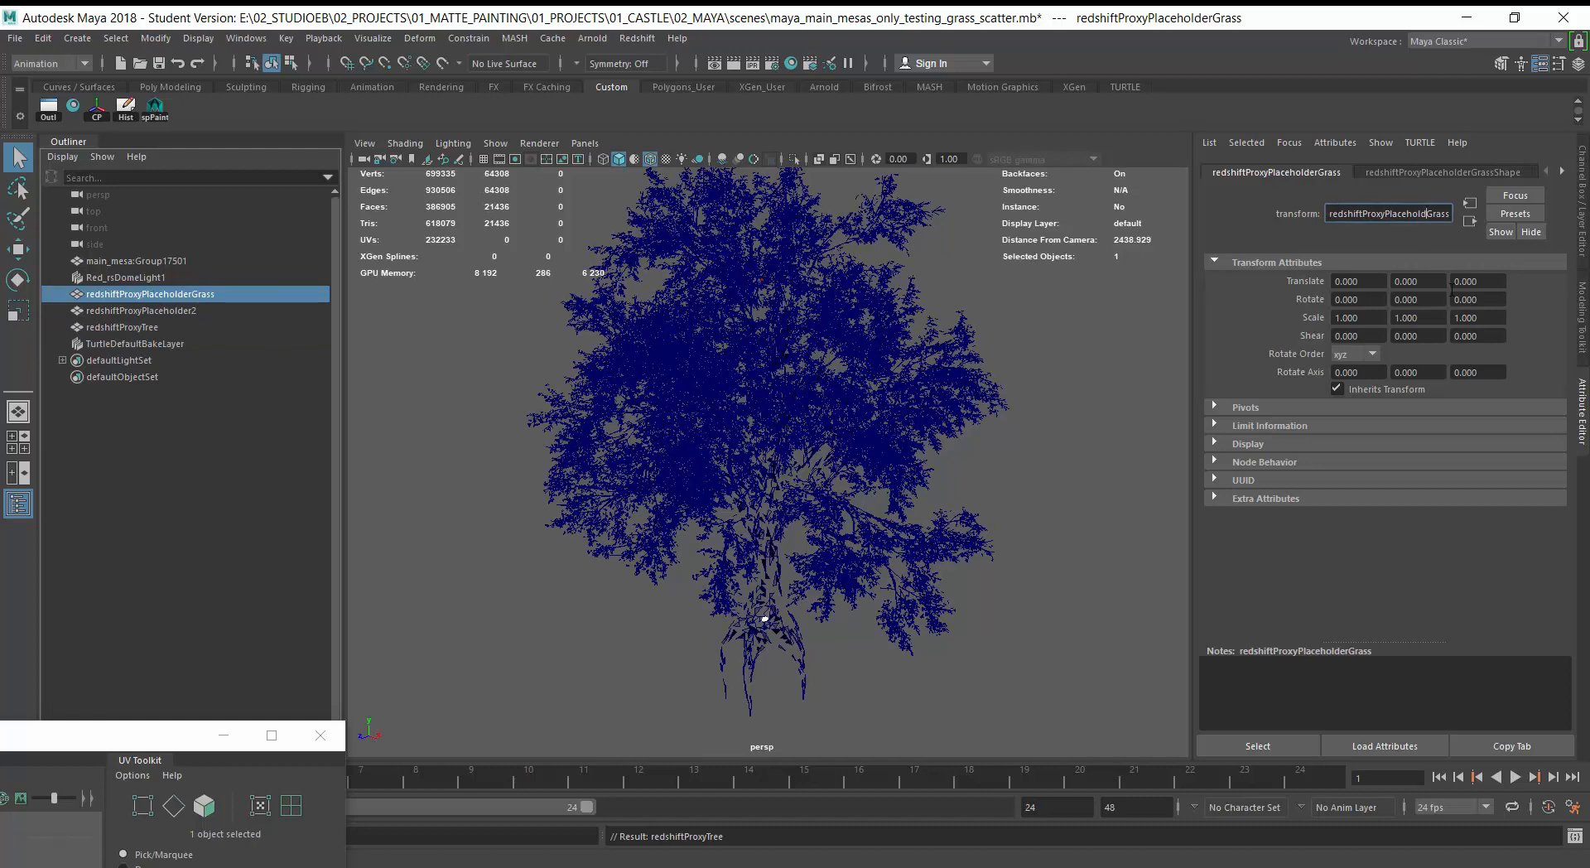
key(BackSpace)
key(BackSpace)
key(BackSpace)
key(Return)
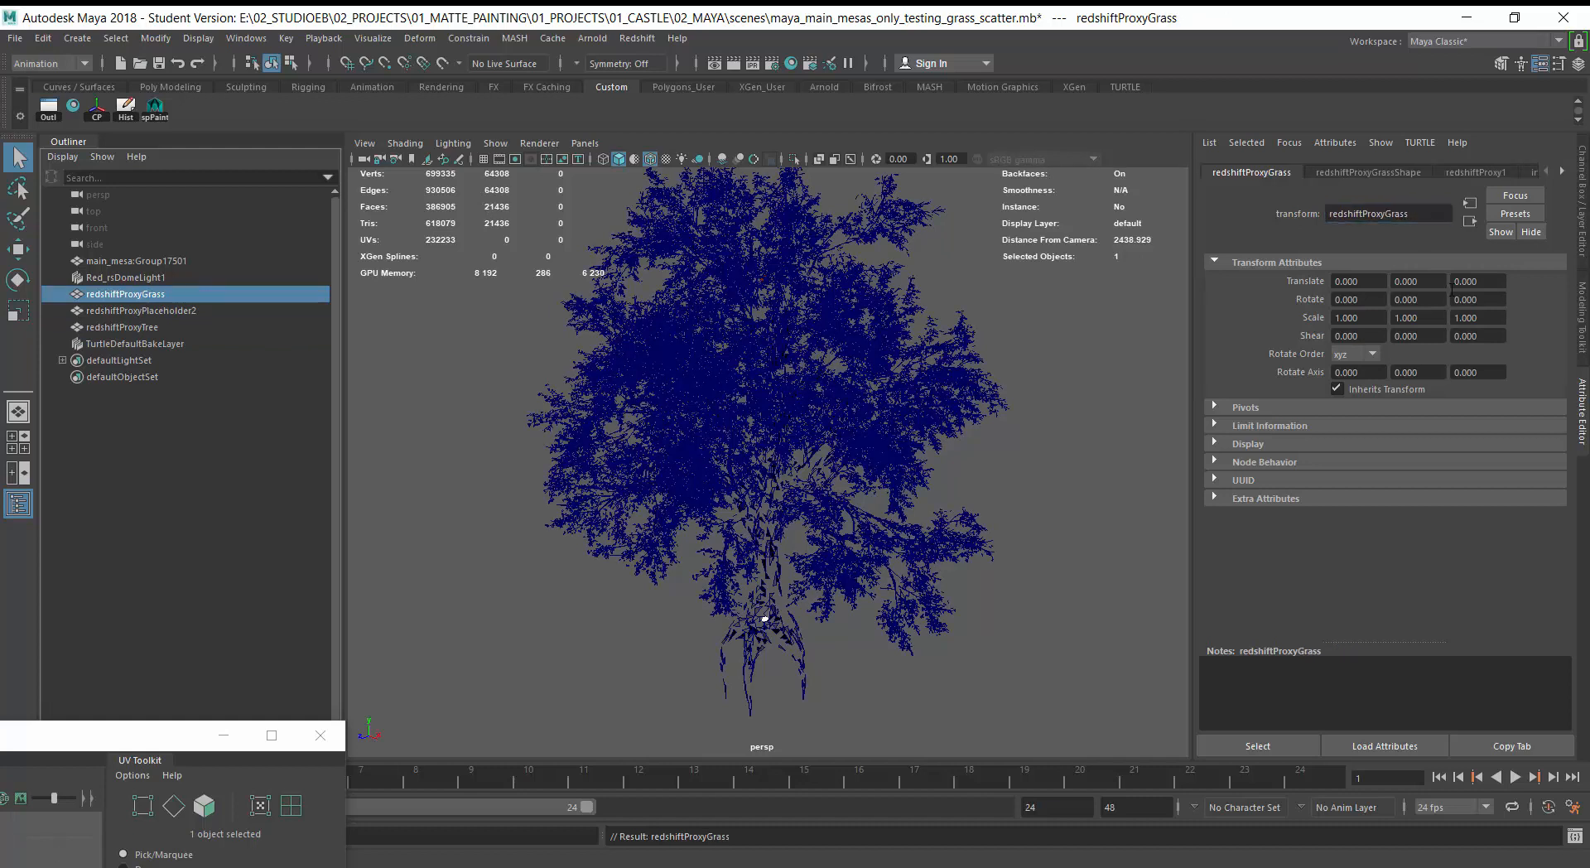
Load bush_proxy.rs from the 02_MAYA scenes folder as the file for redshiftProxyPlaceholder2.
click(147, 310)
click(1510, 172)
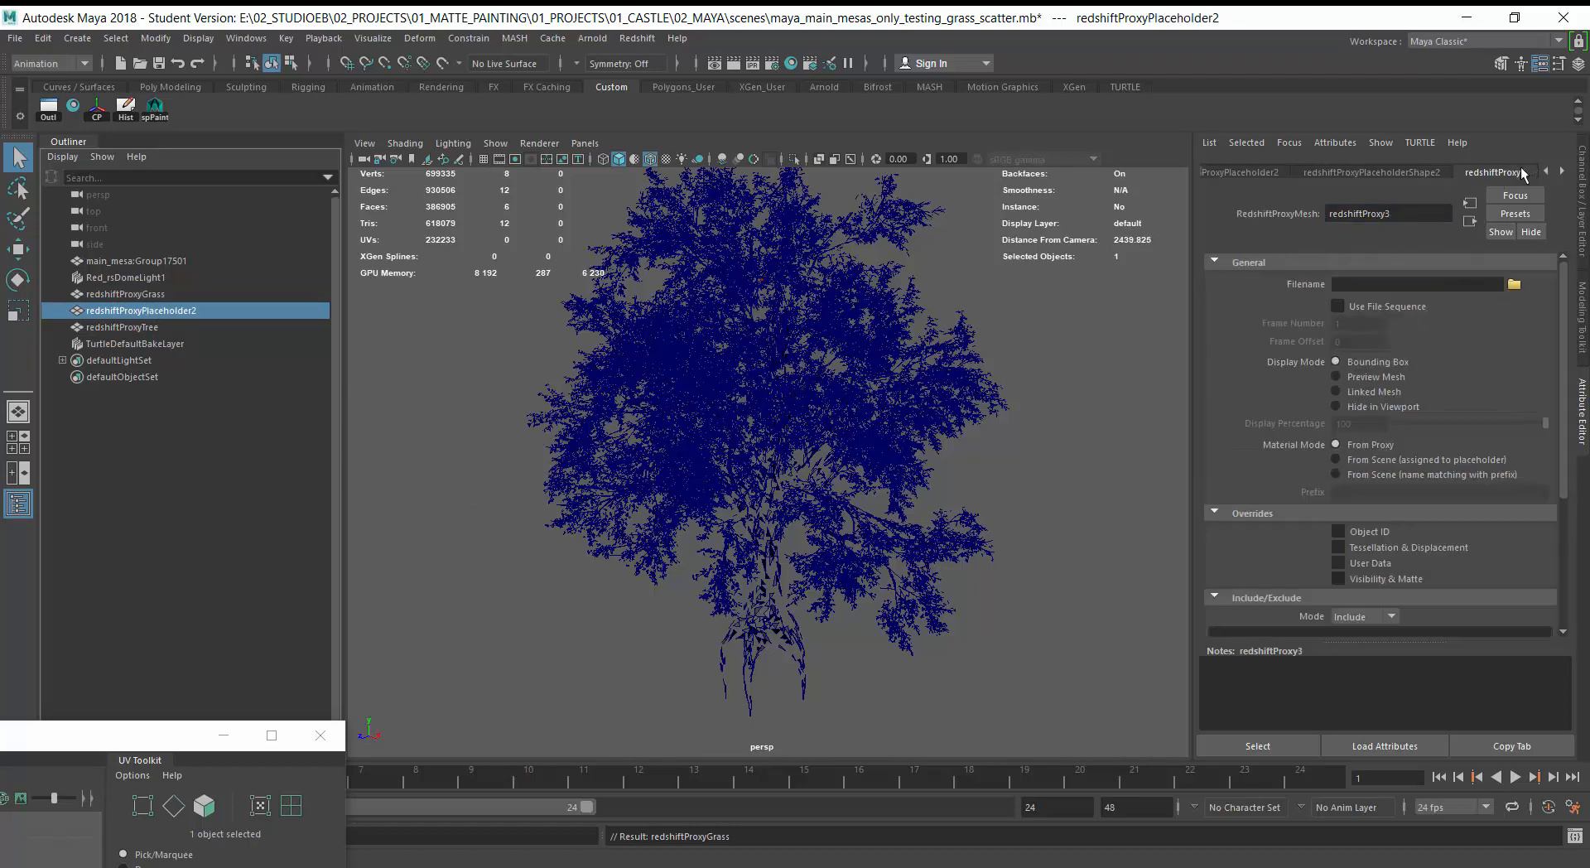
click(1513, 284)
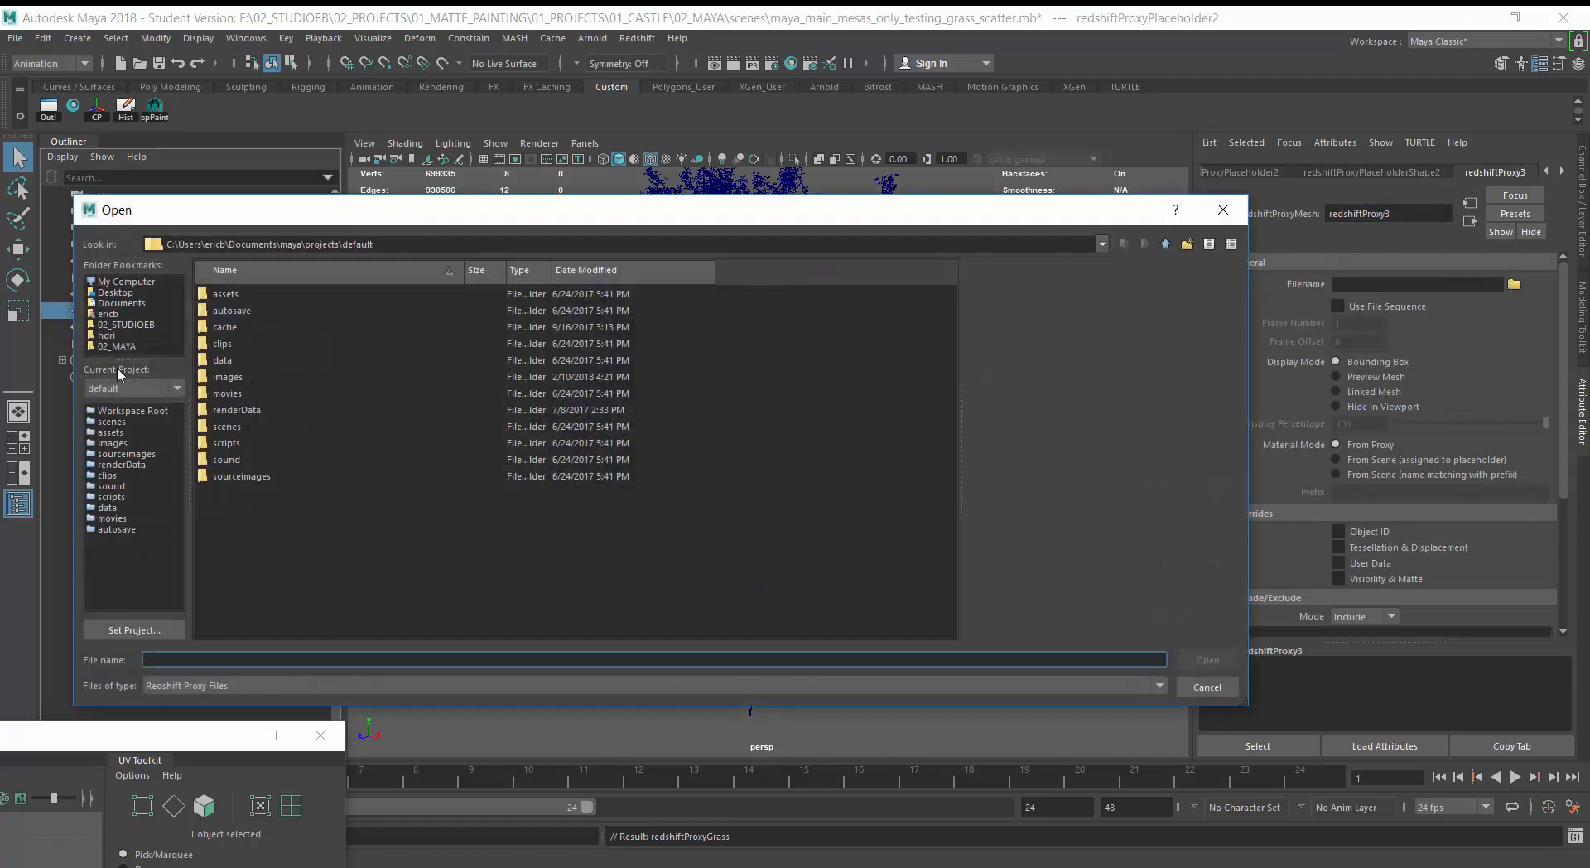
click(107, 346)
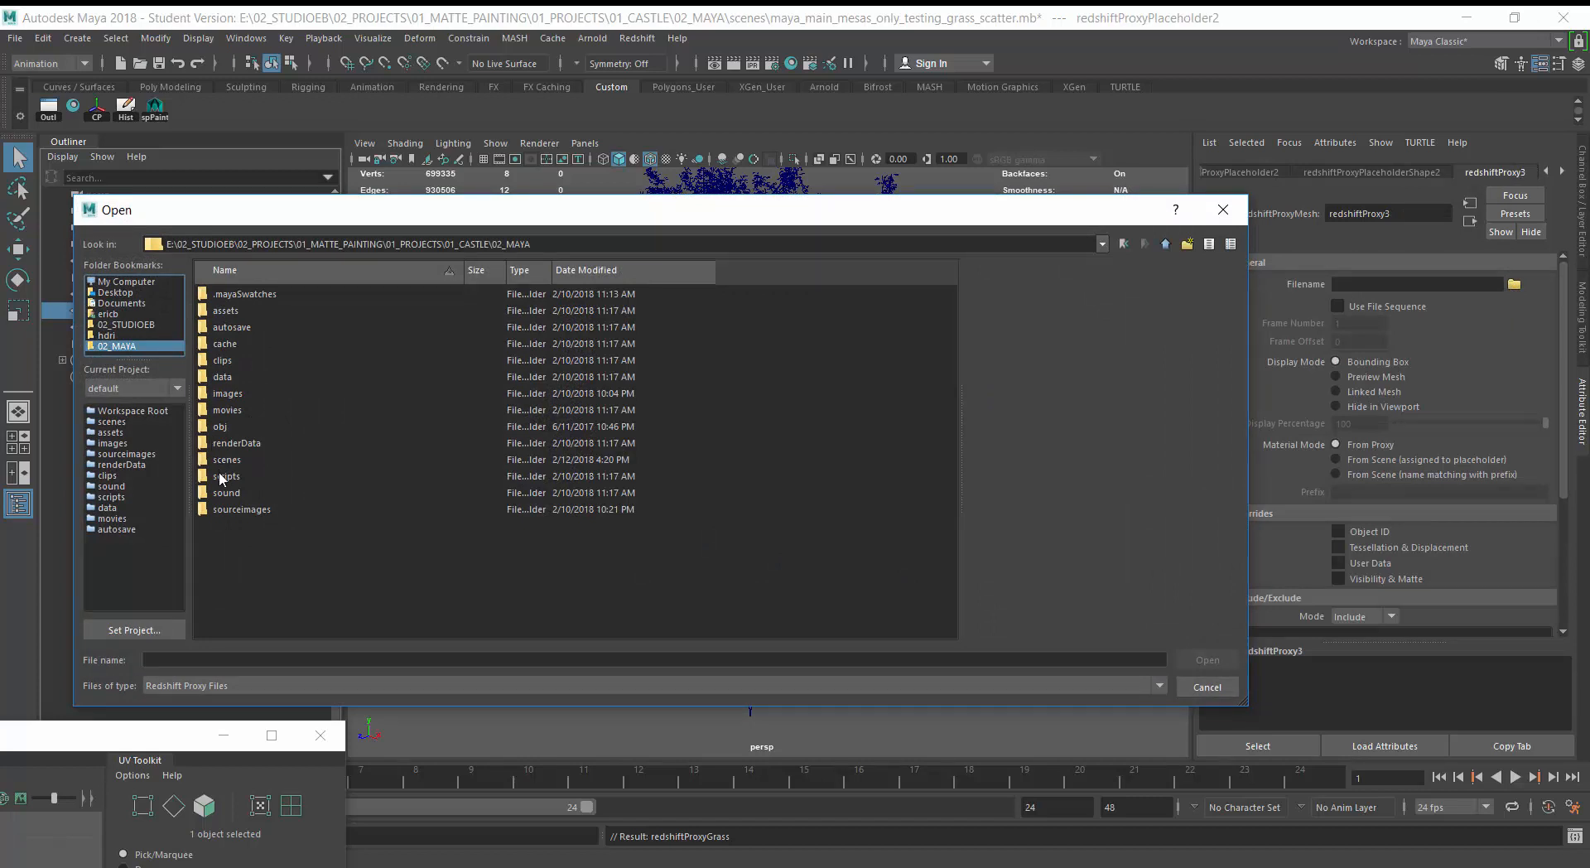
double_click(226, 459)
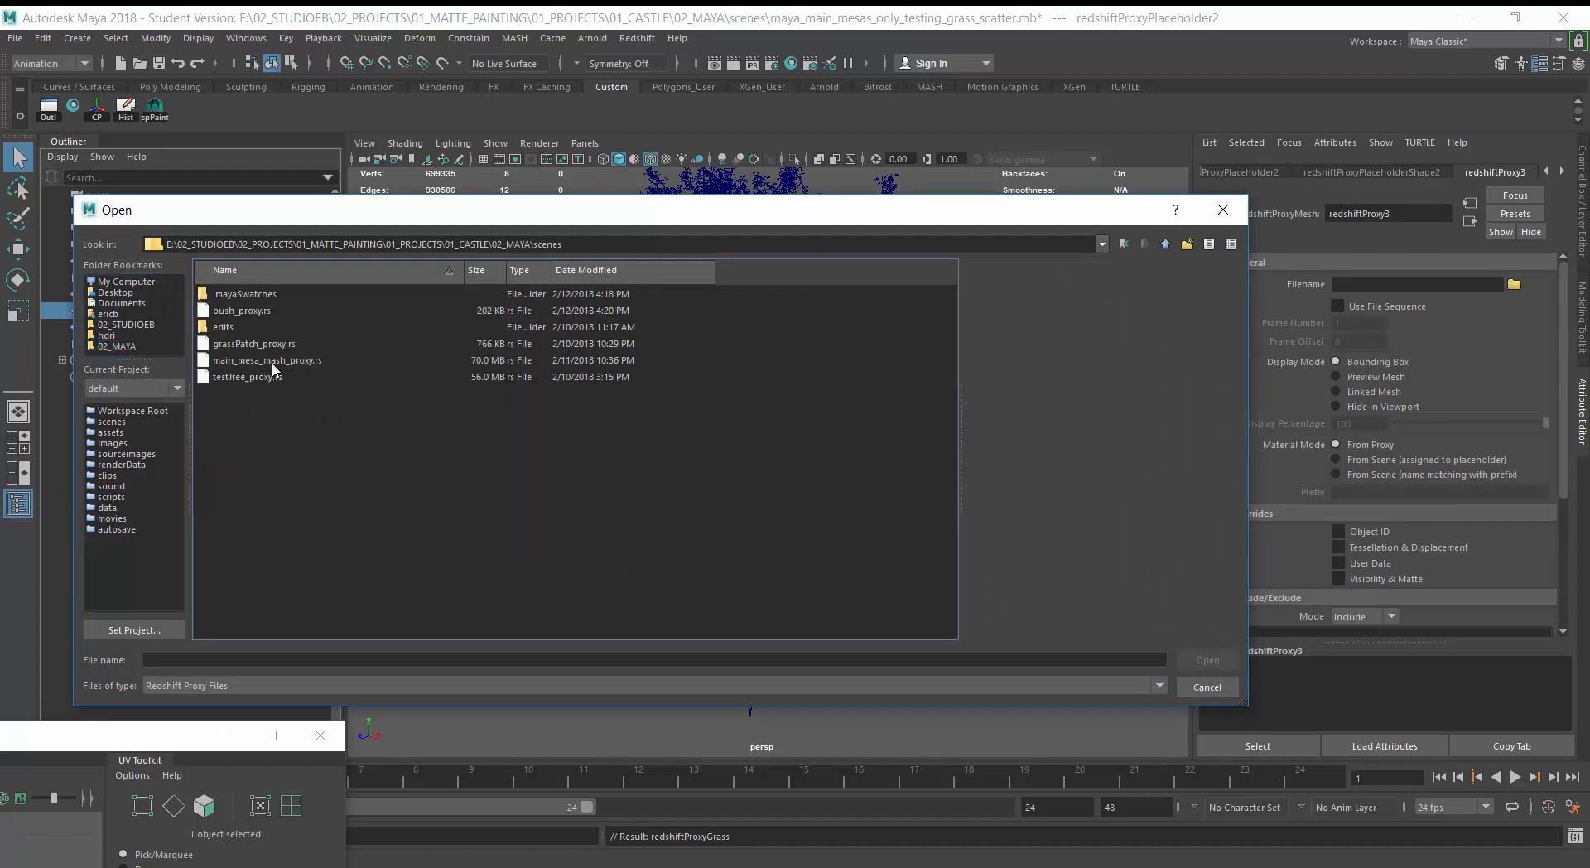
click(245, 310)
click(1225, 659)
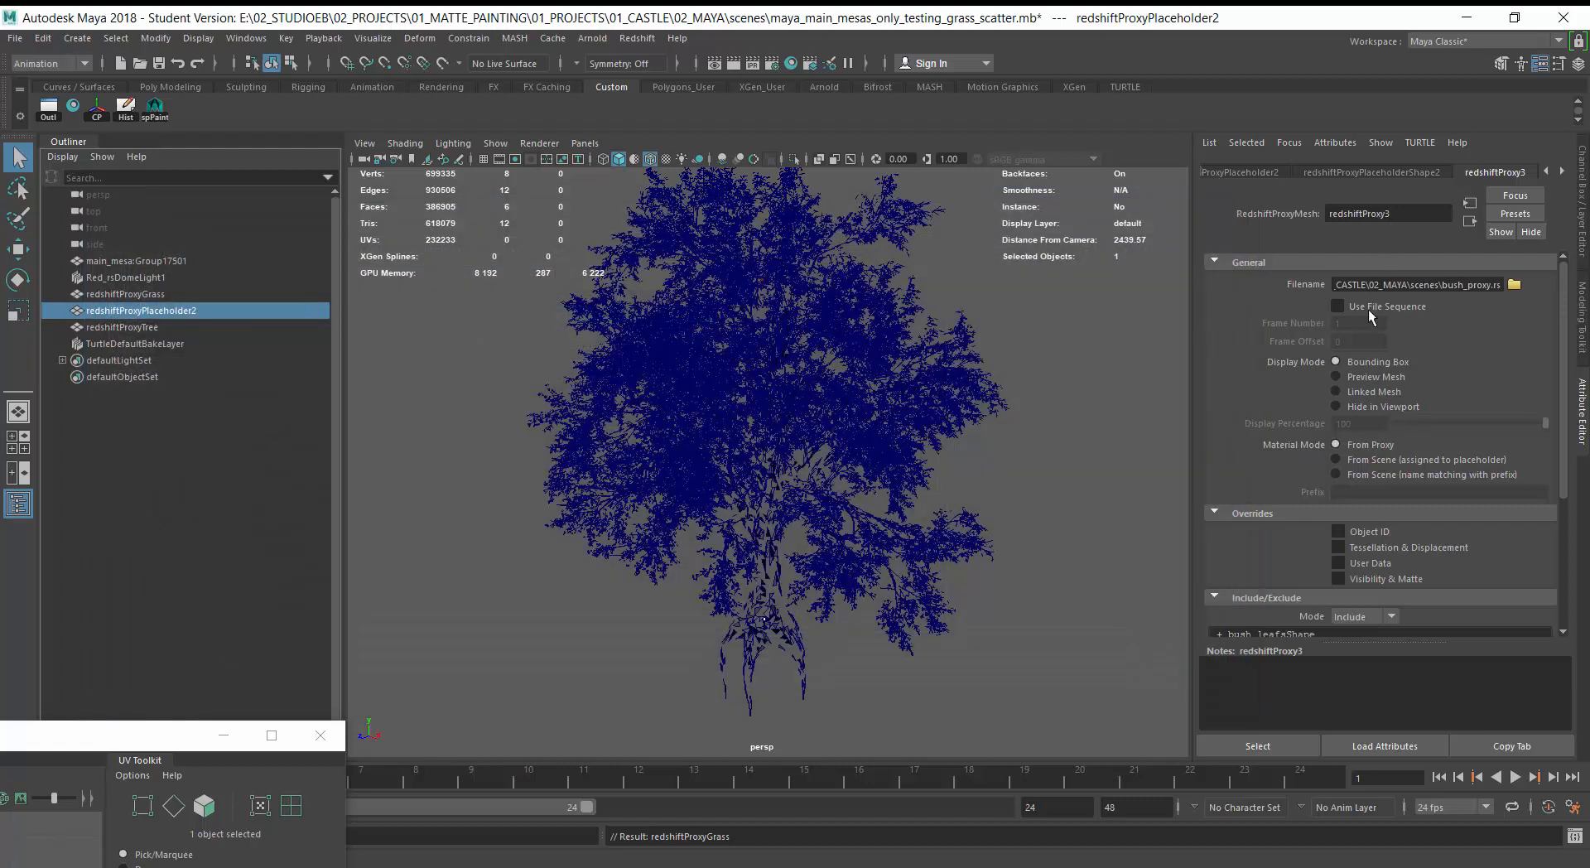
Show the bush proxy as Preview Mesh and set its display percentage to 10.
click(1356, 378)
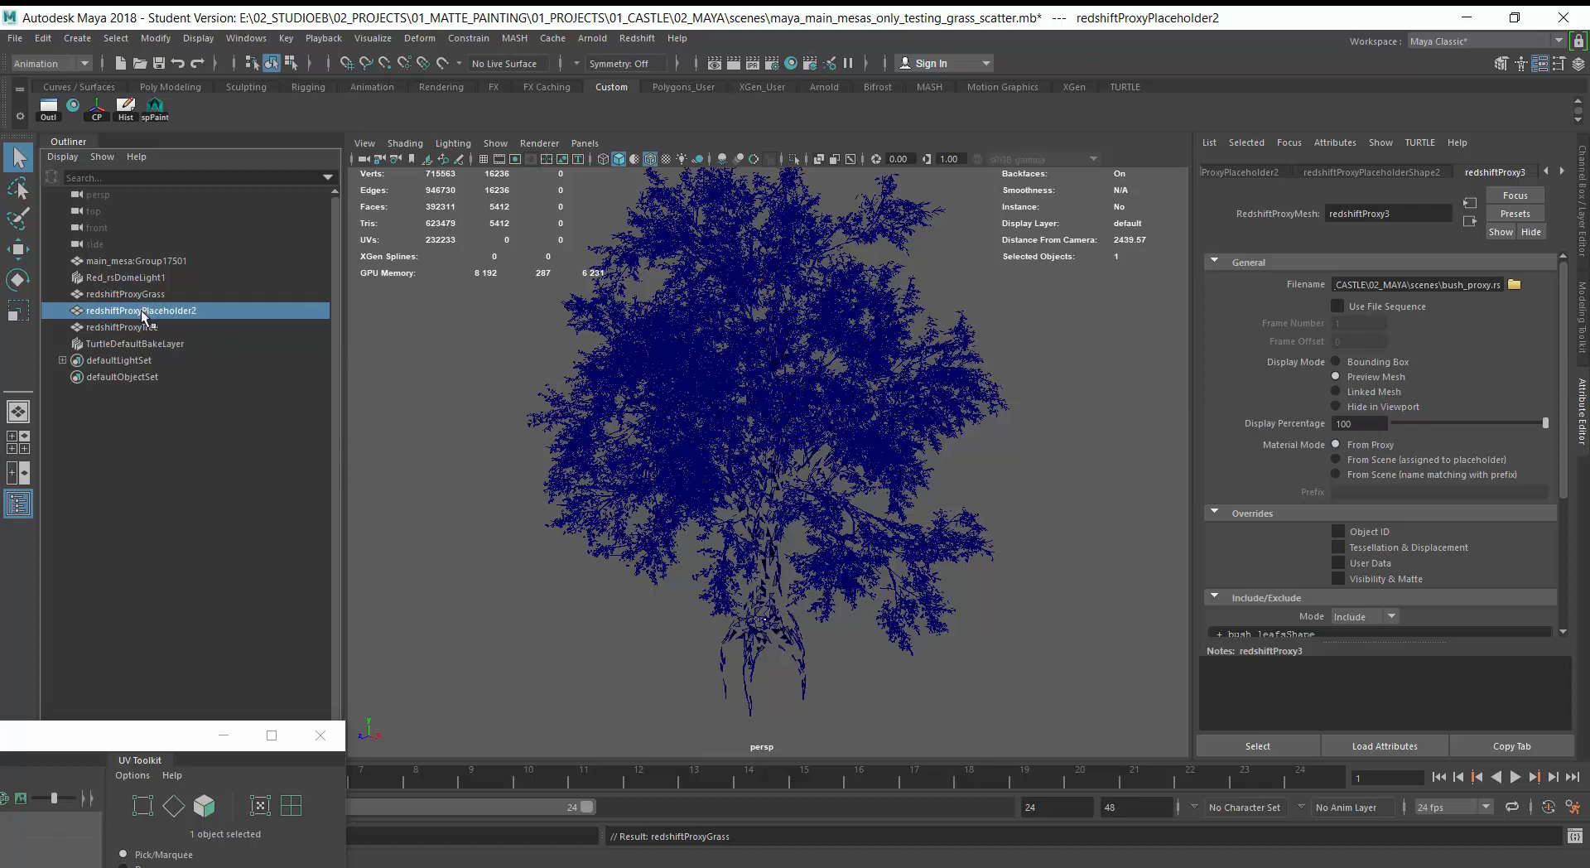
key(f)
scroll(799, 489, down, 10)
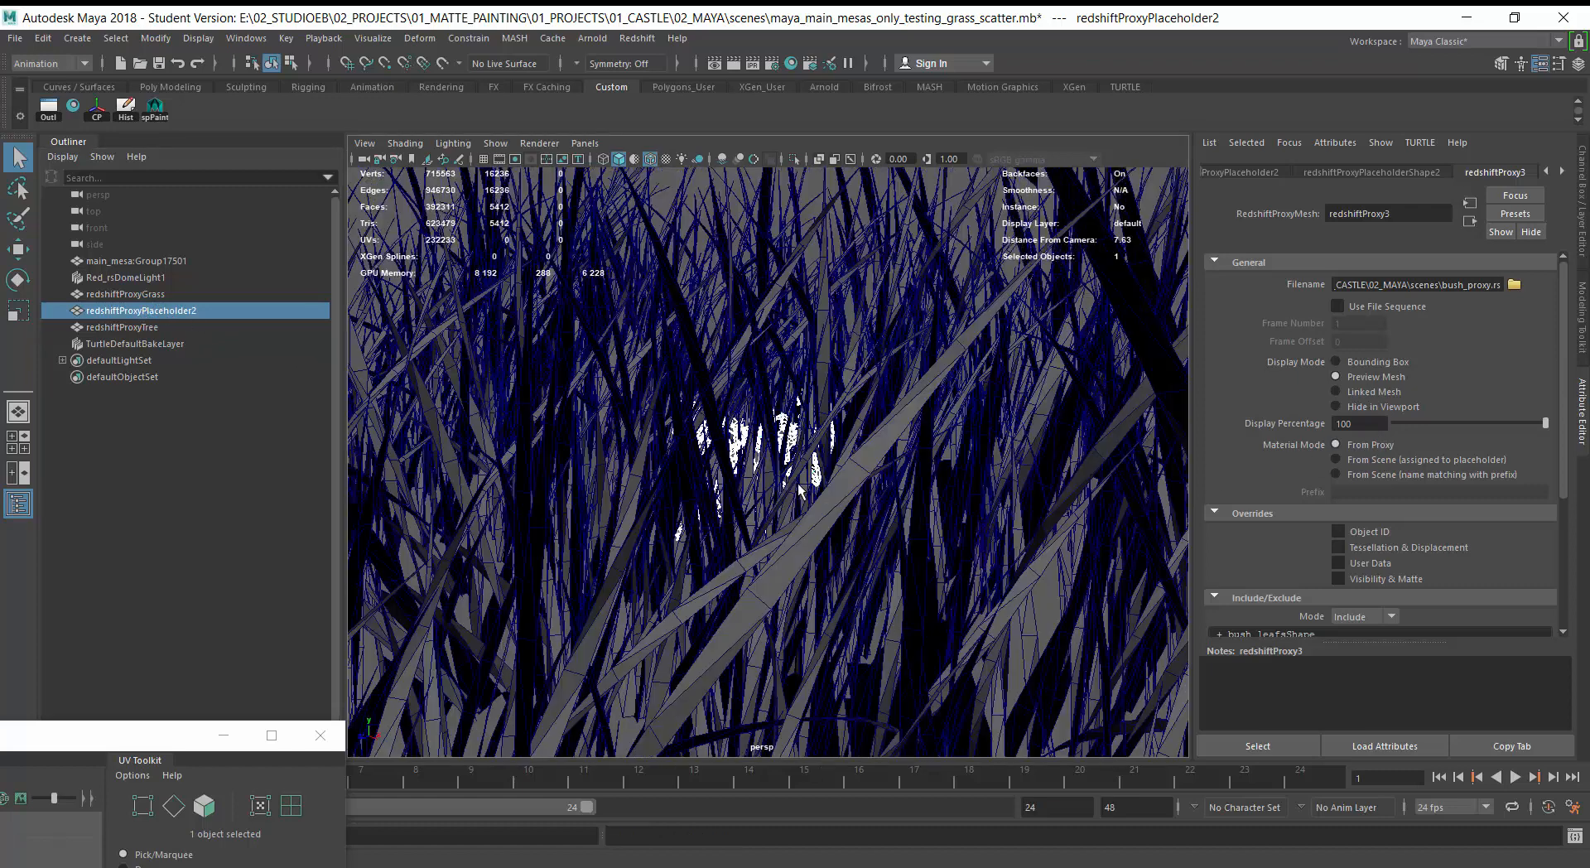
scroll(801, 457, up, 10)
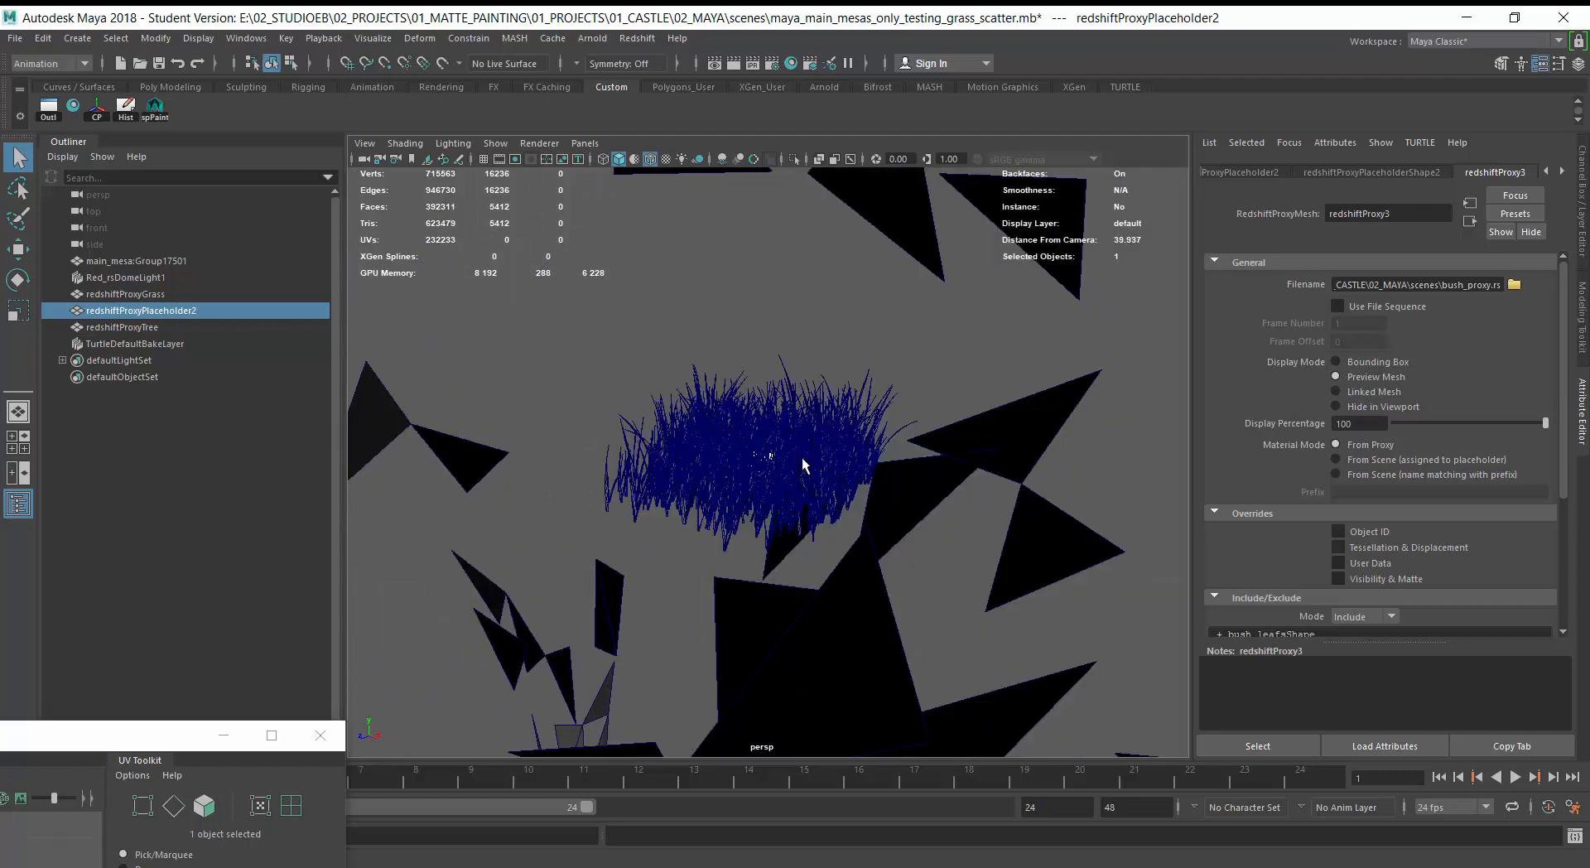
click(1362, 424)
key(Return)
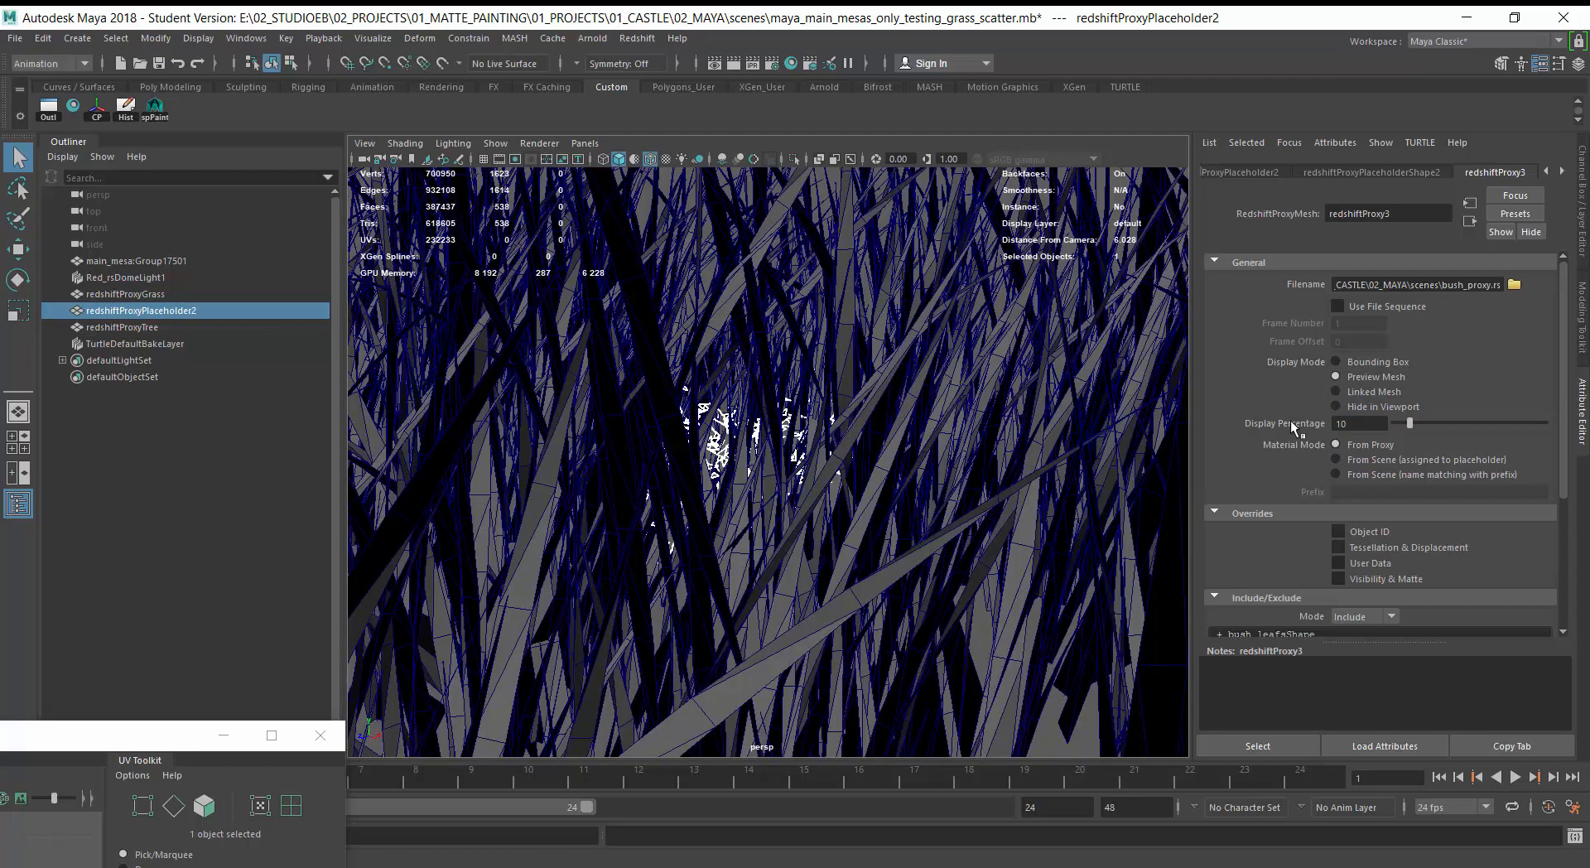
Set the grass proxy's preview display percentage to 10 and clear the selection.
click(136, 295)
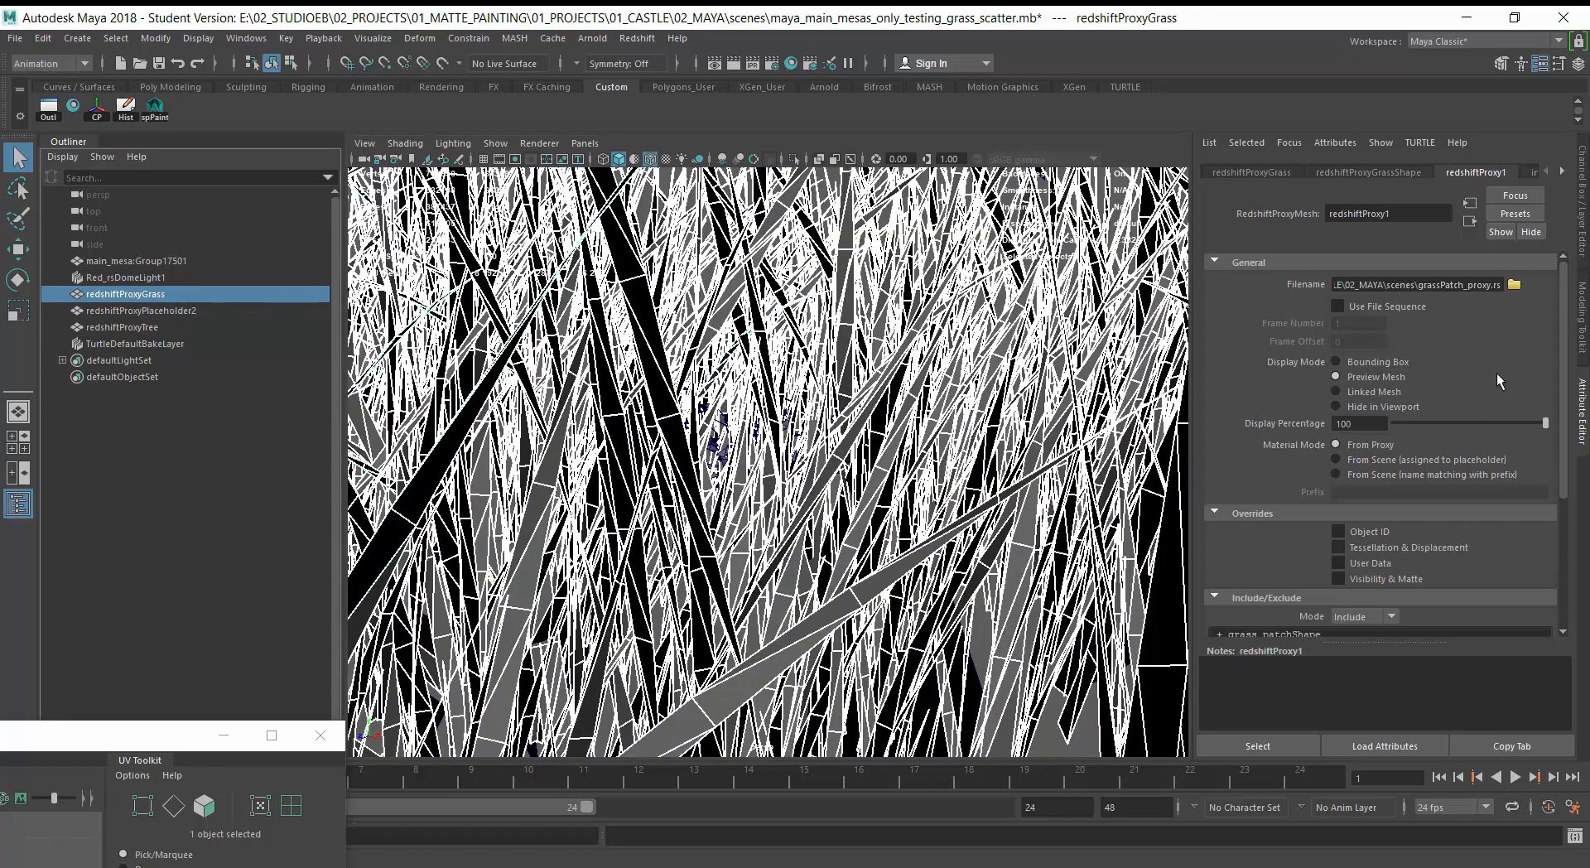
click(1366, 425)
key(Return)
click(266, 485)
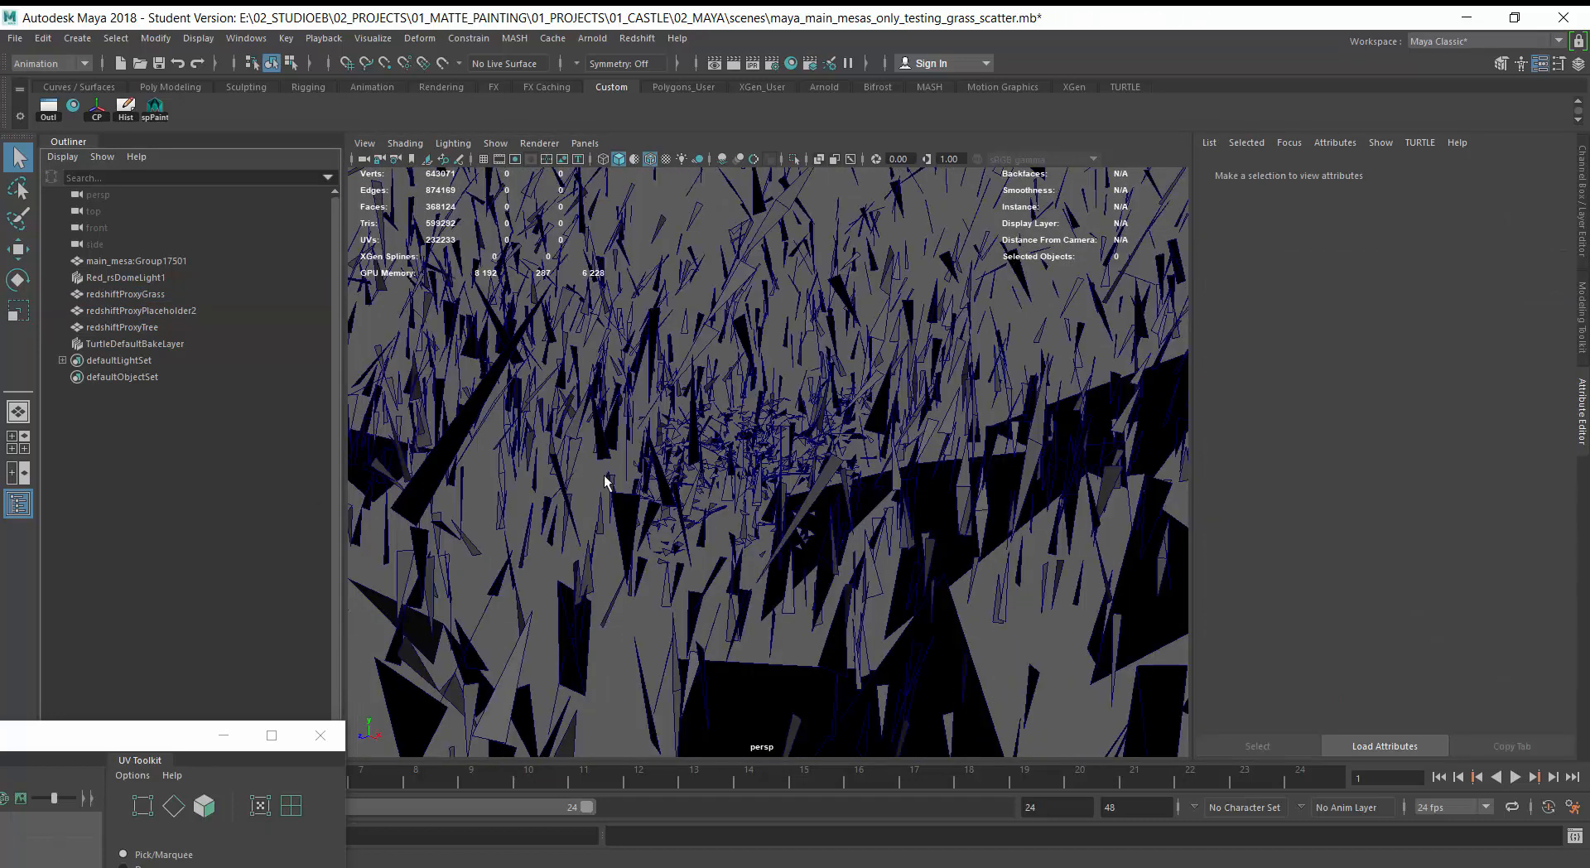
Rename the bush's proxy placeholder to redshiftProxyBush.
scroll(609, 480, down, 12)
scroll(649, 469, down, 6)
scroll(649, 469, up, 8)
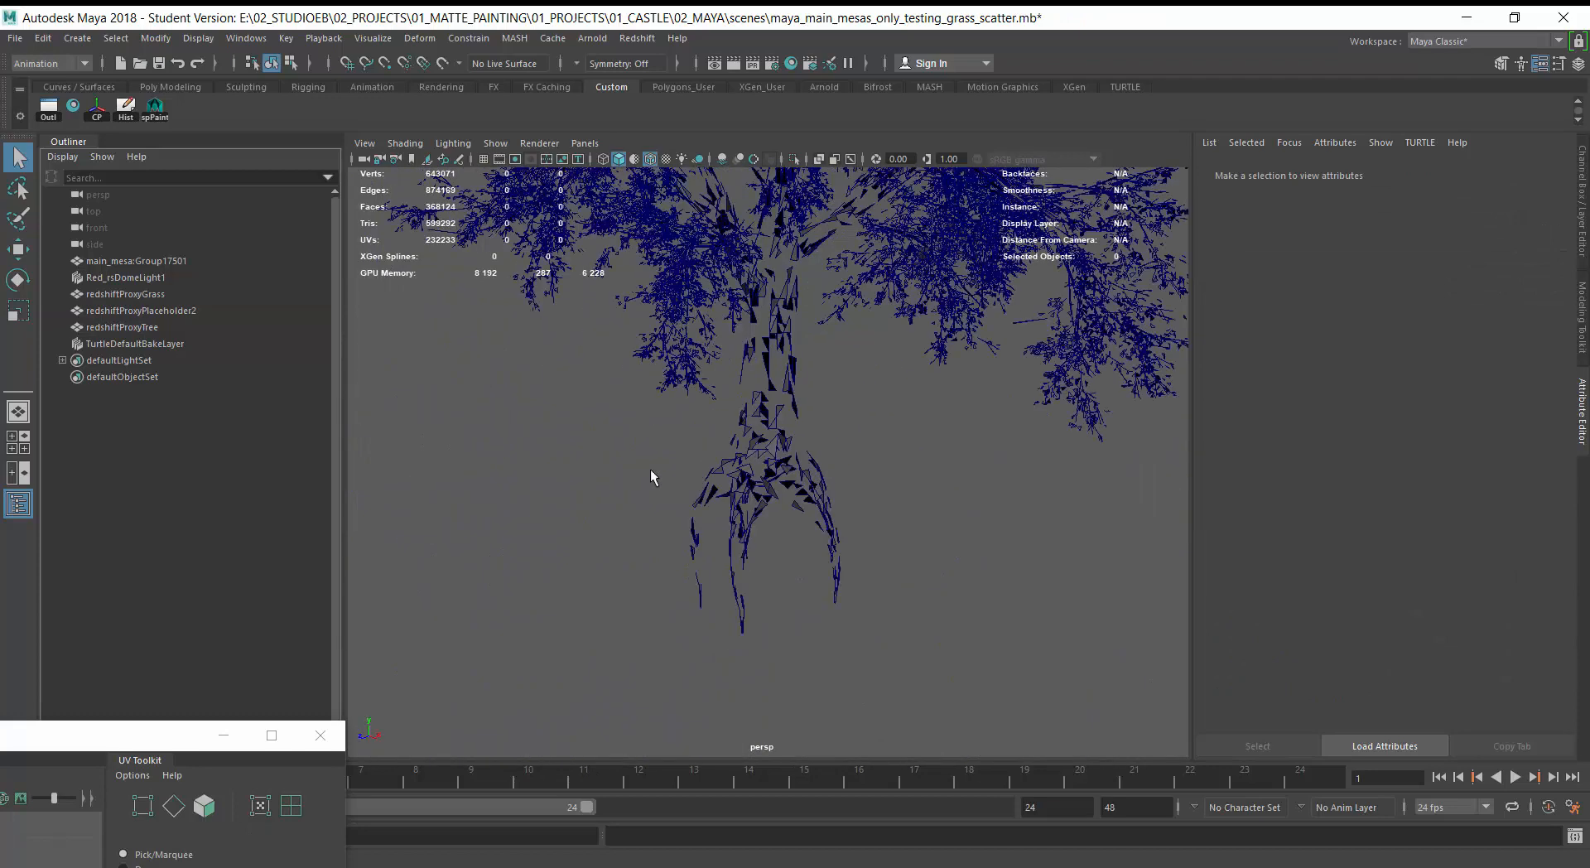
scroll(751, 453, down, 6)
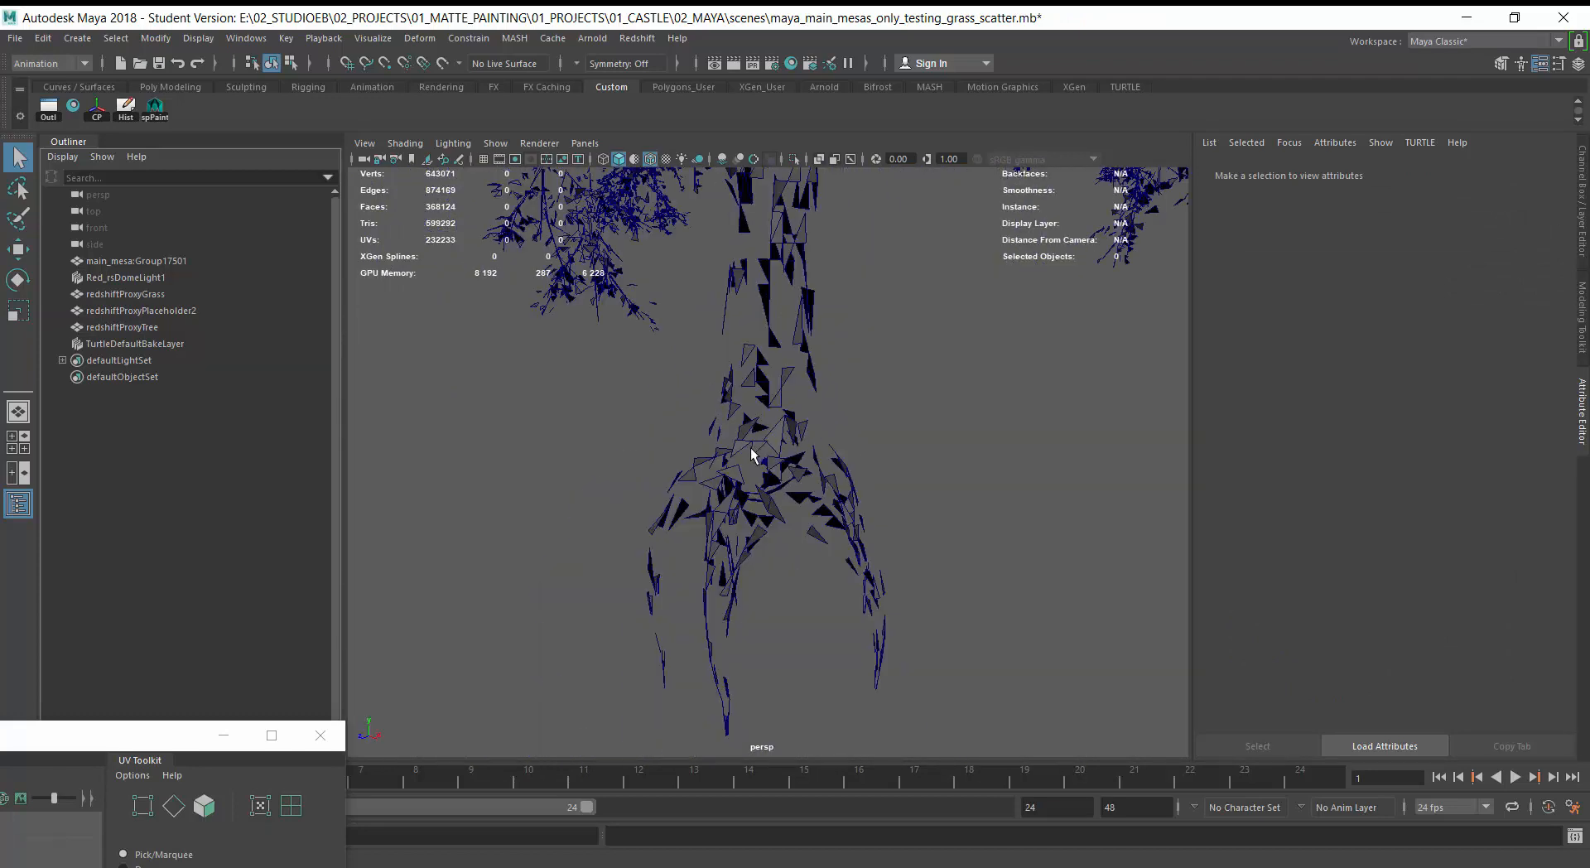
click(141, 295)
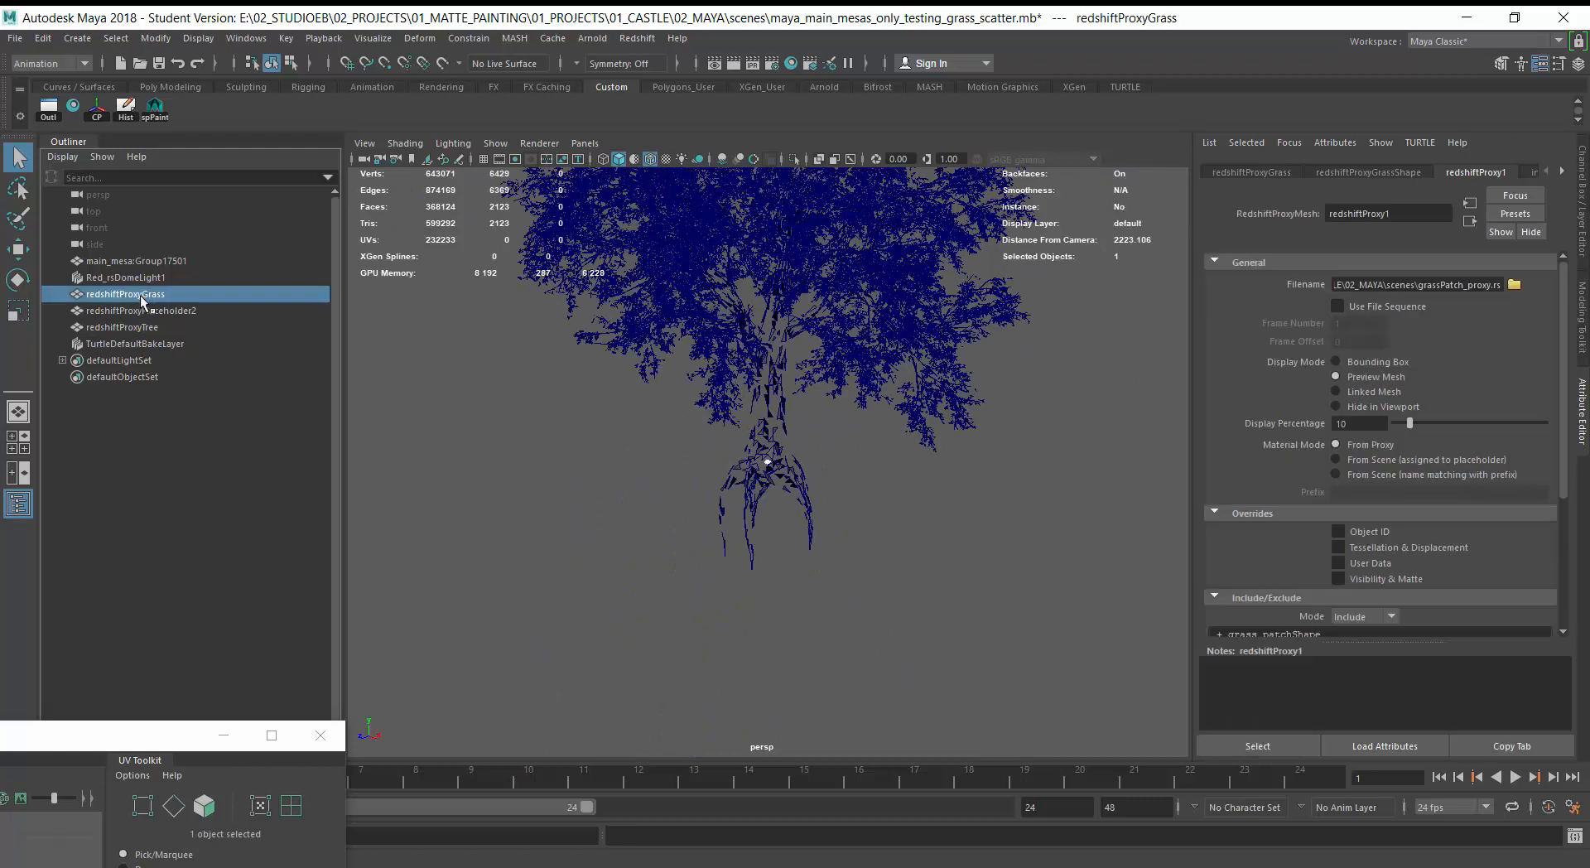
click(123, 312)
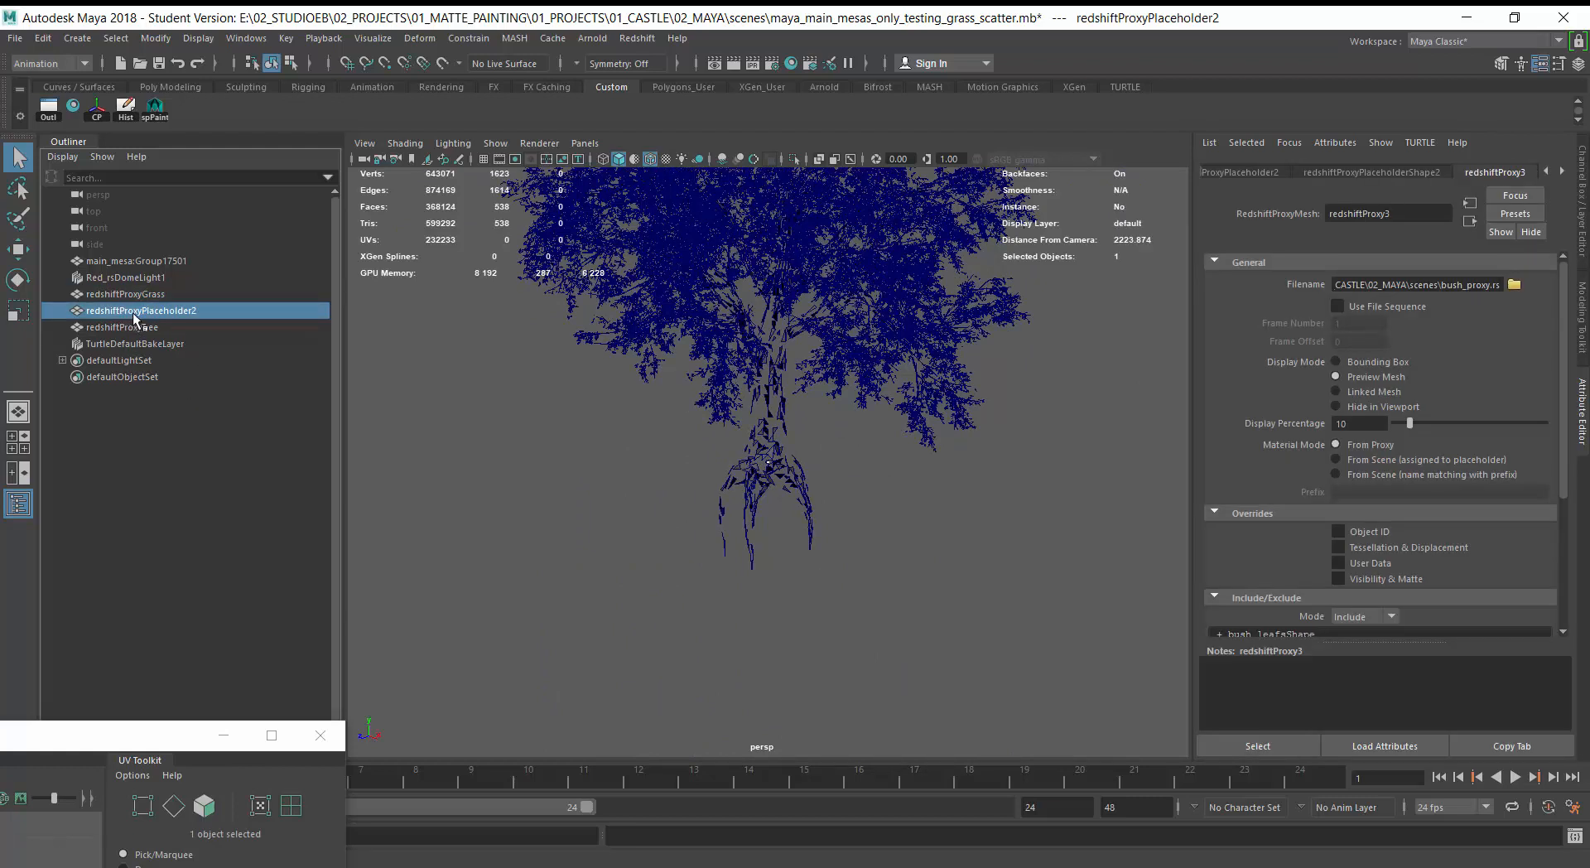
double_click(125, 313)
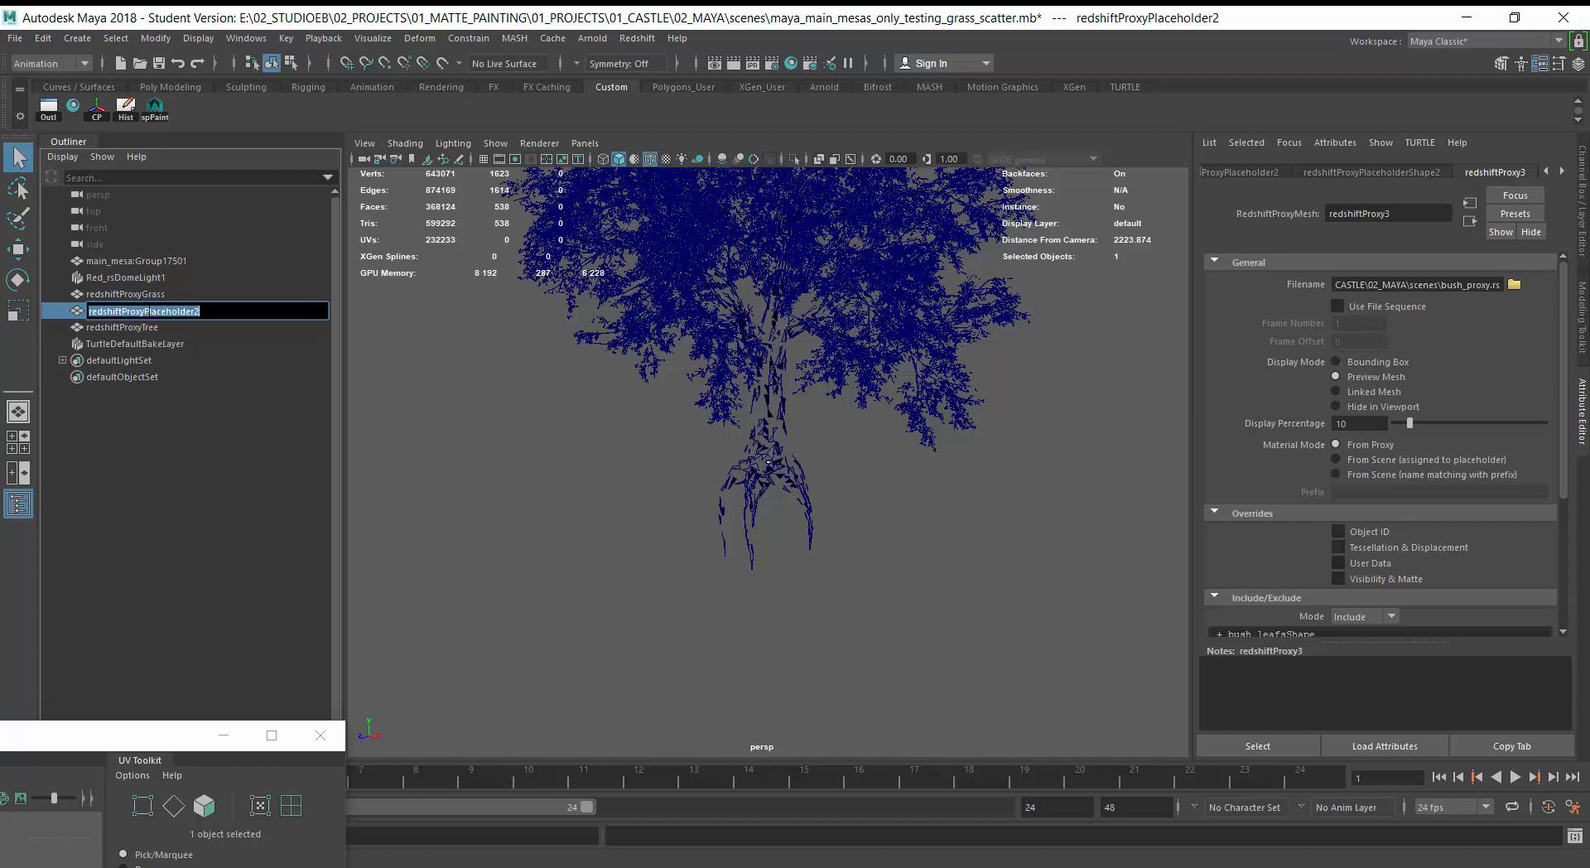
drag(146, 311, 289, 321)
text(Bush)
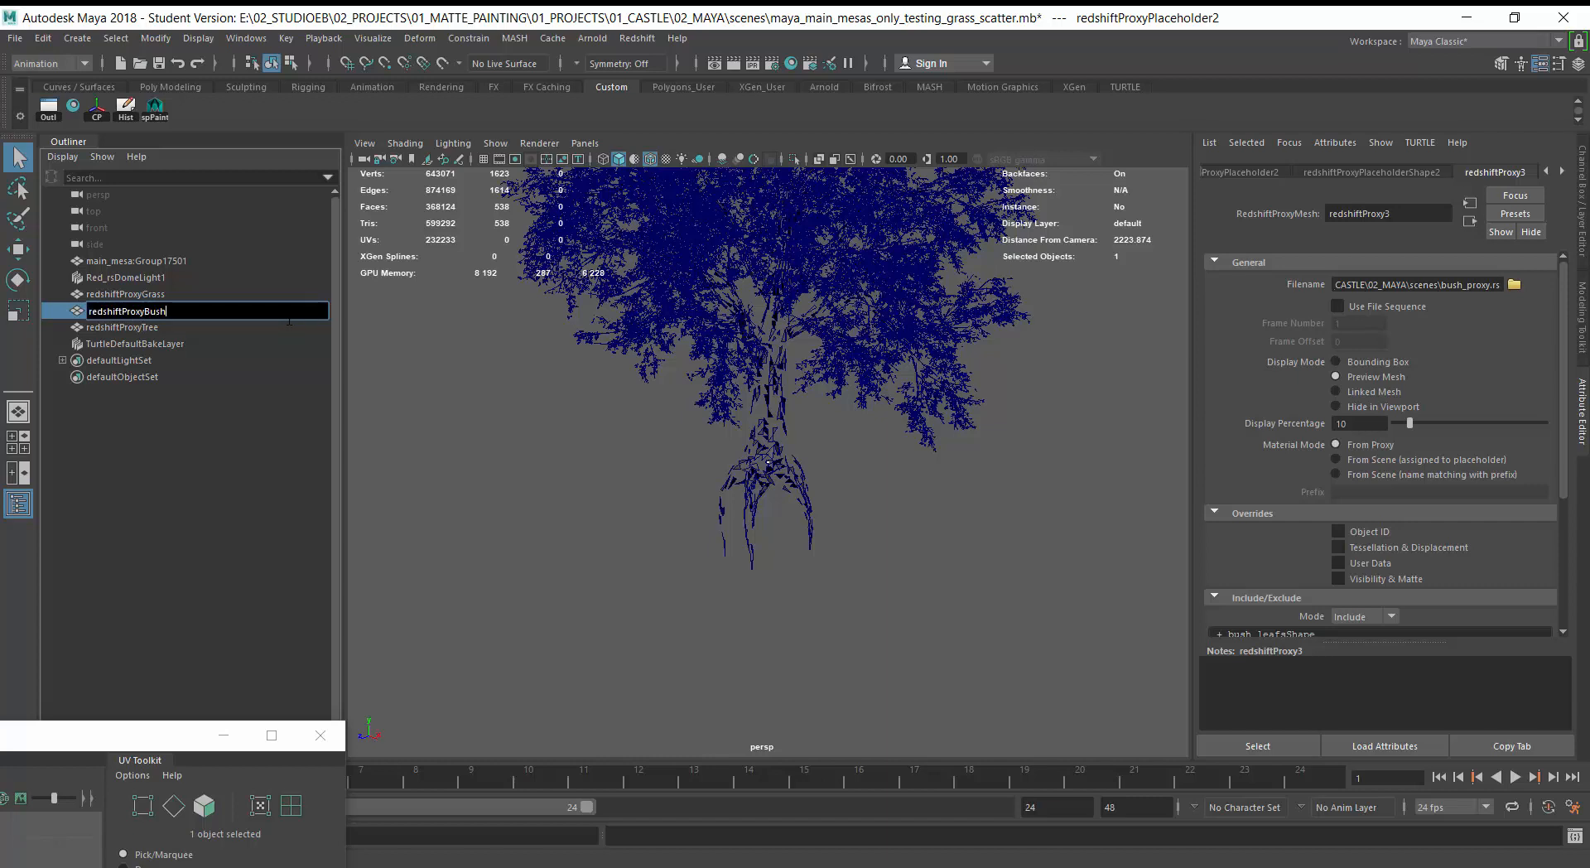
key(Return)
Minimize the UV Toolkit window and delete the bush proxy's keyframe at frame 1.
click(141, 327)
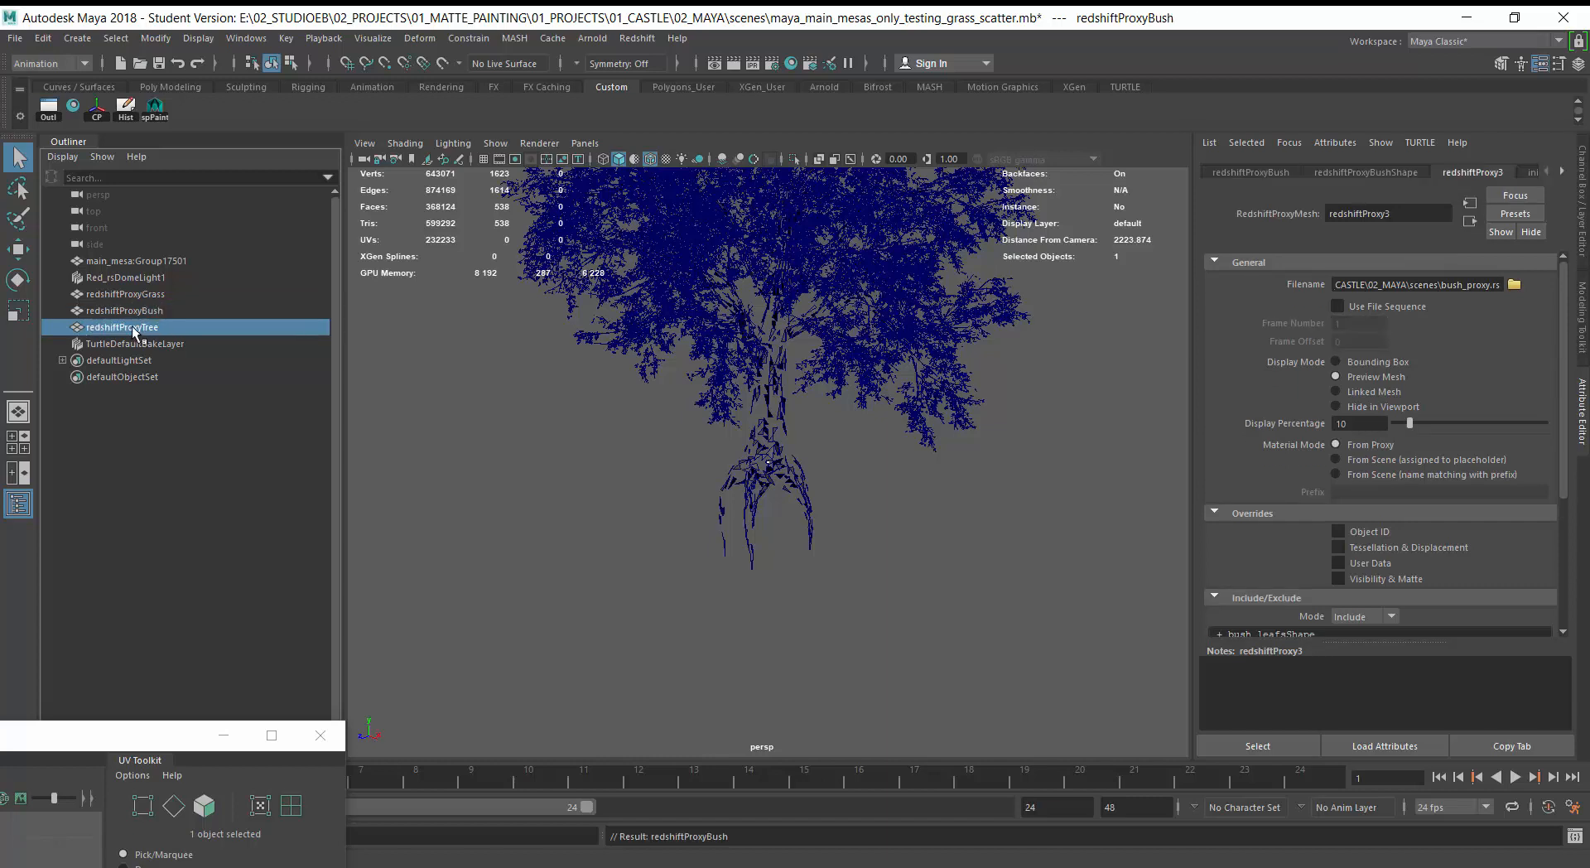
click(1250, 172)
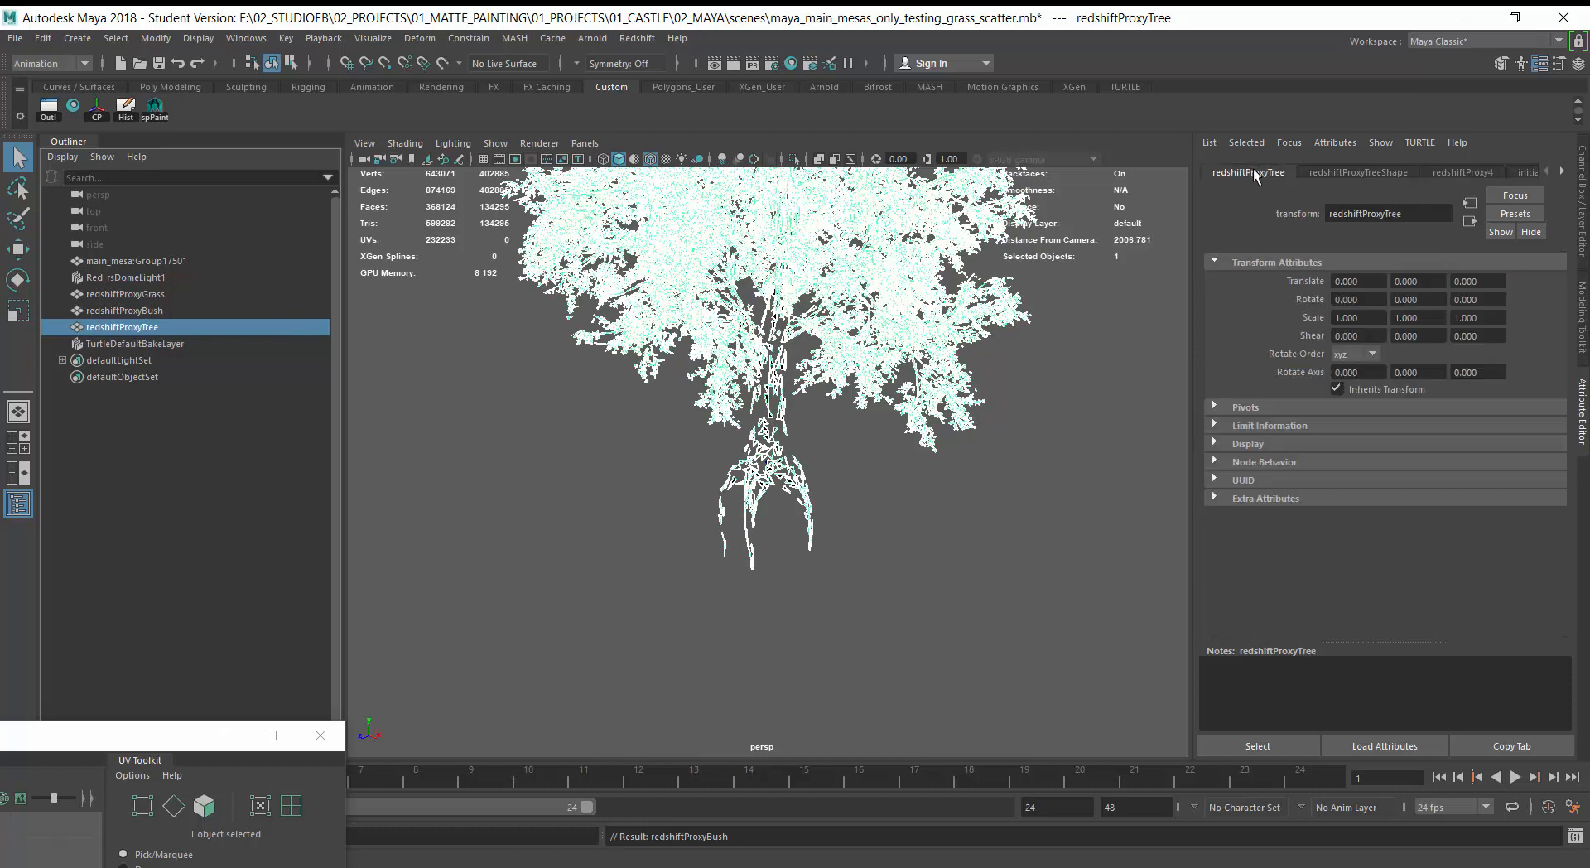
click(122, 313)
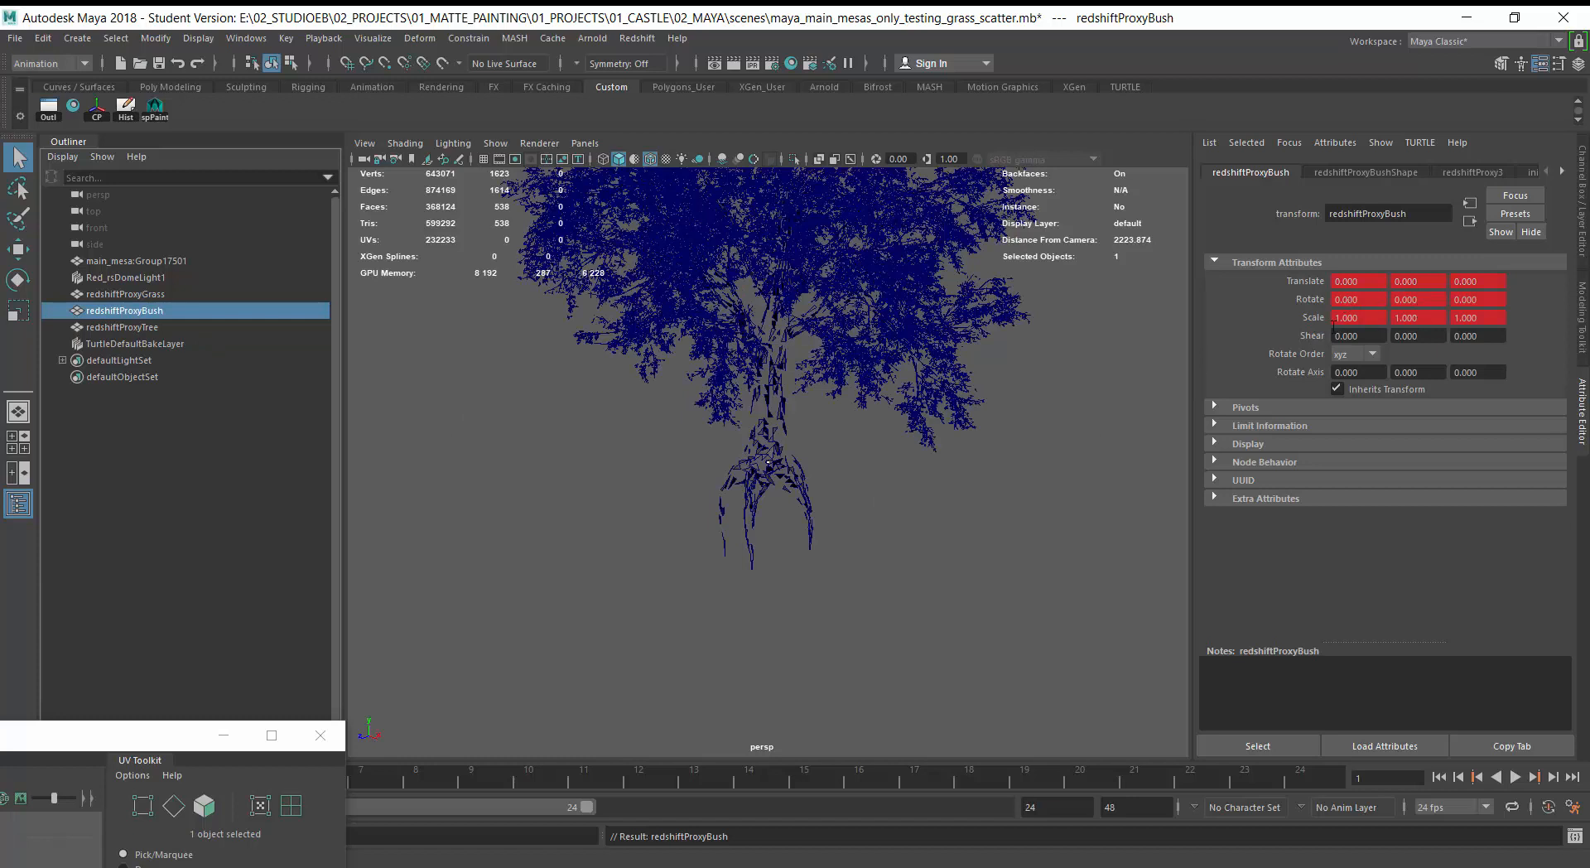
click(223, 735)
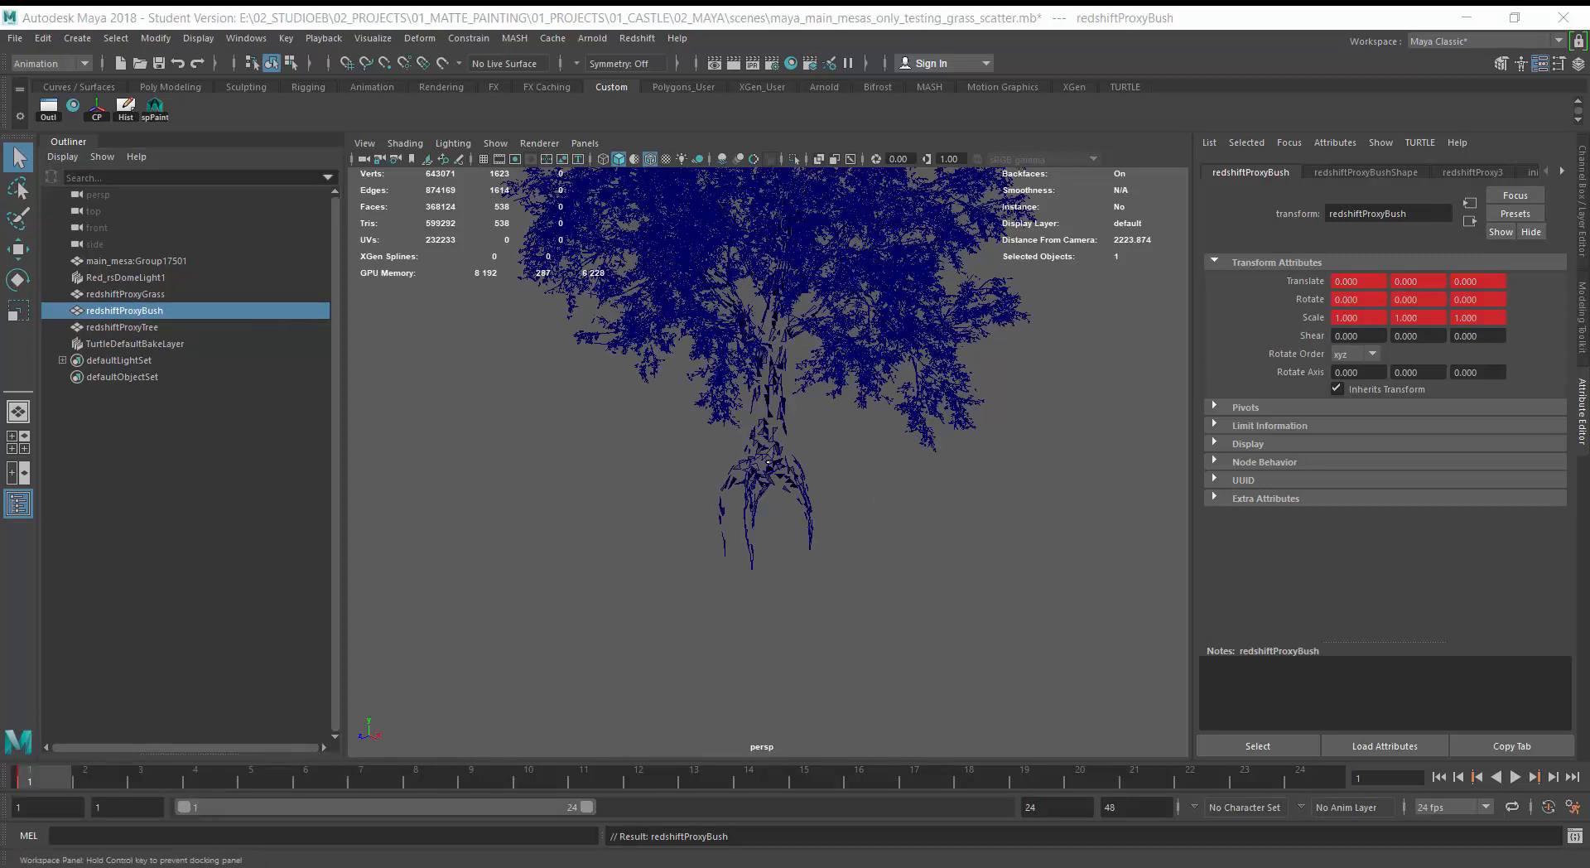
right_click(25, 776)
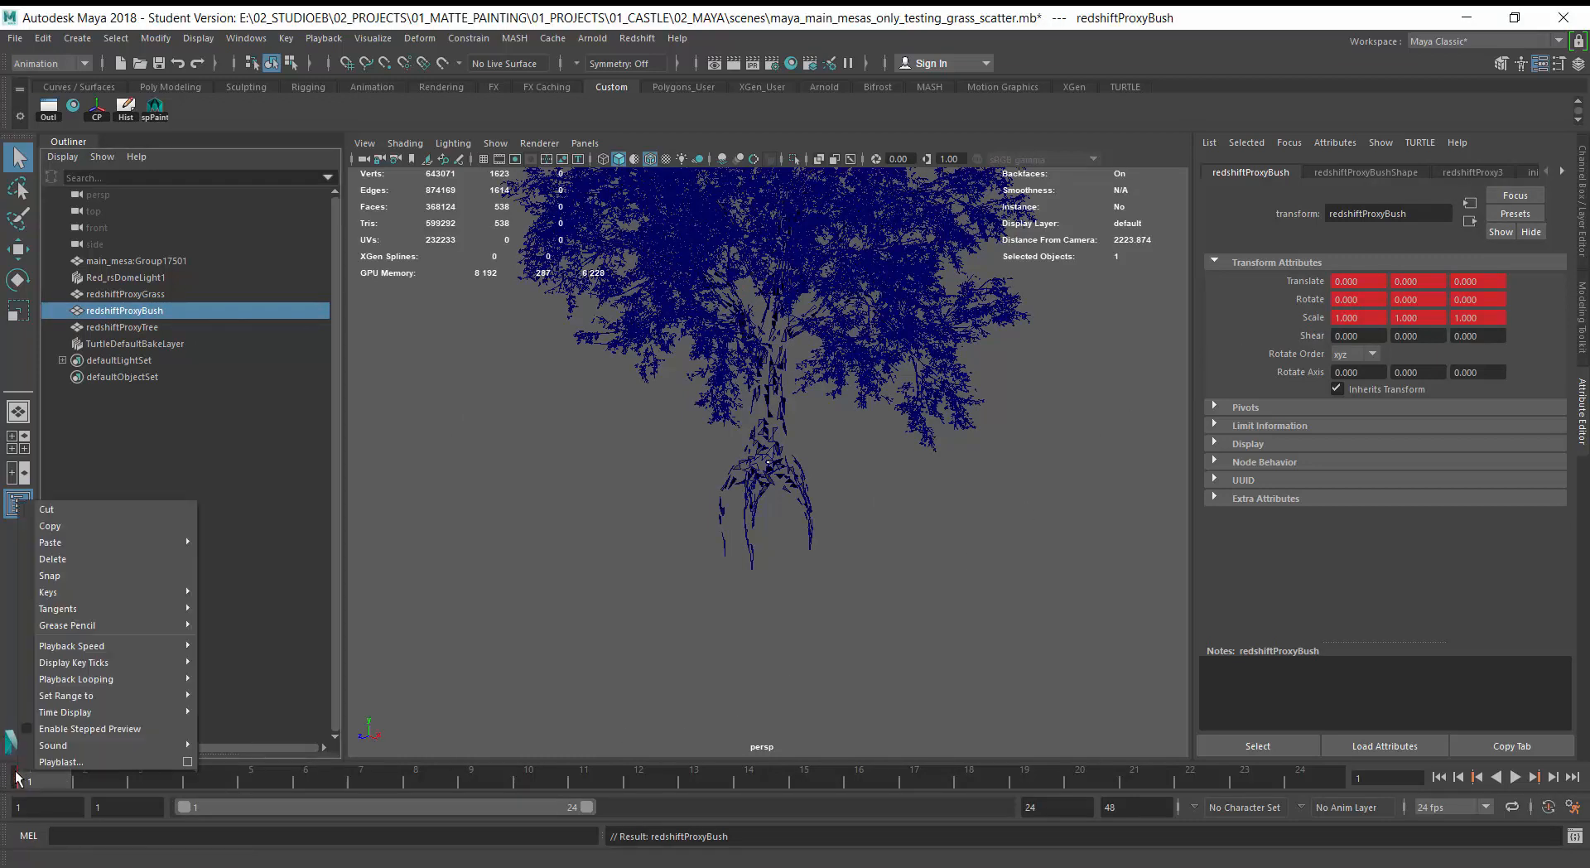
click(77, 558)
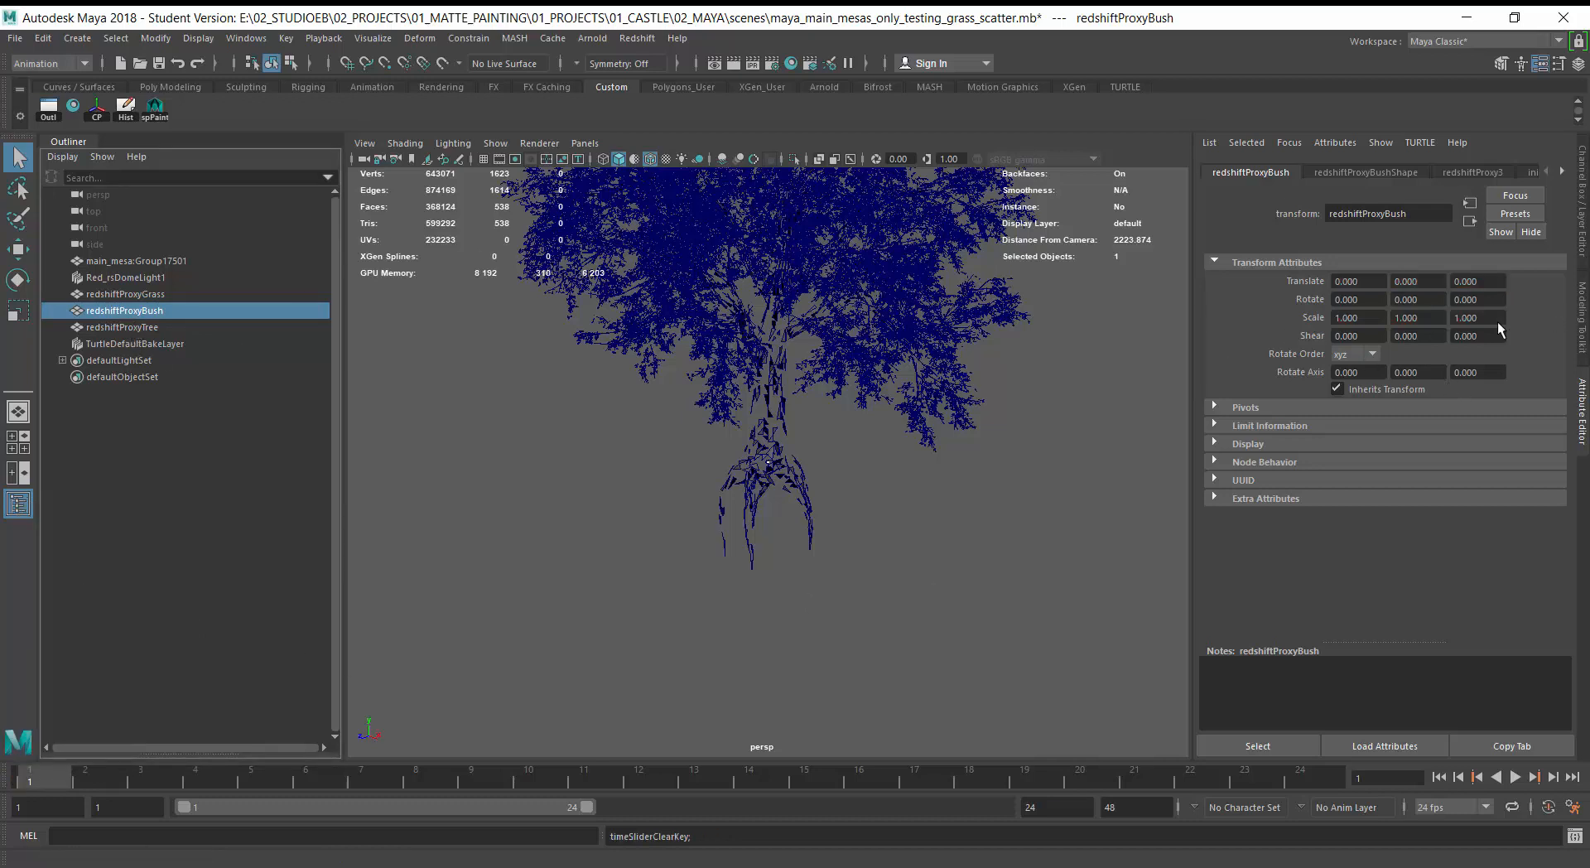
Scale the bush proxy uniformly on X, Y and Z, trying 10 and 45 and settling on 50.
key(ctrl+a)
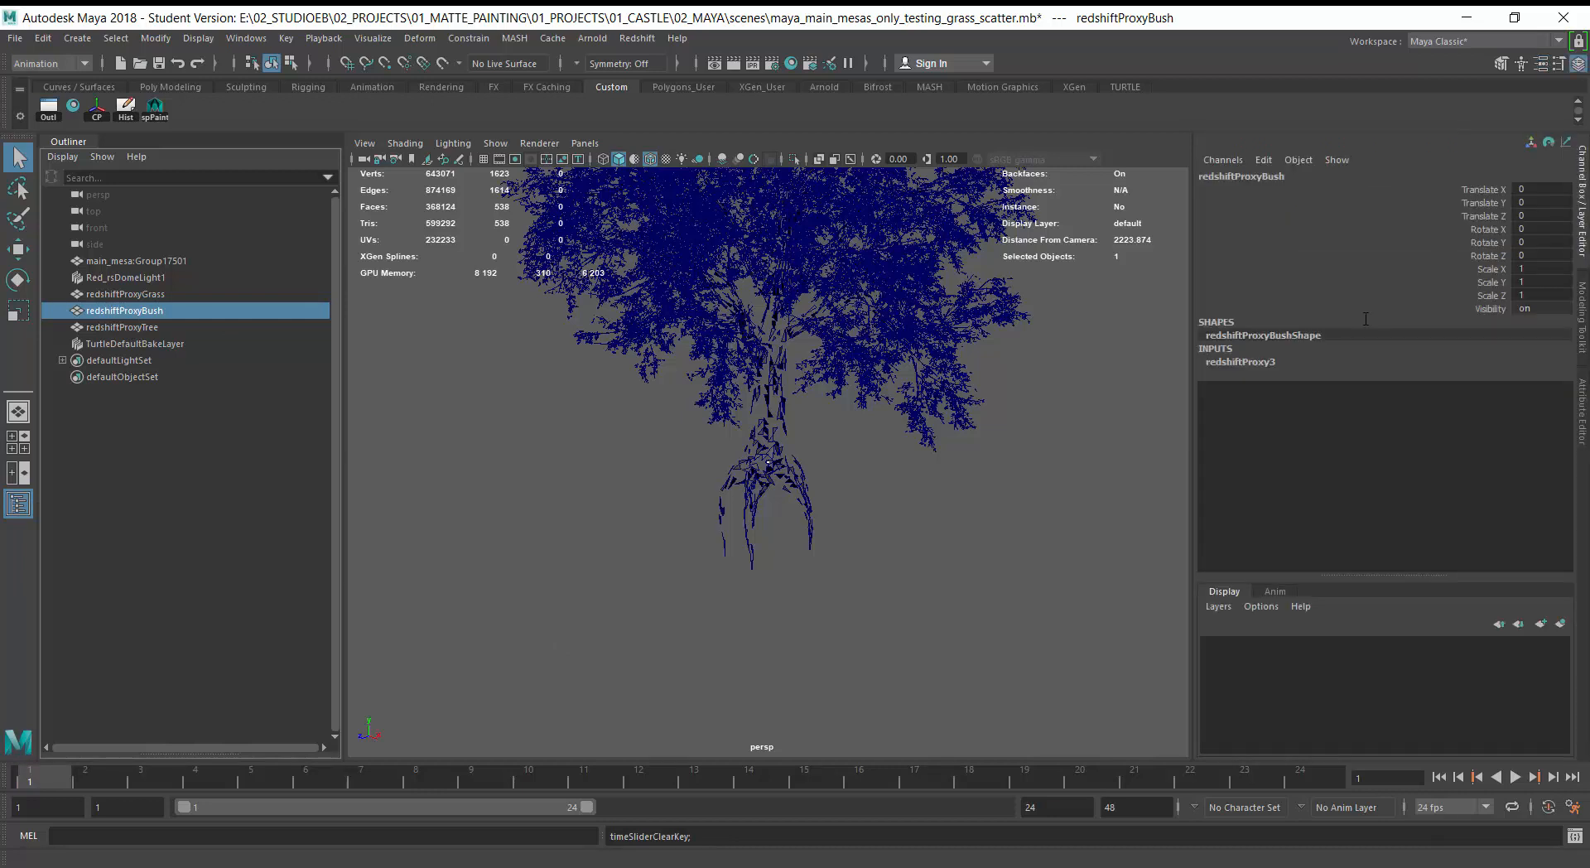
drag(1541, 269, 1545, 297)
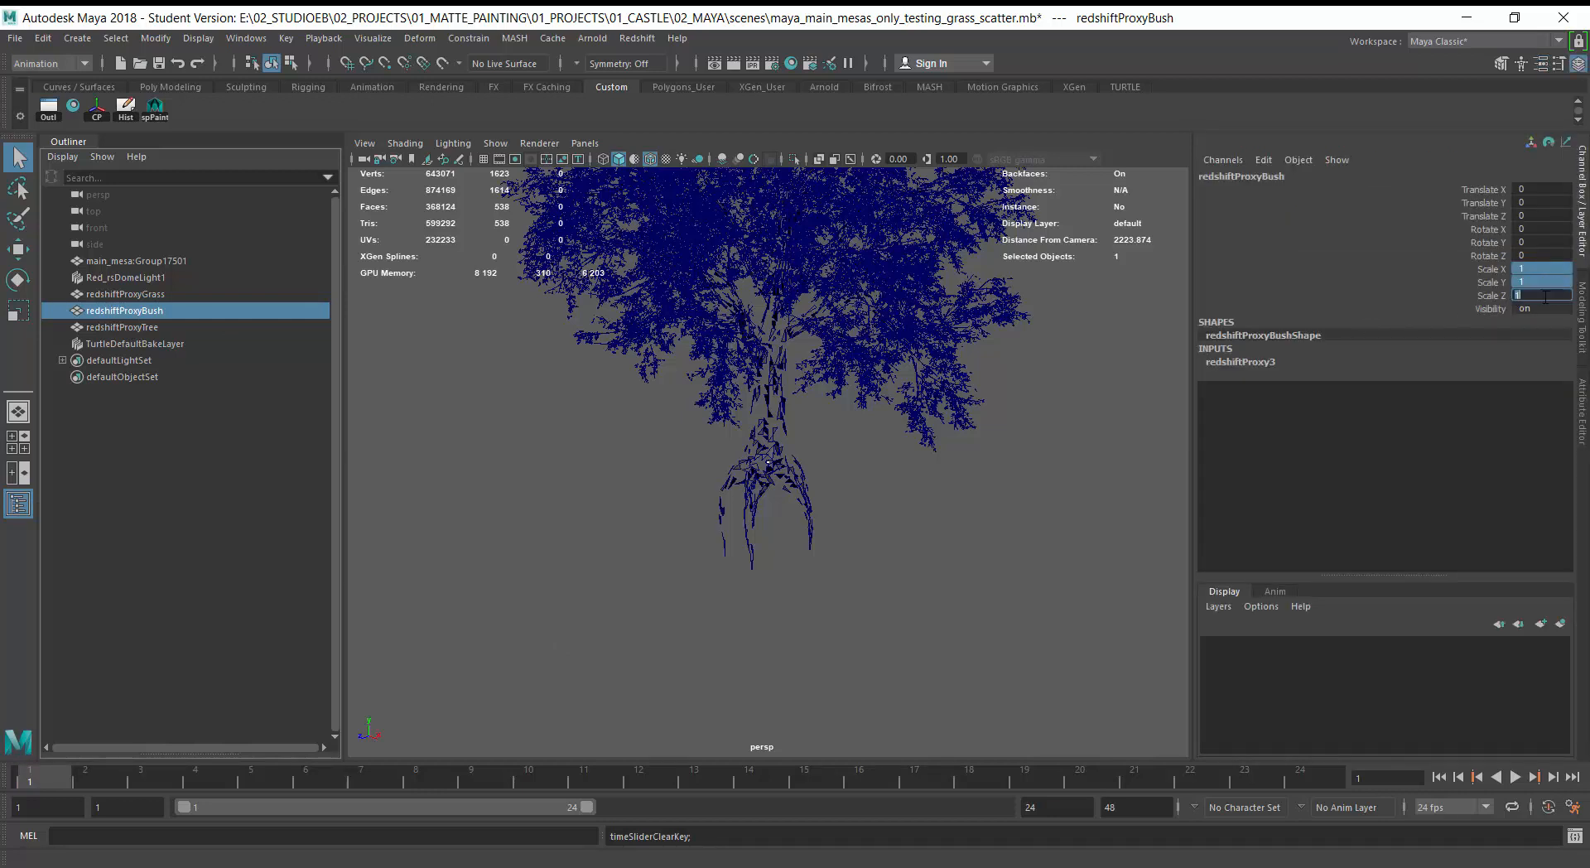
key(Return)
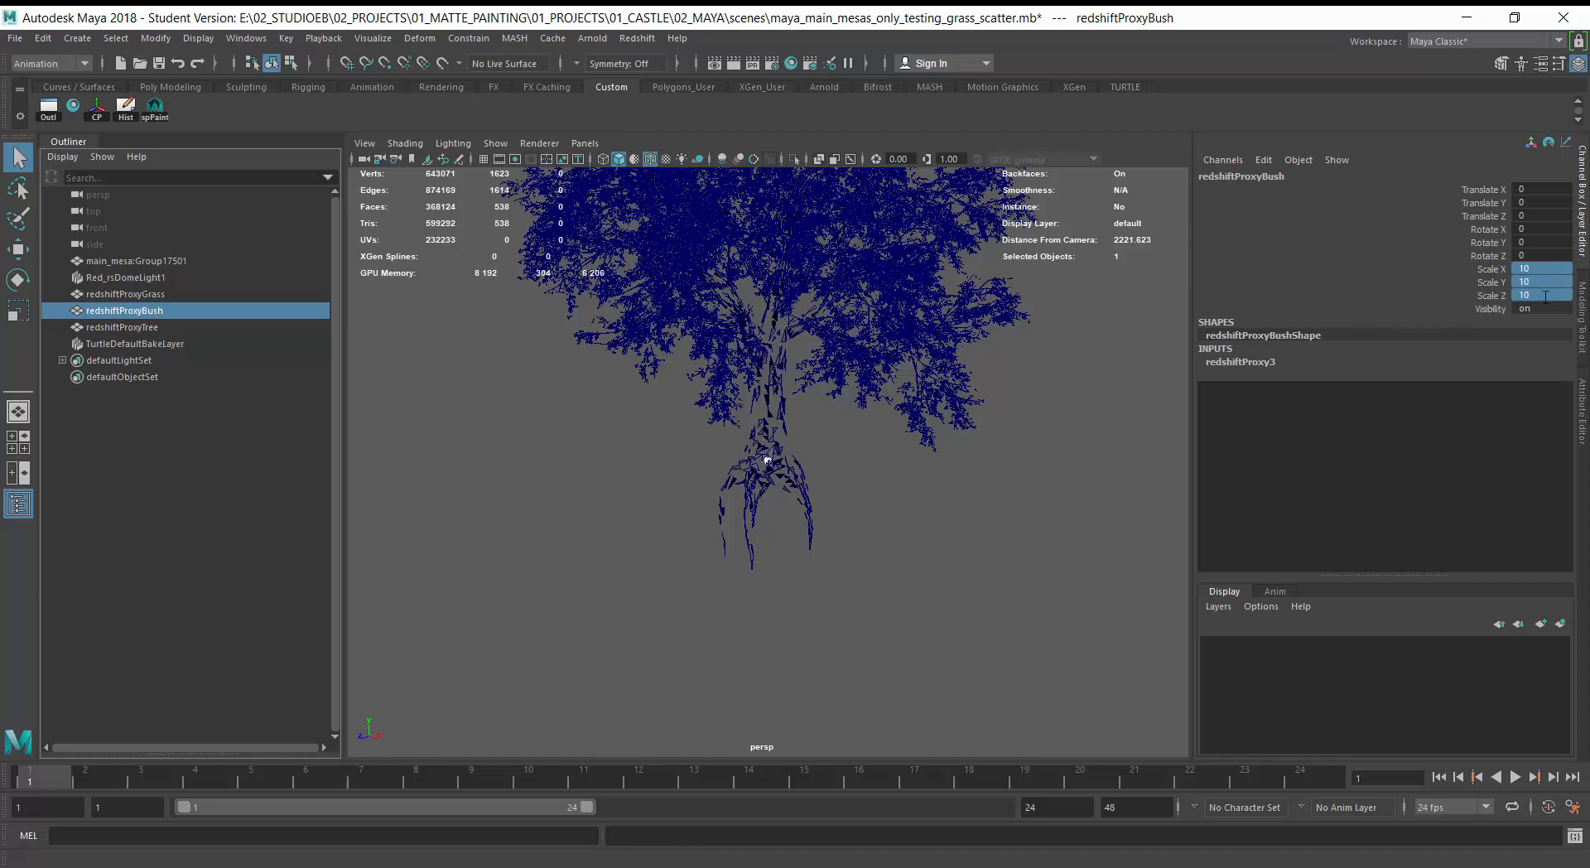
text(45)
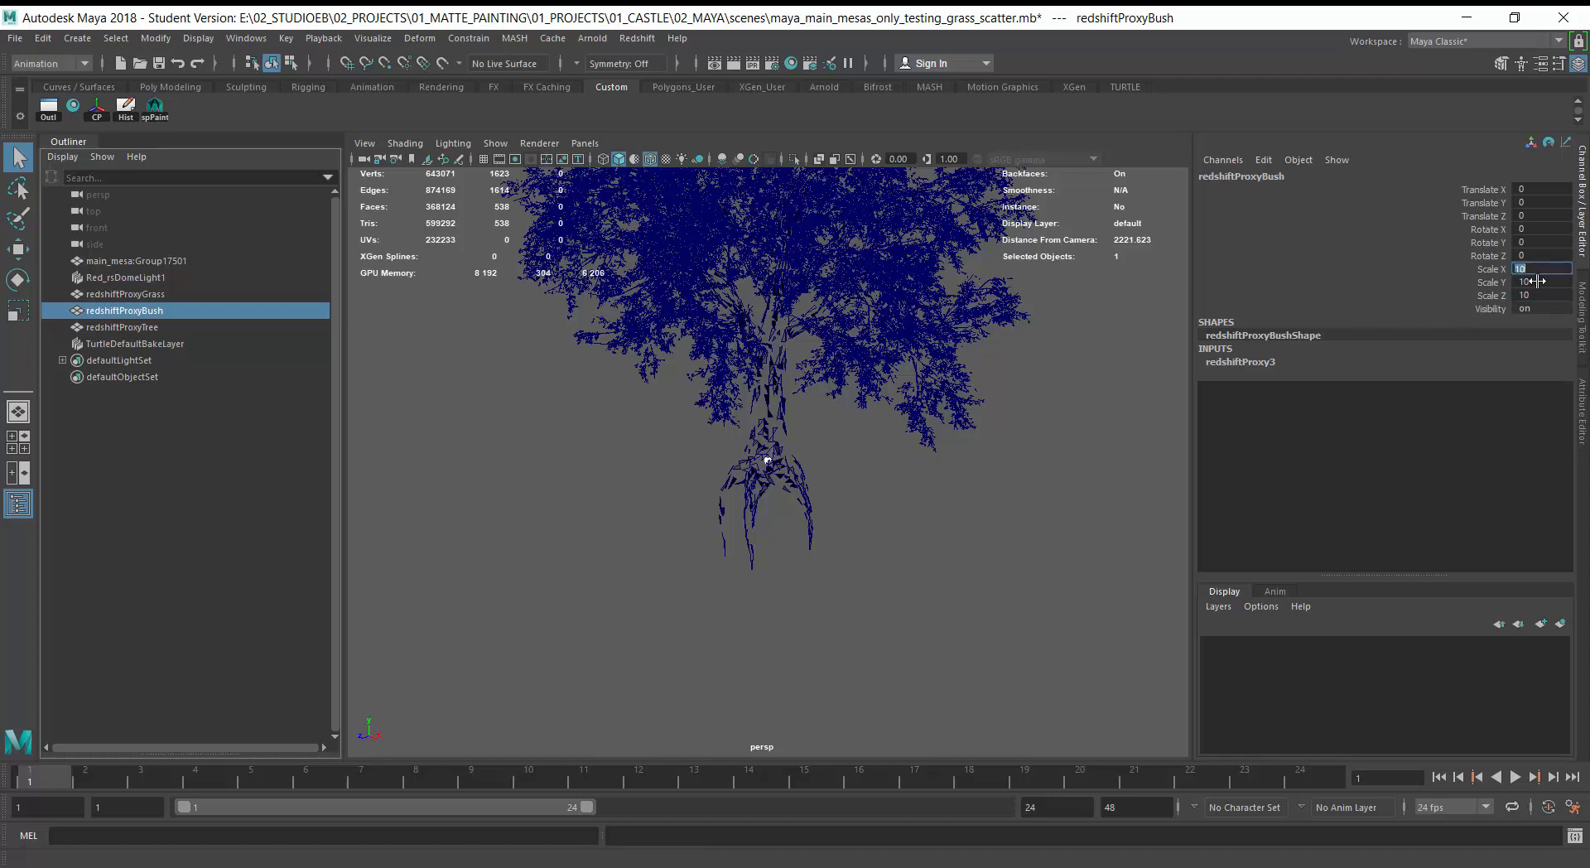
key(Return)
click(1537, 298)
text(5)
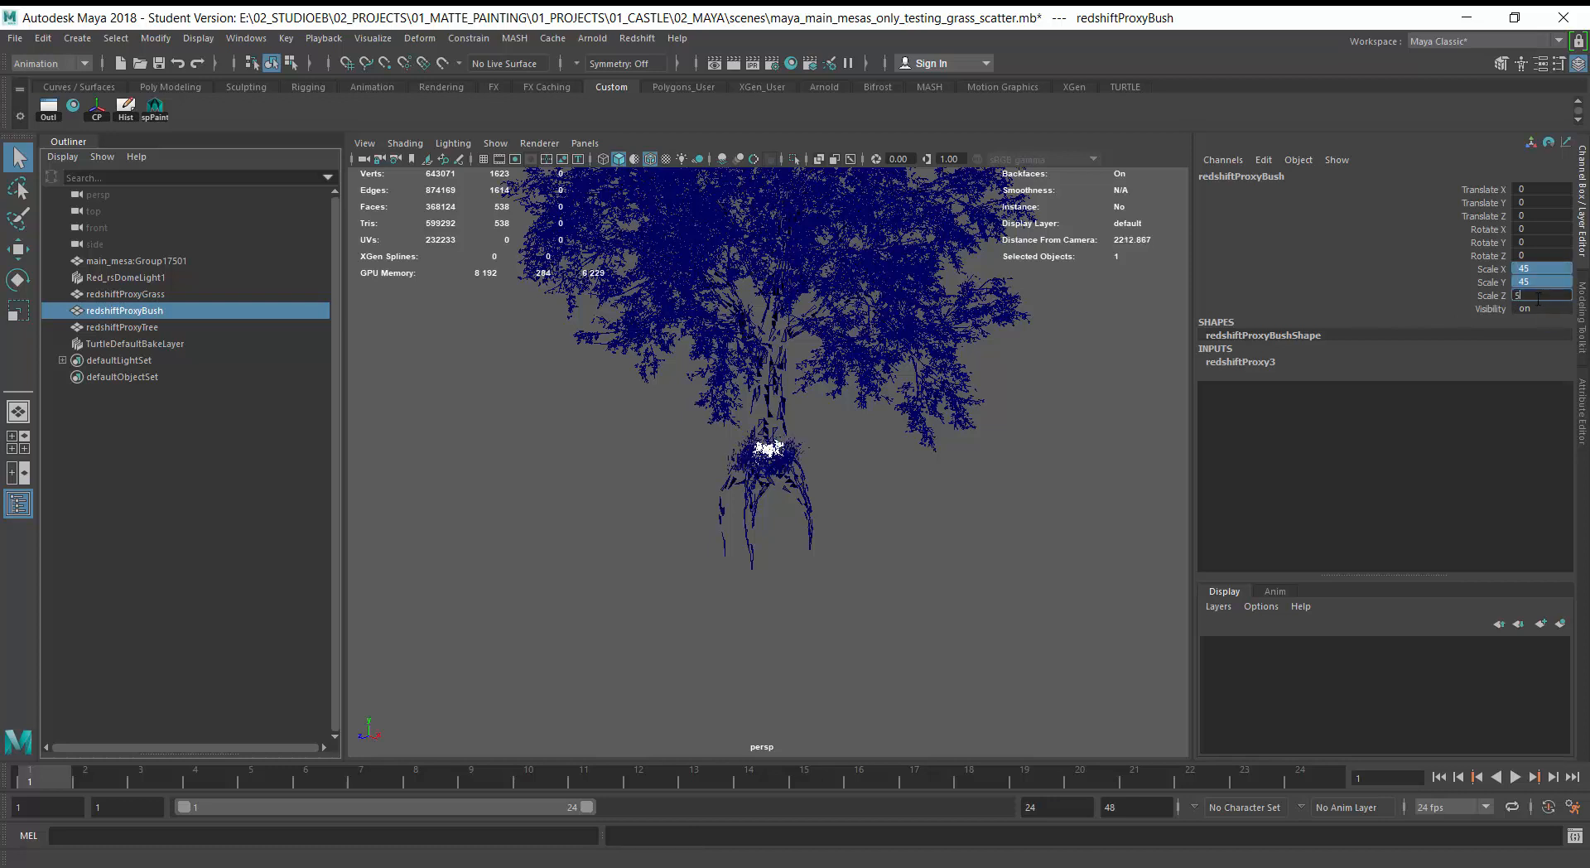
text(0)
key(Return)
click(869, 511)
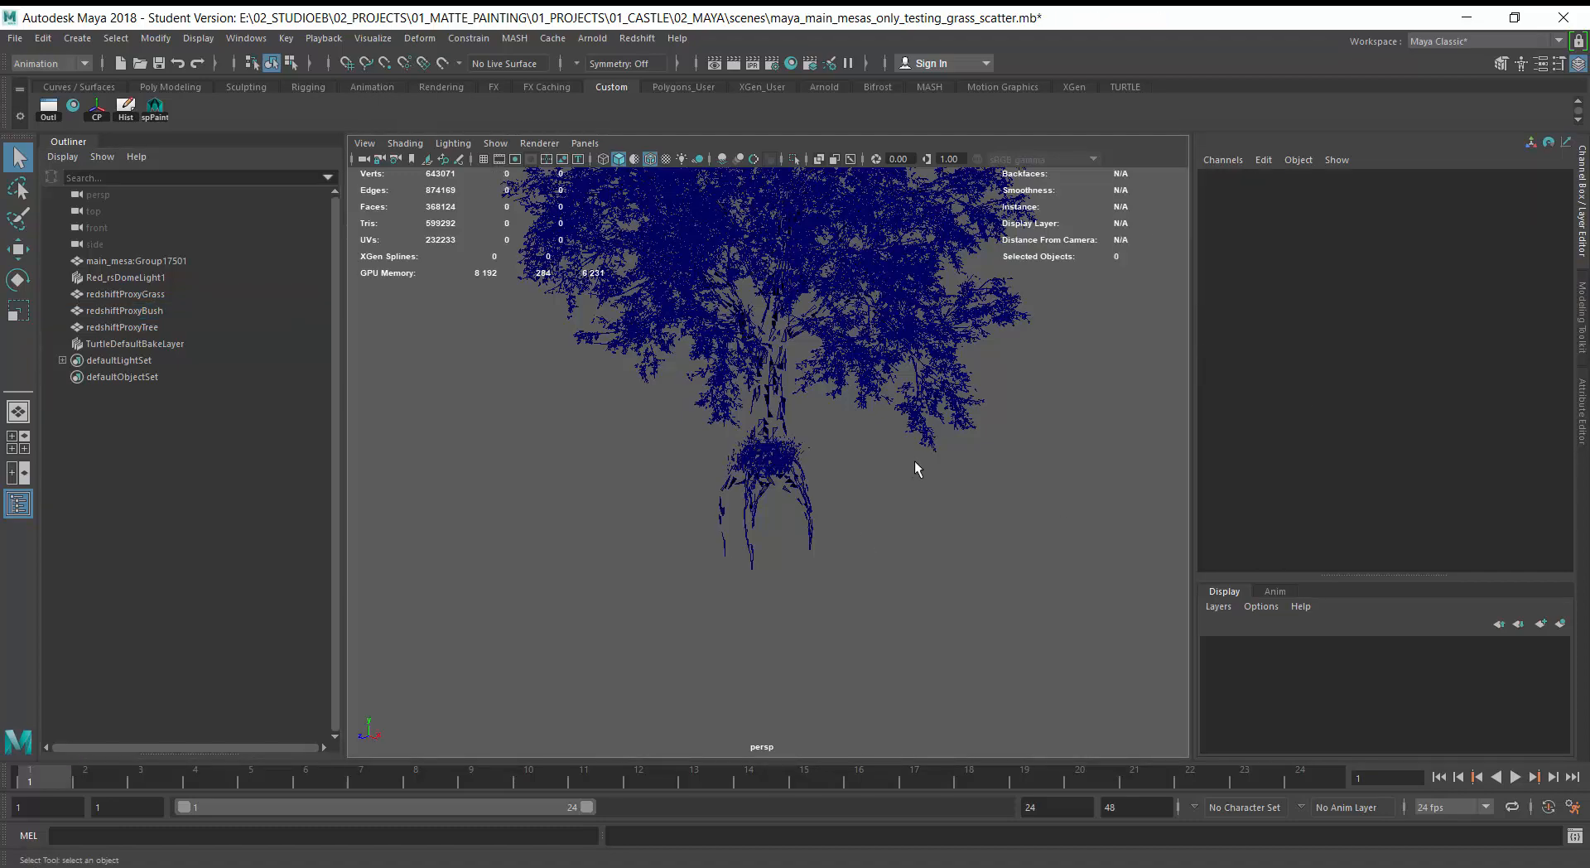
Frame the main_mesa terrain mesh and examine its surface from a raised angle.
alt+drag(919, 462, 748, 491)
alt+right_drag(747, 491, 716, 480)
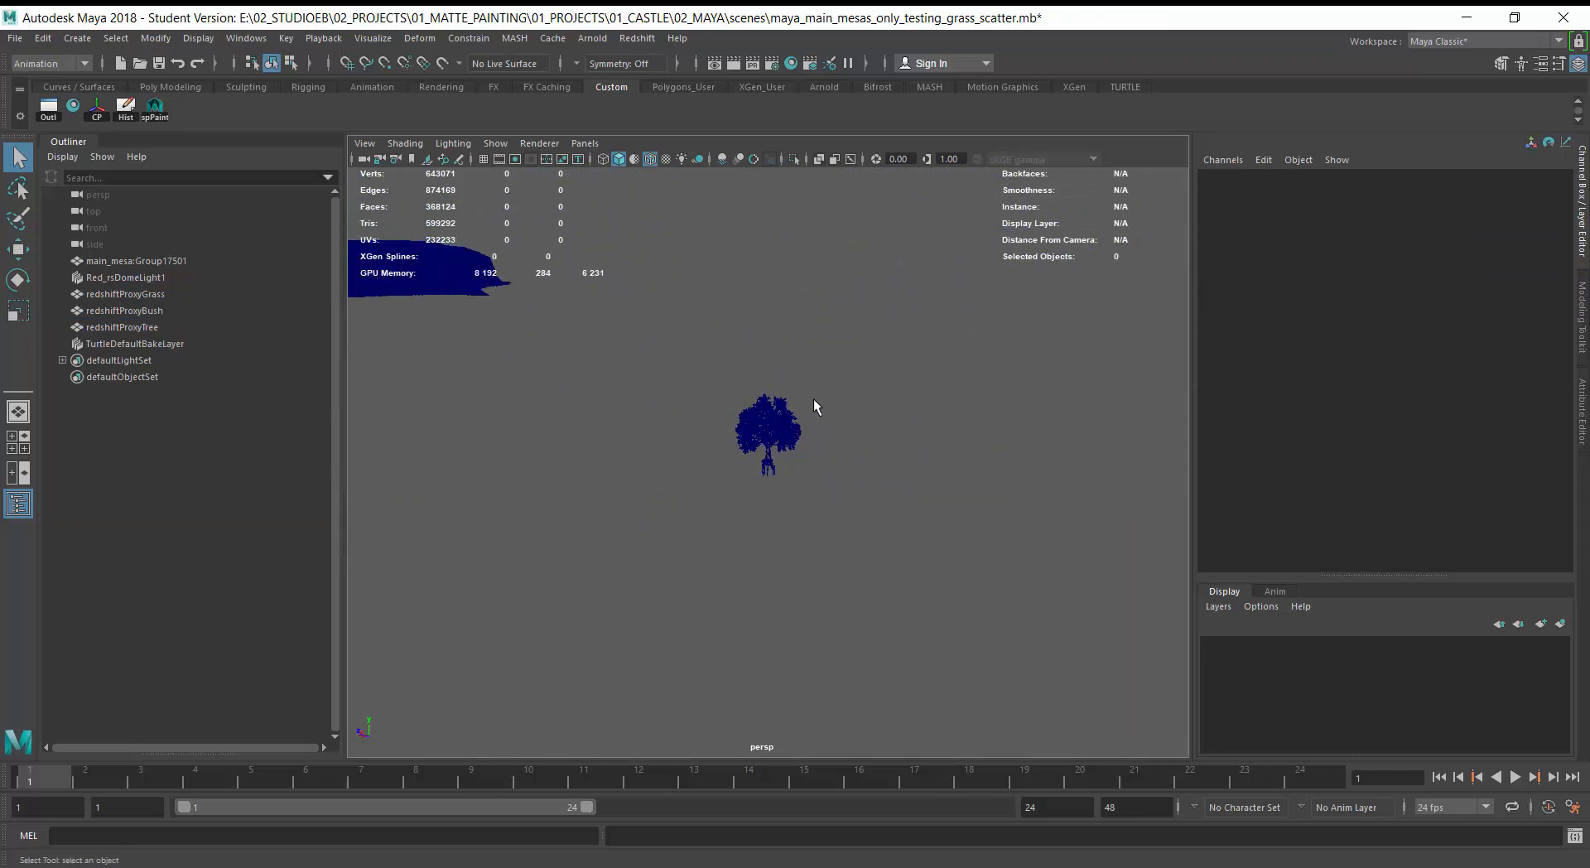
click(446, 265)
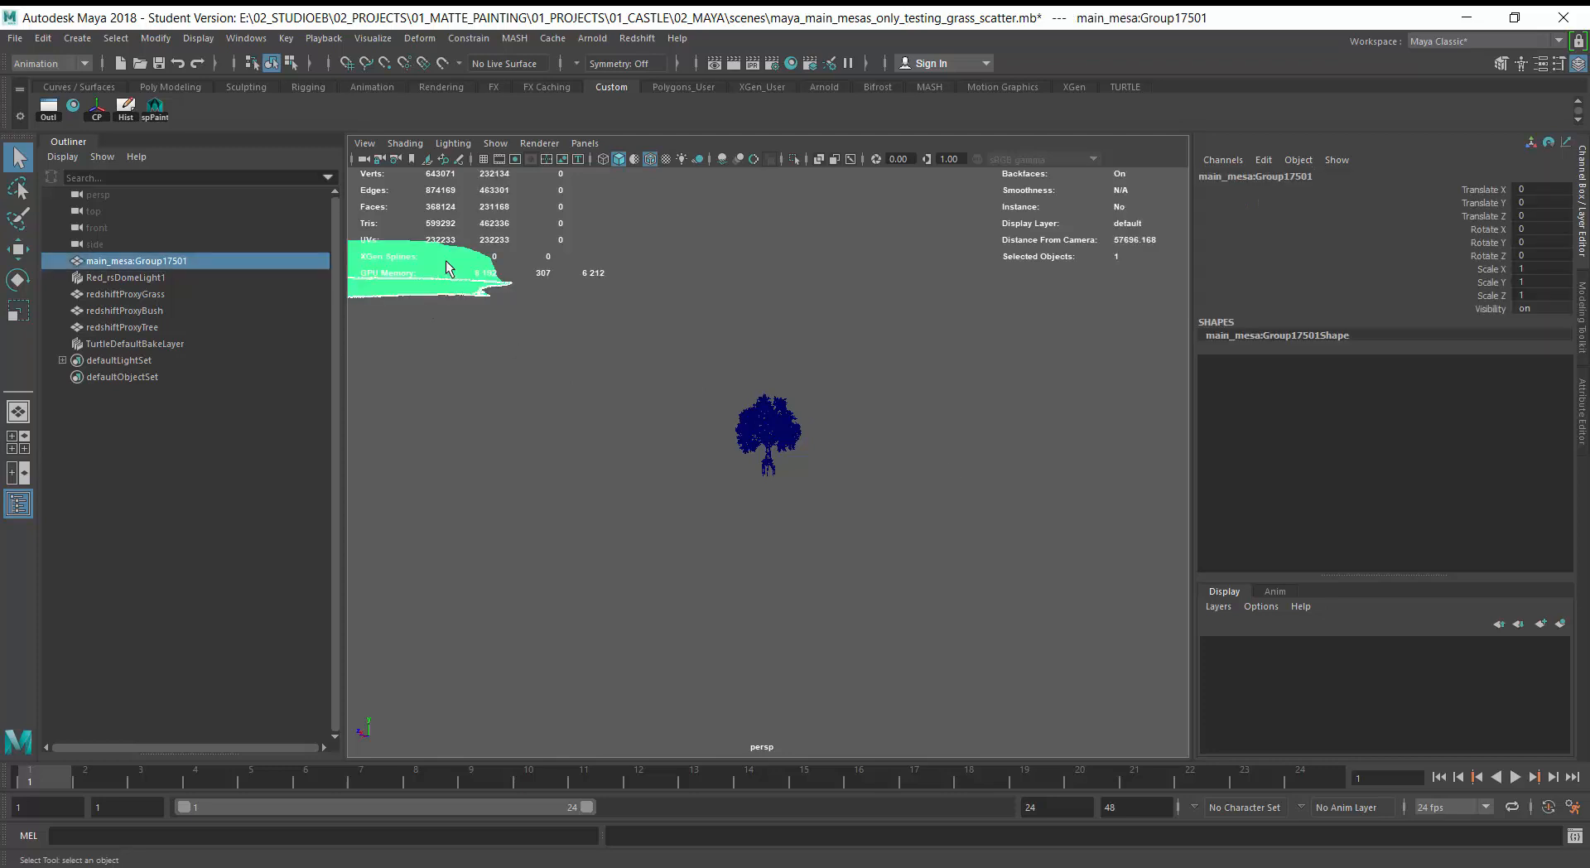
key(f)
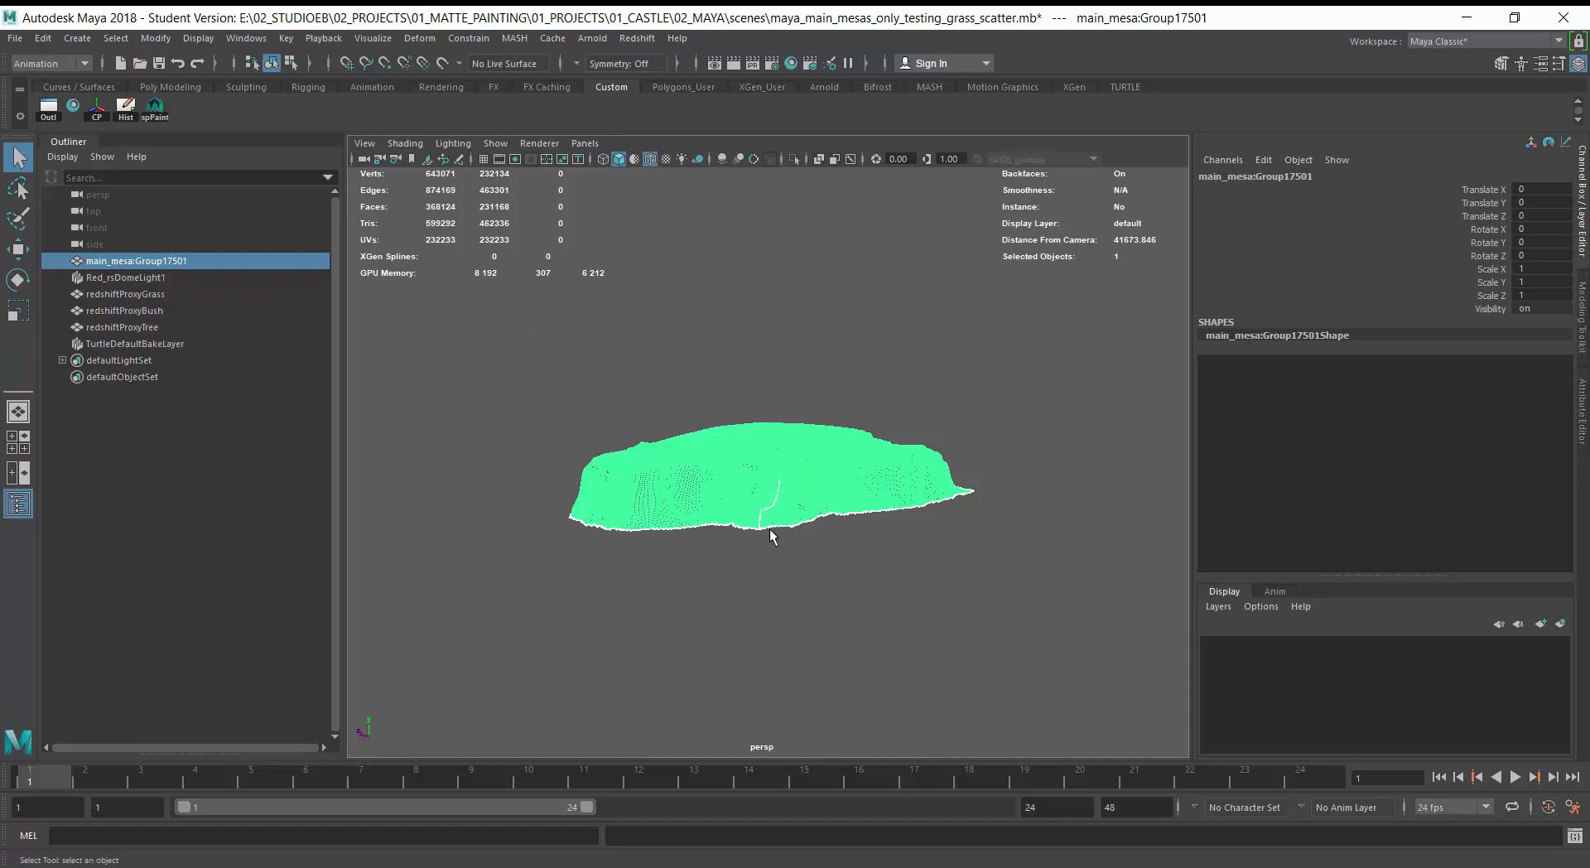
alt+right_drag(769, 528, 1085, 608)
alt+drag(632, 530, 727, 575)
alt+right_drag(727, 574, 691, 544)
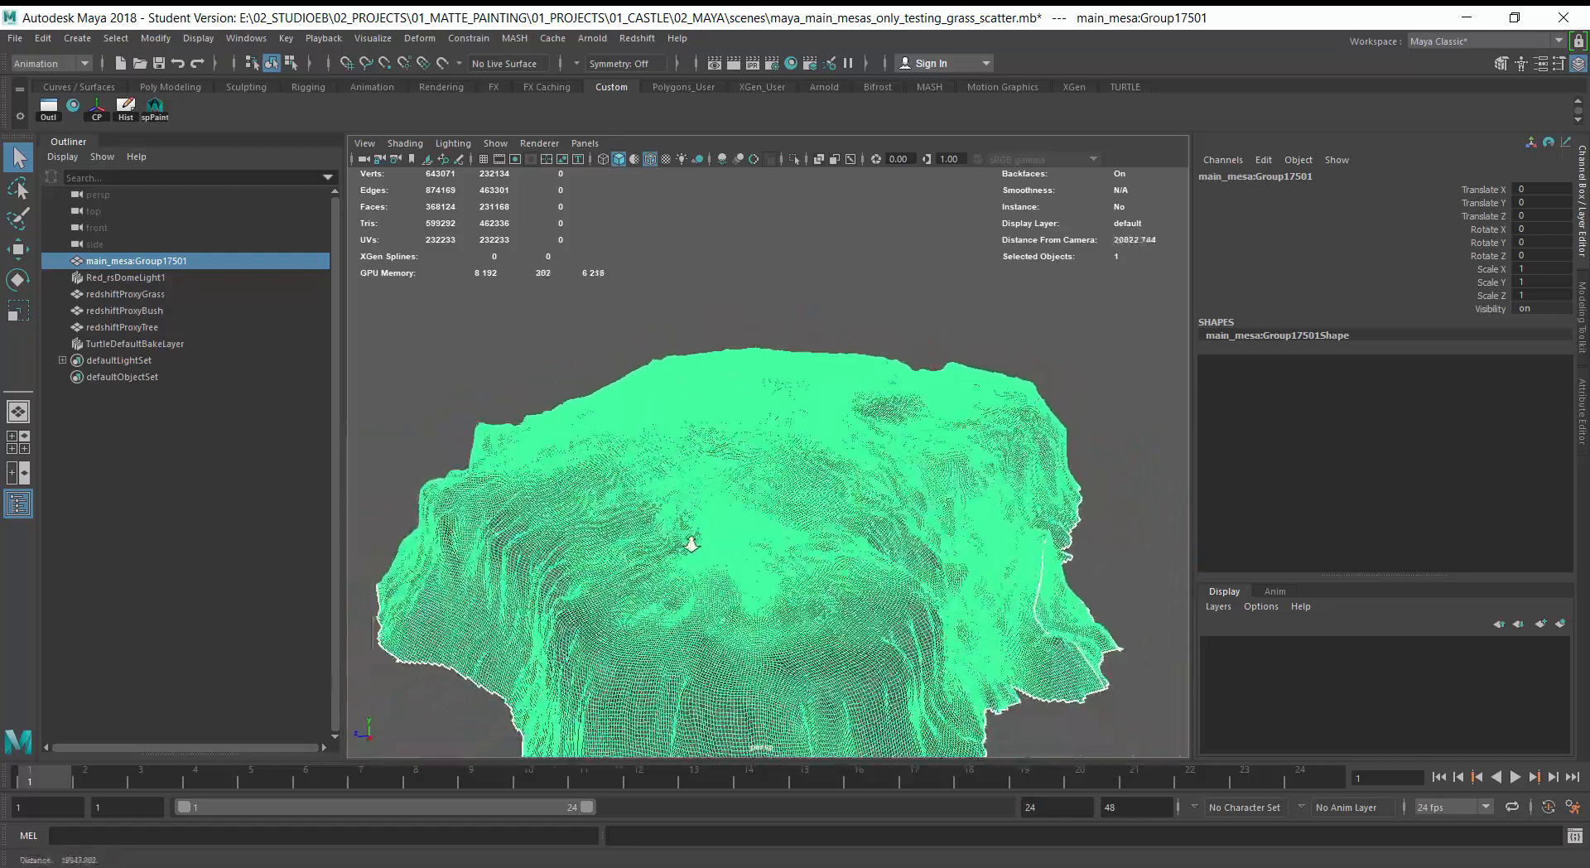
alt+drag(691, 544, 676, 482)
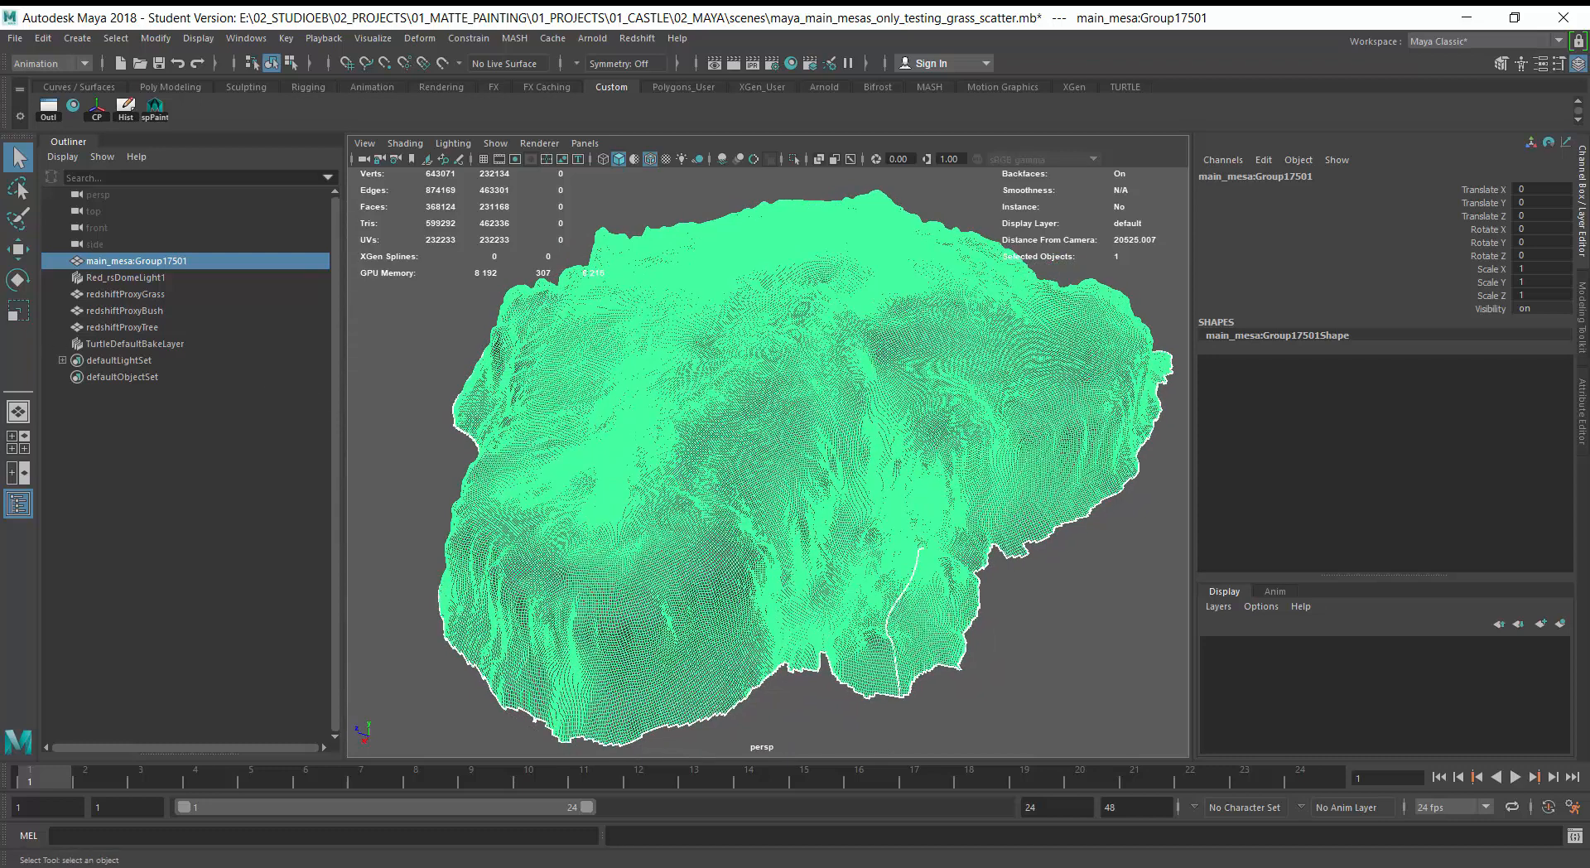
Create a MASH network in Instancer mode from the grass, bush and tree proxies, keeping the linear distribution type.
click(127, 327)
shift+click(117, 295)
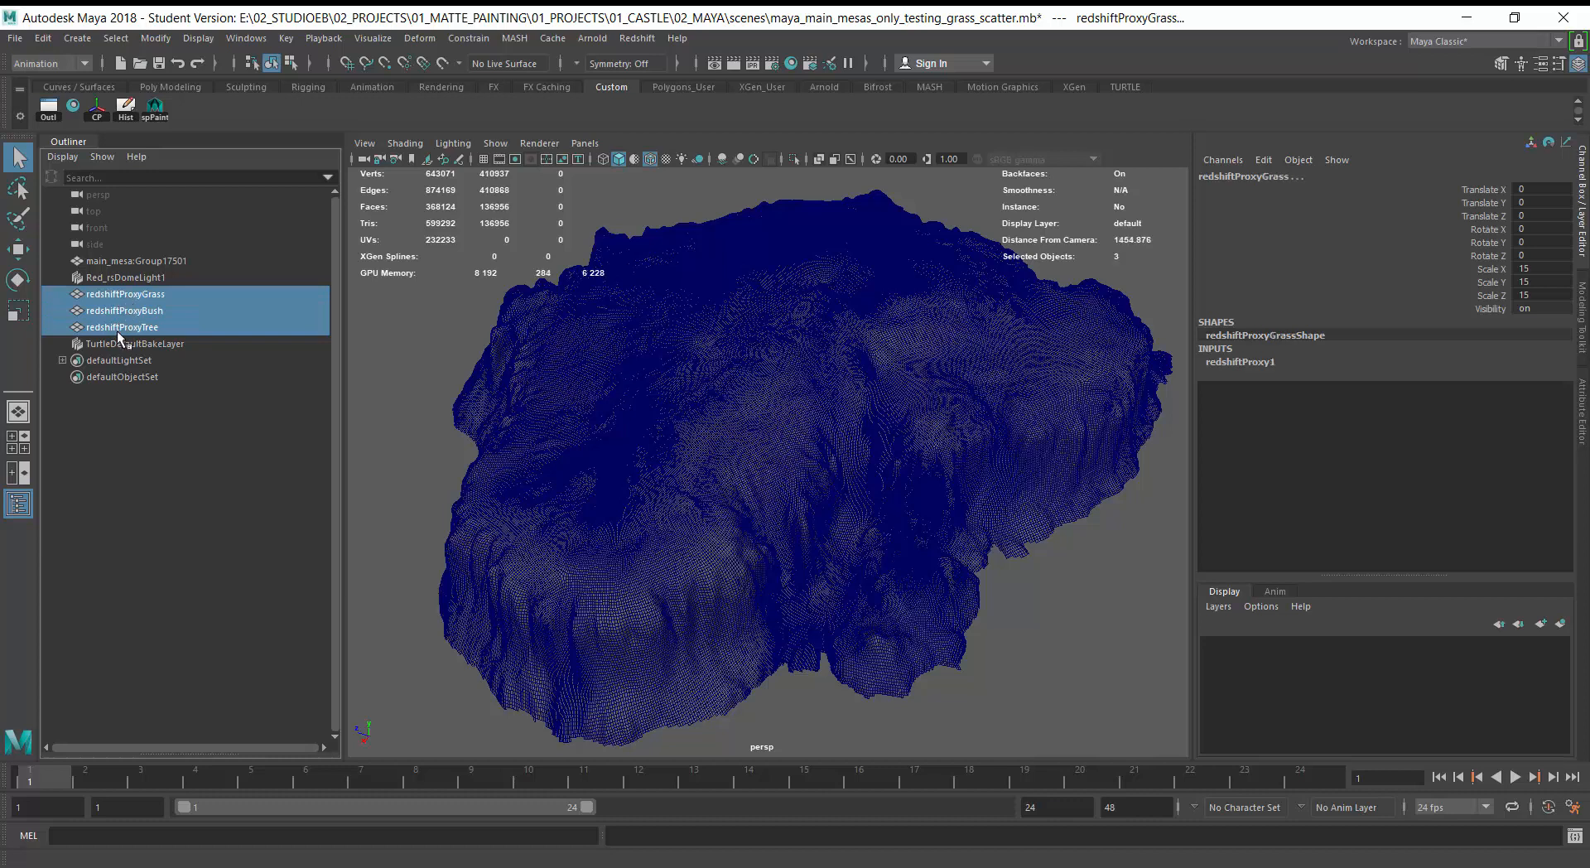
click(120, 329)
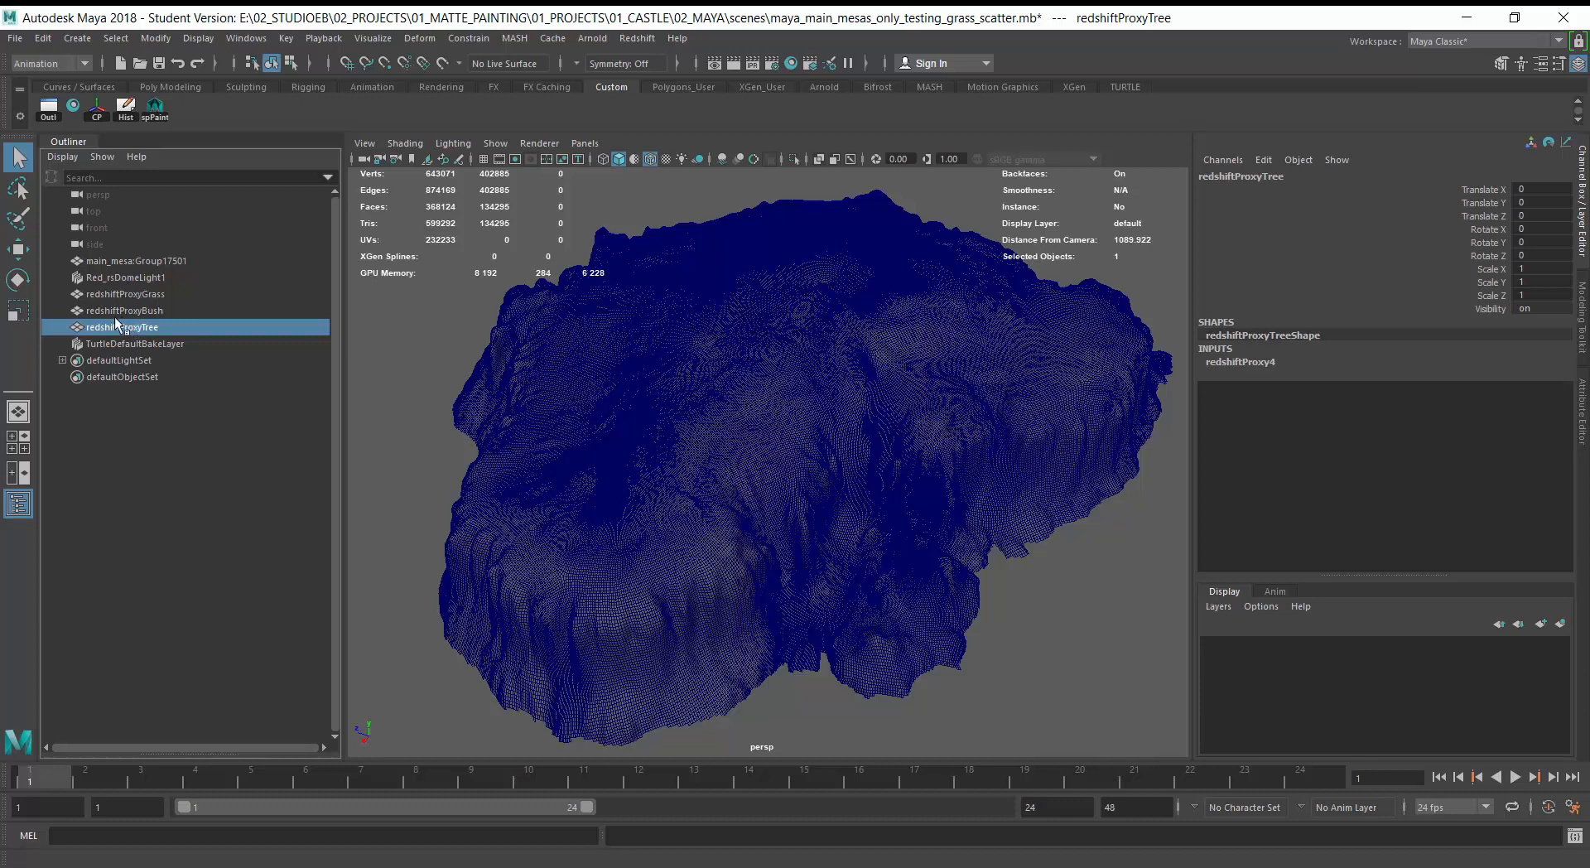
drag(118, 323, 124, 296)
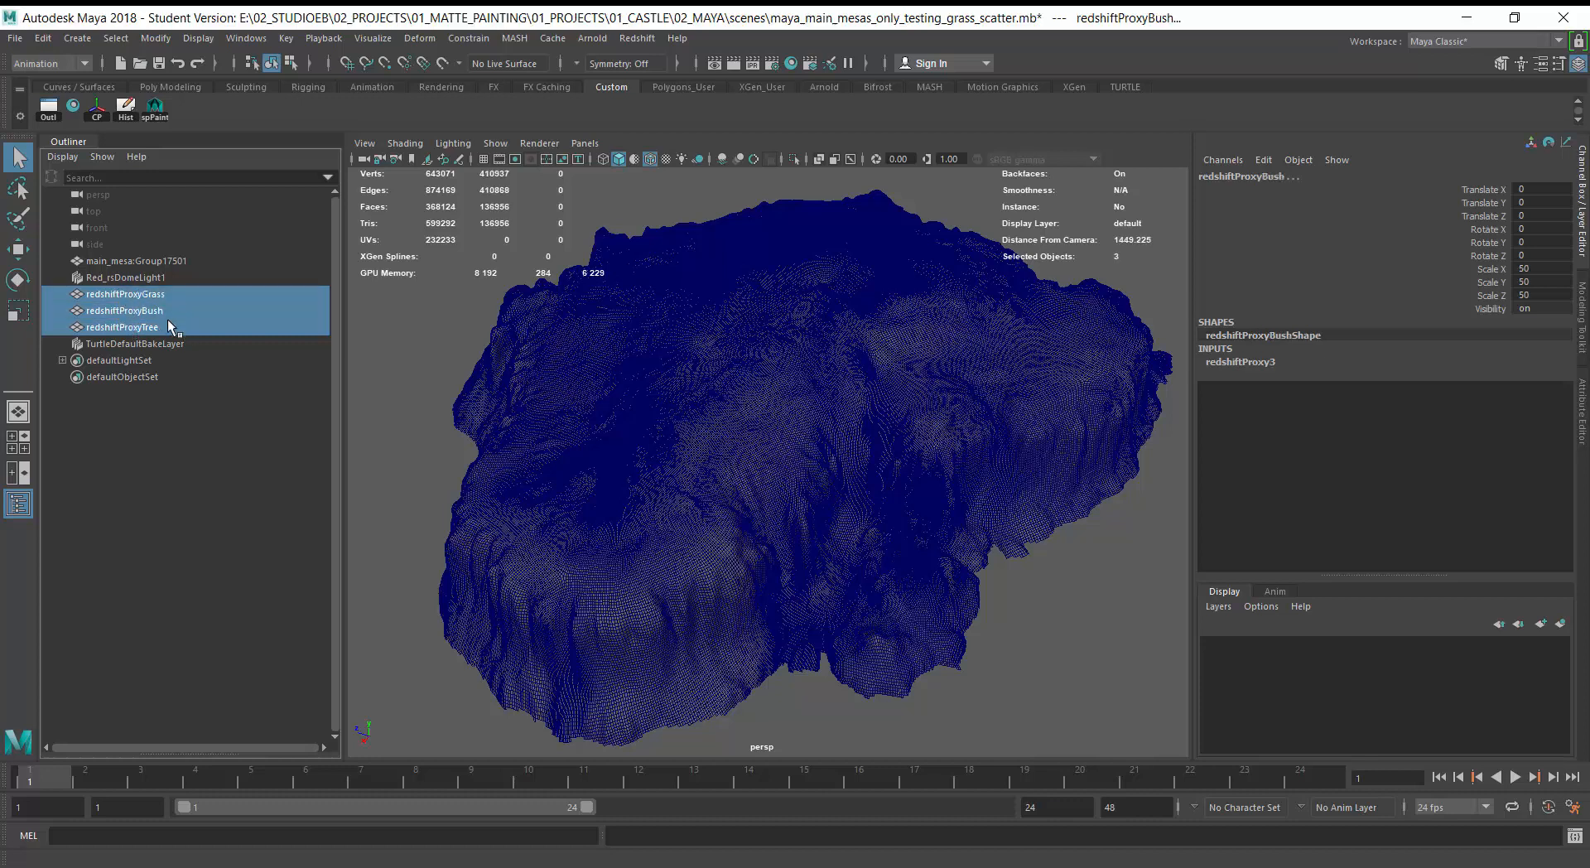
click(514, 38)
click(662, 72)
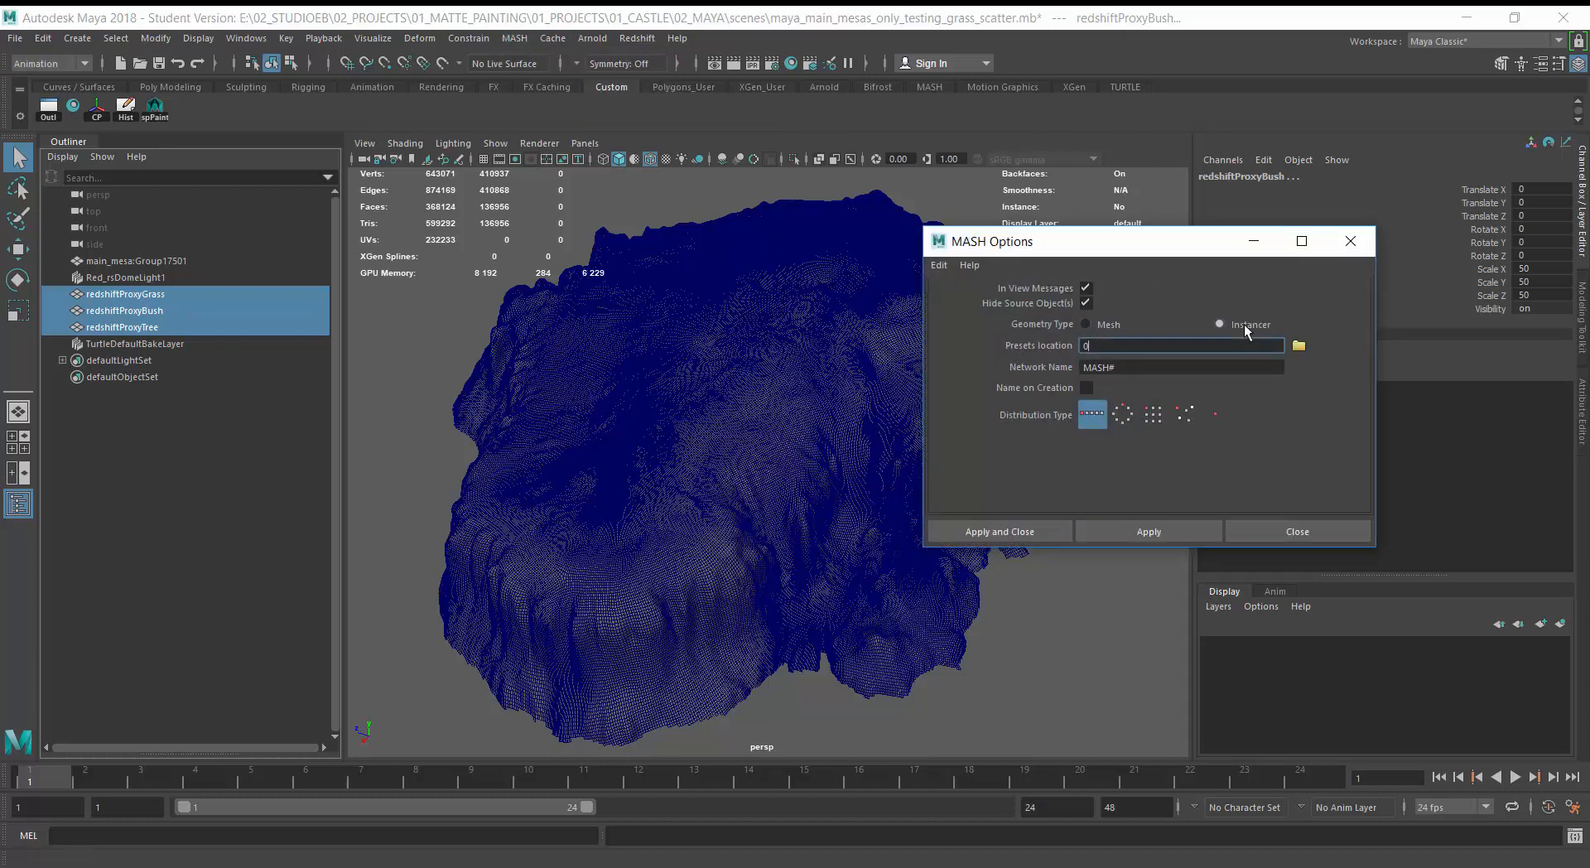
click(1027, 531)
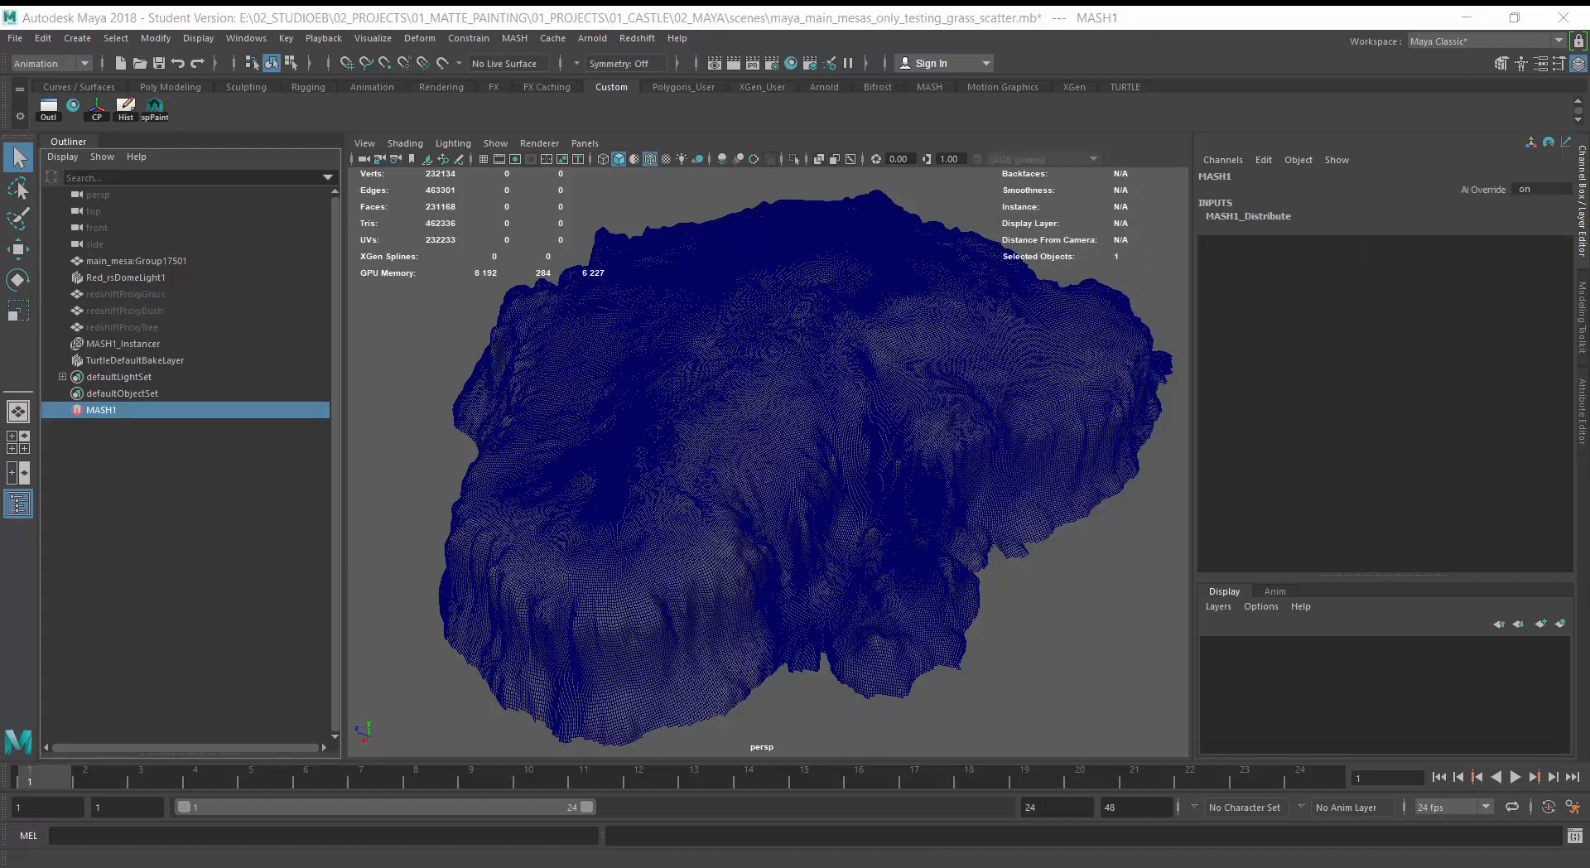
Set Distance X of the MASH1_Distribute node to 0, keeping the MASH Editor clear of its settings.
drag(257, 508, 1149, 594)
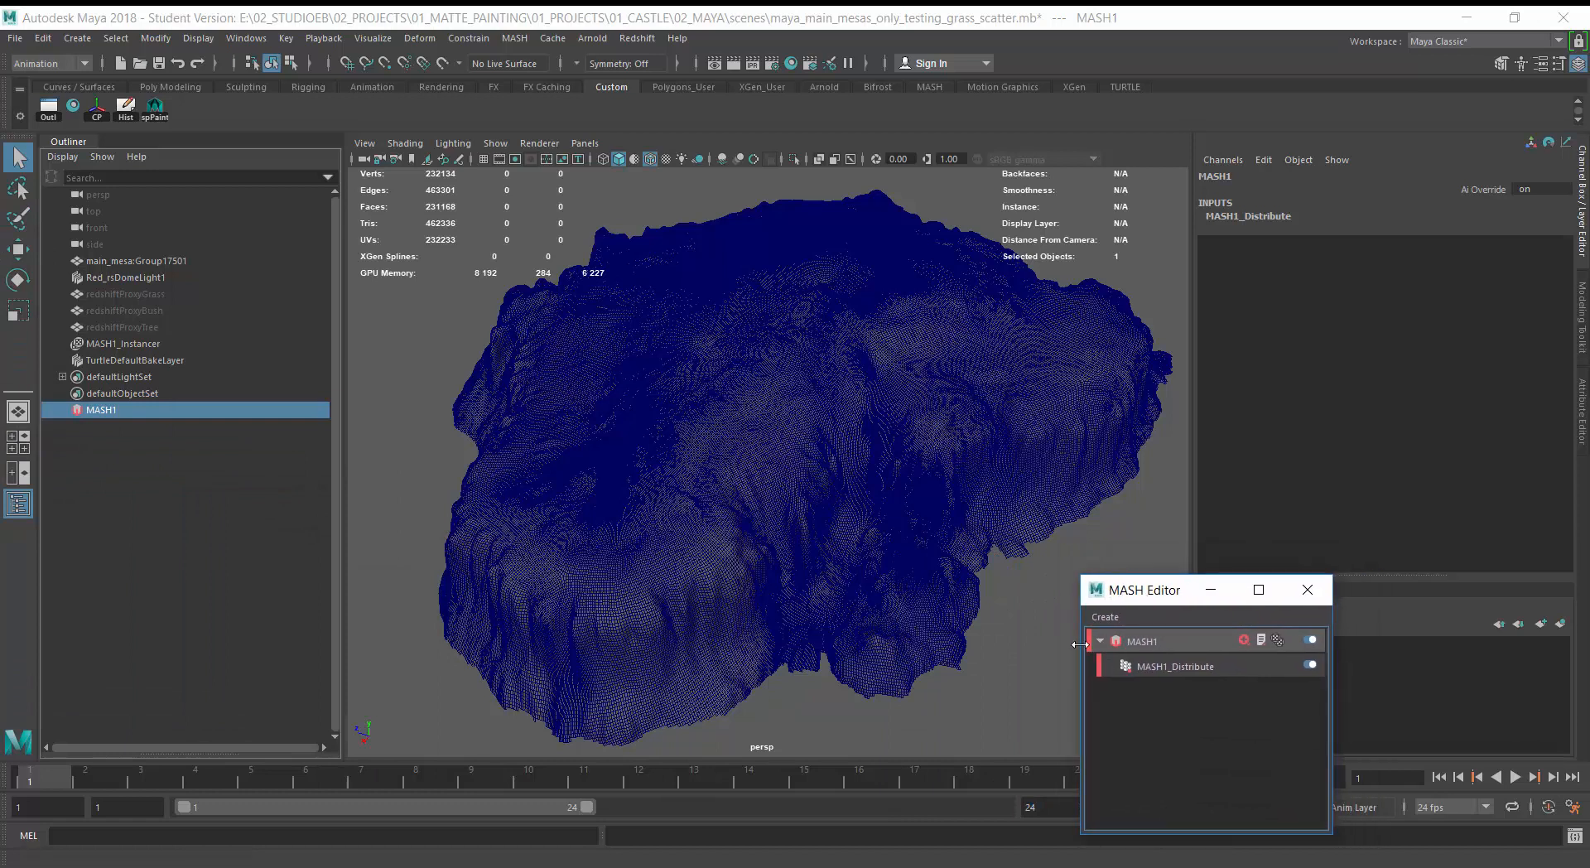
click(1147, 641)
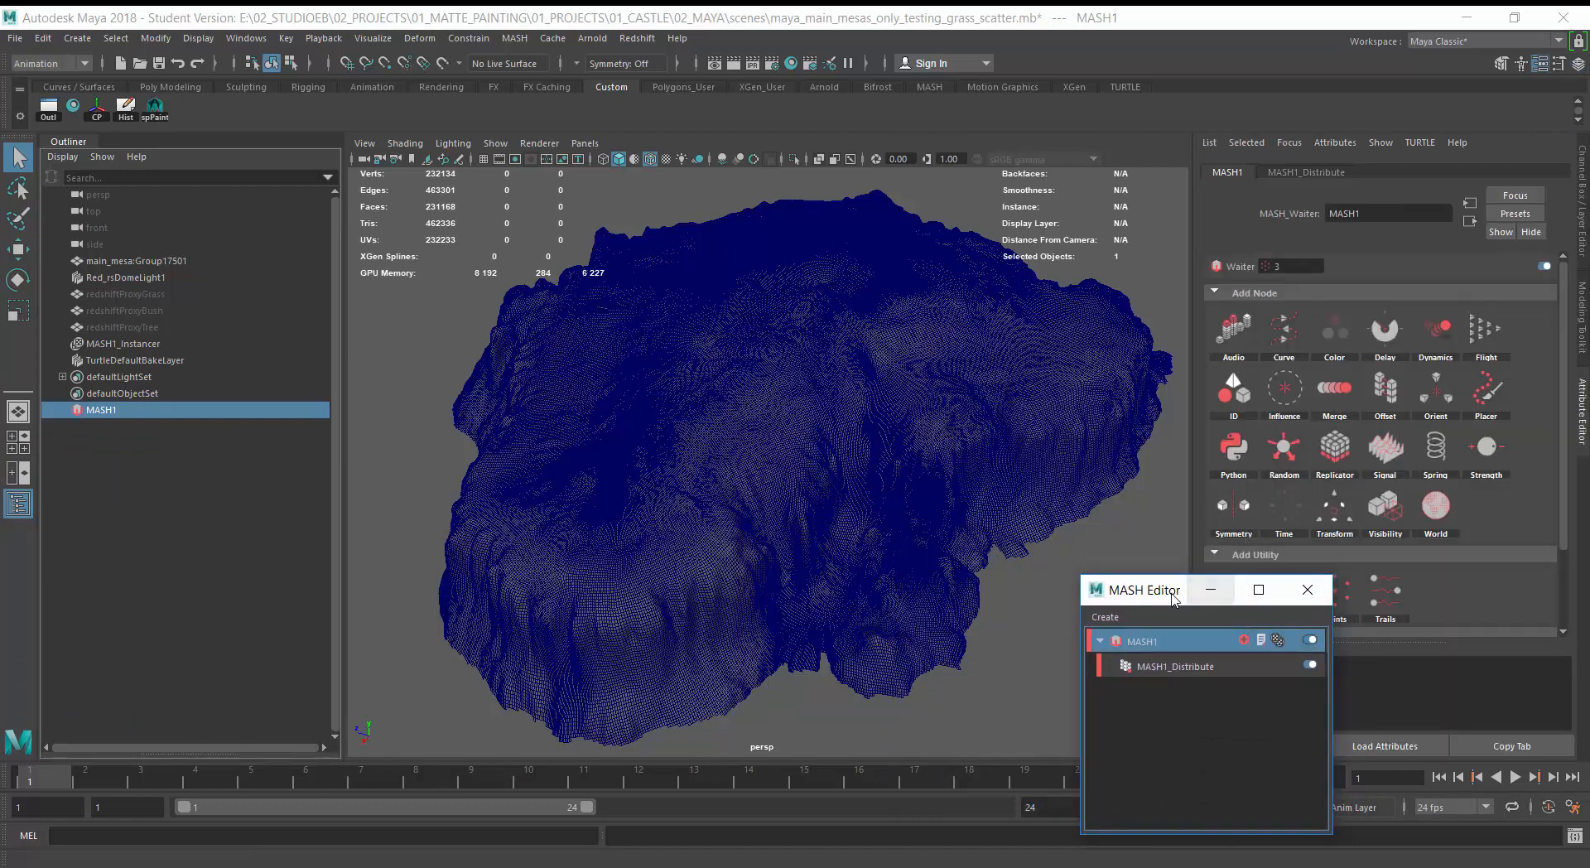
drag(1192, 590, 1116, 629)
click(1305, 172)
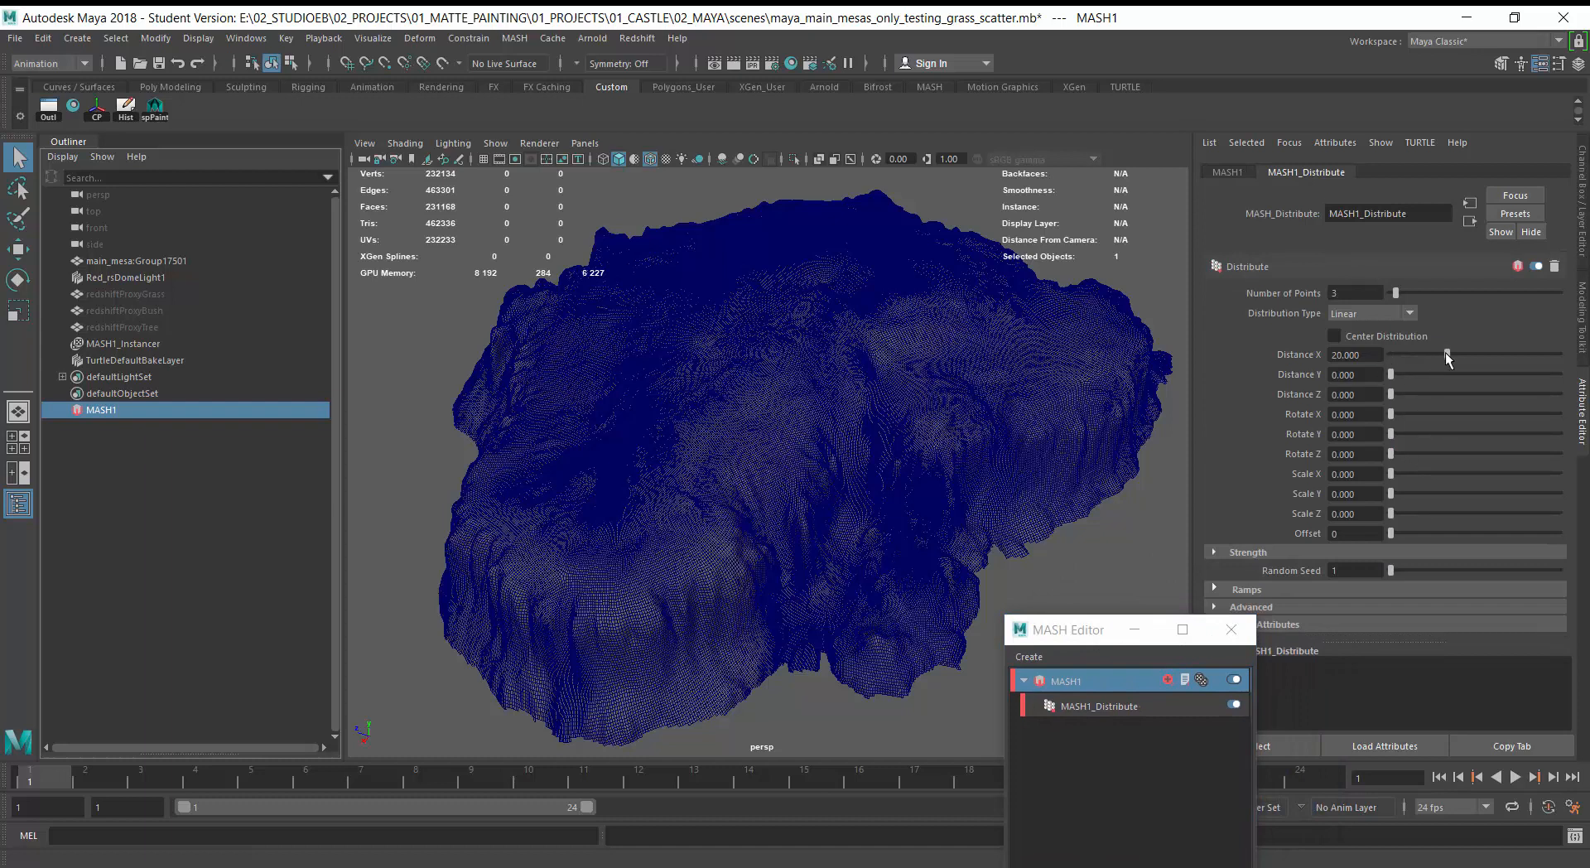
drag(1446, 356, 1404, 358)
click(1105, 633)
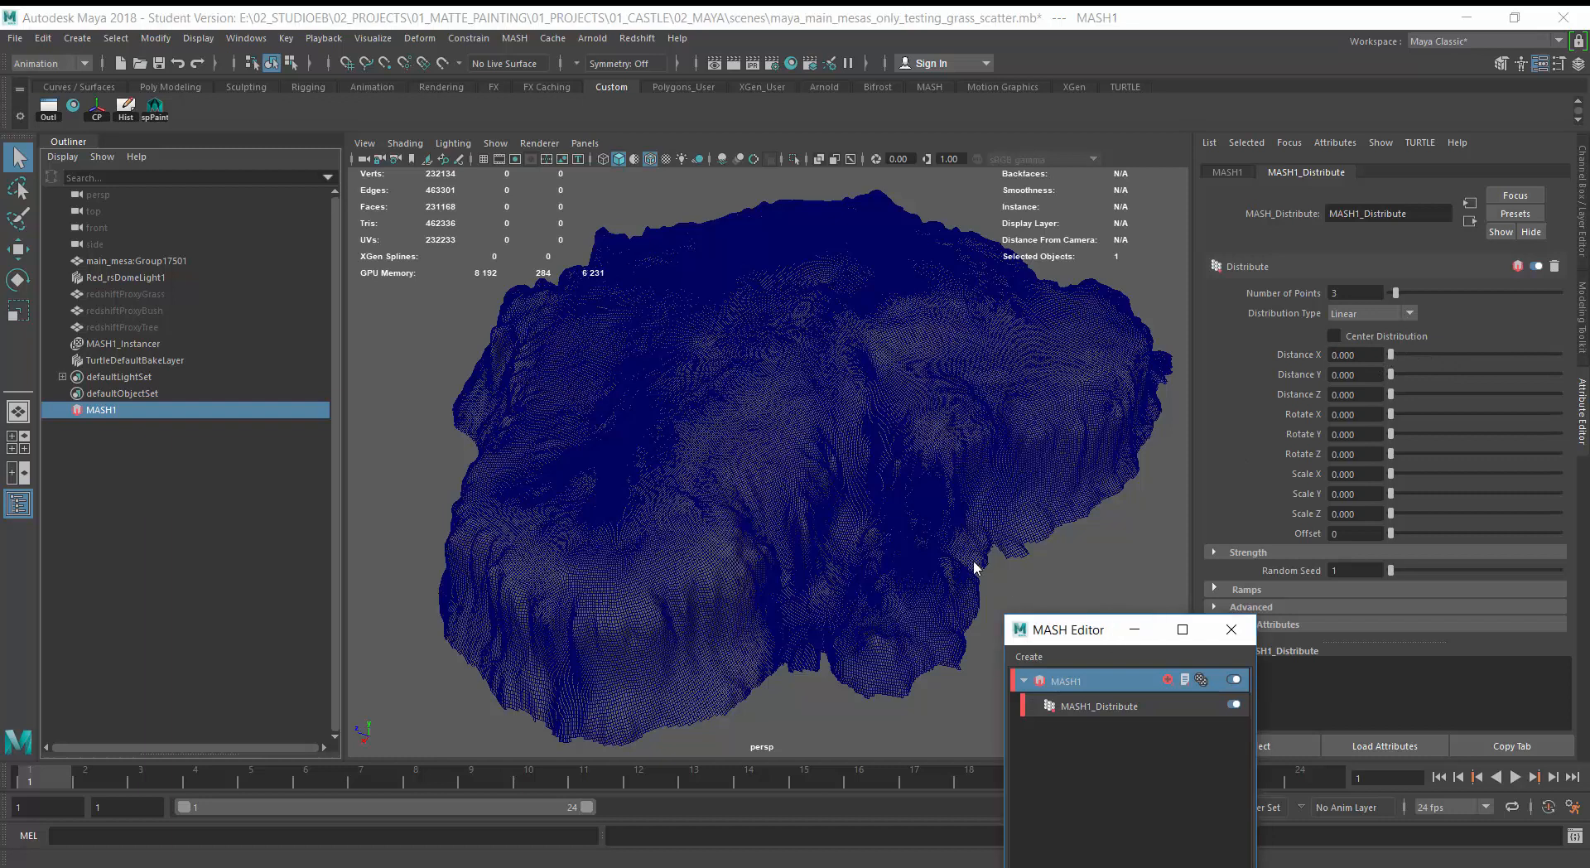
drag(1060, 640, 918, 575)
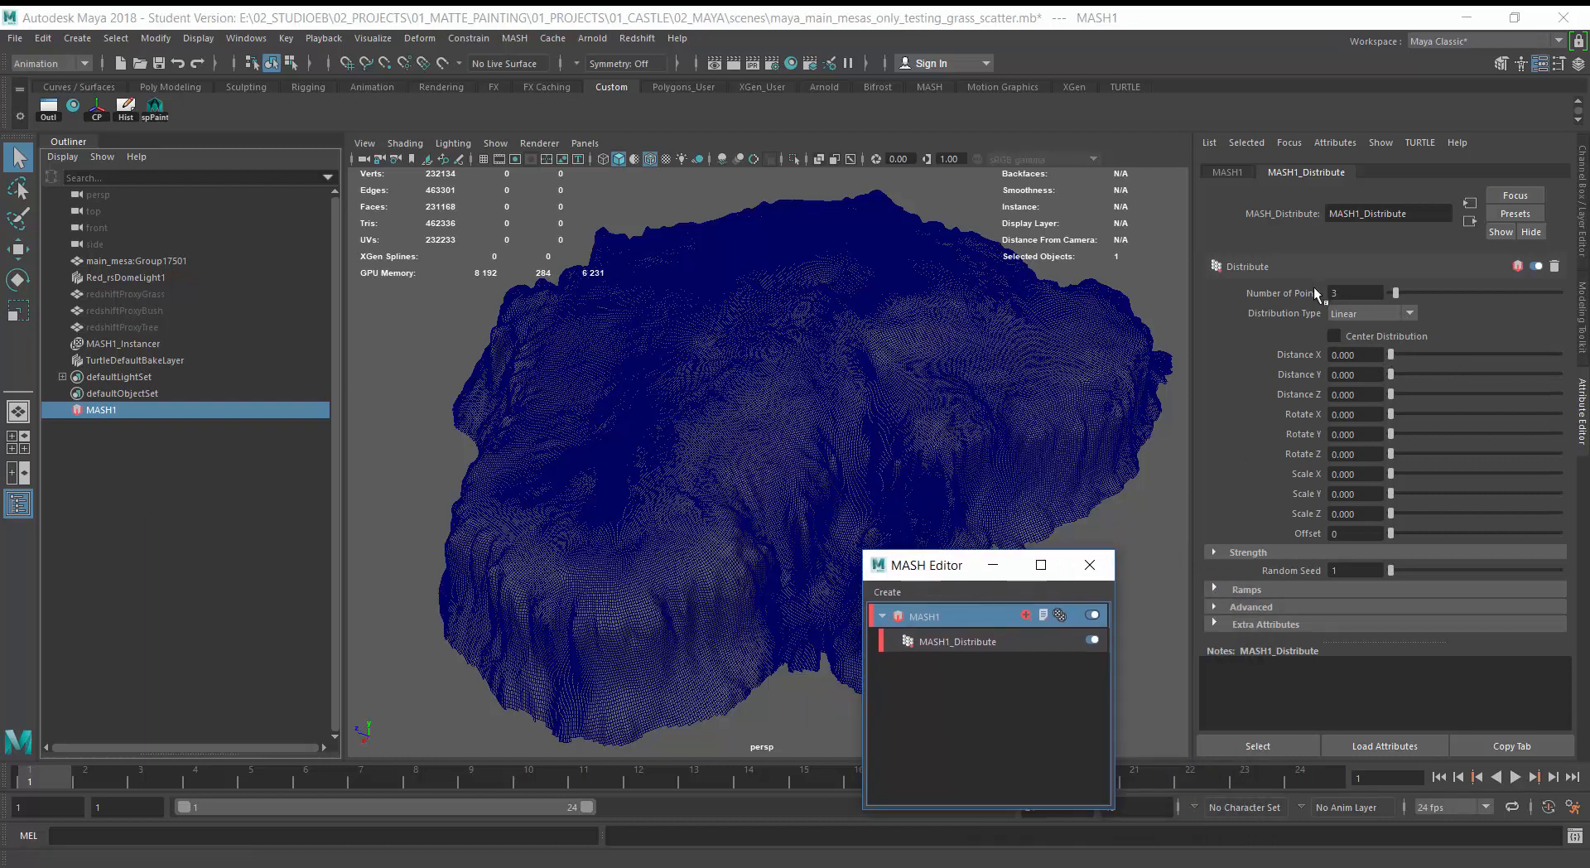
Switch the MASH1_Distribute distribution type to Mesh and connect the main_mesa terrain as its input mesh.
click(1407, 312)
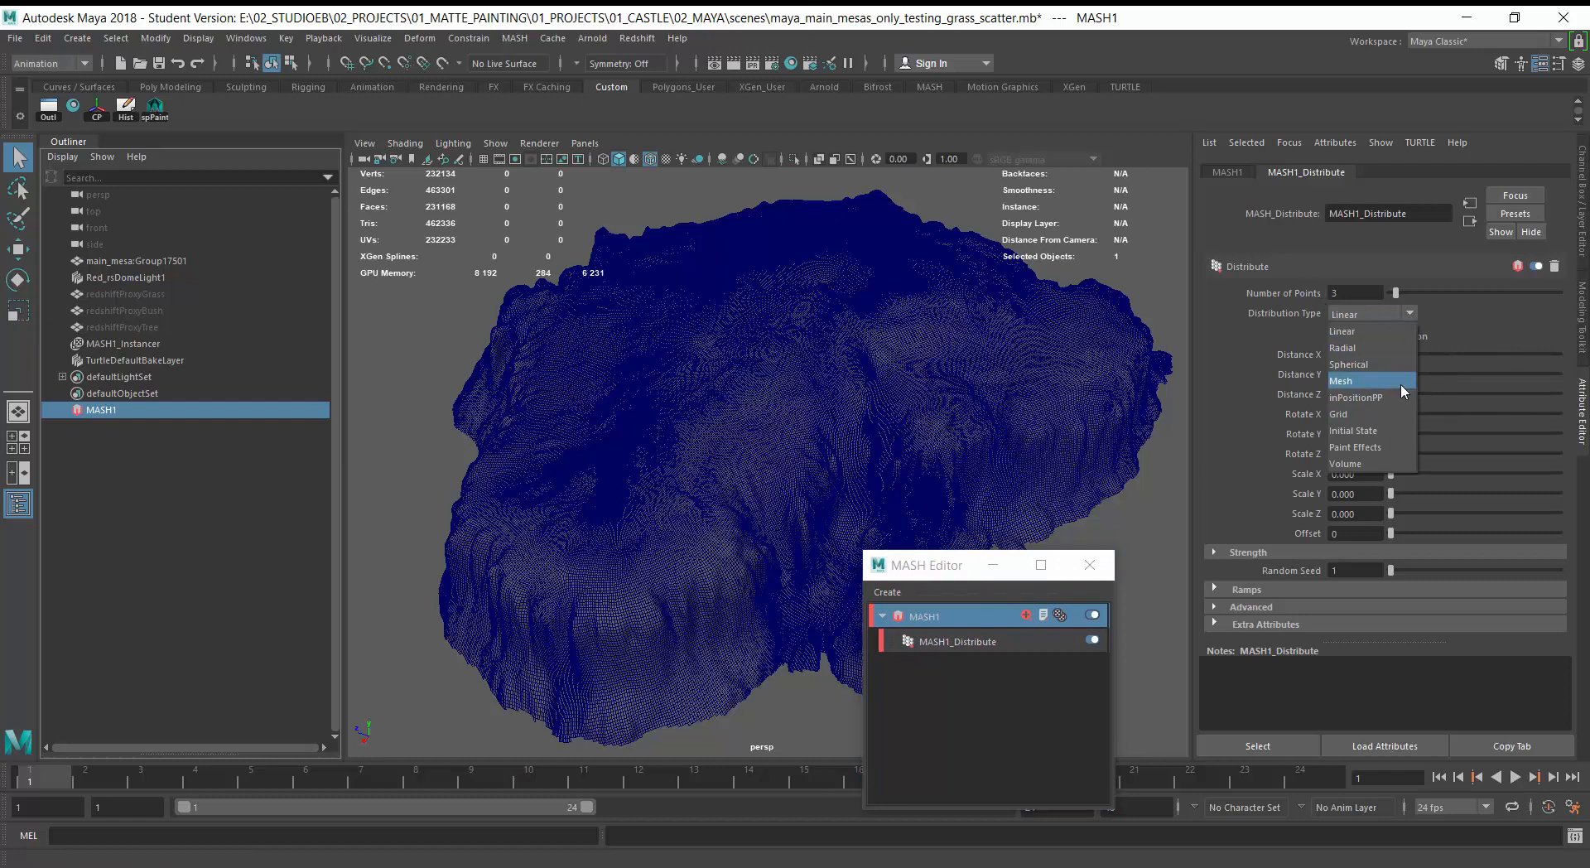
click(1370, 381)
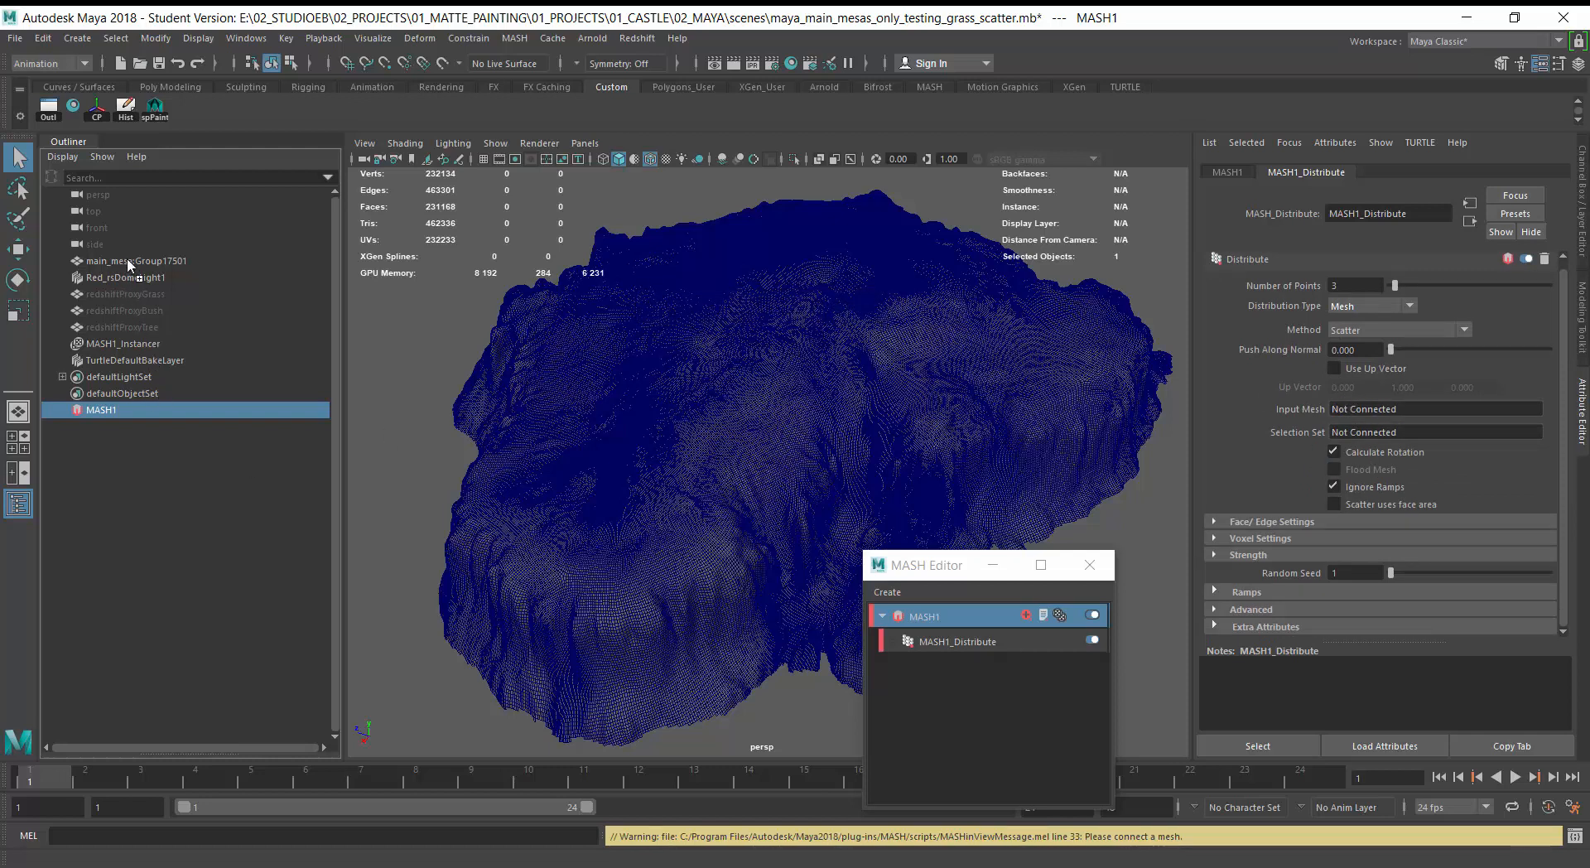
middle_drag(126, 260, 1366, 405)
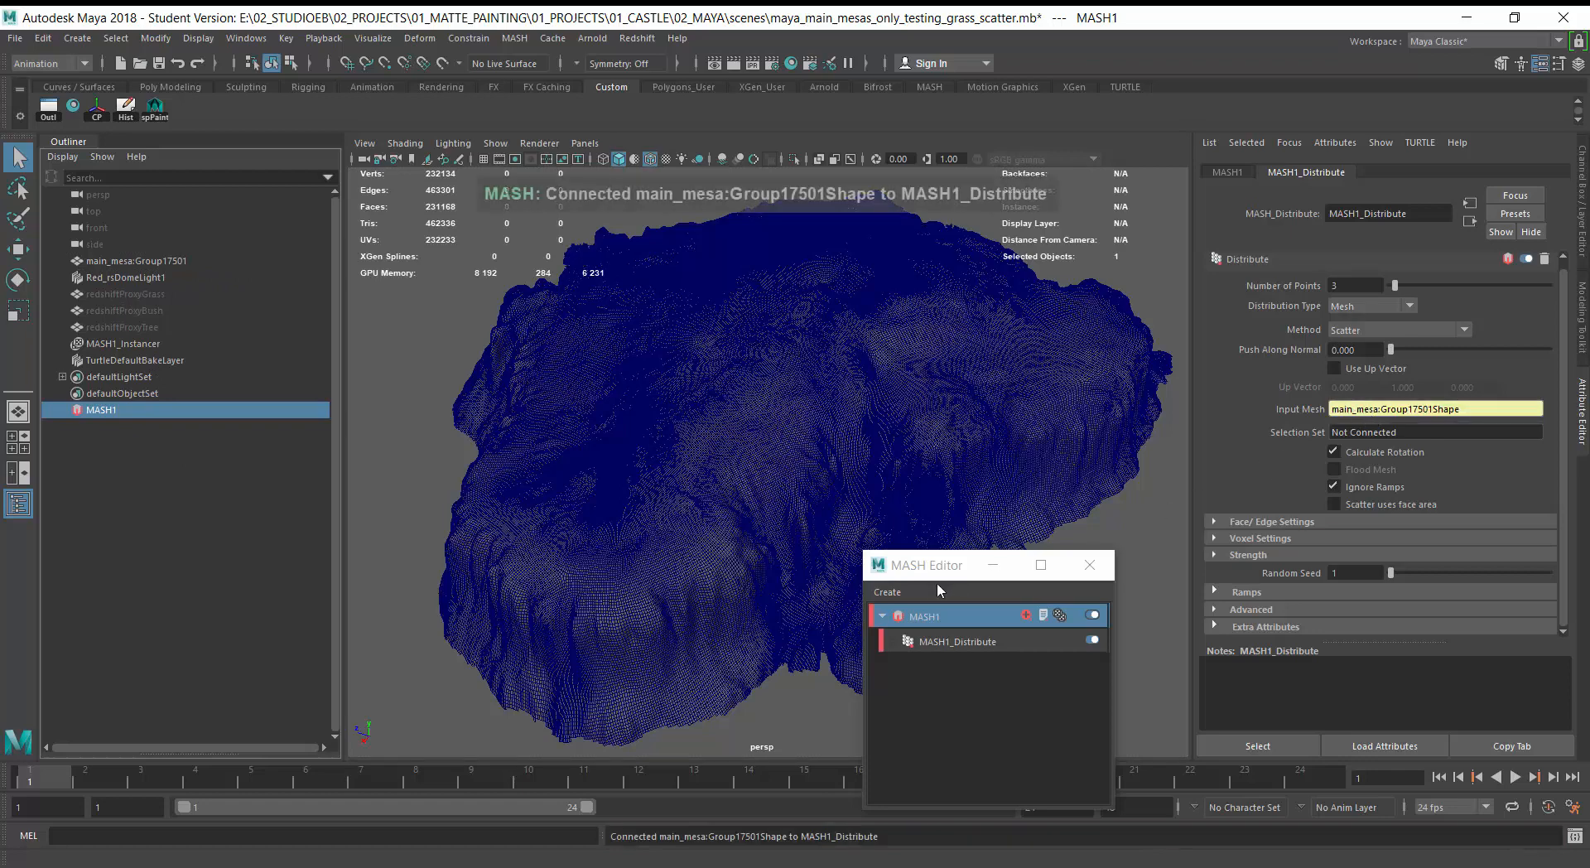
drag(910, 564, 991, 636)
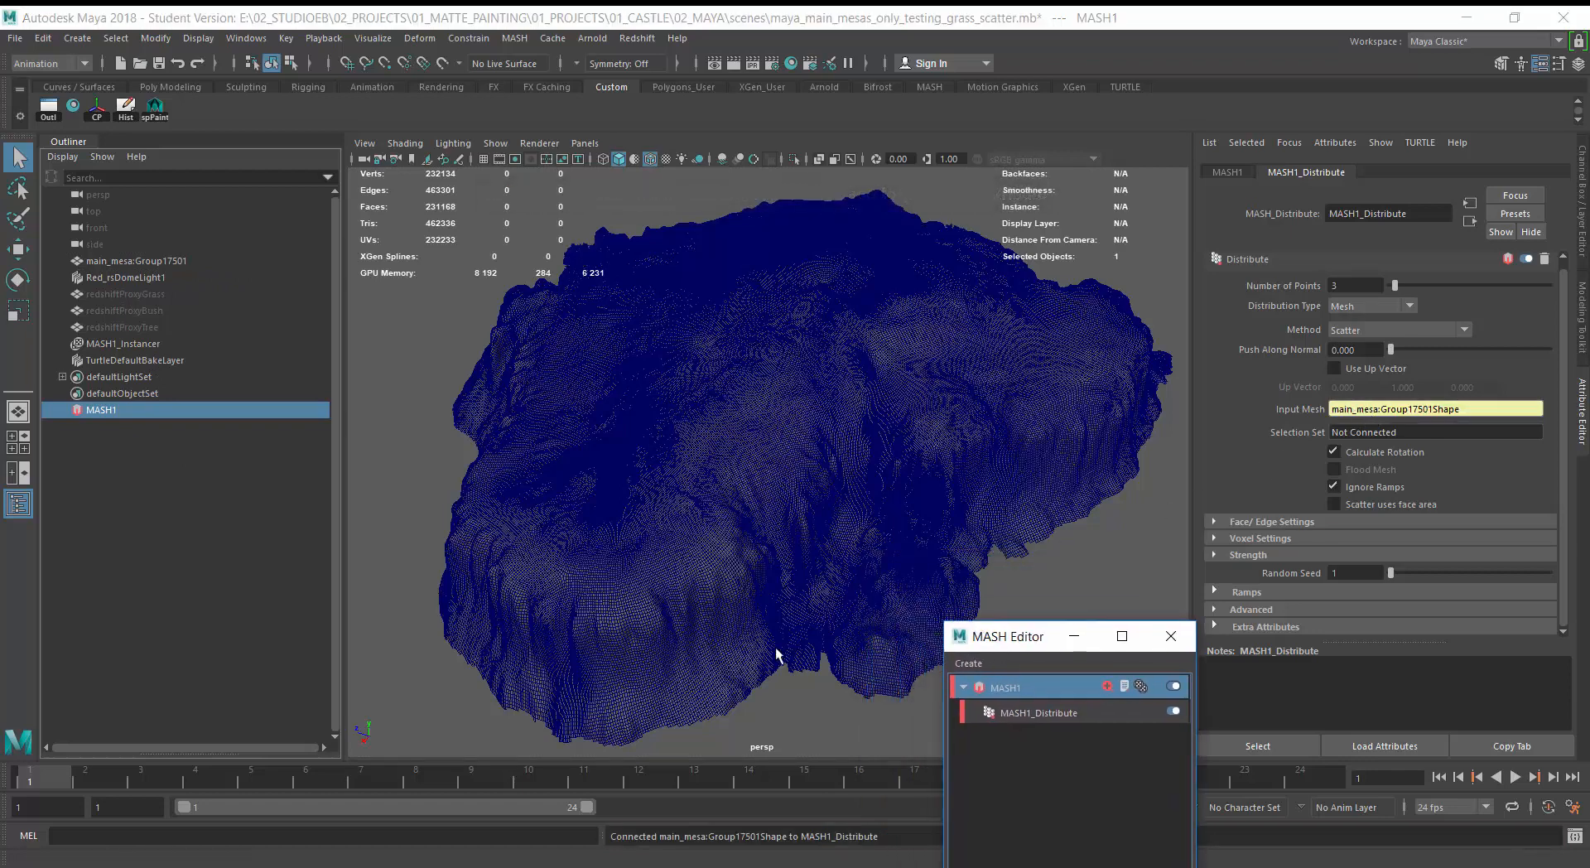
Raise the distribution's Number of Points to 15 and inspect the scattered trees around the mesa.
alt+drag(720, 613, 756, 474)
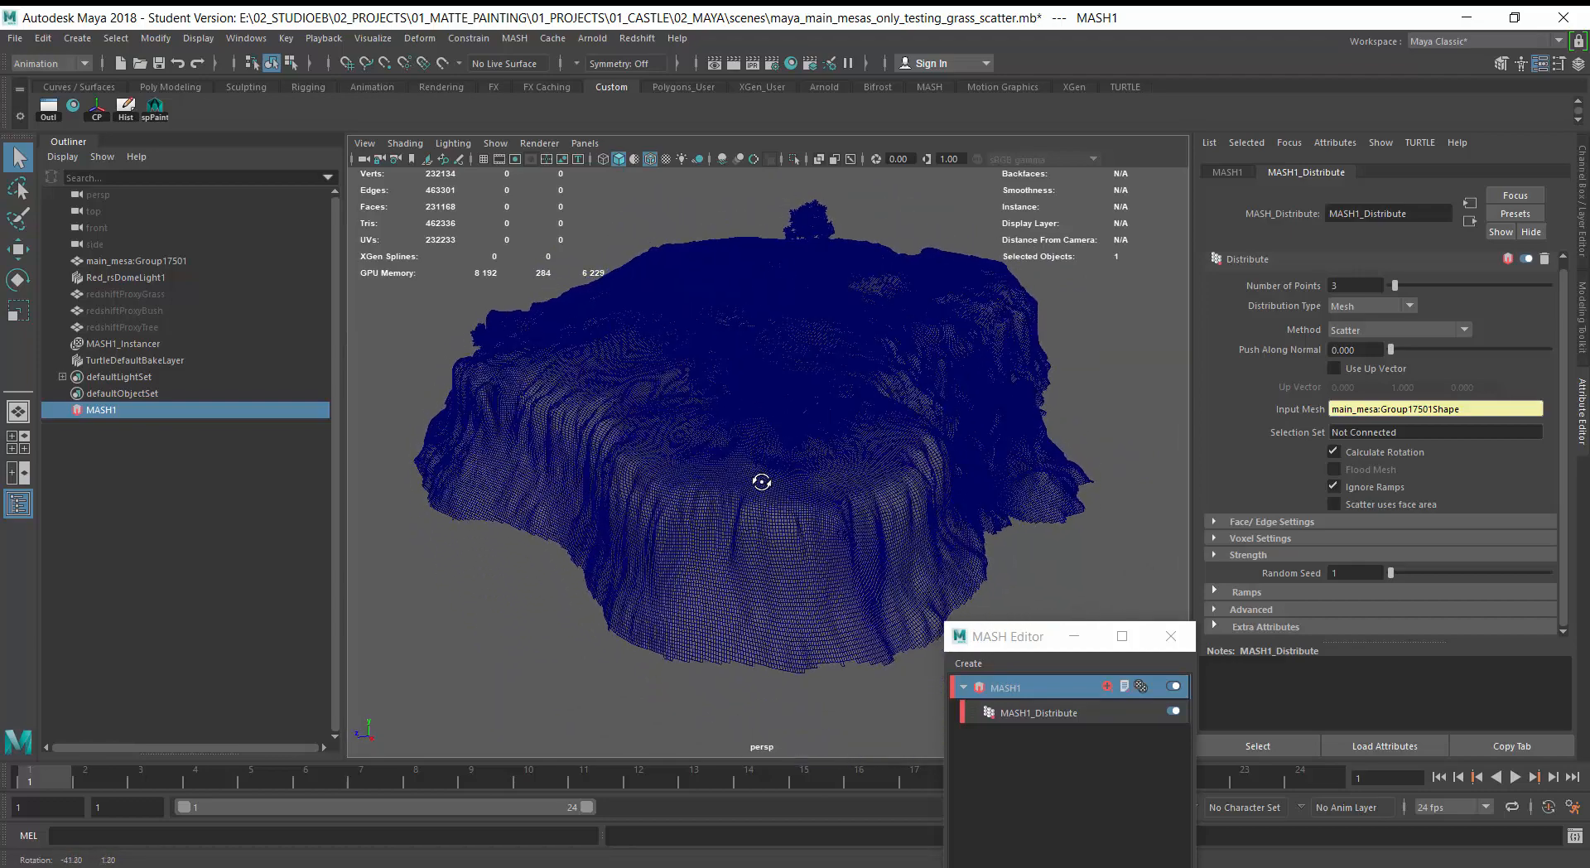
drag(1392, 286, 1405, 285)
click(1413, 284)
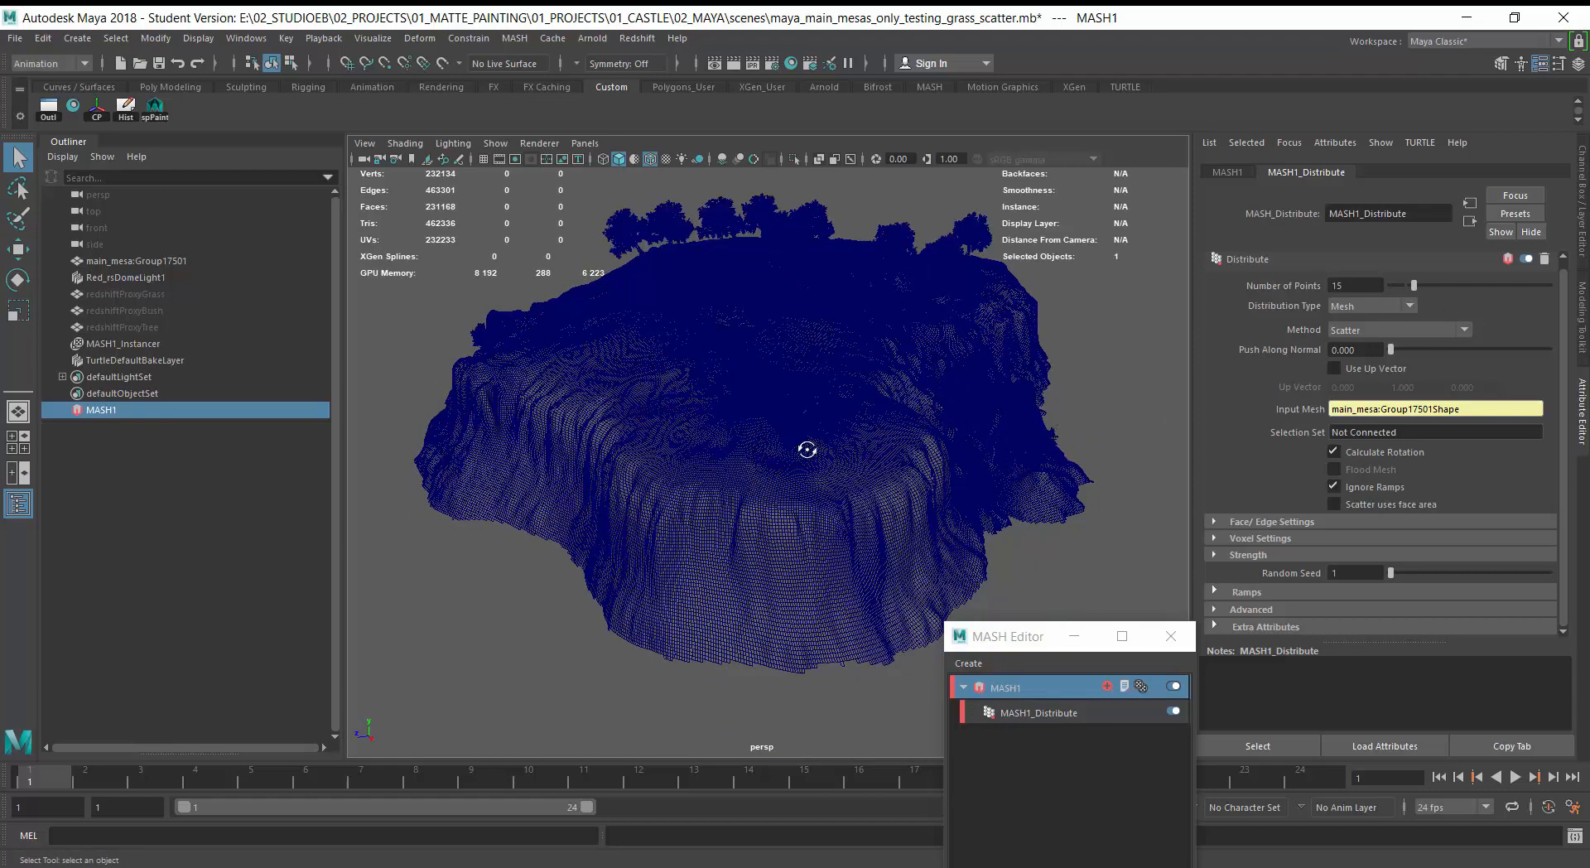
alt+drag(808, 449, 1015, 466)
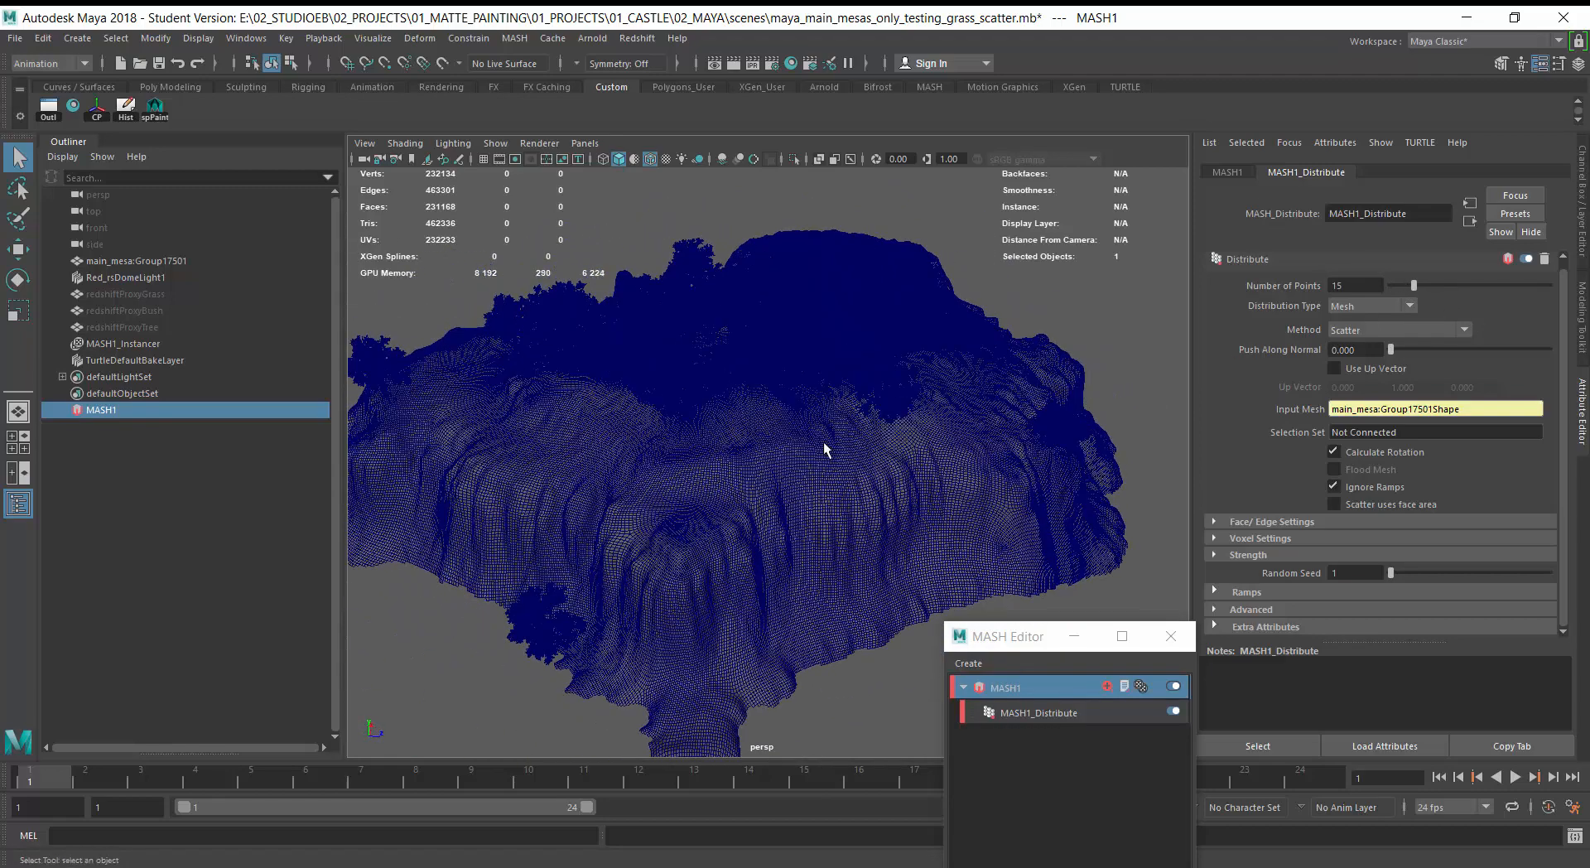
Try the distribution with Calculate Rotation off and Use Up Vector on, and render the mesa view.
click(1332, 452)
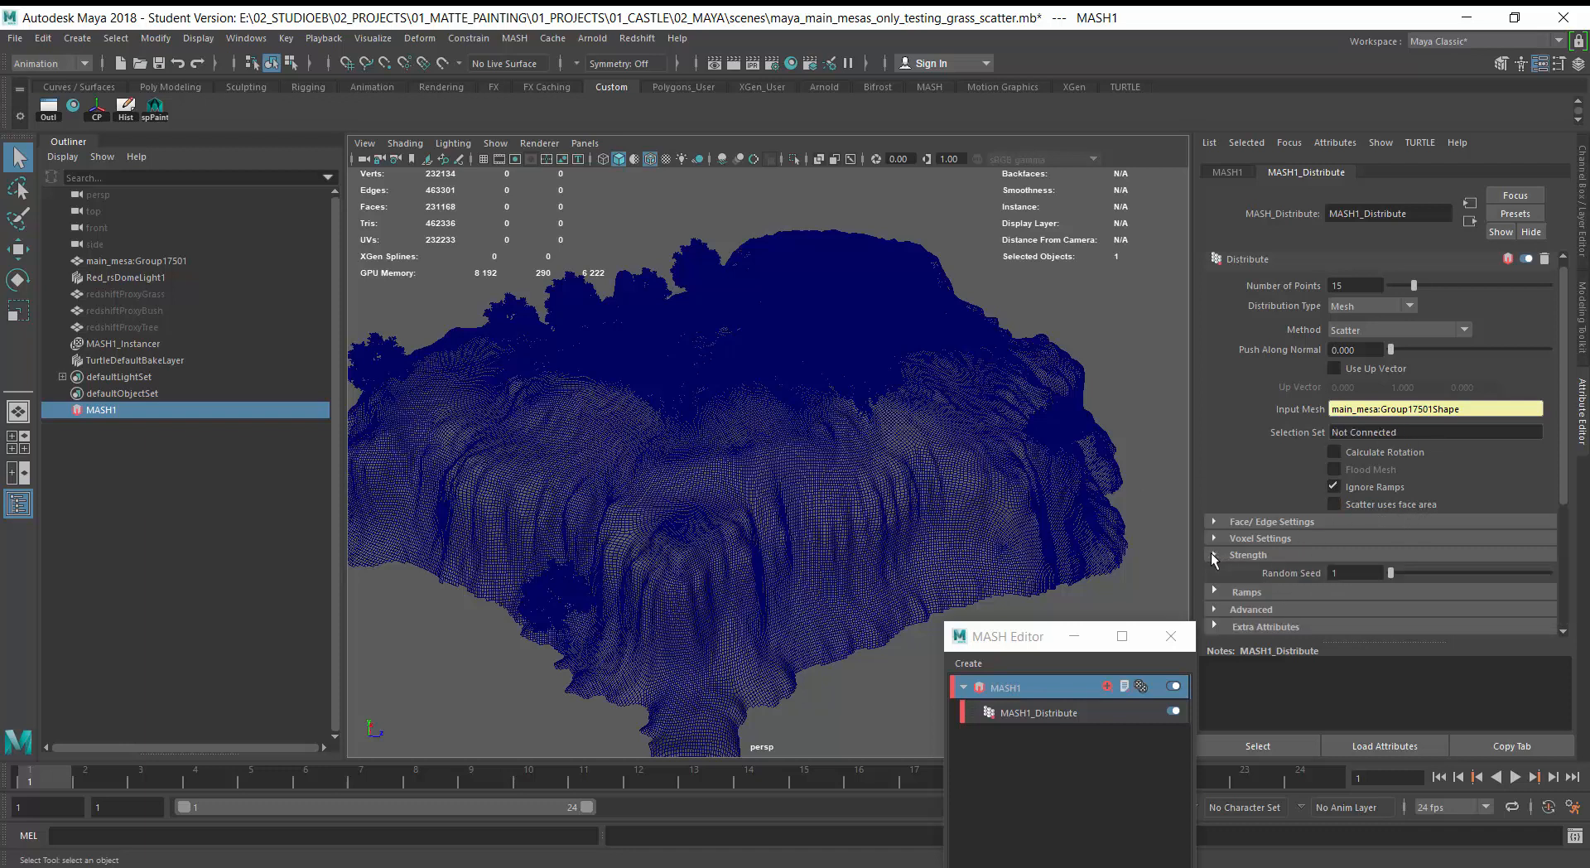
drag(1563, 489, 1564, 517)
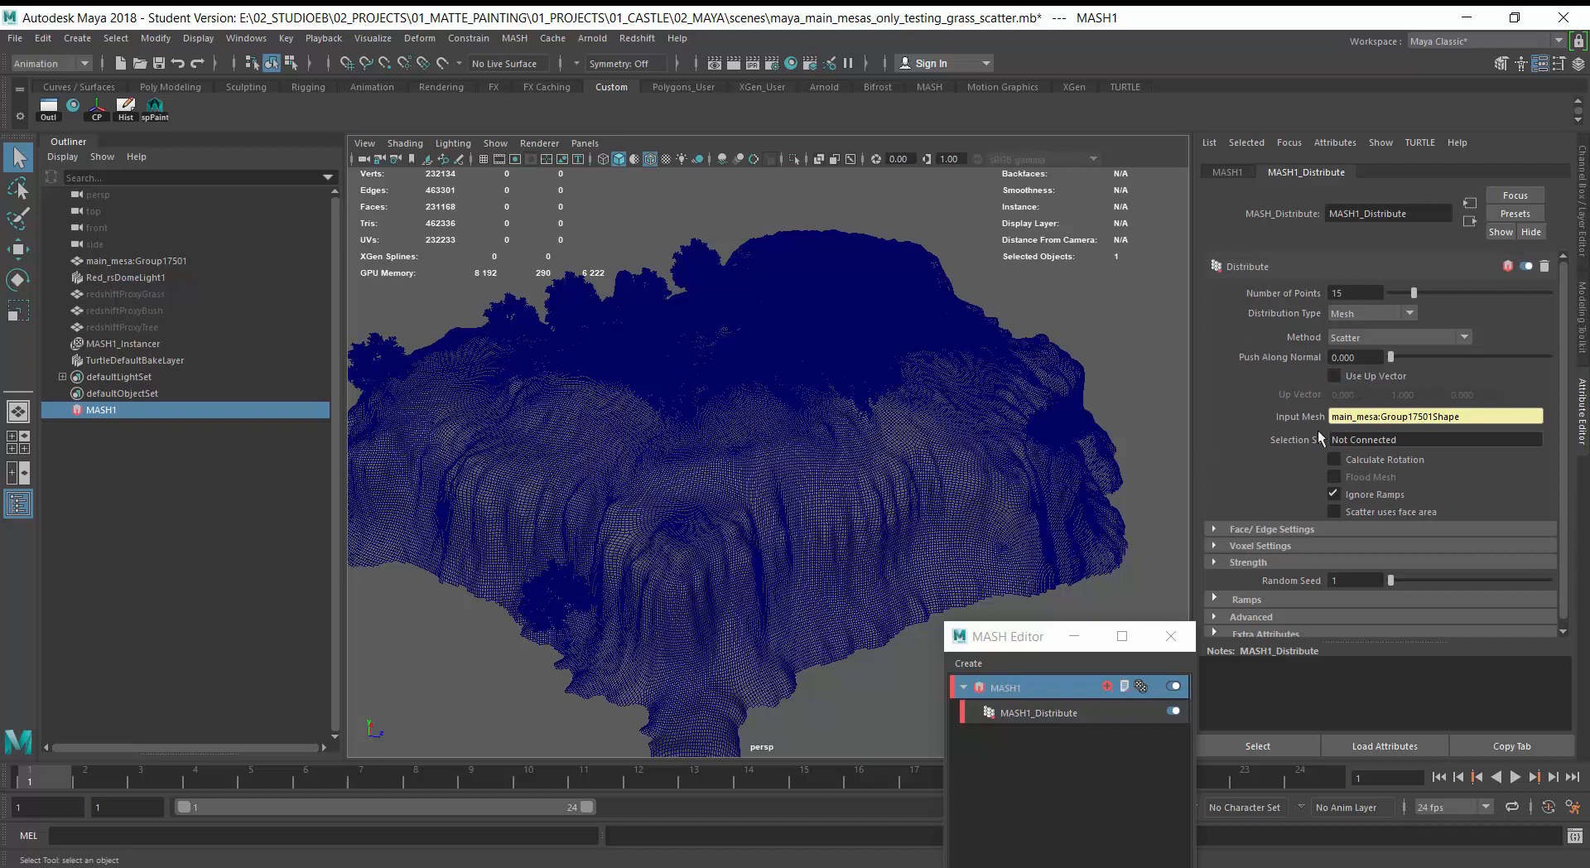
click(1335, 378)
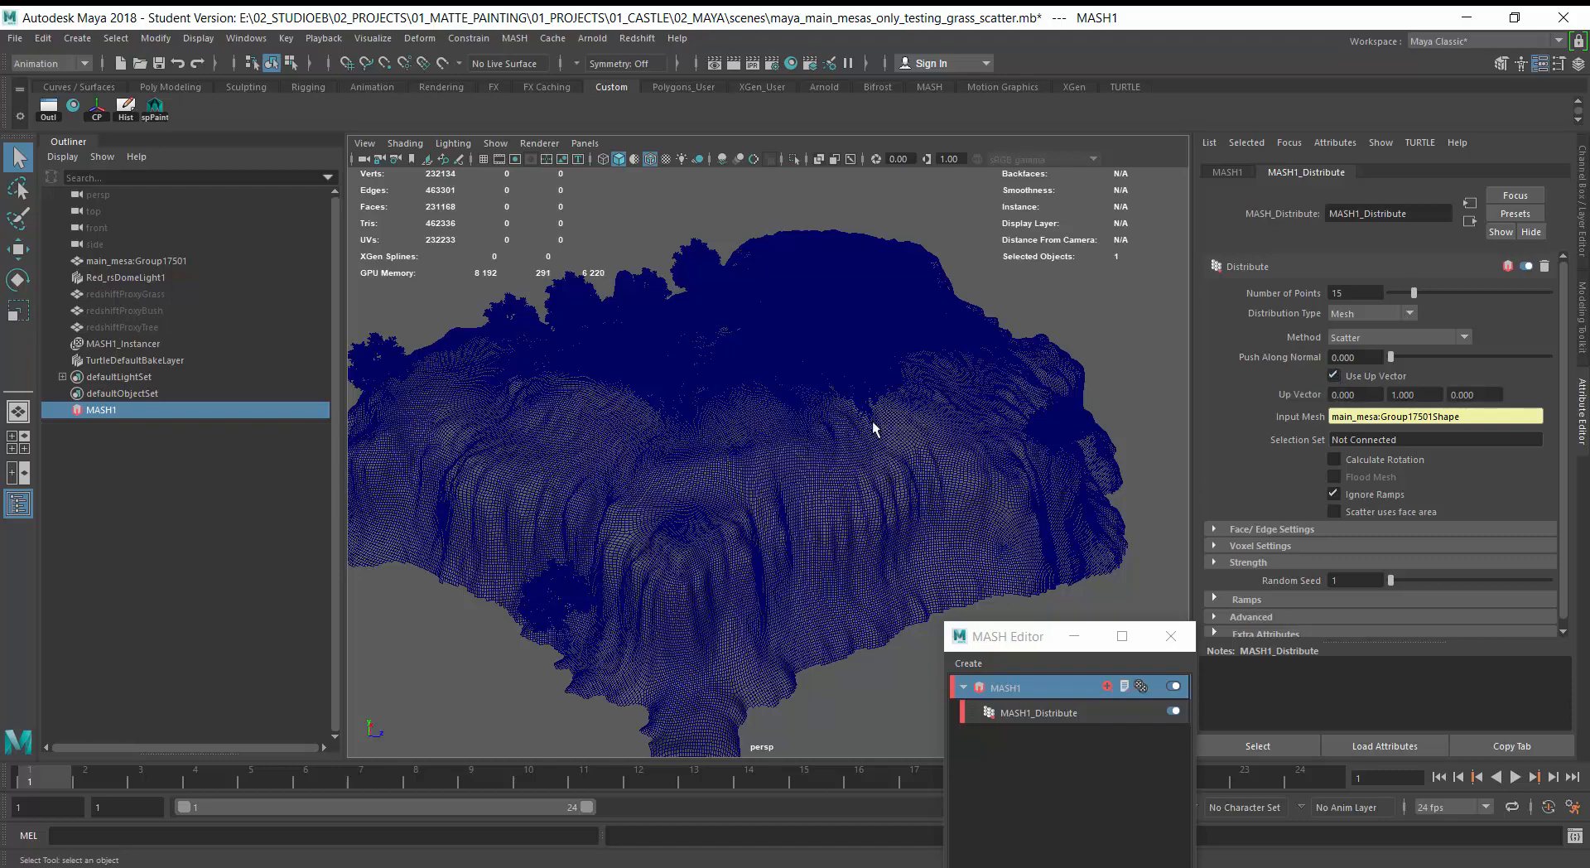
alt+drag(542, 416, 654, 409)
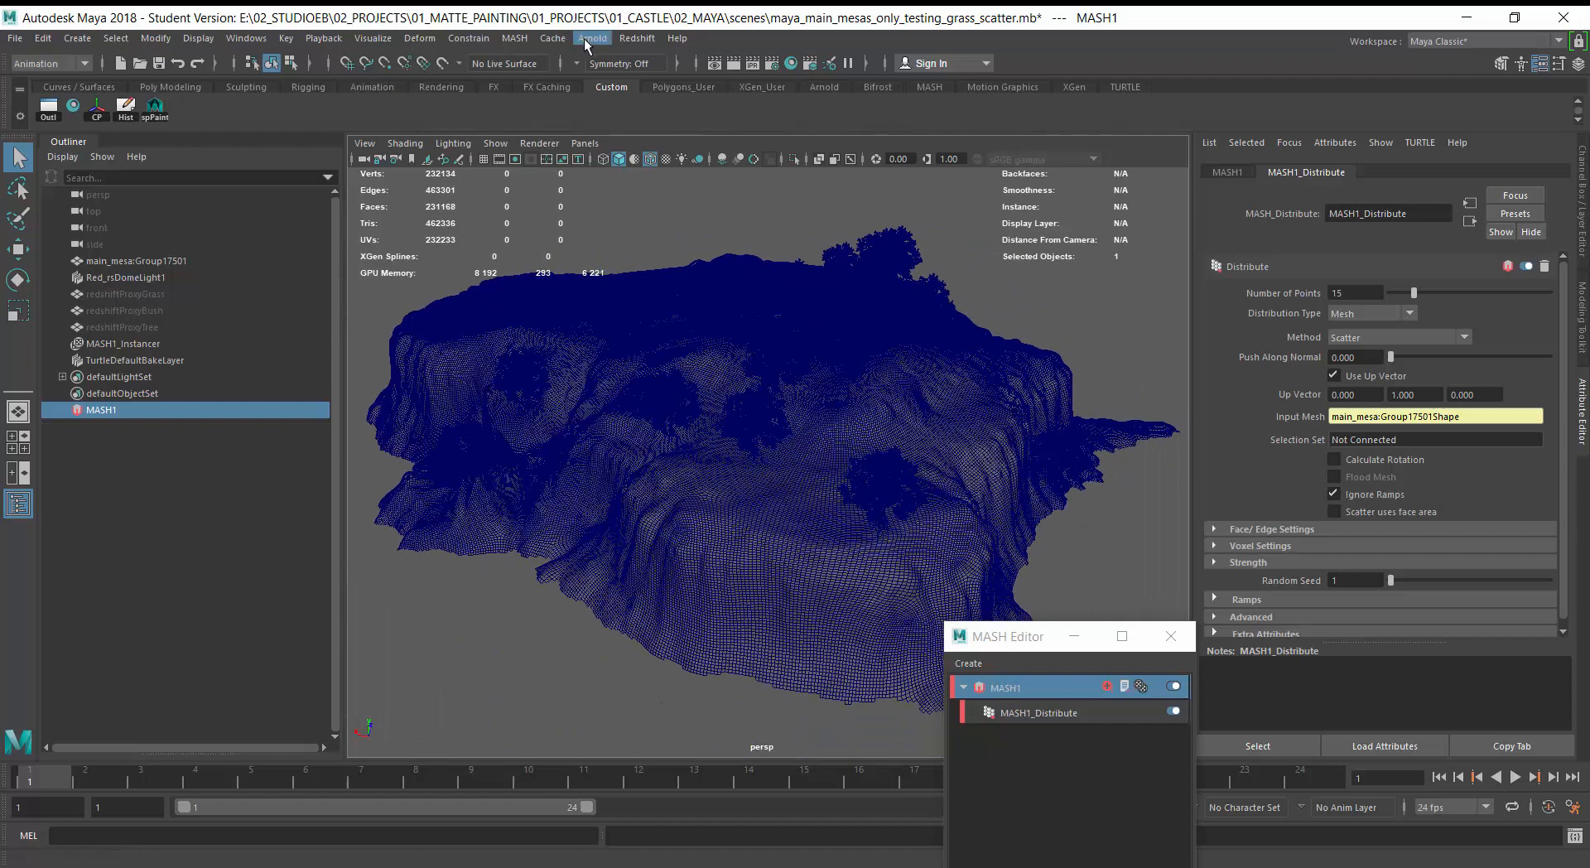
click(735, 64)
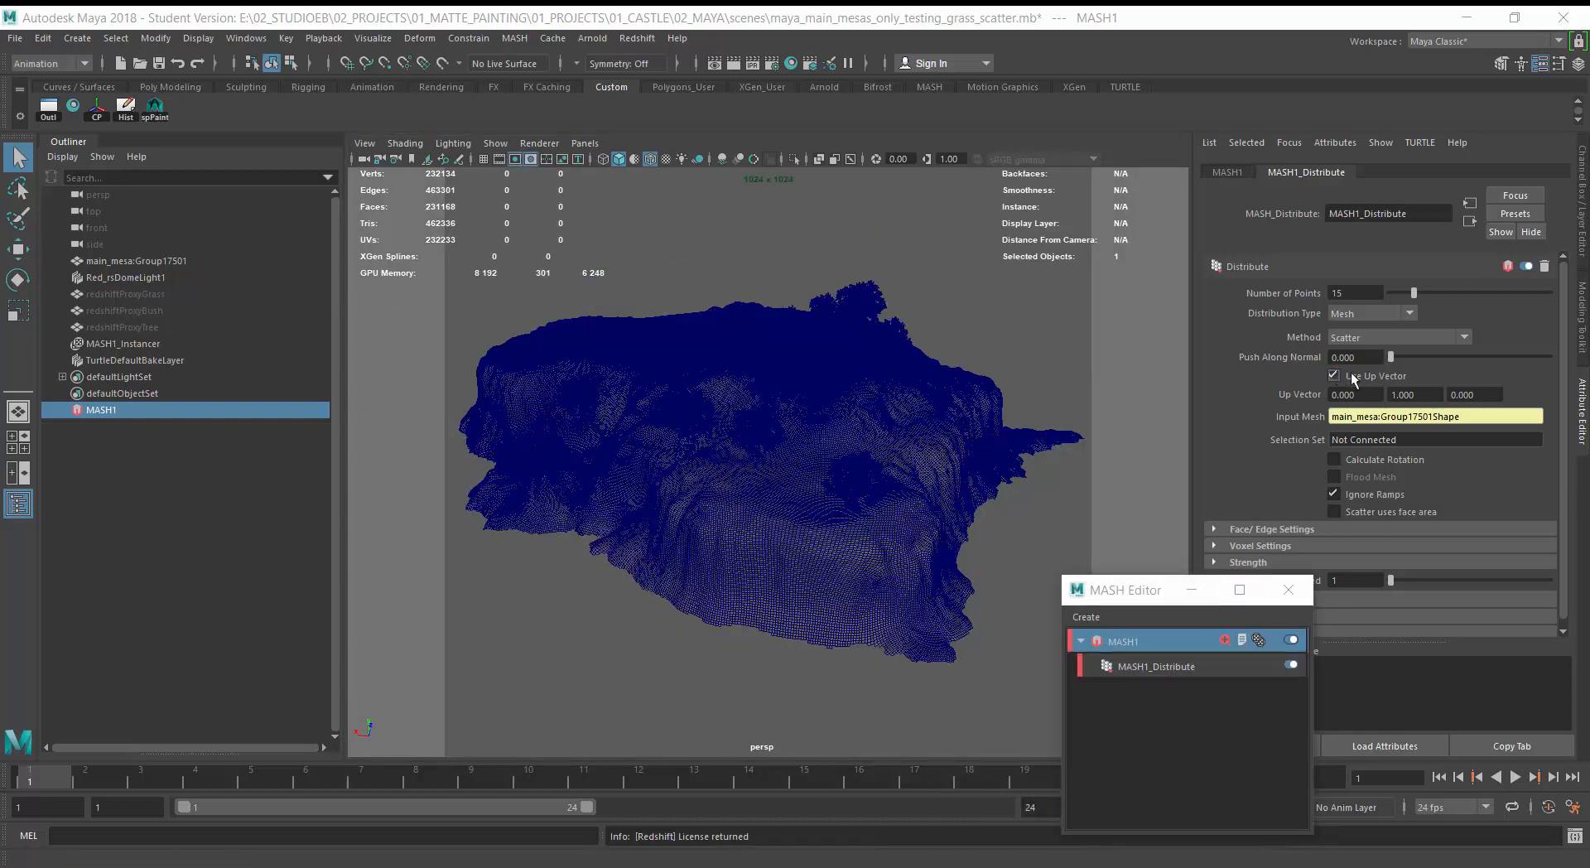
Turn Calculate Rotation back on and Use Up Vector off, and check the scattered vegetation in the Render View.
click(1333, 459)
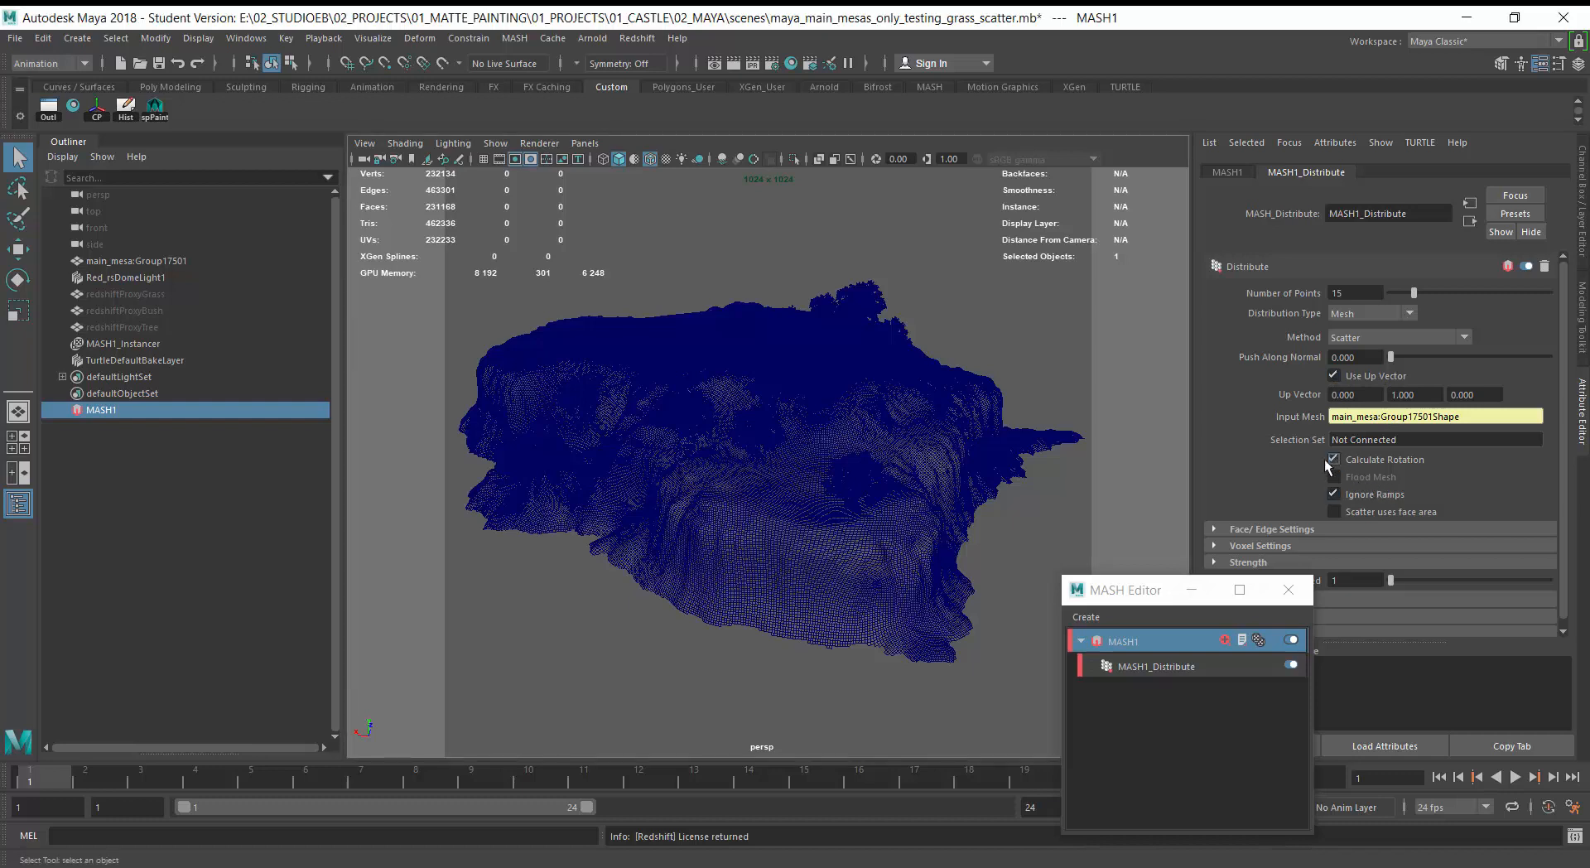
click(1333, 375)
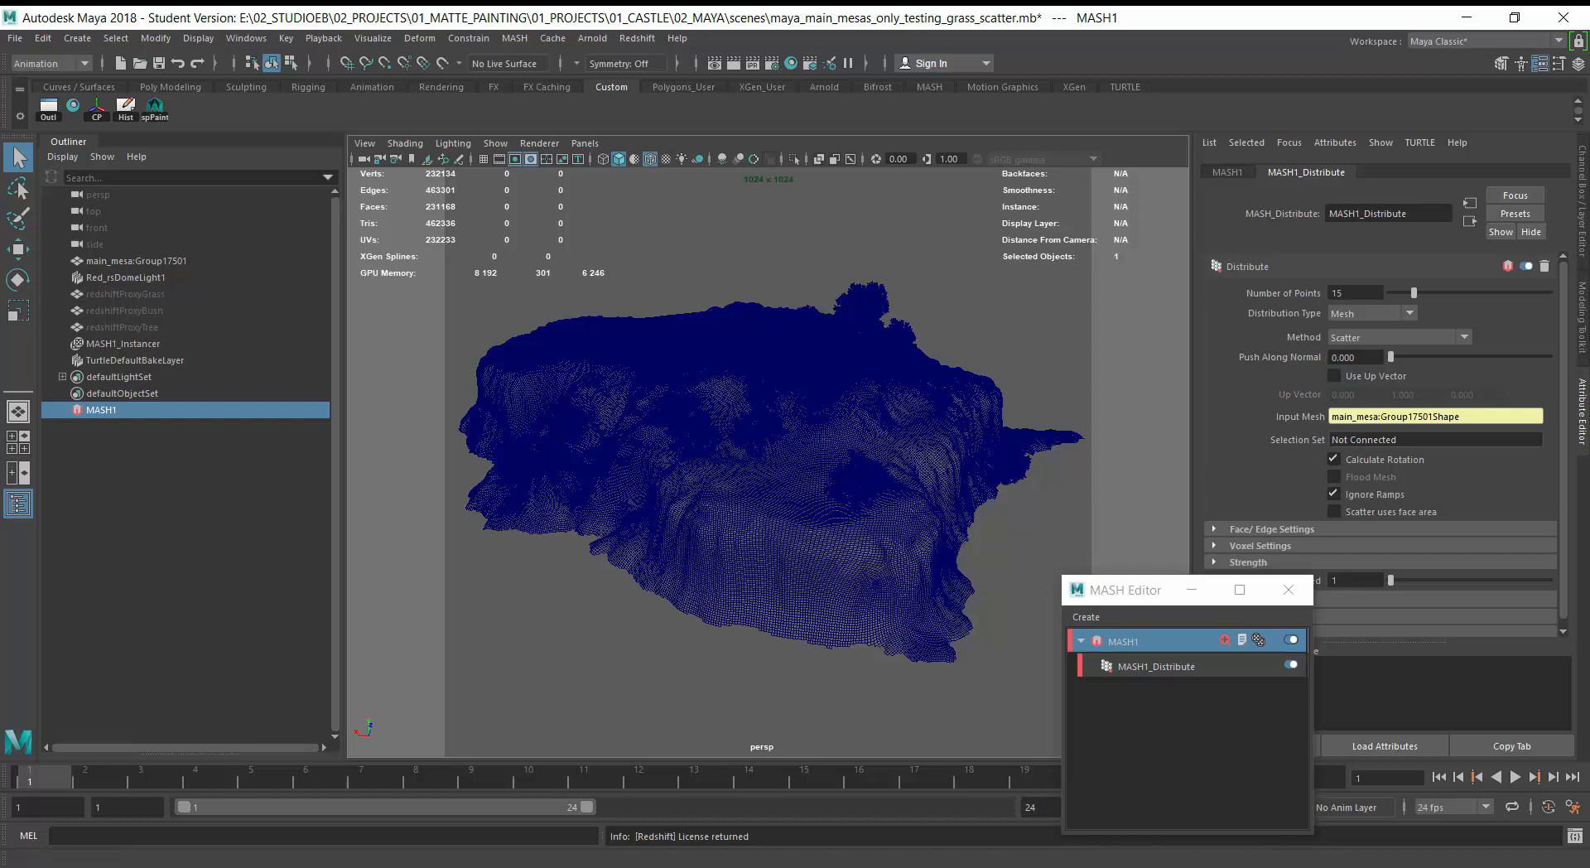
drag(687, 861, 566, 99)
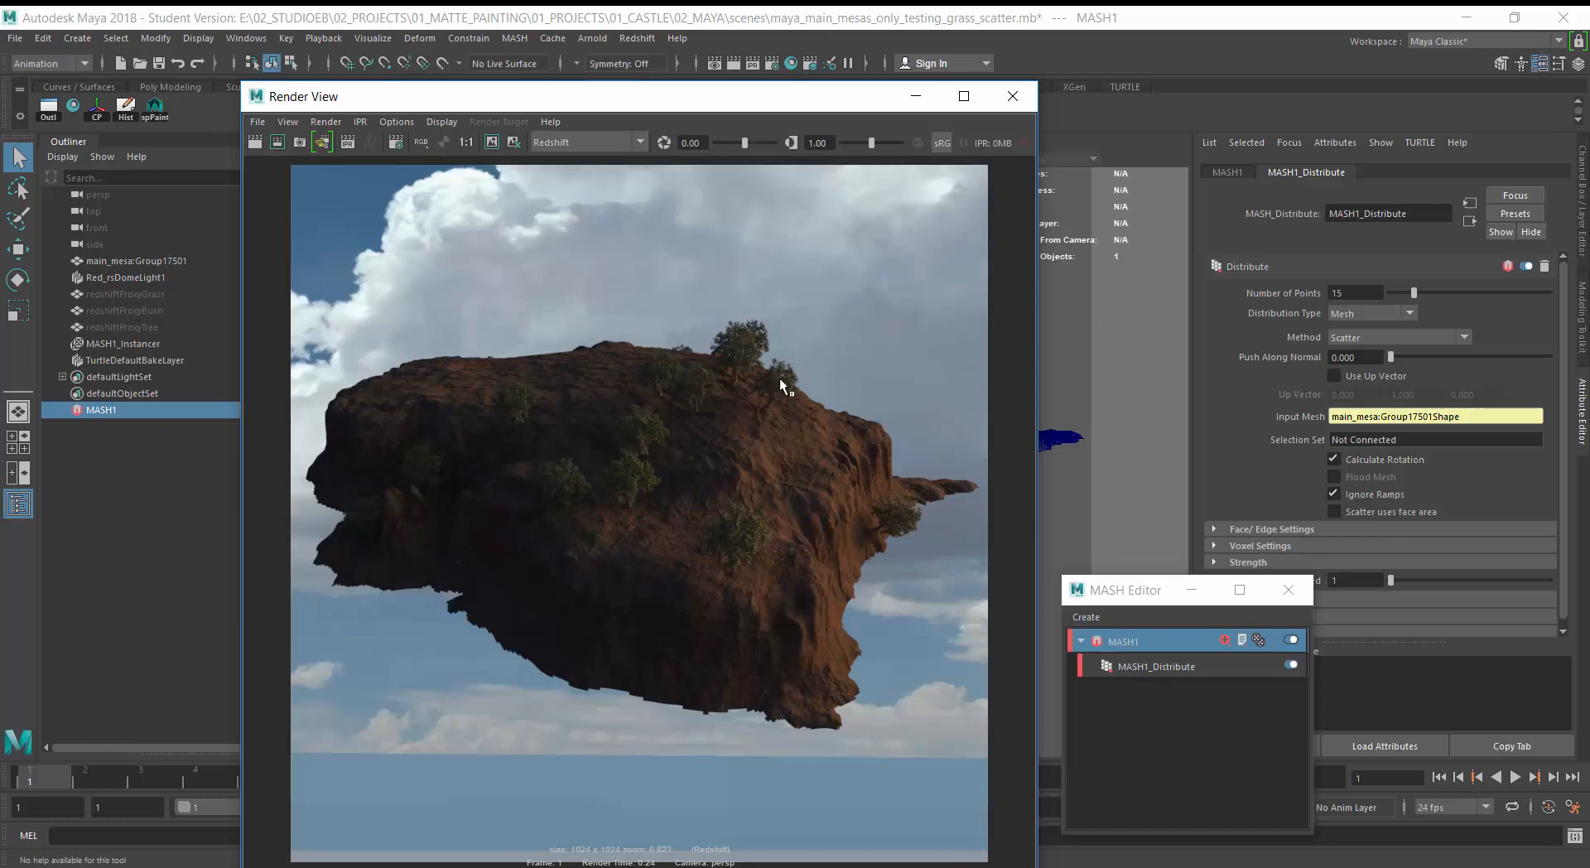
Turn Use Up Vector on and Calculate Rotation off for the distribution, comparing the plants' orientation in the Render View.
click(1335, 375)
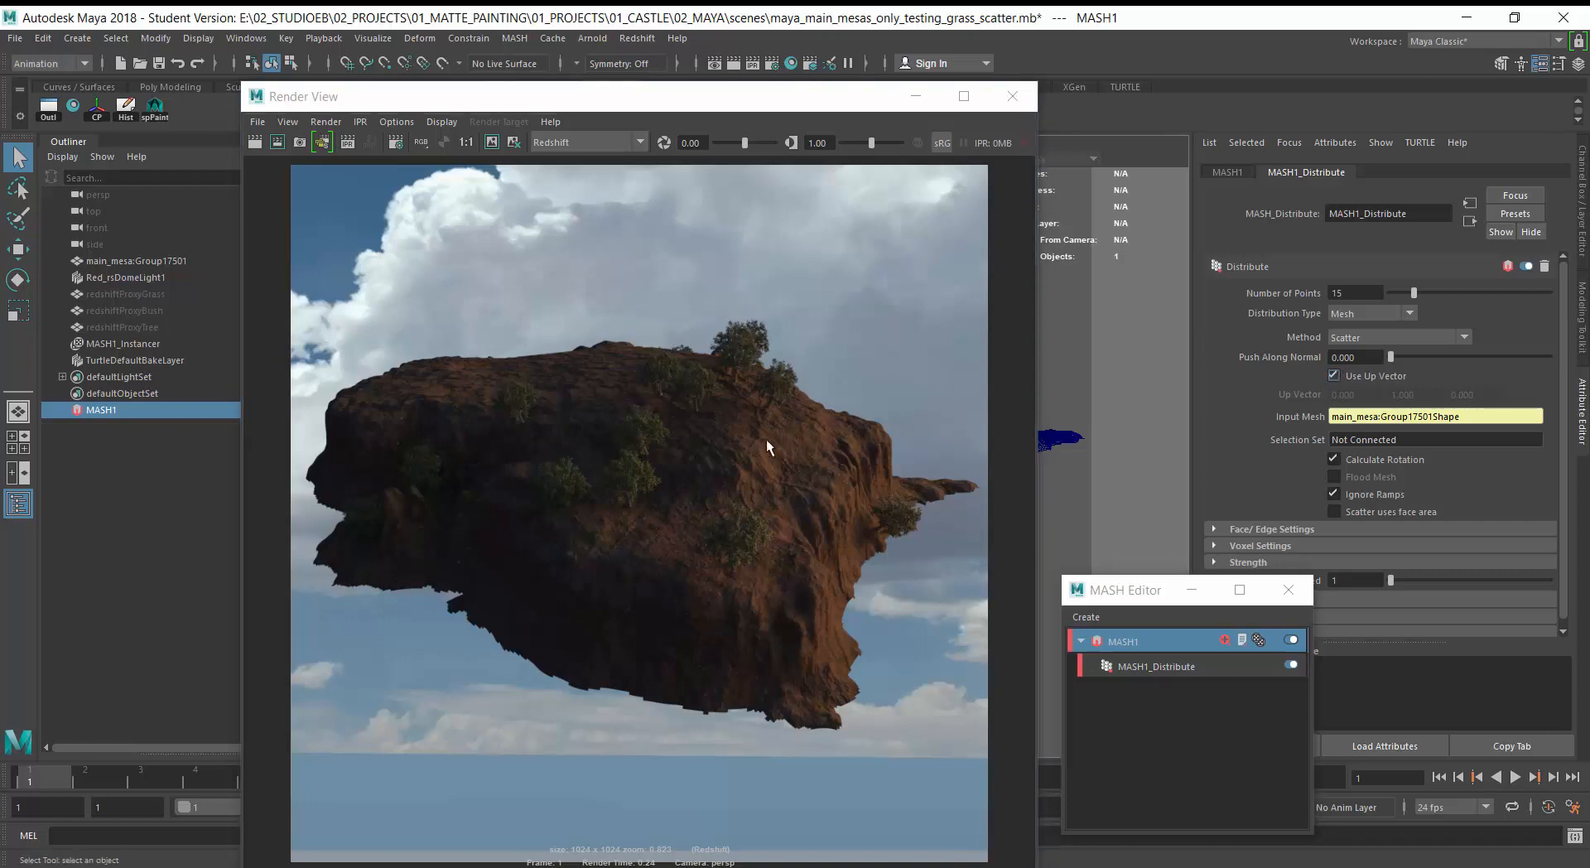
drag(621, 96, 635, 72)
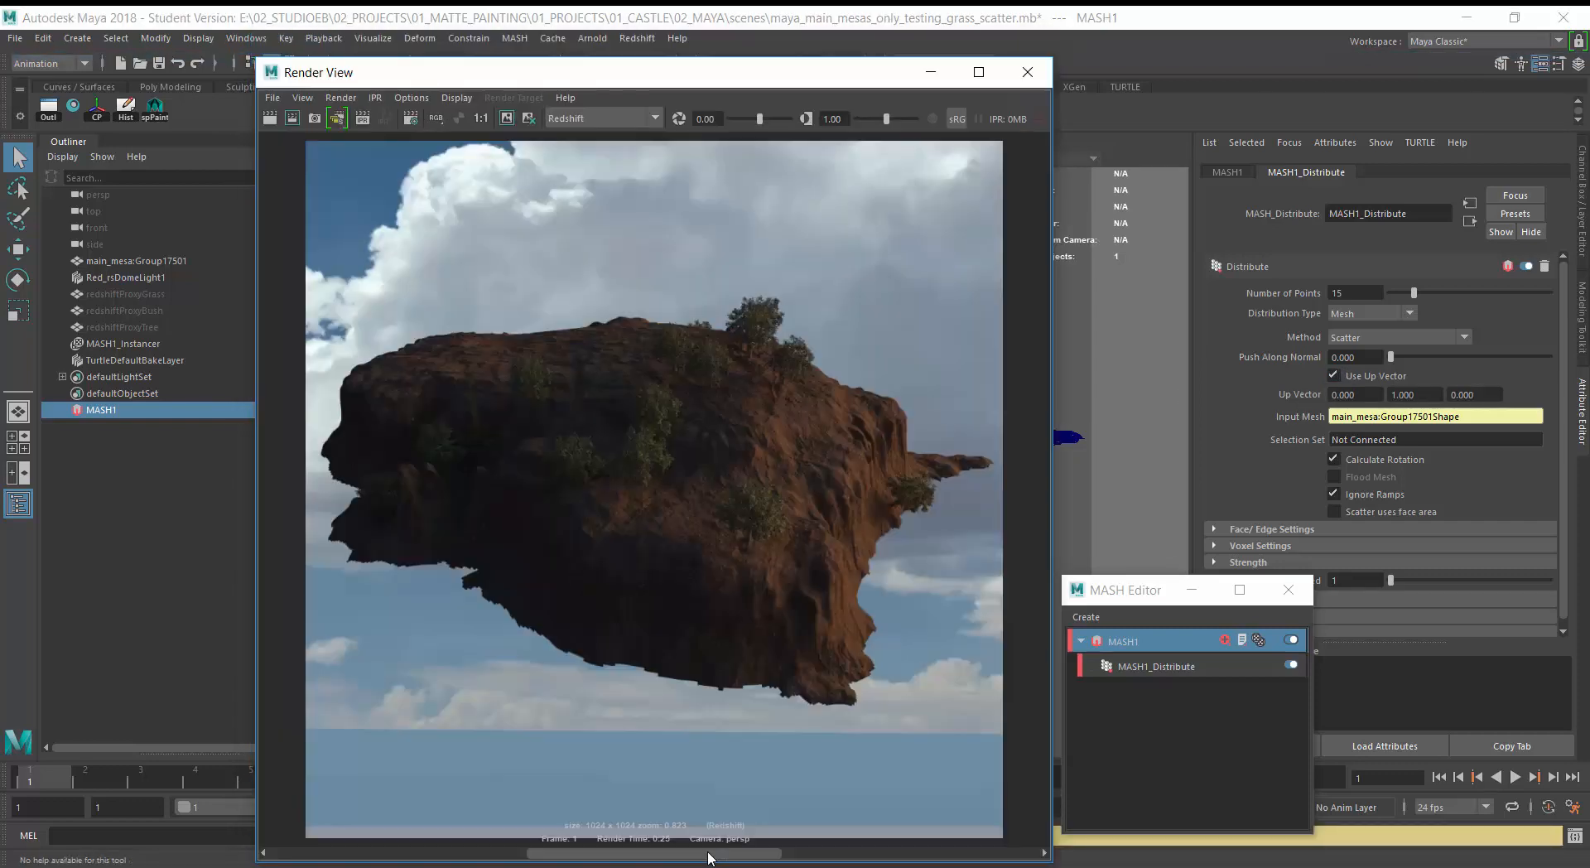
drag(708, 852, 843, 842)
drag(741, 835, 666, 802)
click(1338, 458)
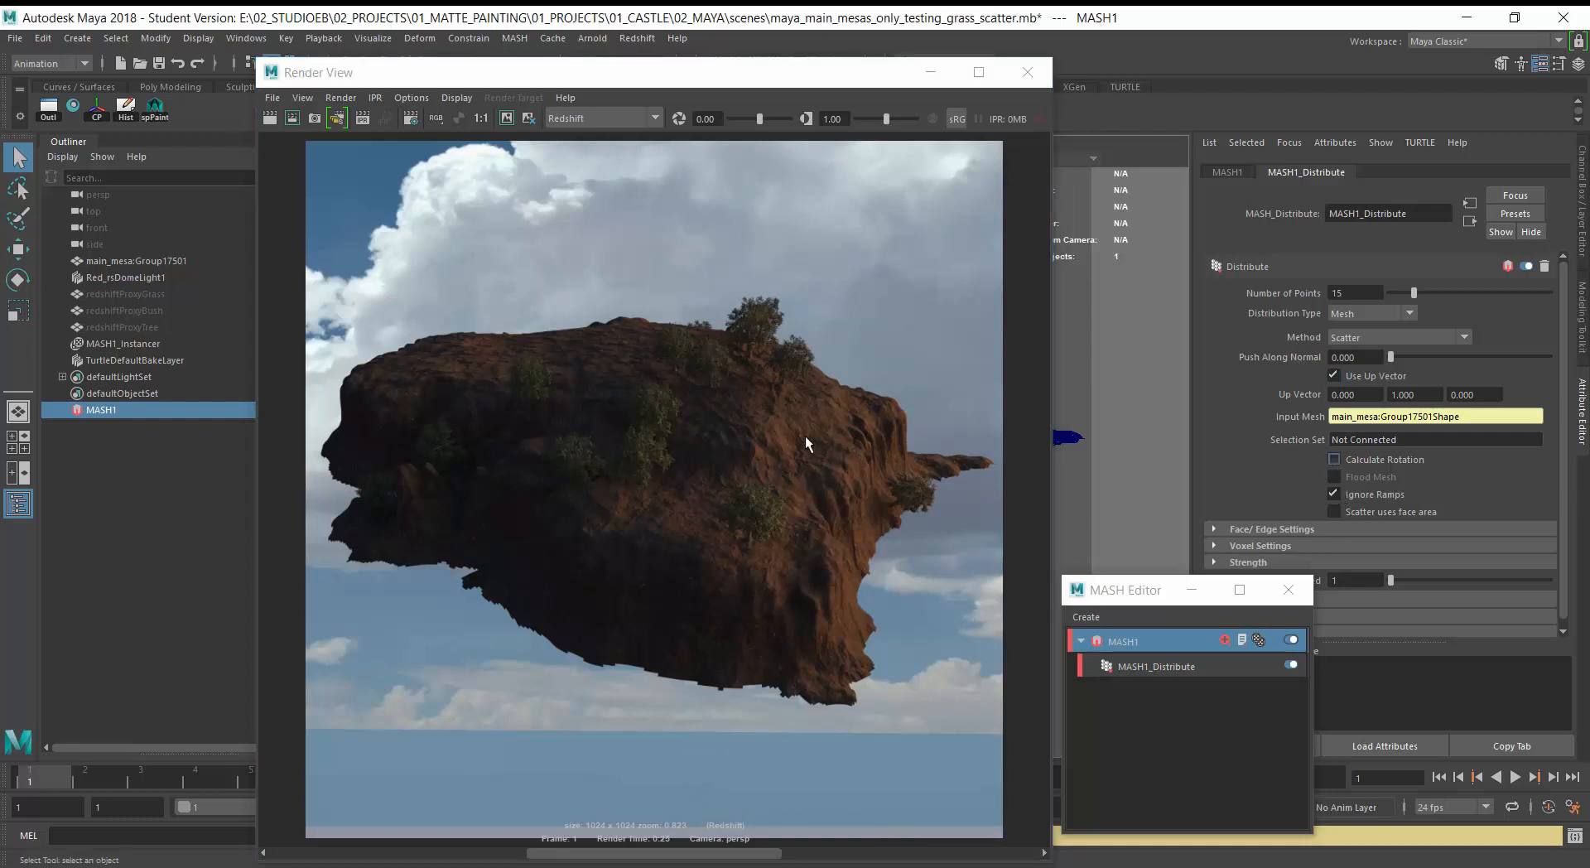
drag(594, 857, 428, 854)
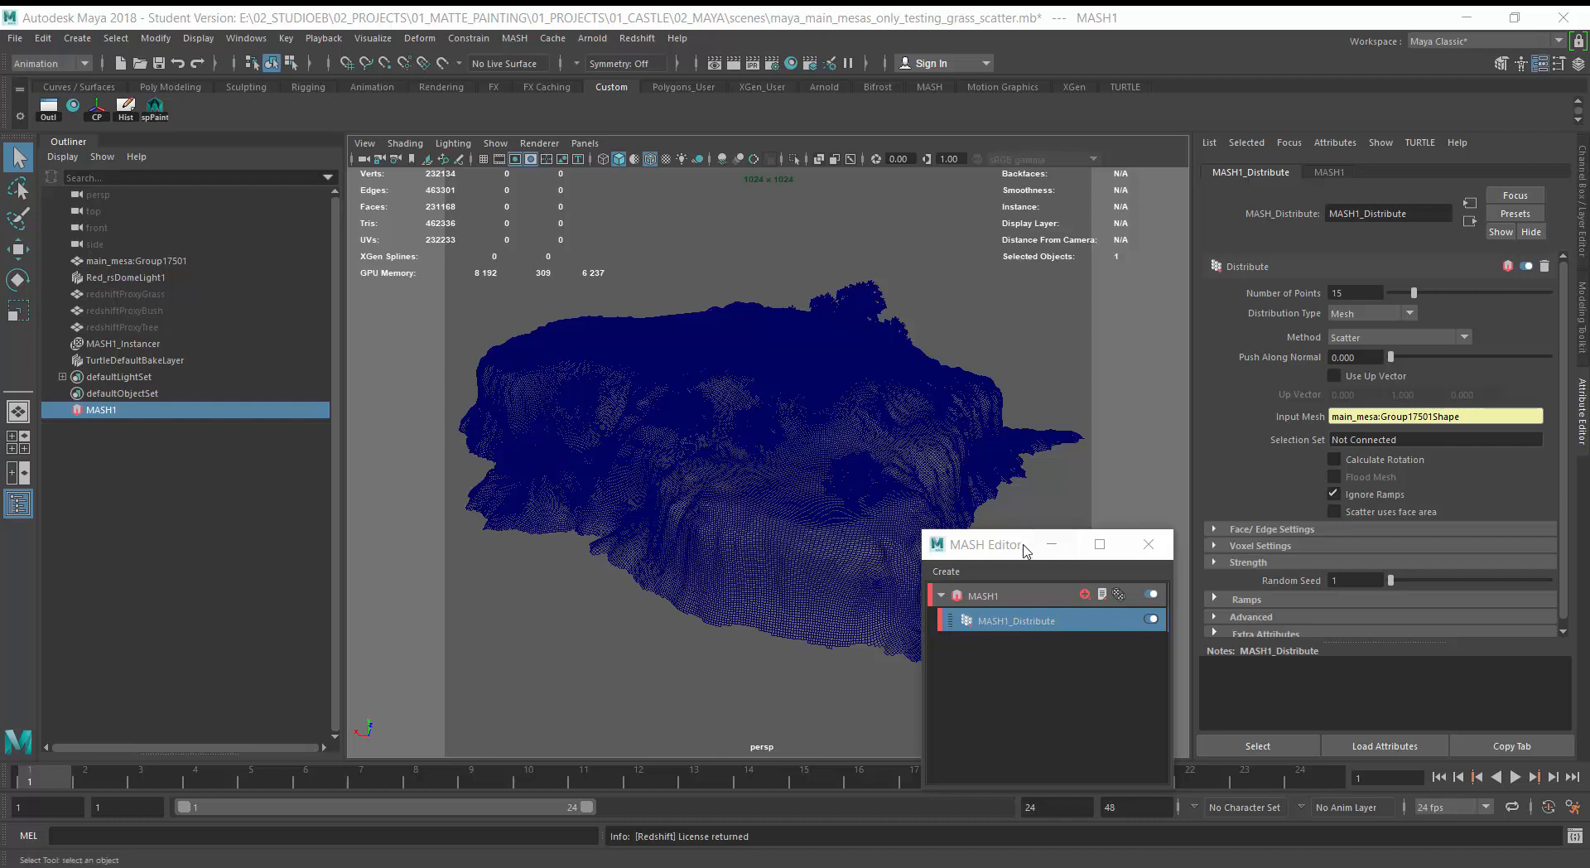
Set the Number of Points of MASH1_Distribute to 0 to clear the automatically scattered instances.
drag(1006, 544, 1016, 370)
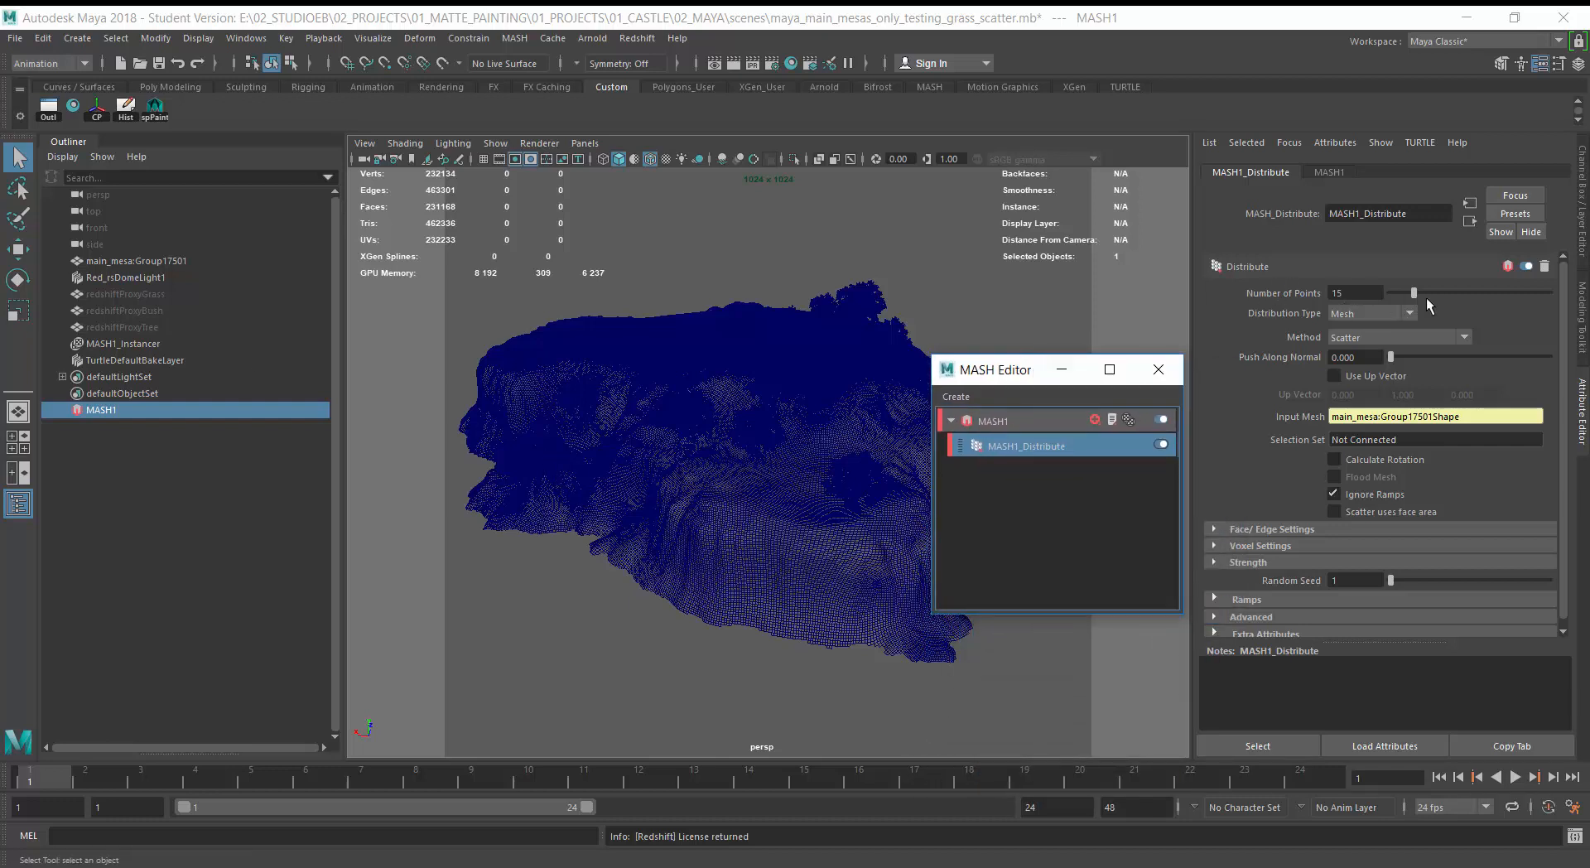
drag(1413, 292, 1399, 292)
double_click(1354, 292)
text(0)
key(Return)
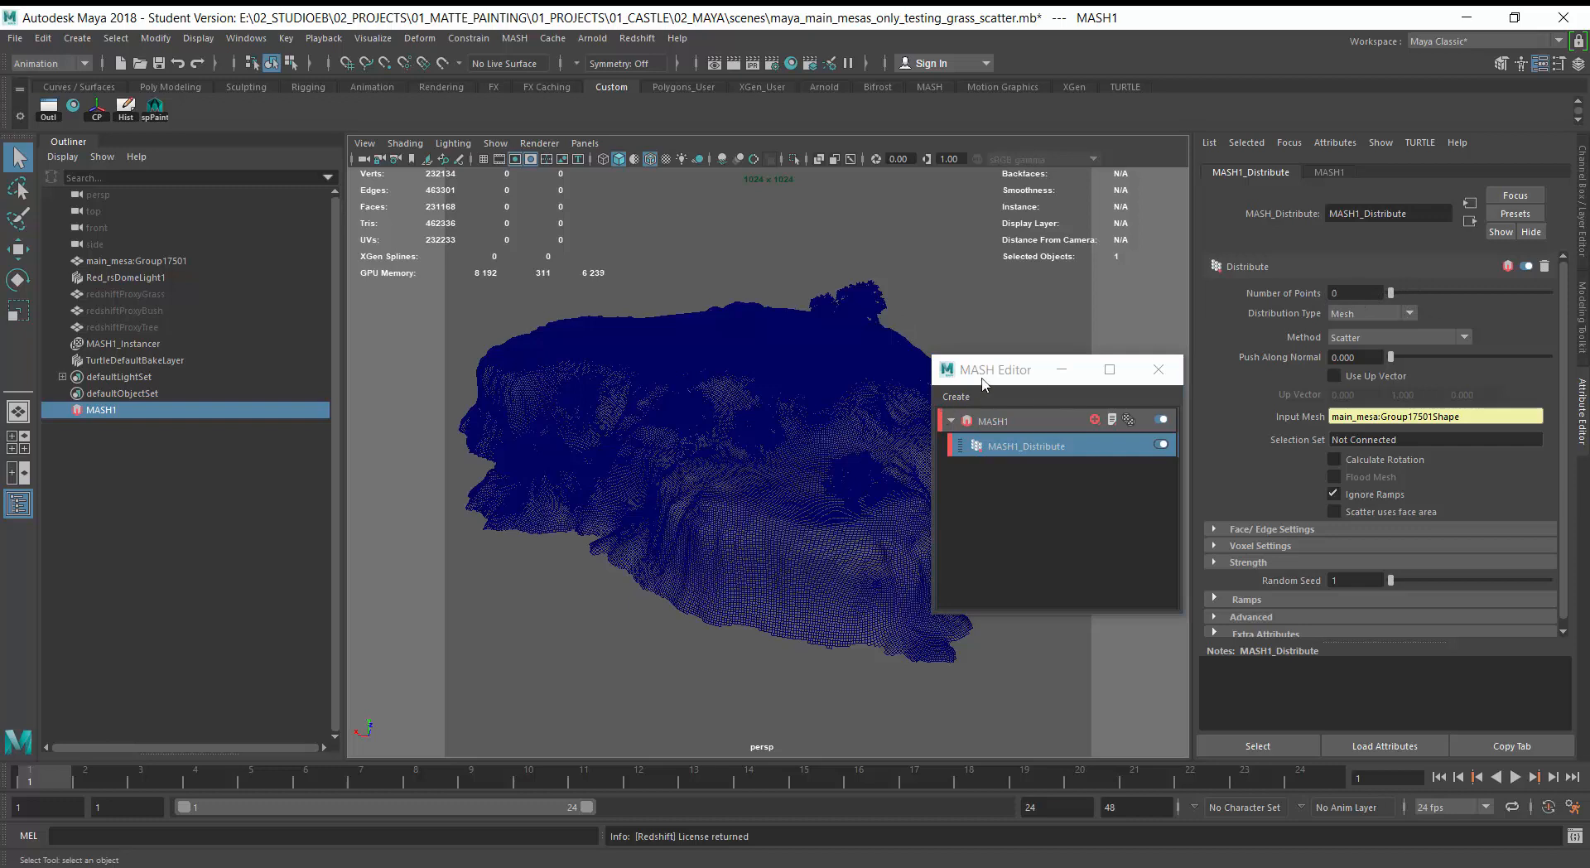
Add a Placer node to the MASH1 network and activate its Add brush for painting instances.
drag(994, 369, 988, 496)
click(1101, 421)
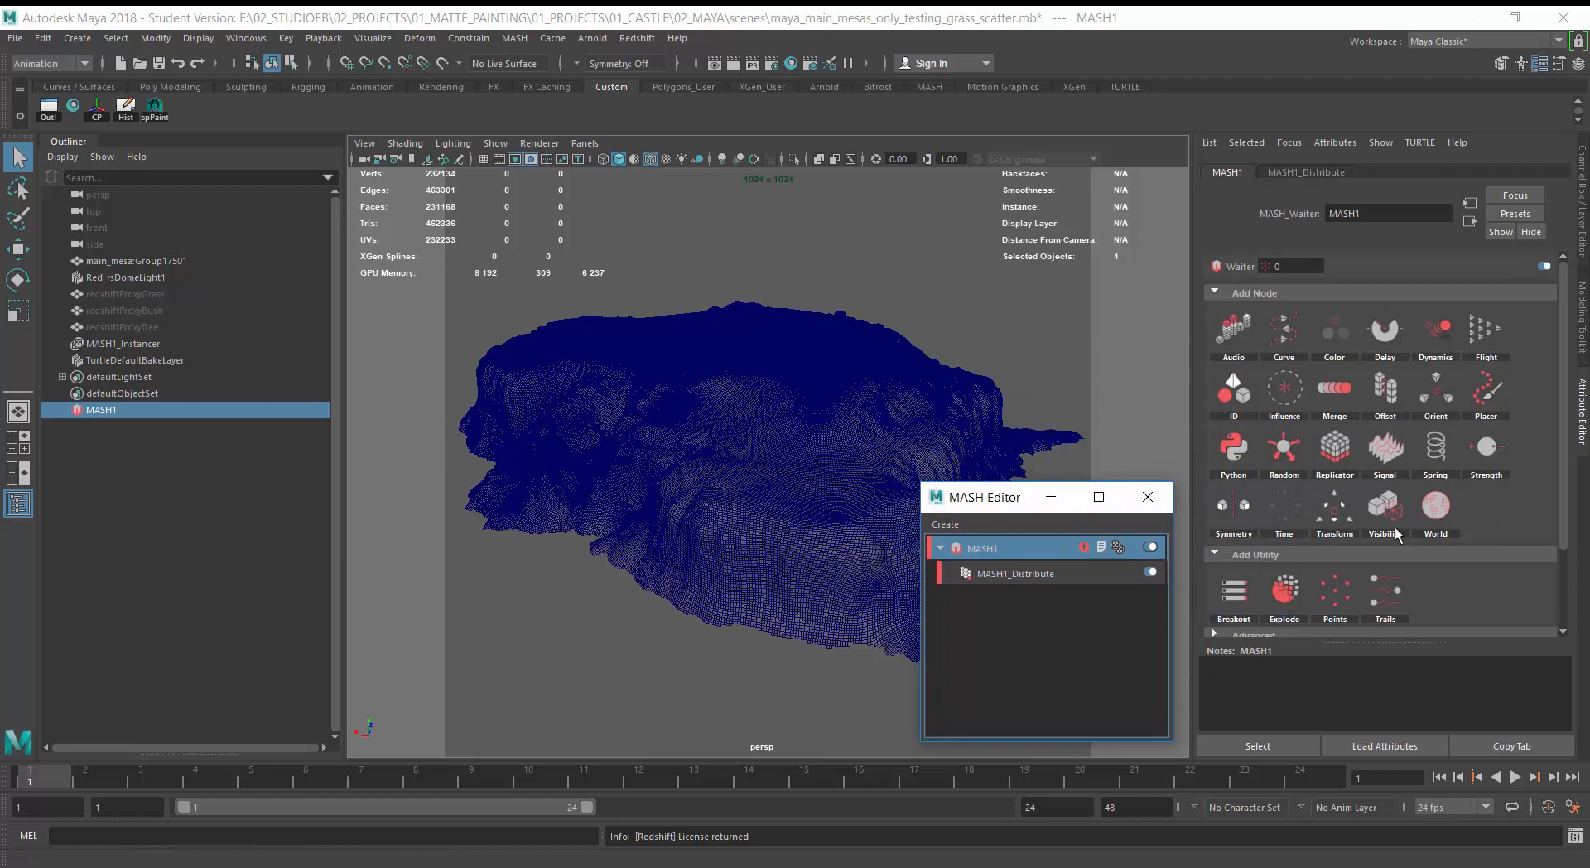
click(1488, 412)
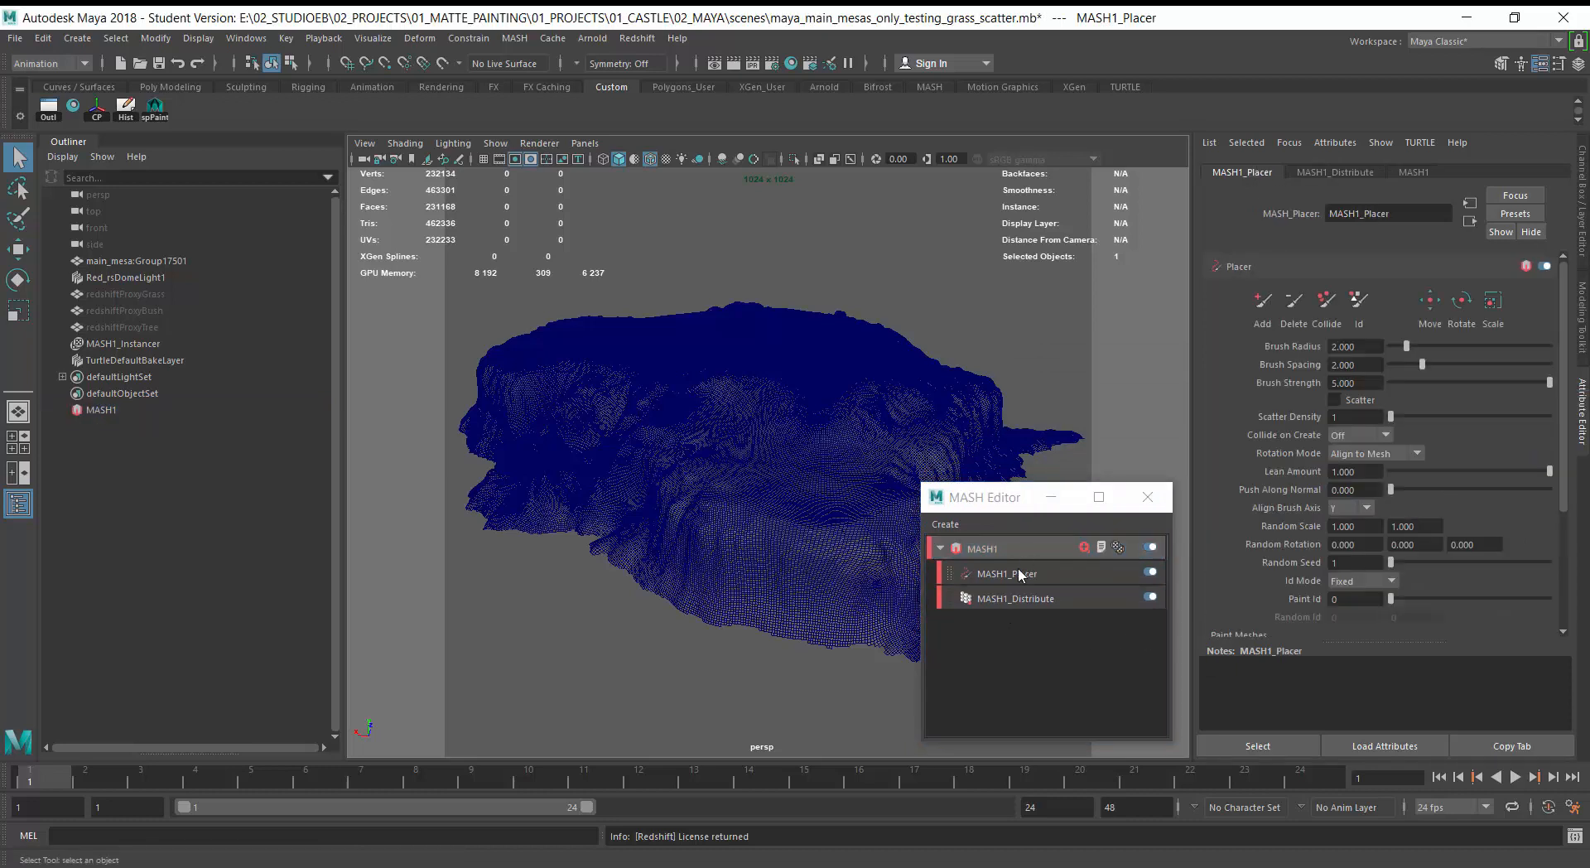
click(1019, 572)
drag(985, 500, 1001, 598)
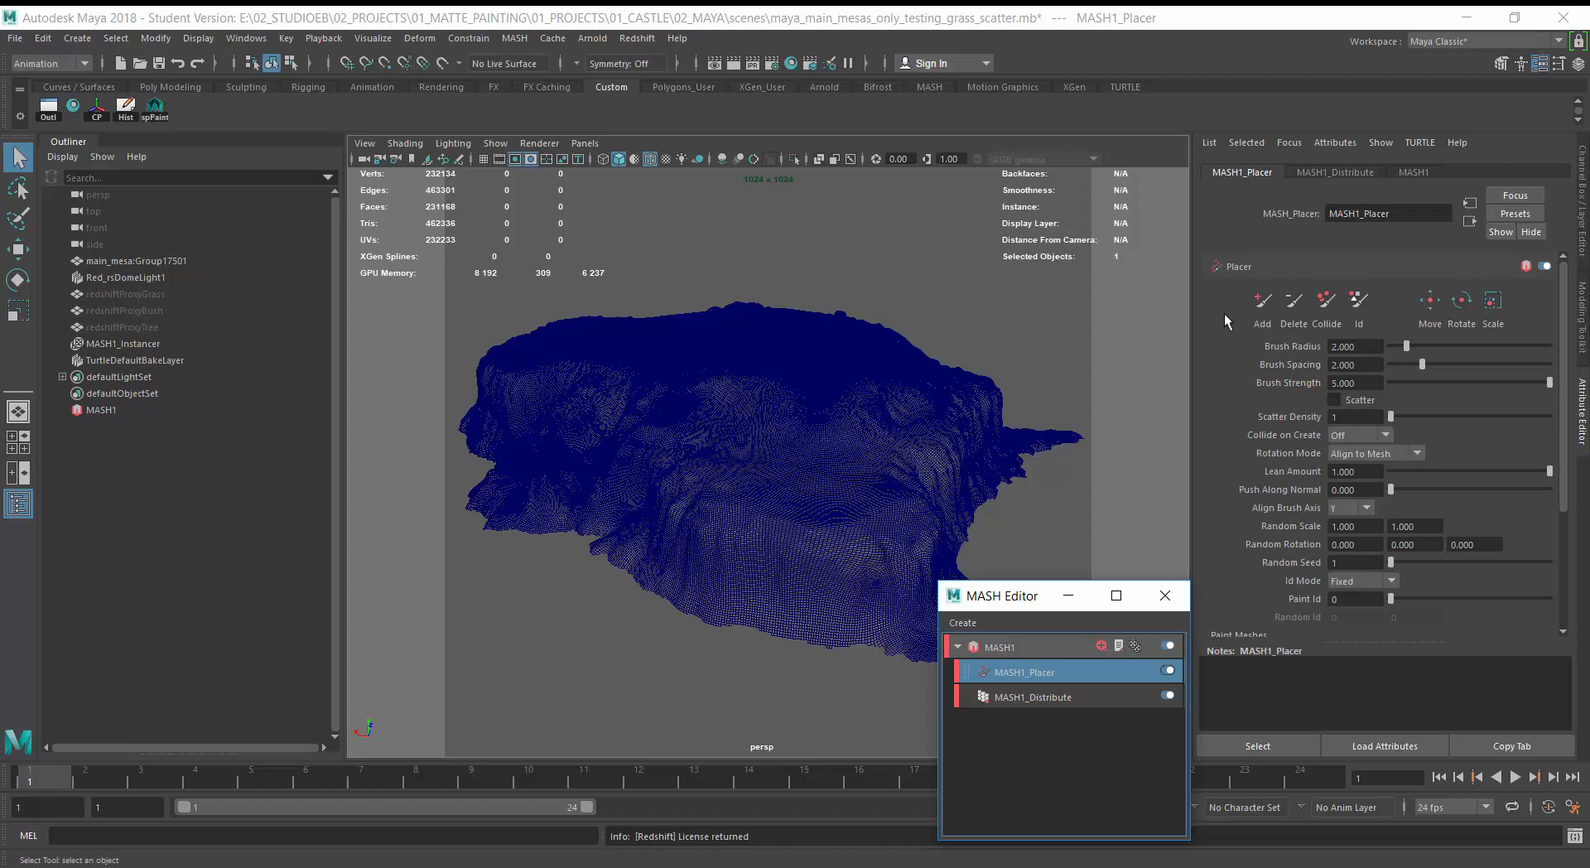
click(1262, 300)
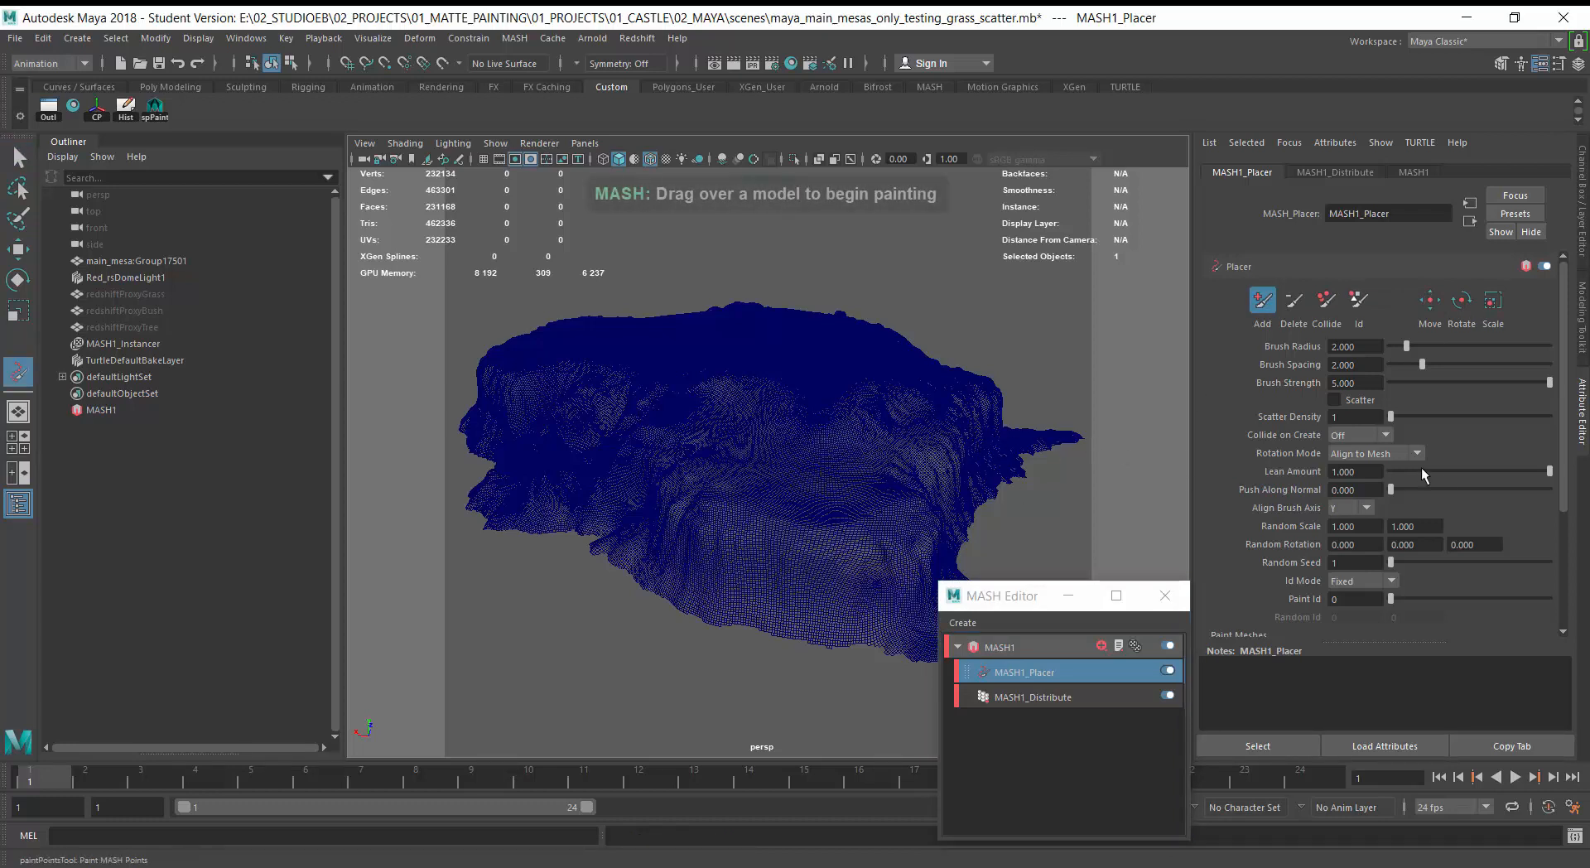
Paint vegetation instances across the mesa's top with the Placer's Add brush, and activate its Delete brush.
scroll(1421, 467, down, 2)
scroll(1333, 488, up, 2)
scroll(1331, 483, down, 2)
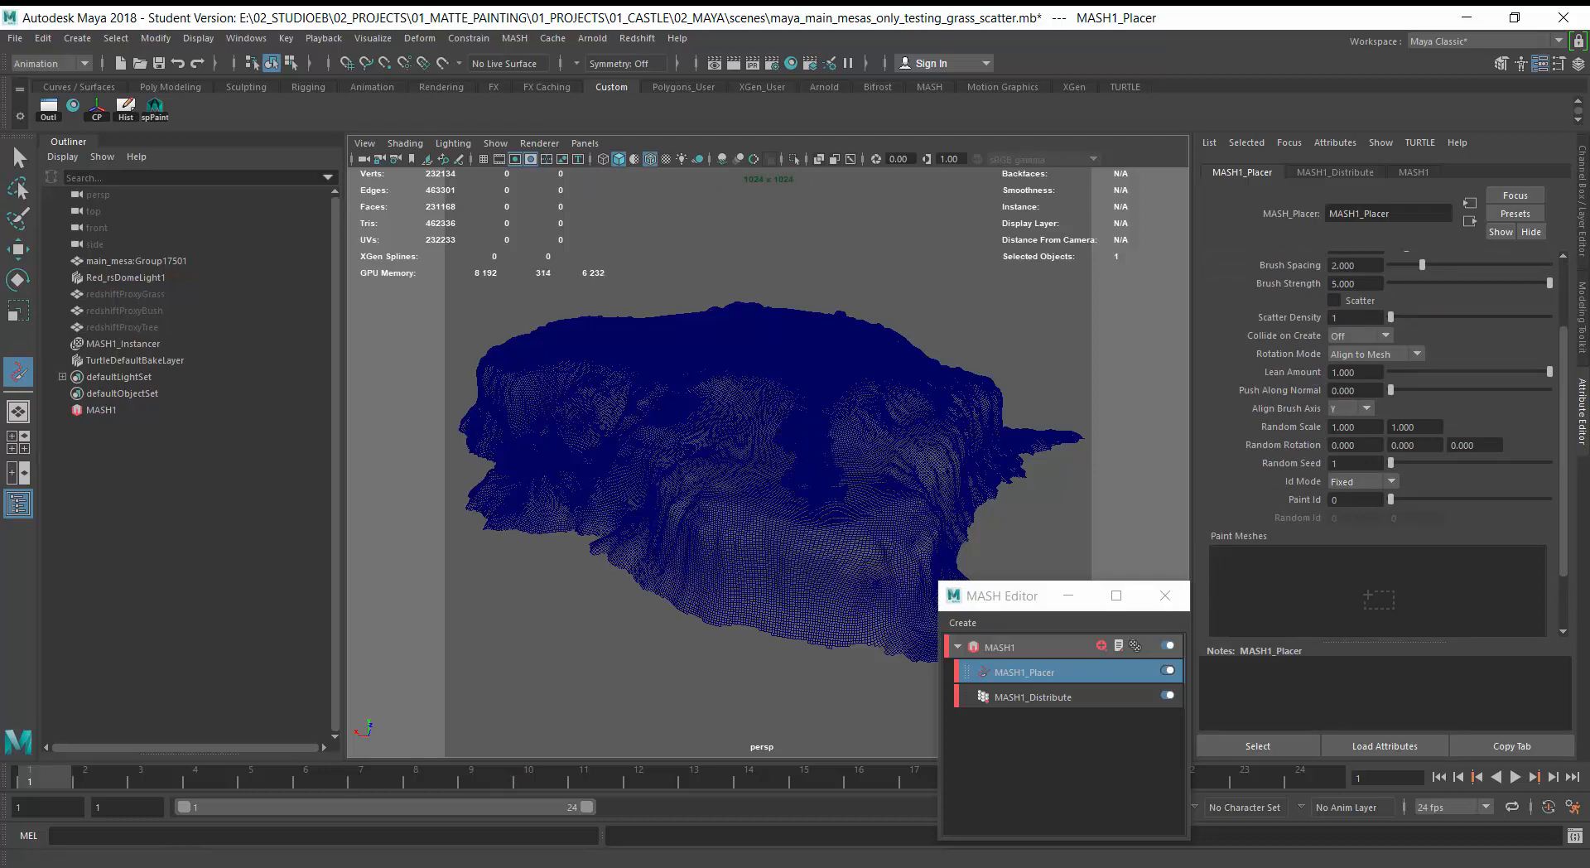
alt+drag(1079, 387, 1027, 432)
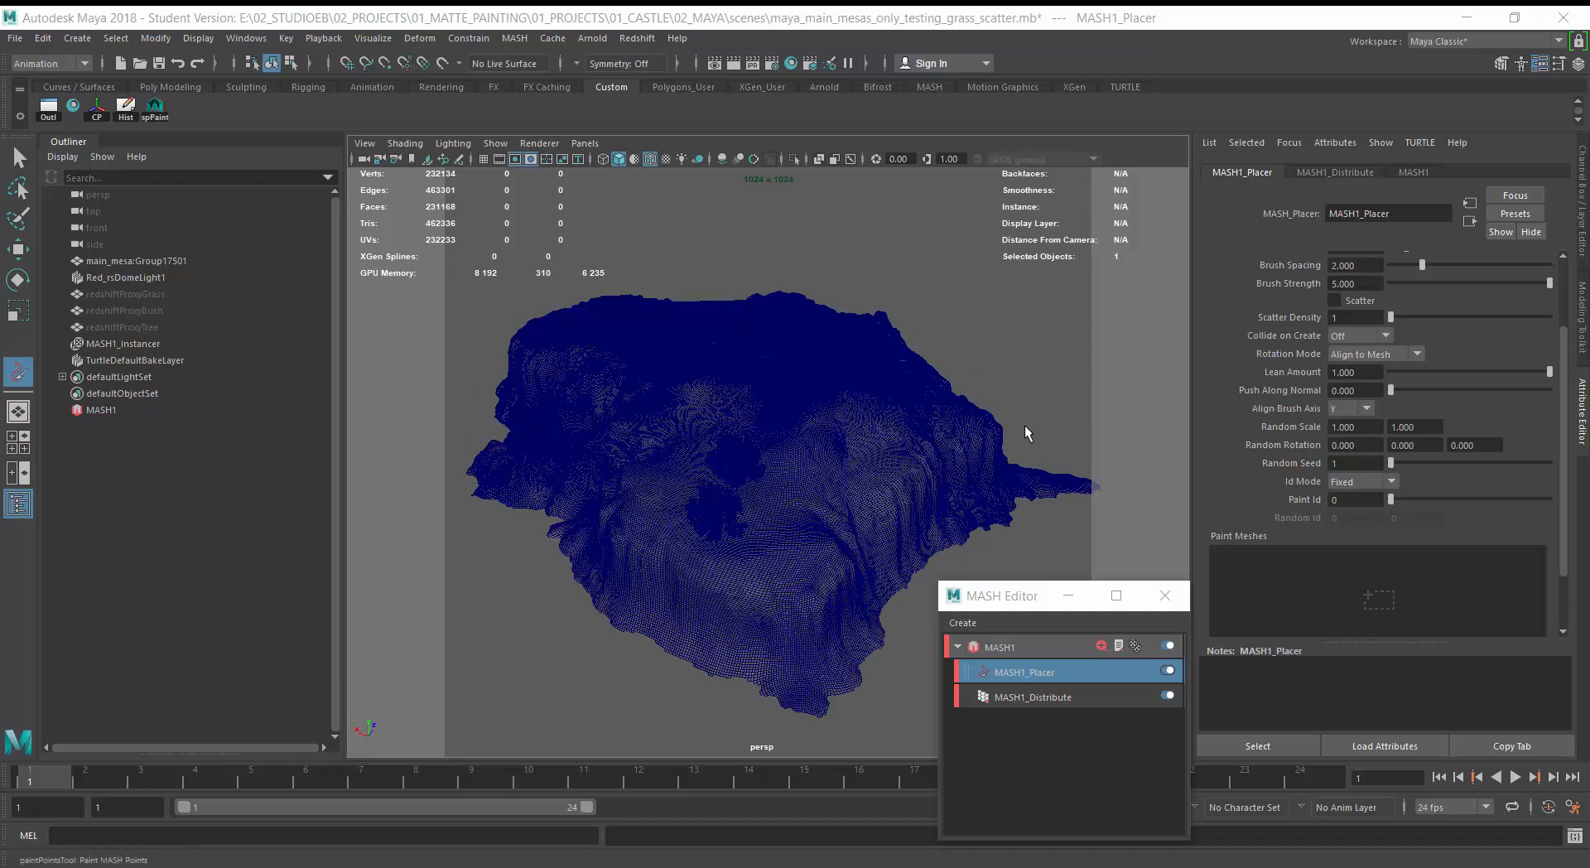
mouse_move(791, 500)
mouse_down()
mouse_move(852, 432)
mouse_move(737, 349)
mouse_move(674, 557)
mouse_move(827, 543)
mouse_move(903, 461)
mouse_move(777, 441)
mouse_move(824, 478)
mouse_up()
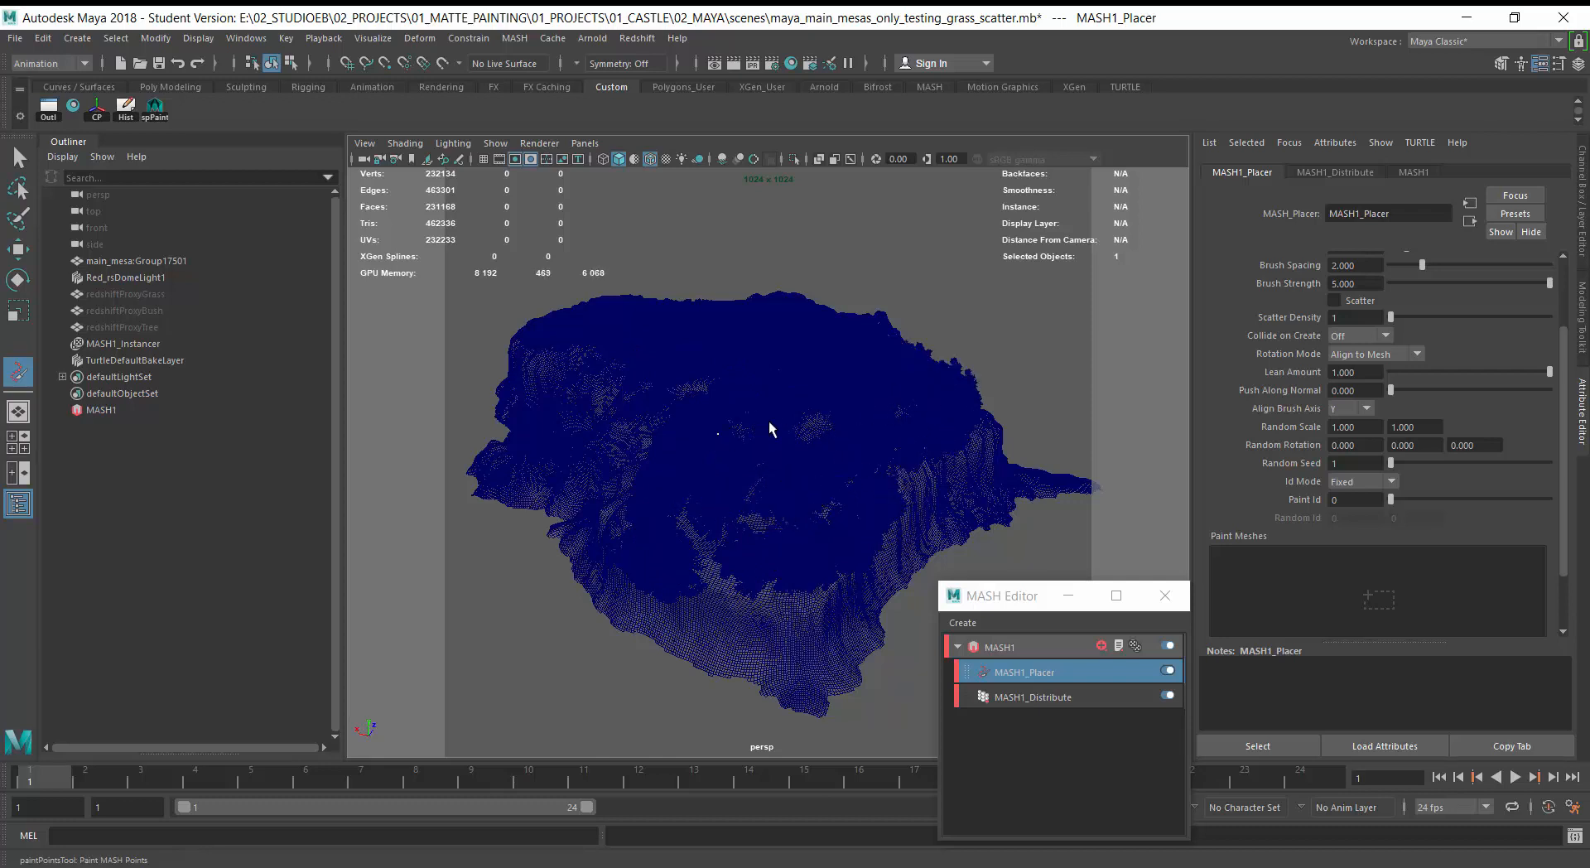
mouse_move(703, 573)
mouse_down()
mouse_move(697, 518)
mouse_move(857, 486)
mouse_up()
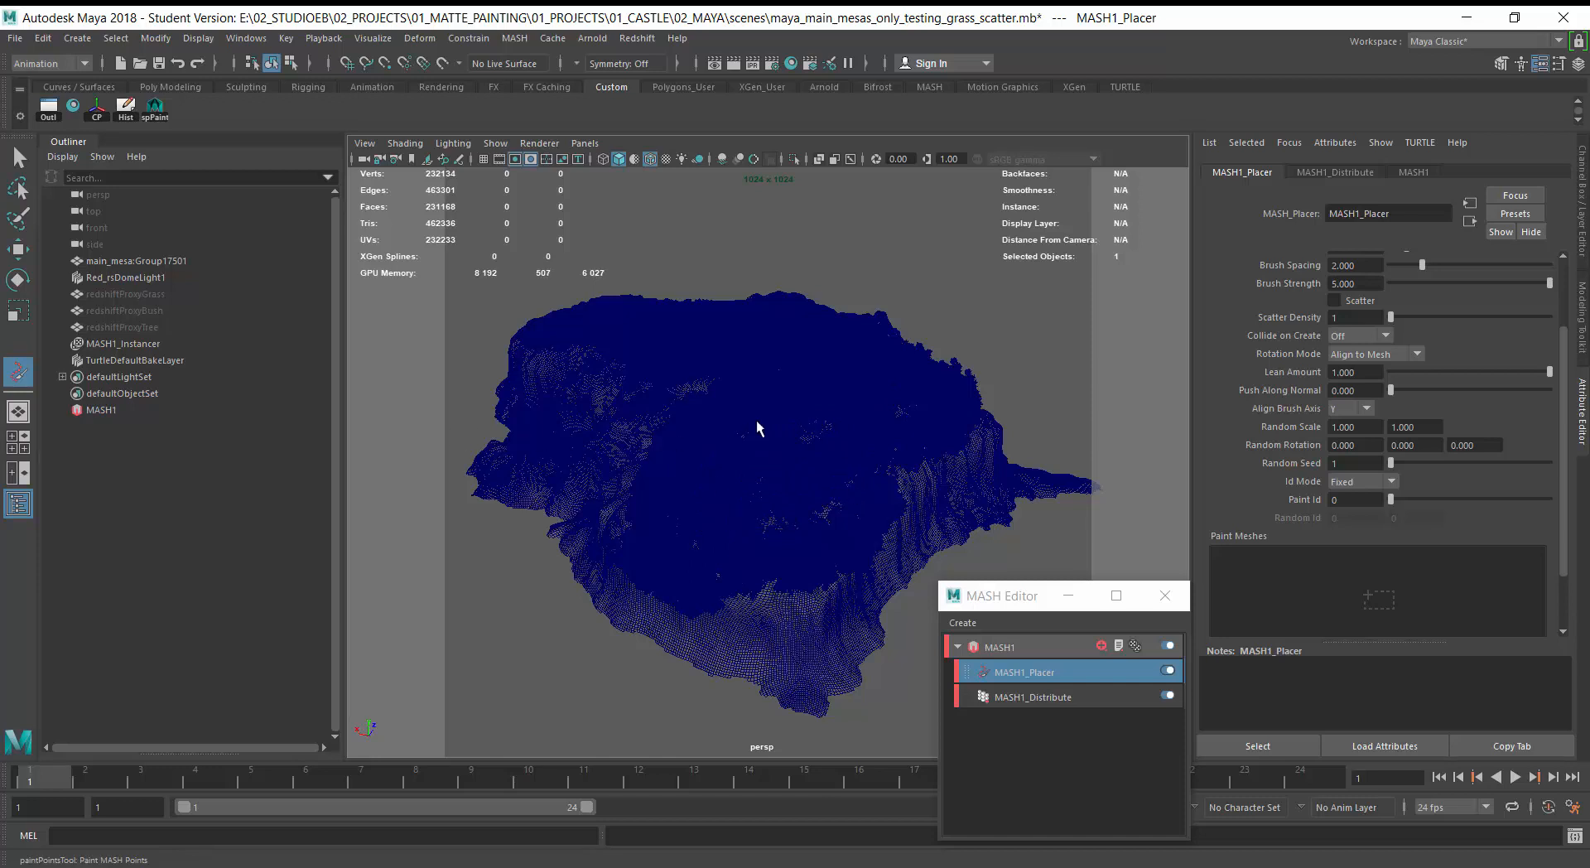
click(732, 64)
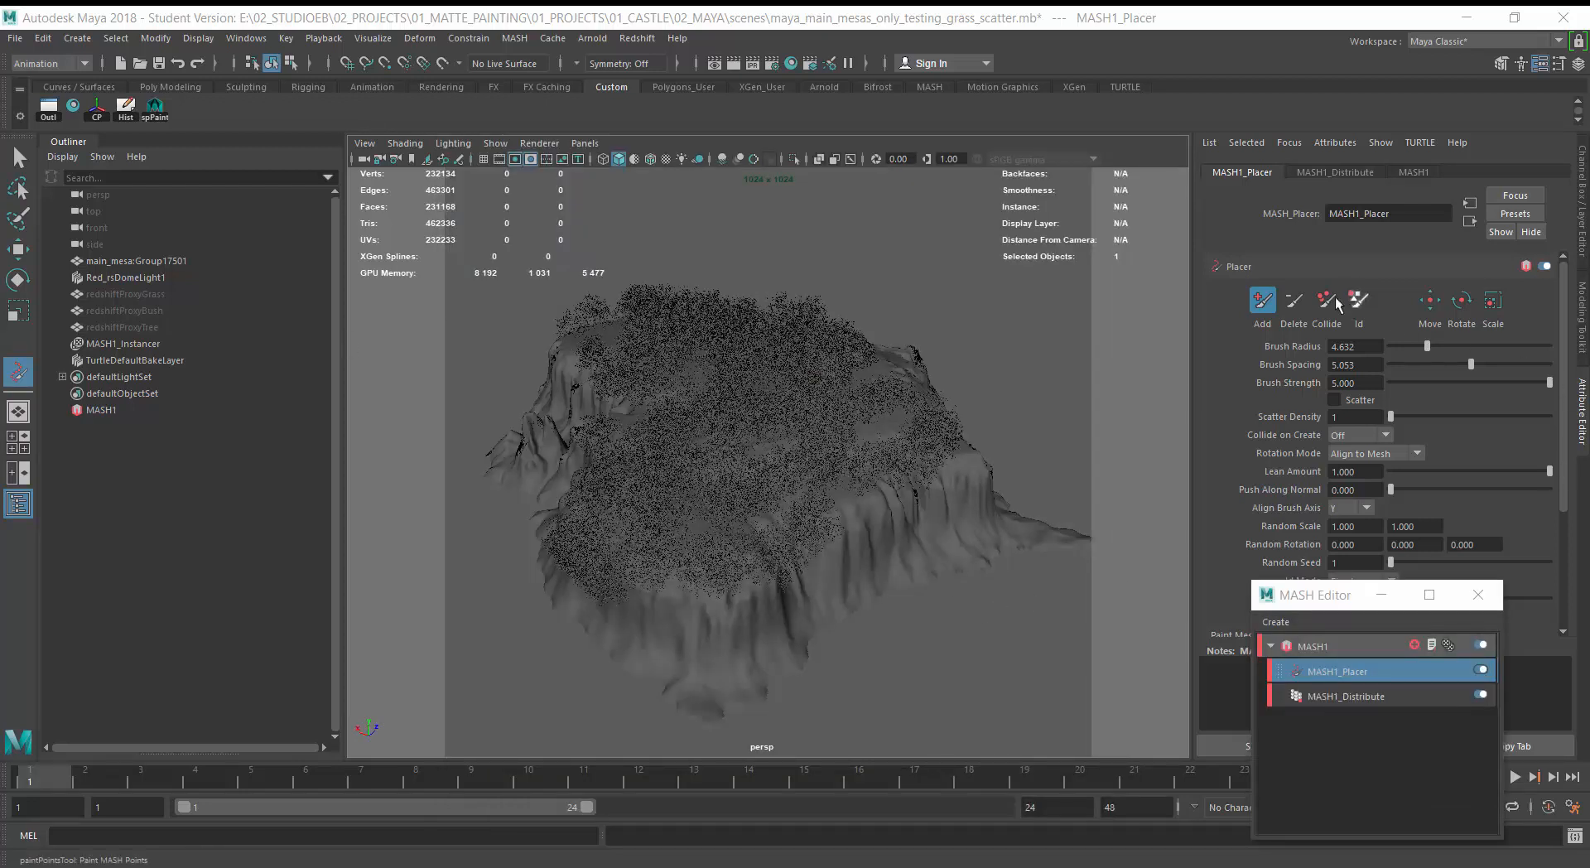
click(1293, 299)
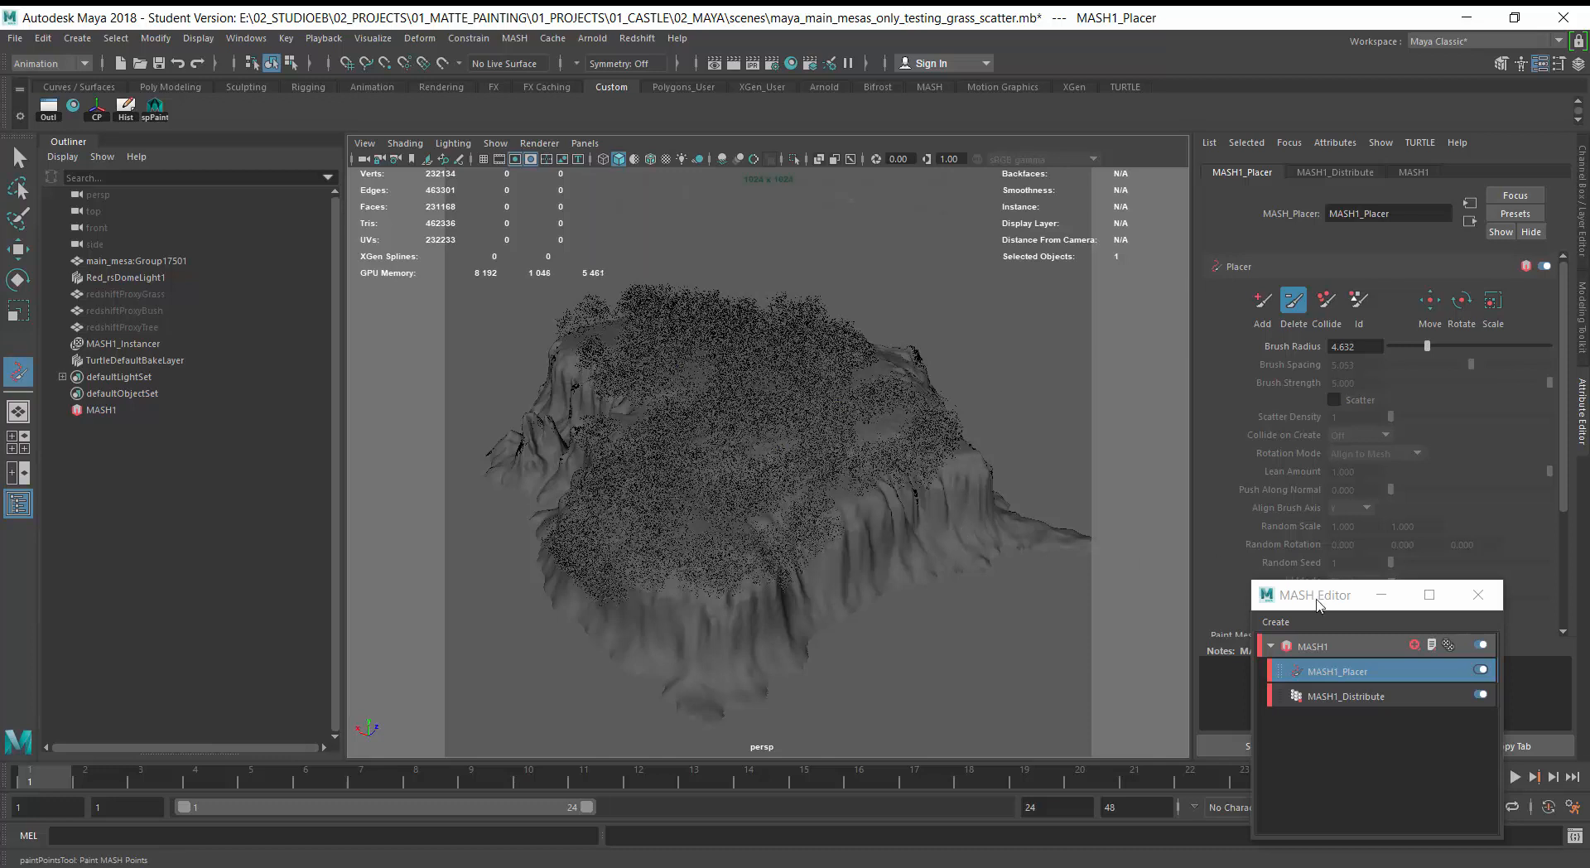
drag(1318, 602, 1180, 661)
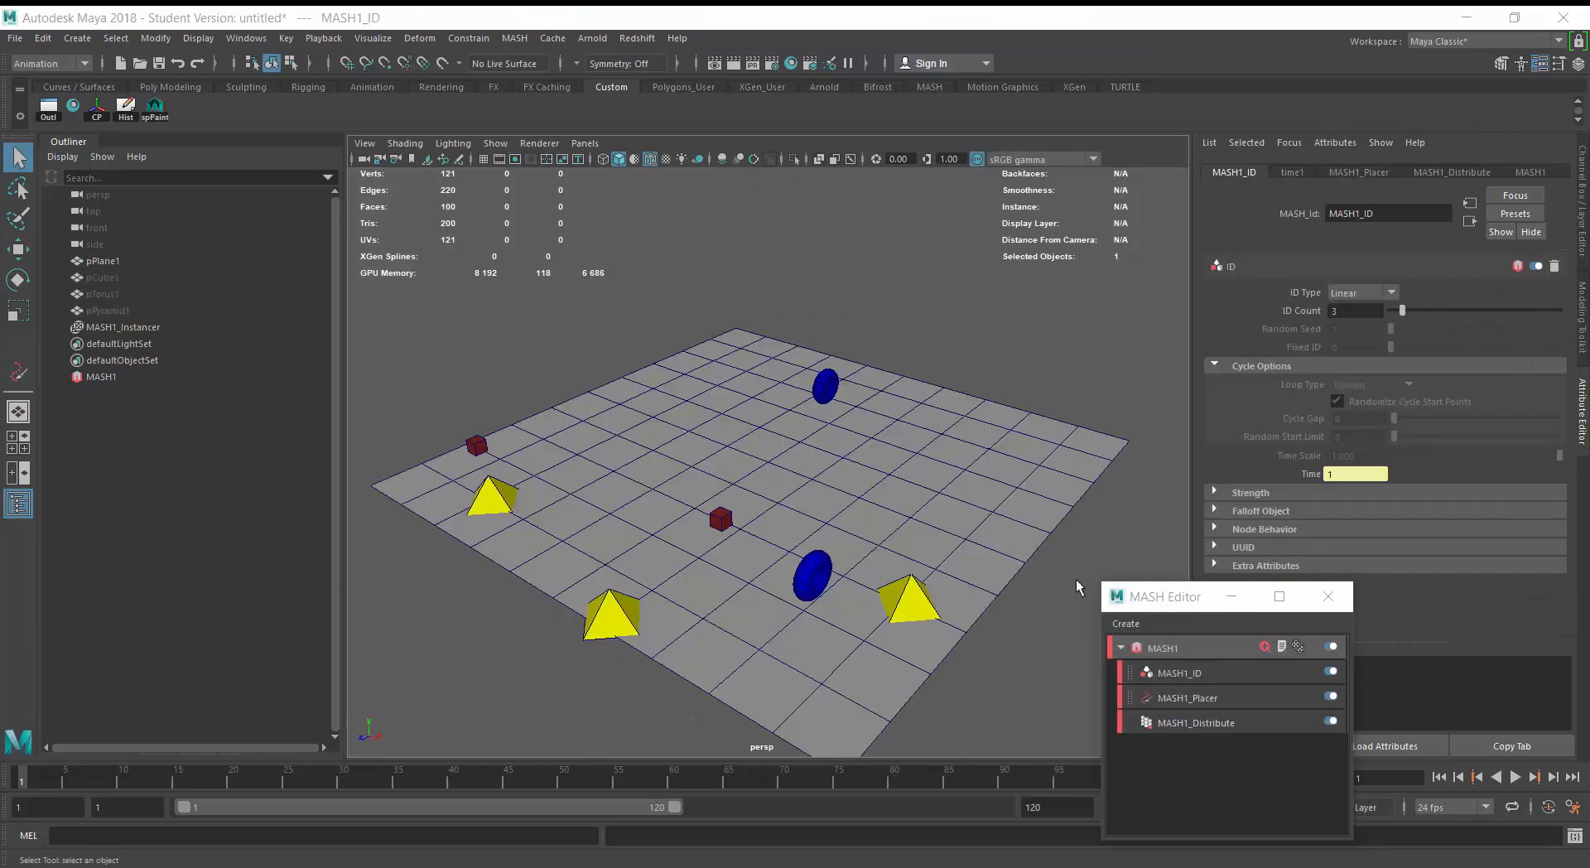
In the simple primitives test scene, examine which objects MASH1_Instancer uses and their order.
drag(1184, 610, 1199, 534)
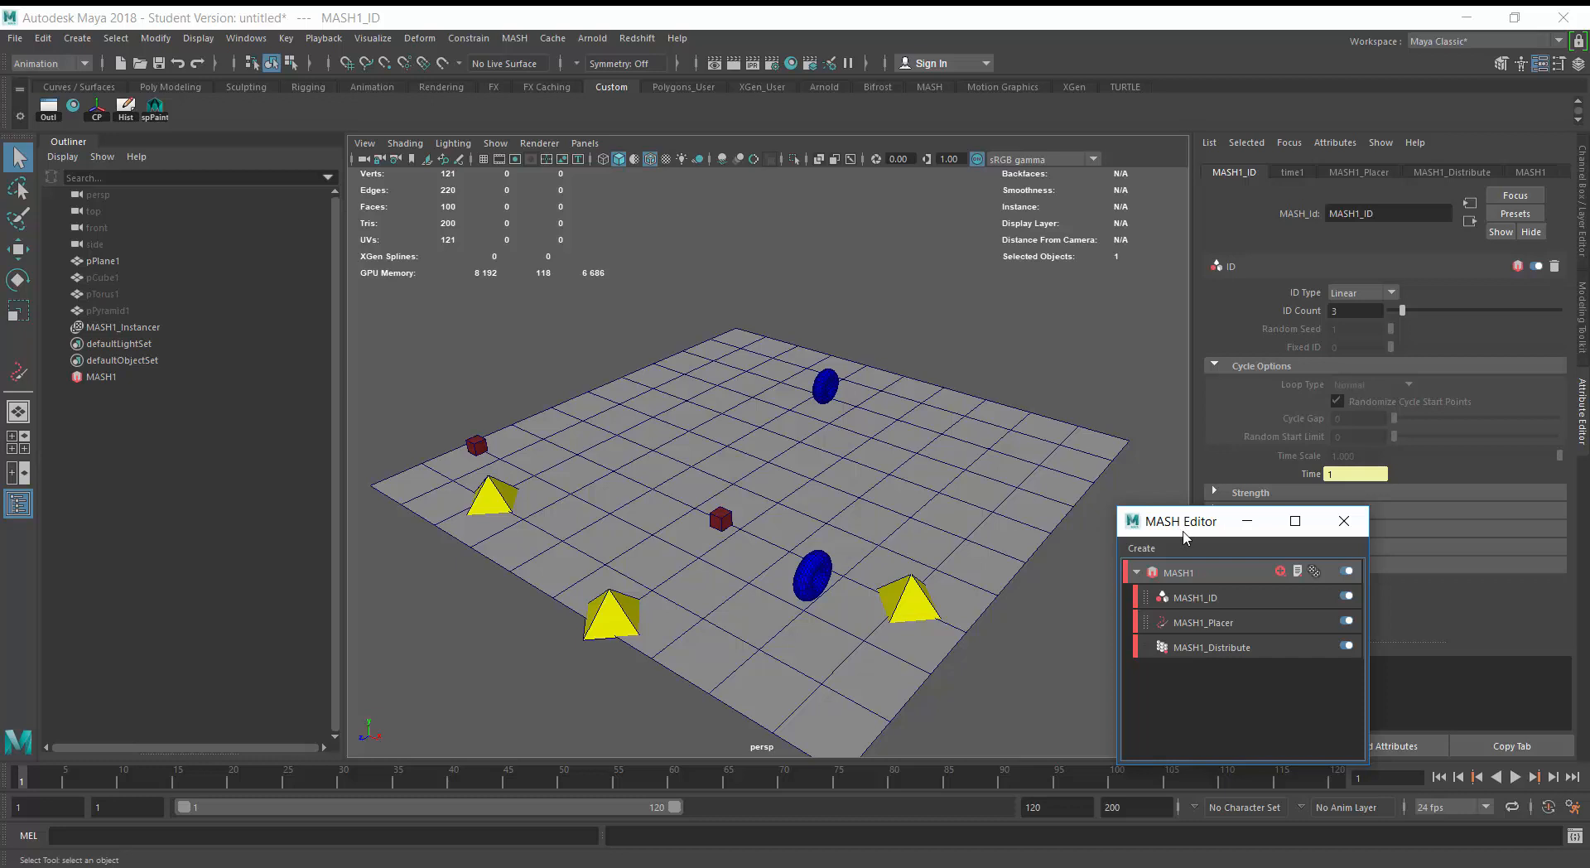
drag(1184, 536, 1135, 509)
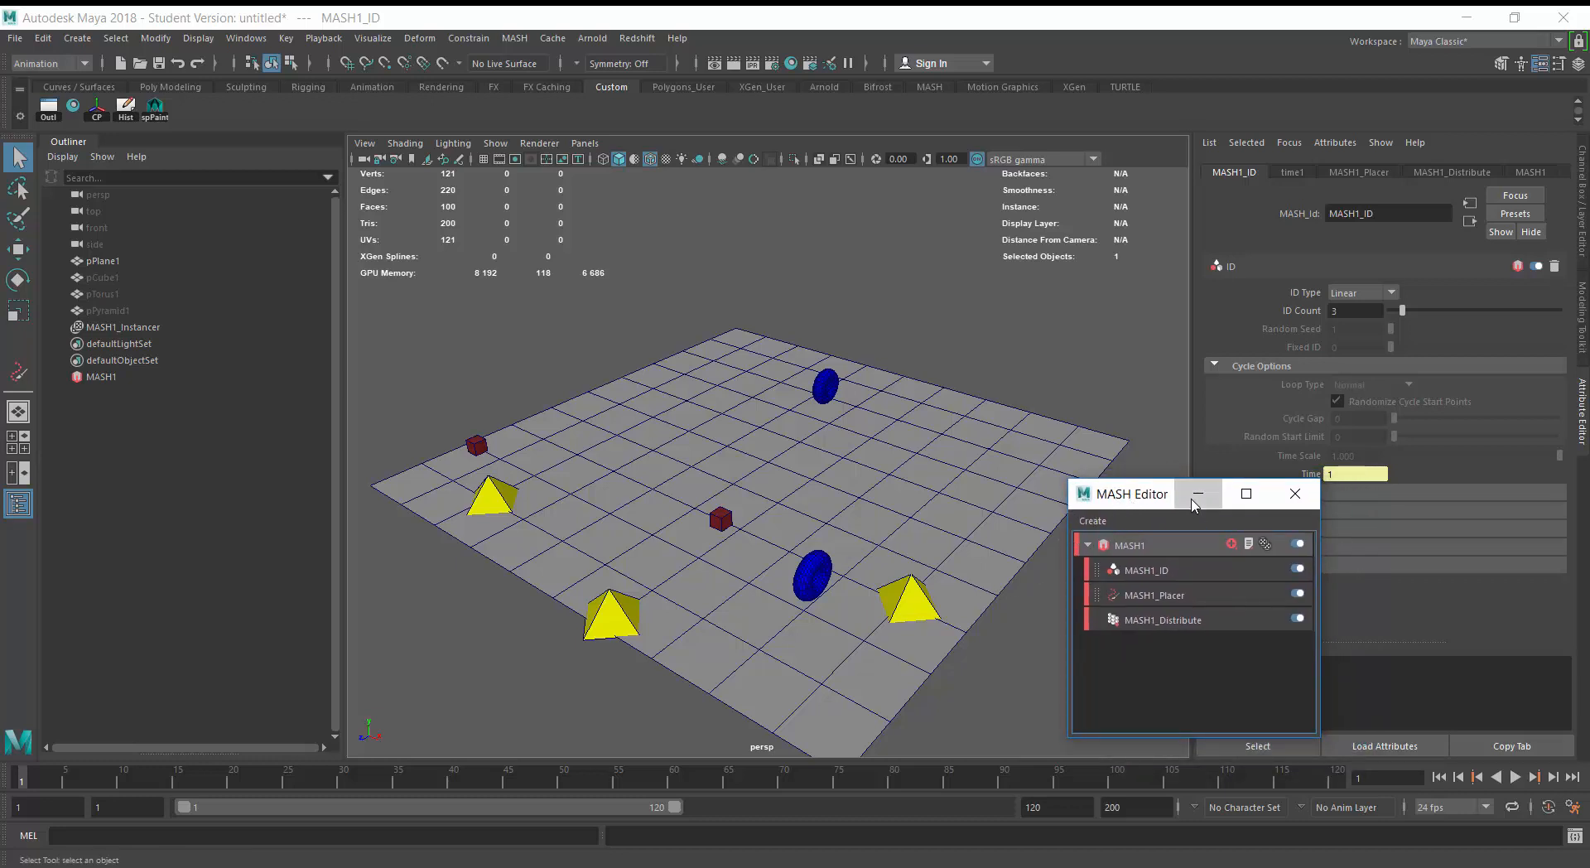
drag(1159, 506, 1234, 510)
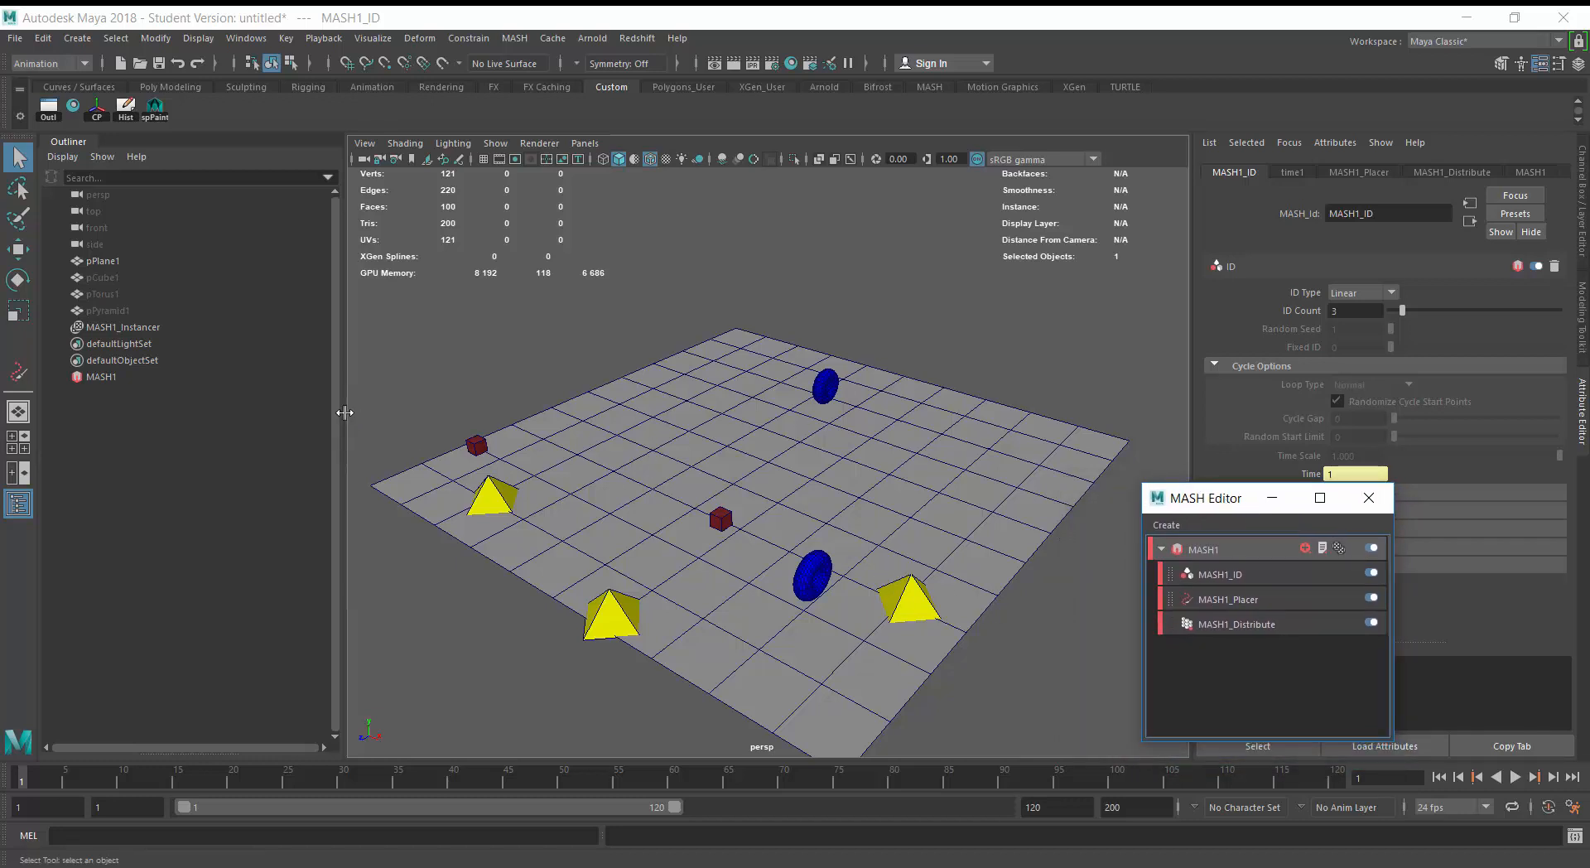
click(139, 328)
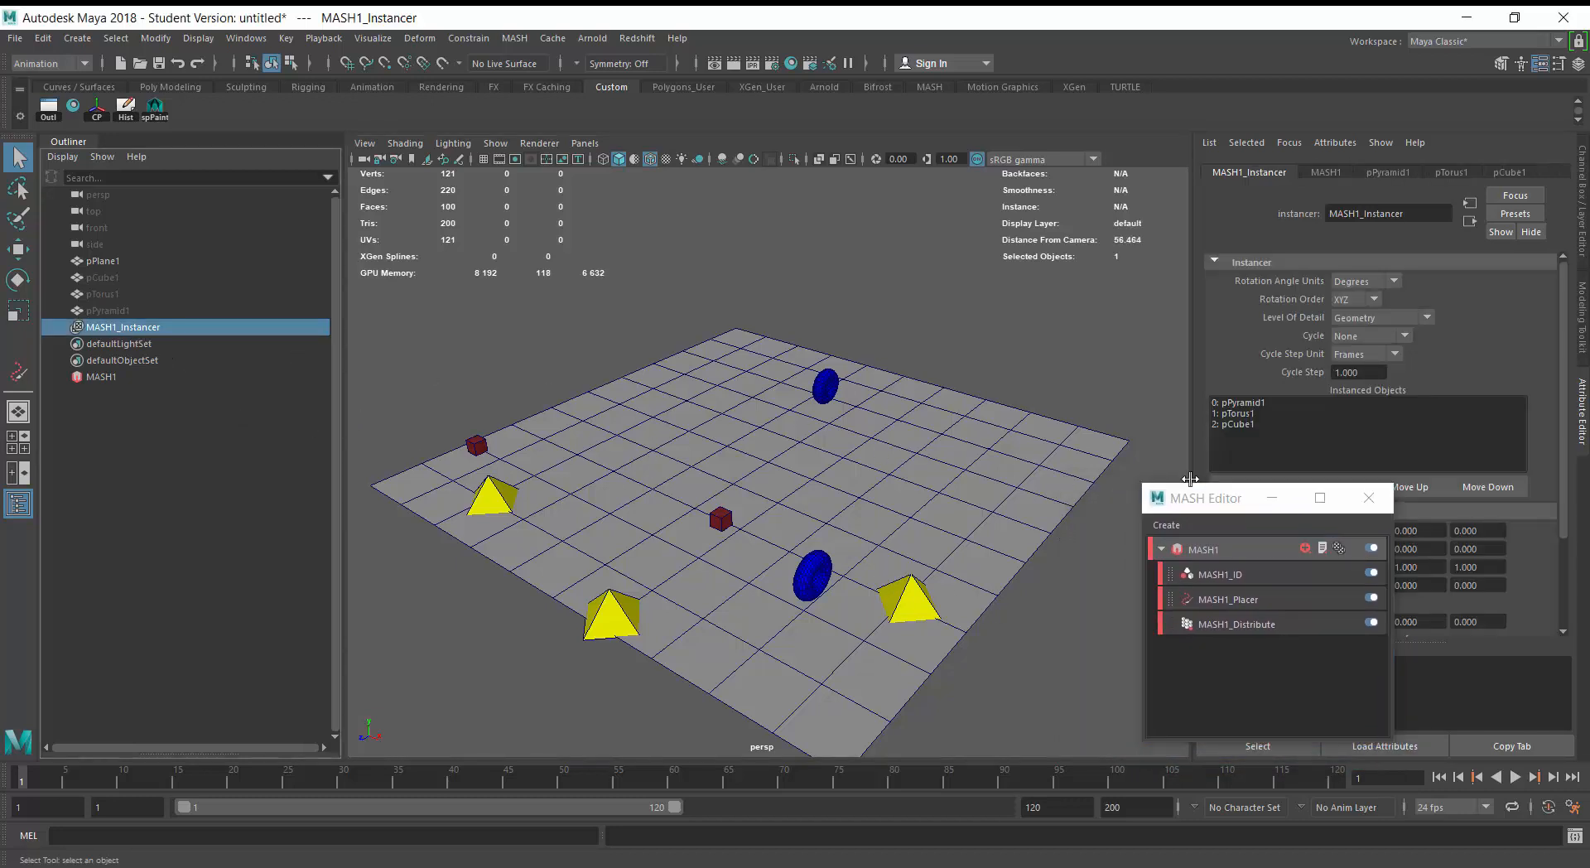
Scale the source cube pCube1 uniformly to 1.850 so its instances match the other shapes better, and deselect it.
click(101, 279)
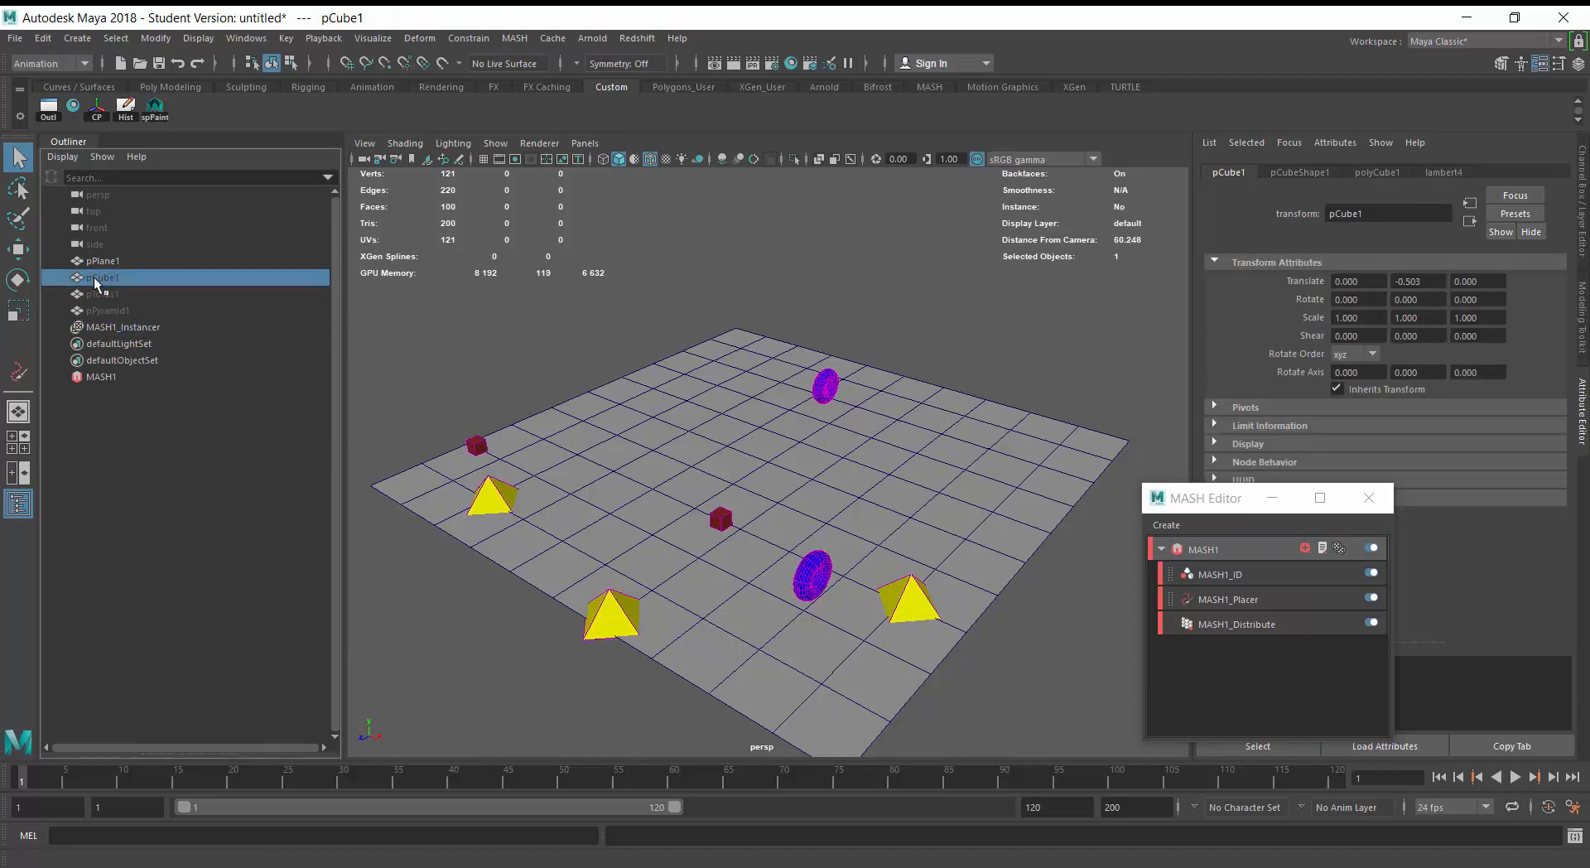
click(19, 310)
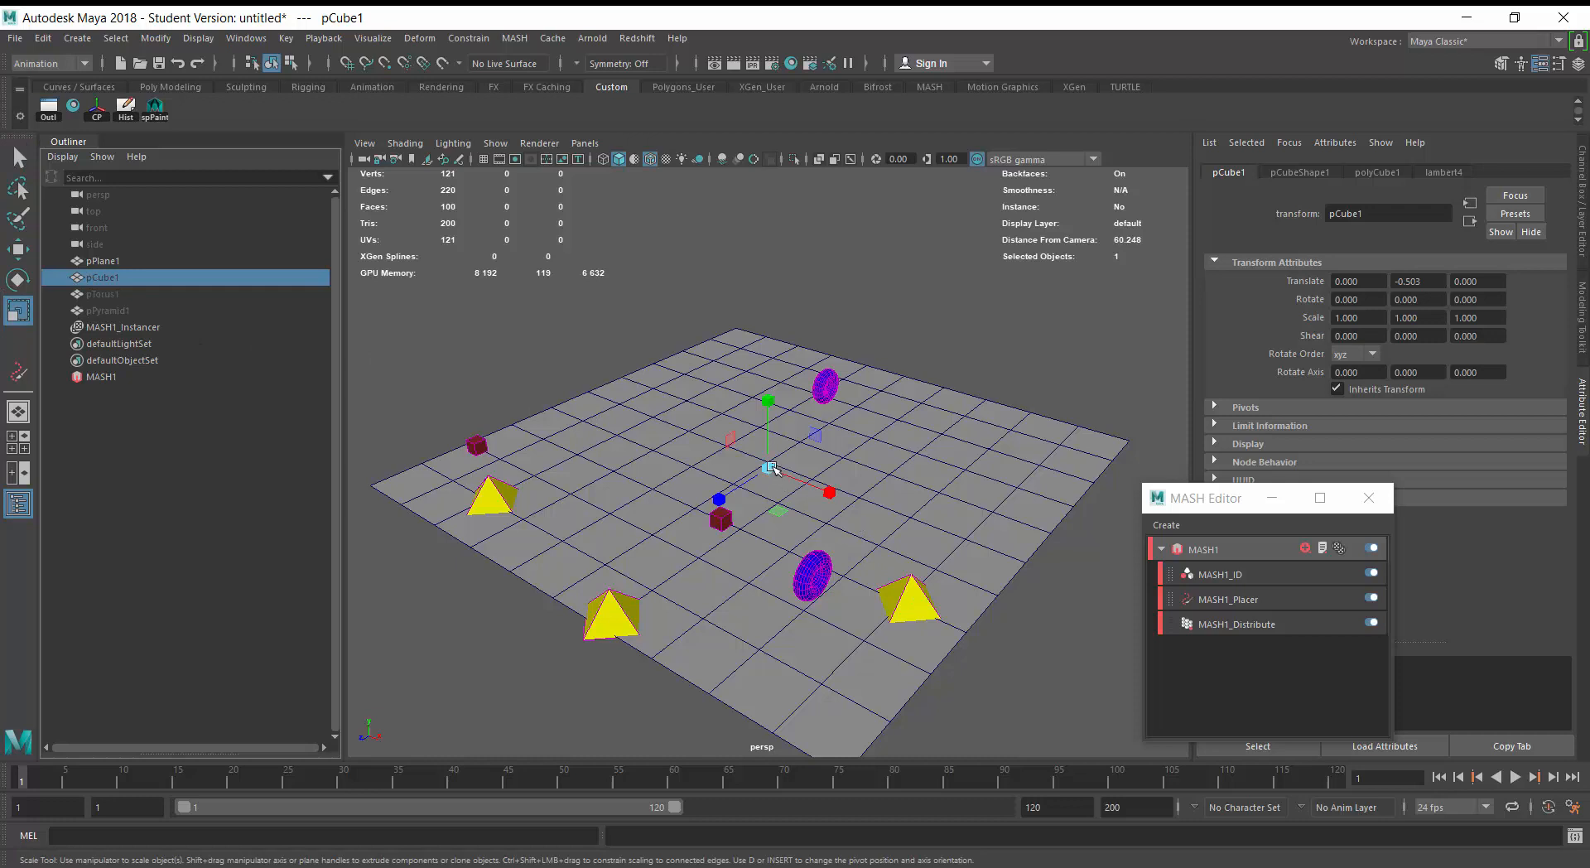
drag(767, 469, 778, 469)
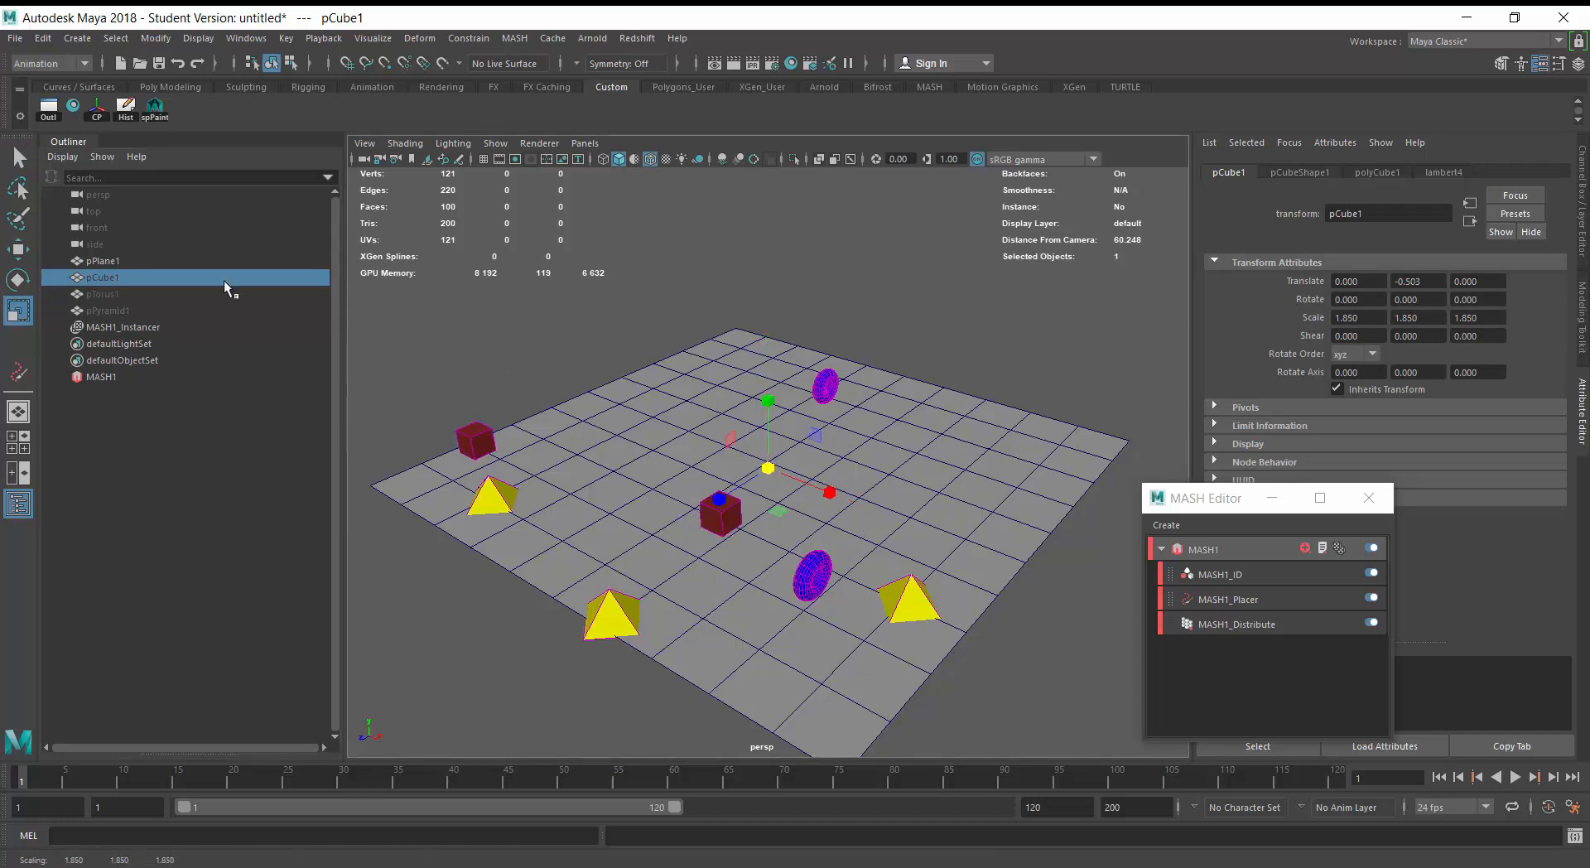
click(97, 196)
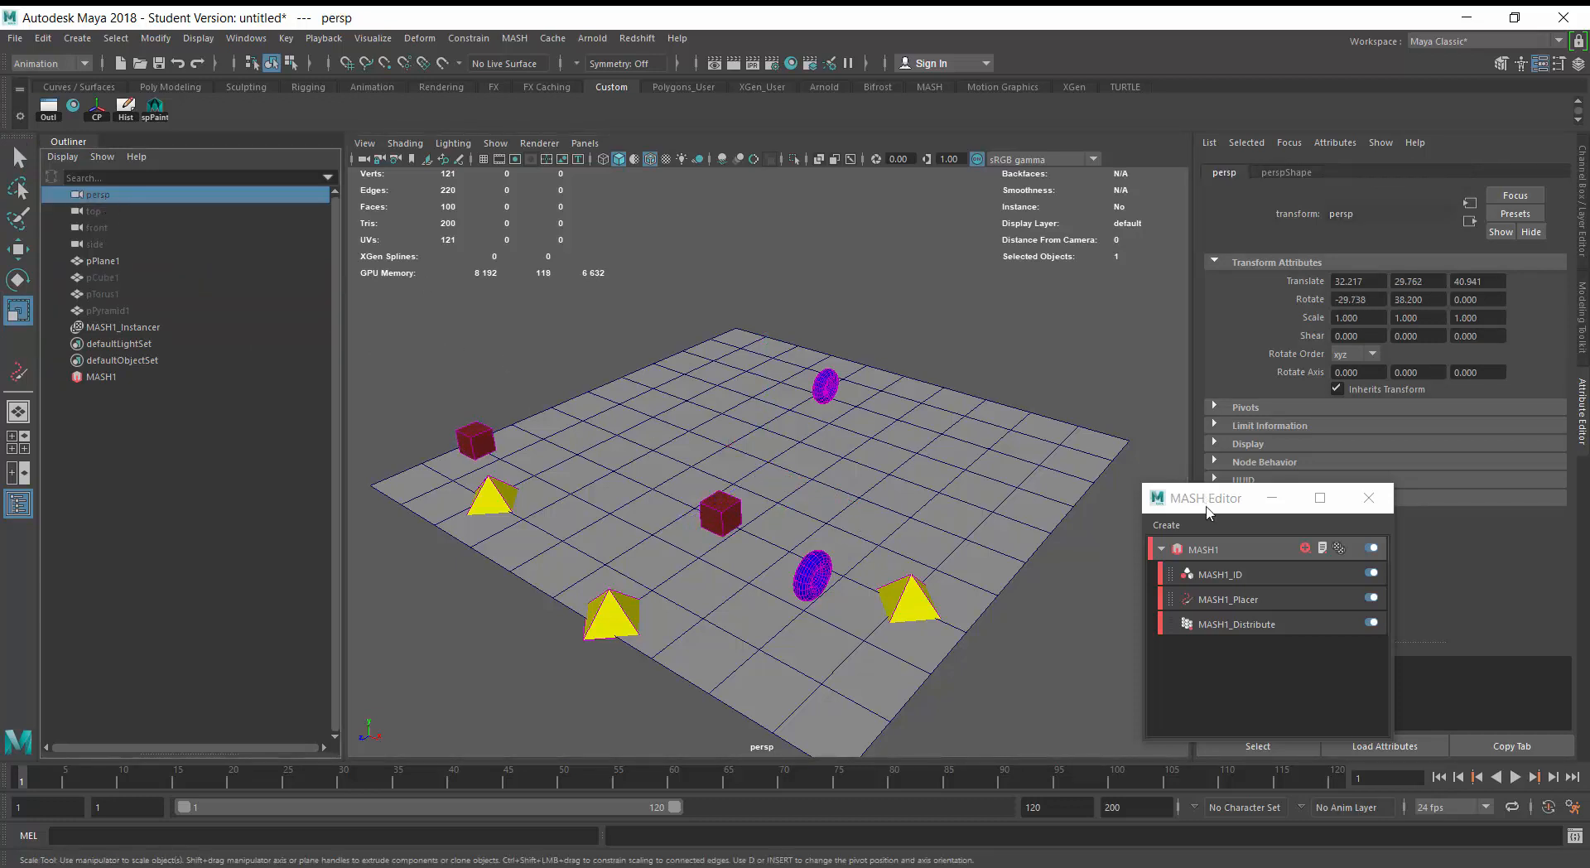
Set the Number of Points of MASH1_Distribute to 0 to clear the shapes scattered on the plane.
drag(1169, 497, 1151, 330)
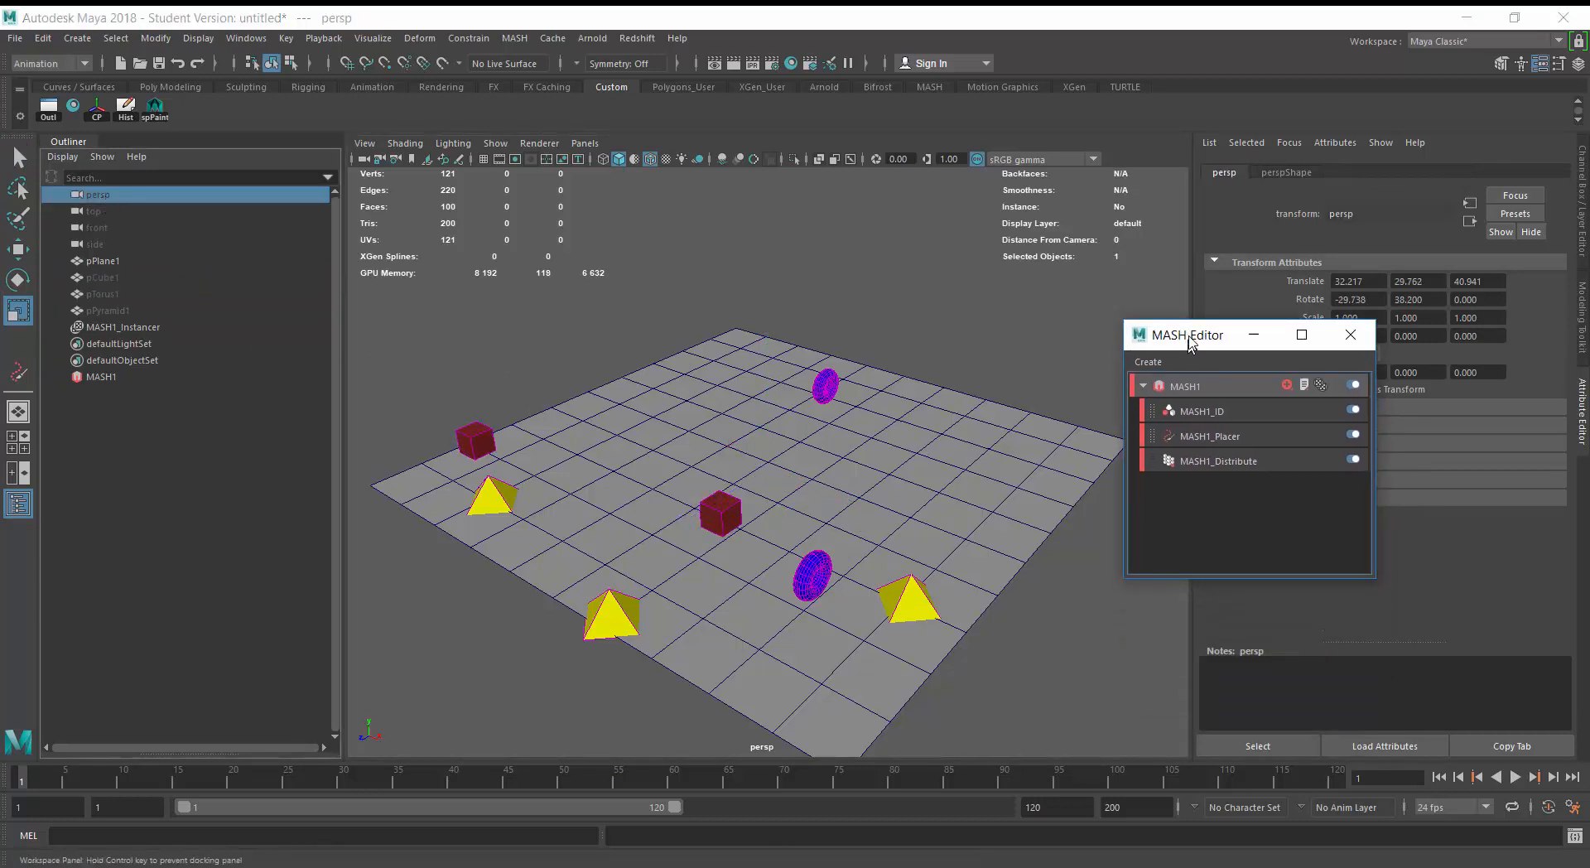
click(973, 497)
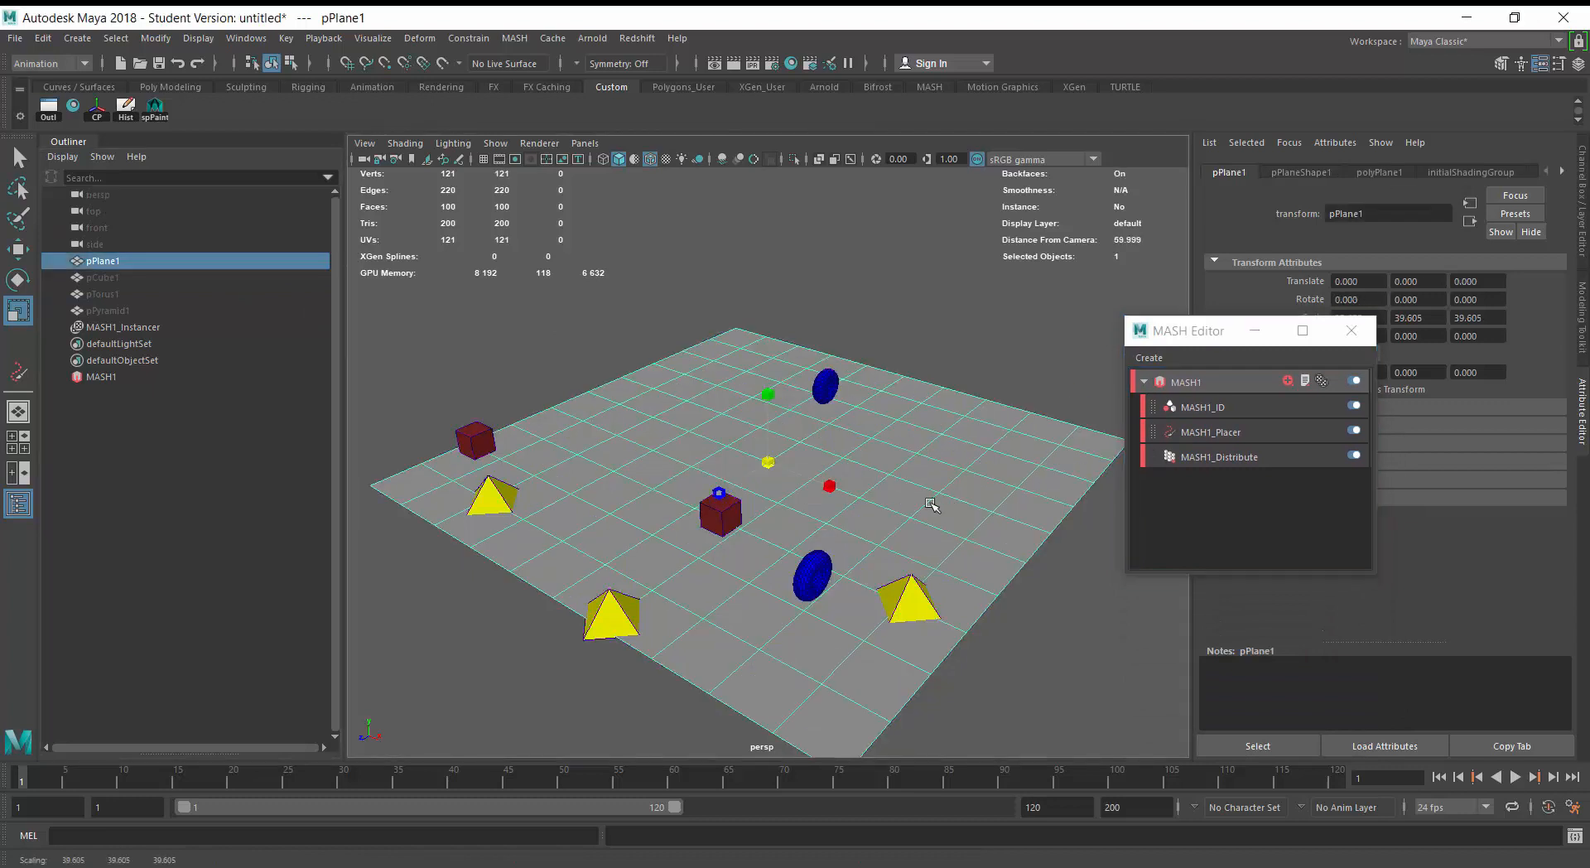
click(1217, 432)
click(1207, 456)
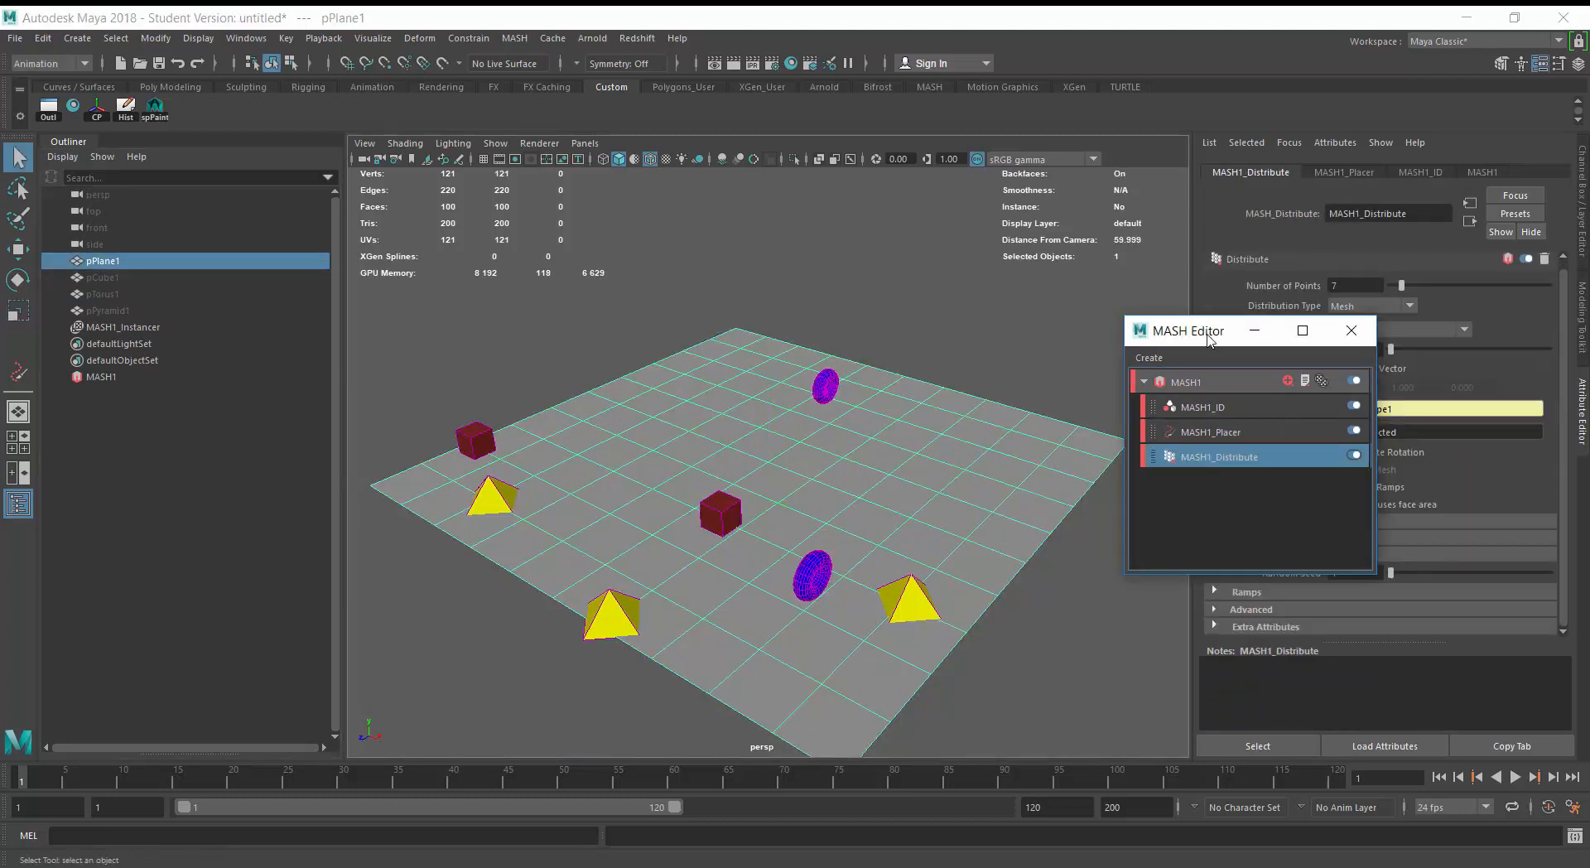
drag(1202, 335, 1185, 505)
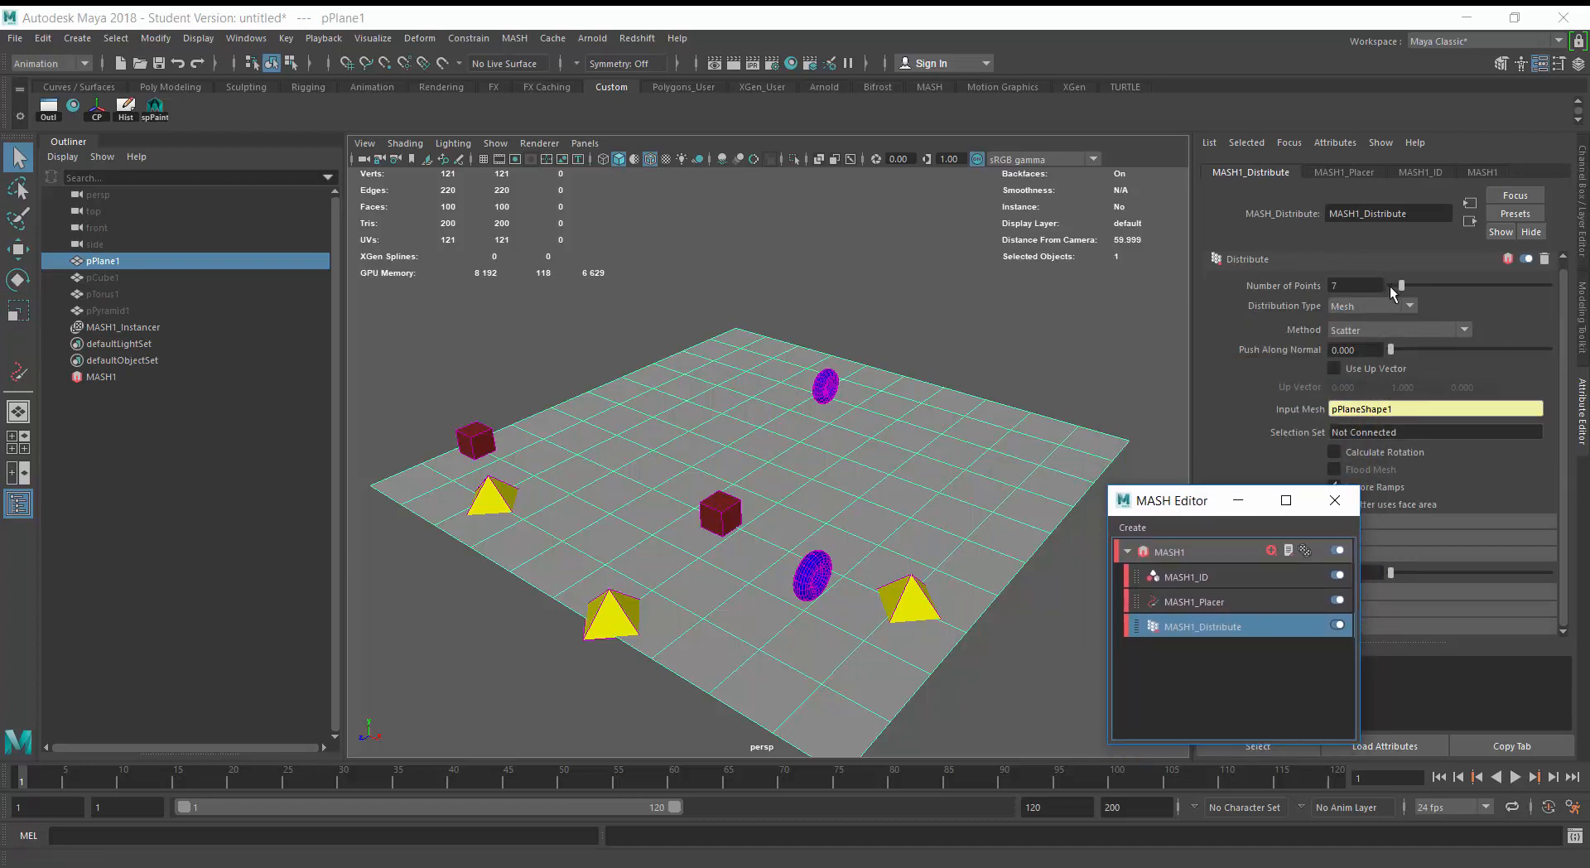
drag(1392, 291, 1356, 298)
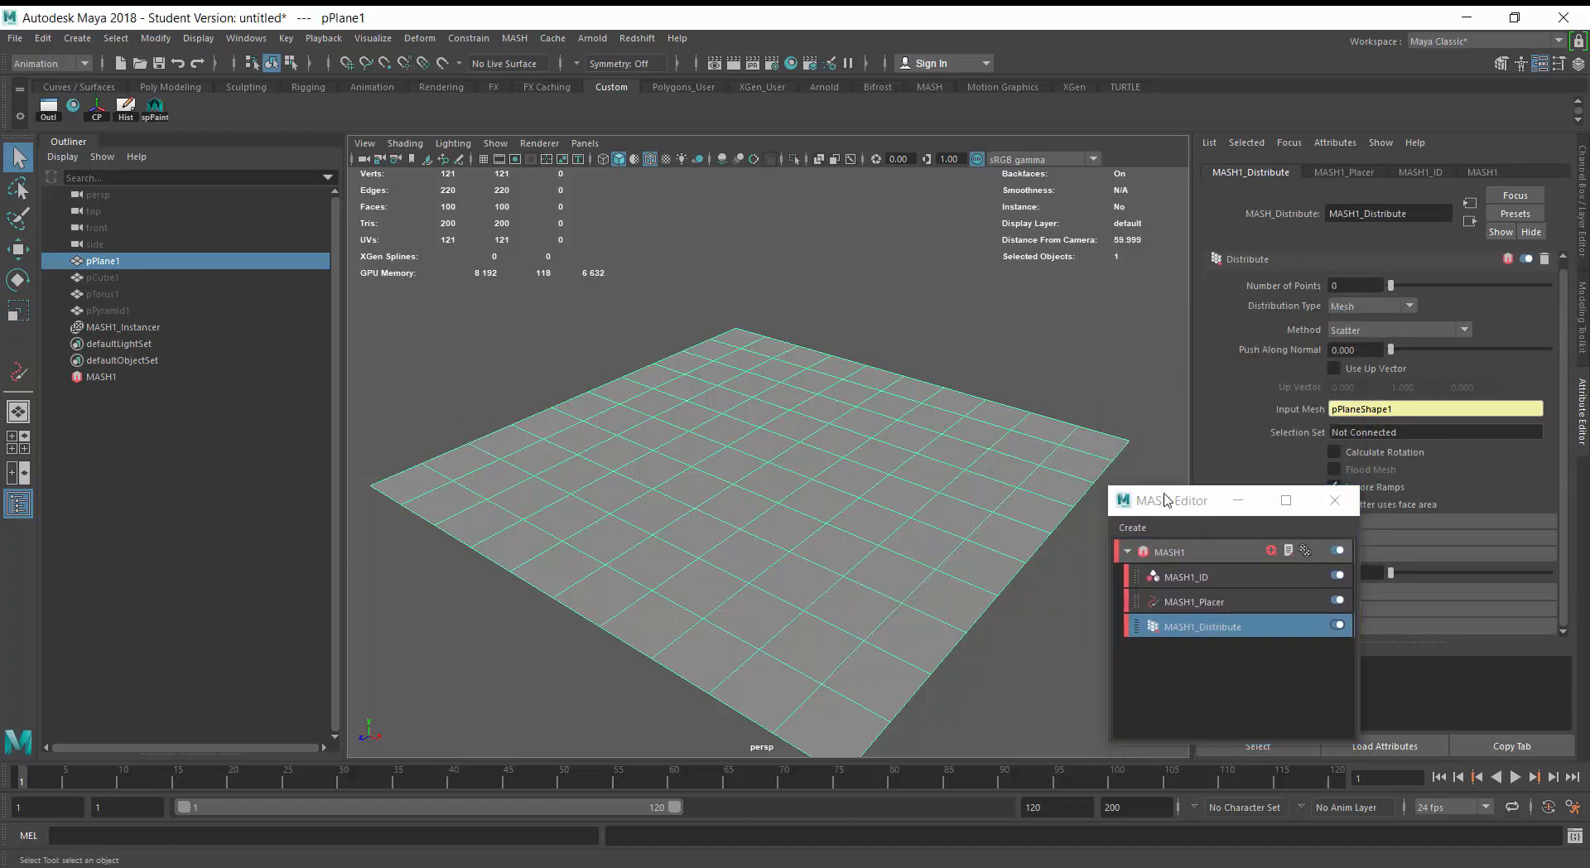
Paint a curved, hooked row of mixed shapes across the middle of the plane with MASH1_Placer's Add brush.
drag(1164, 499, 1027, 551)
click(1209, 479)
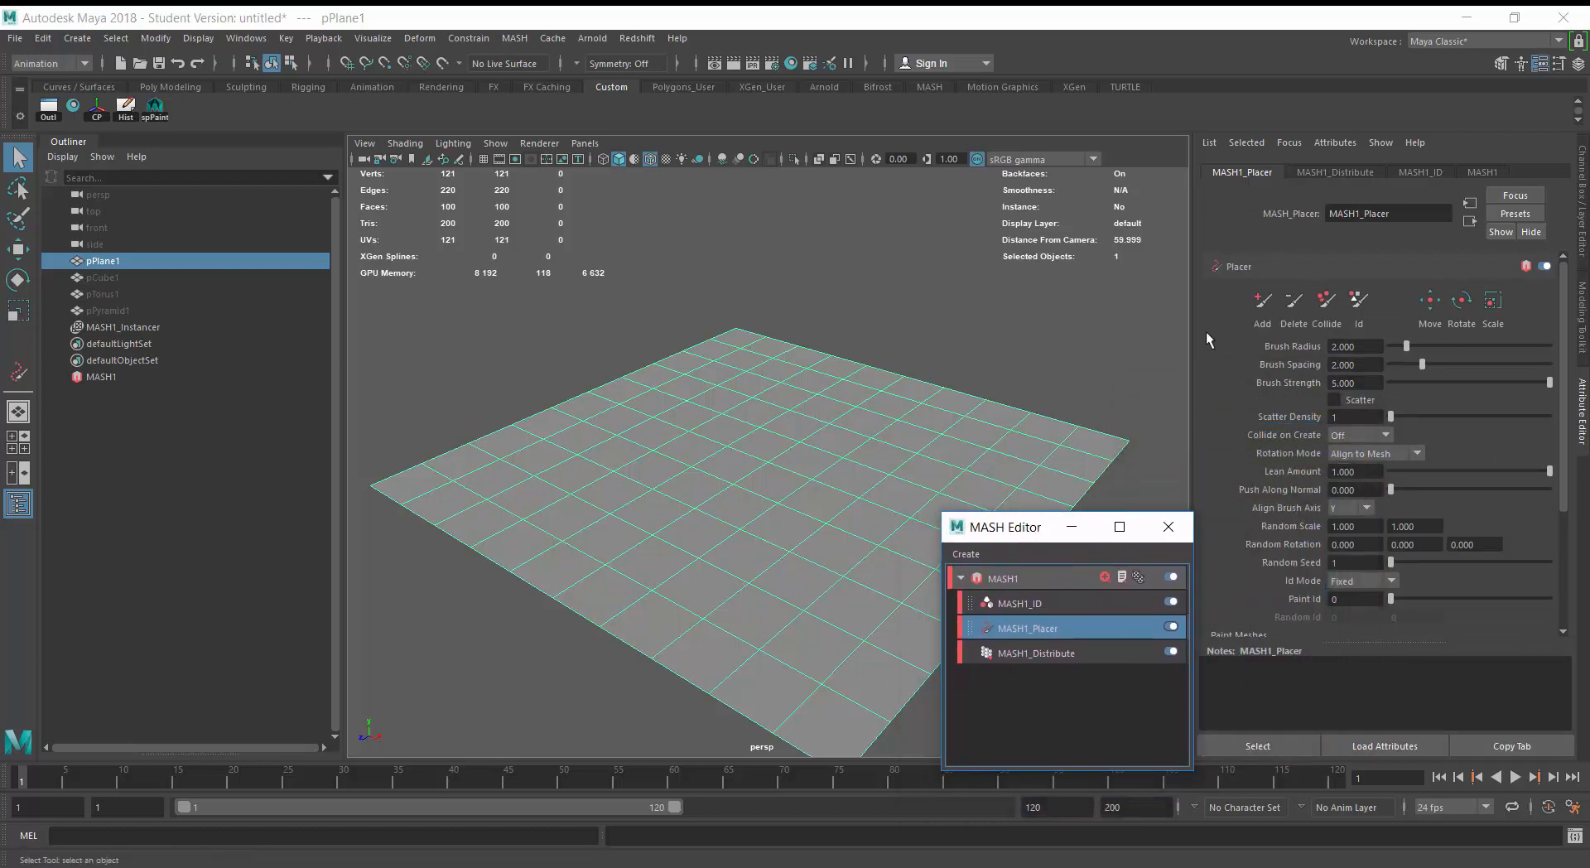
click(1262, 300)
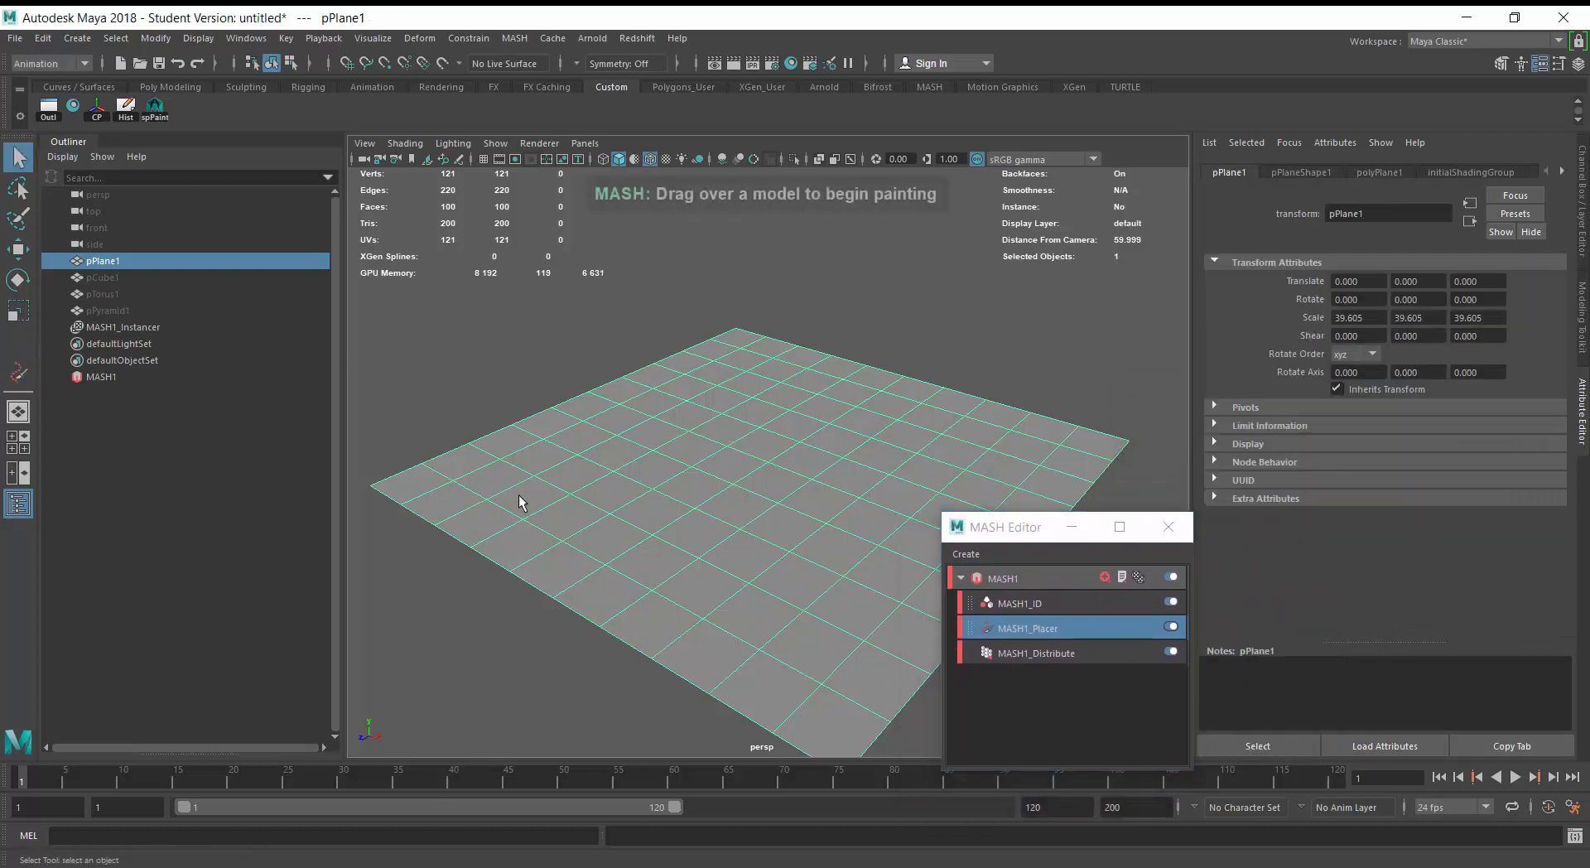
drag(568, 477, 685, 507)
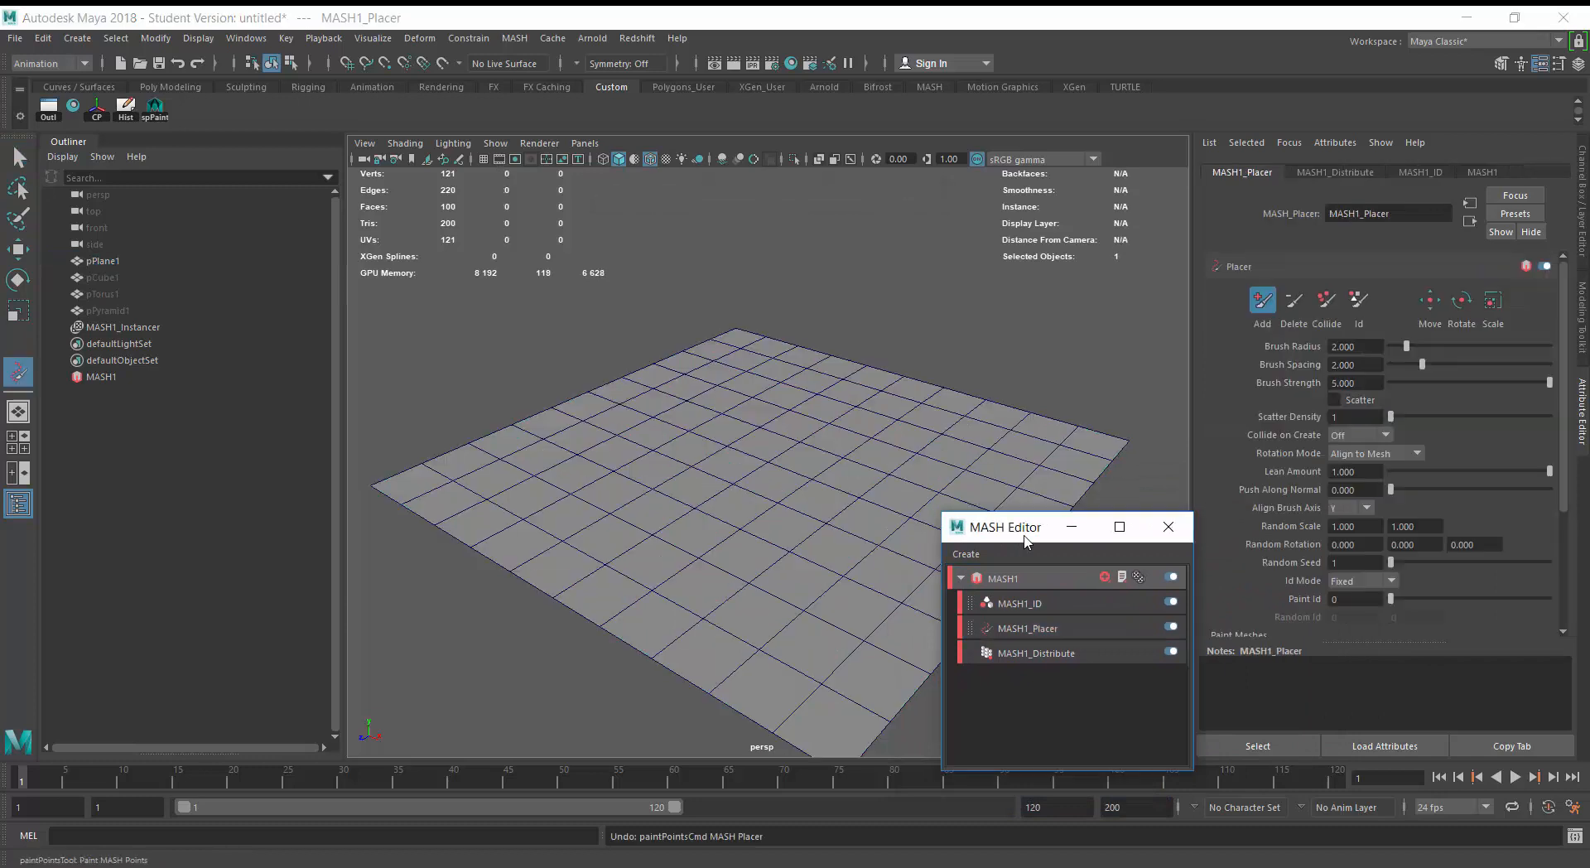
drag(1025, 540, 1029, 523)
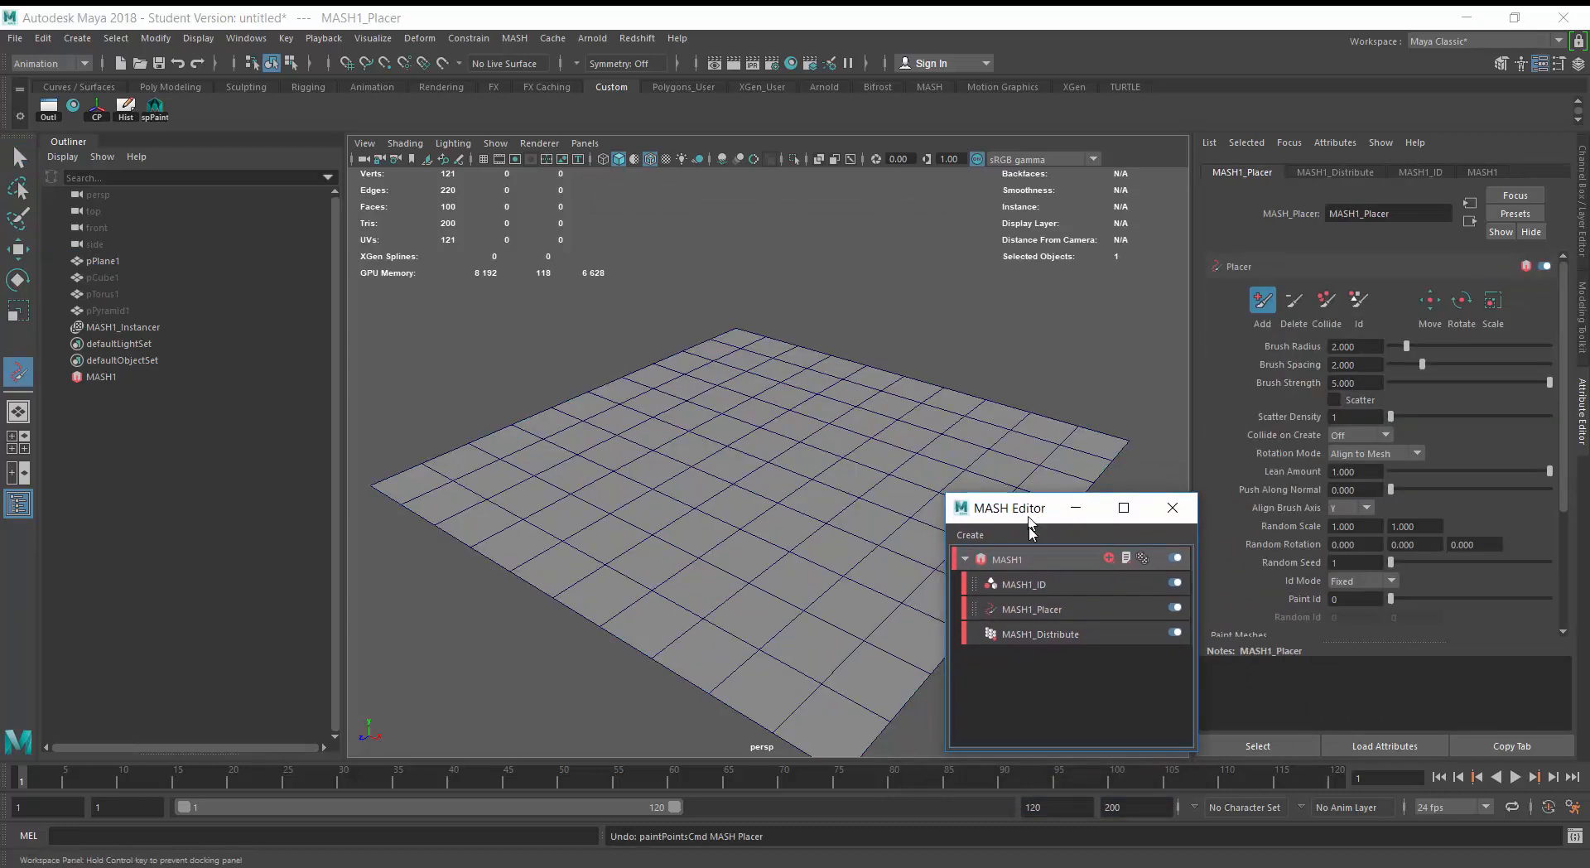
click(1035, 611)
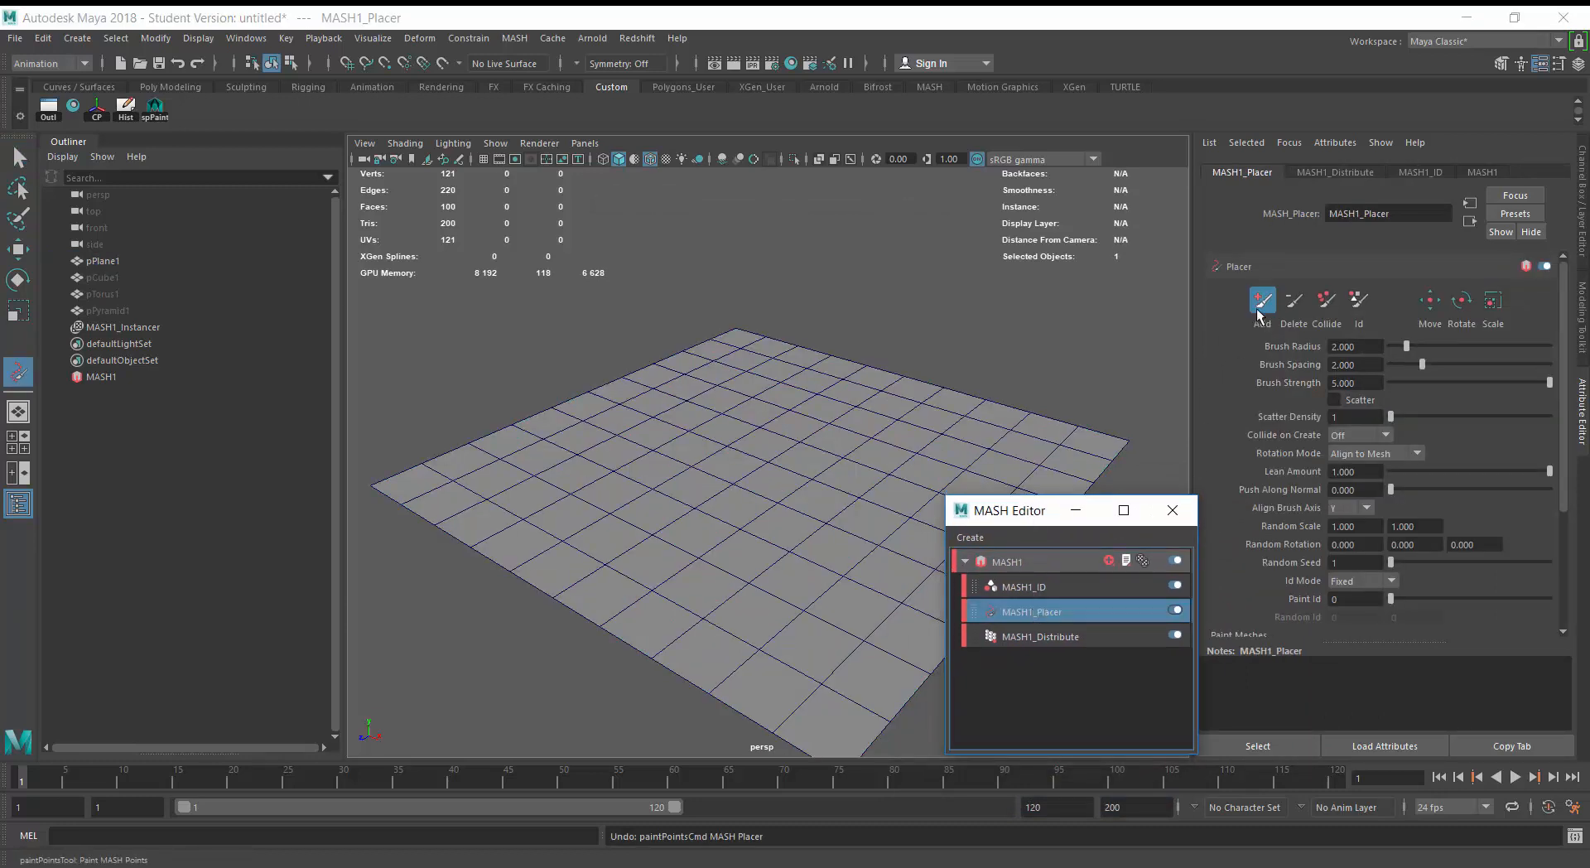
click(536, 484)
mouse_move(539, 484)
mouse_down()
mouse_move(677, 548)
mouse_move(794, 497)
mouse_move(741, 439)
mouse_move(665, 478)
mouse_move(724, 474)
mouse_up()
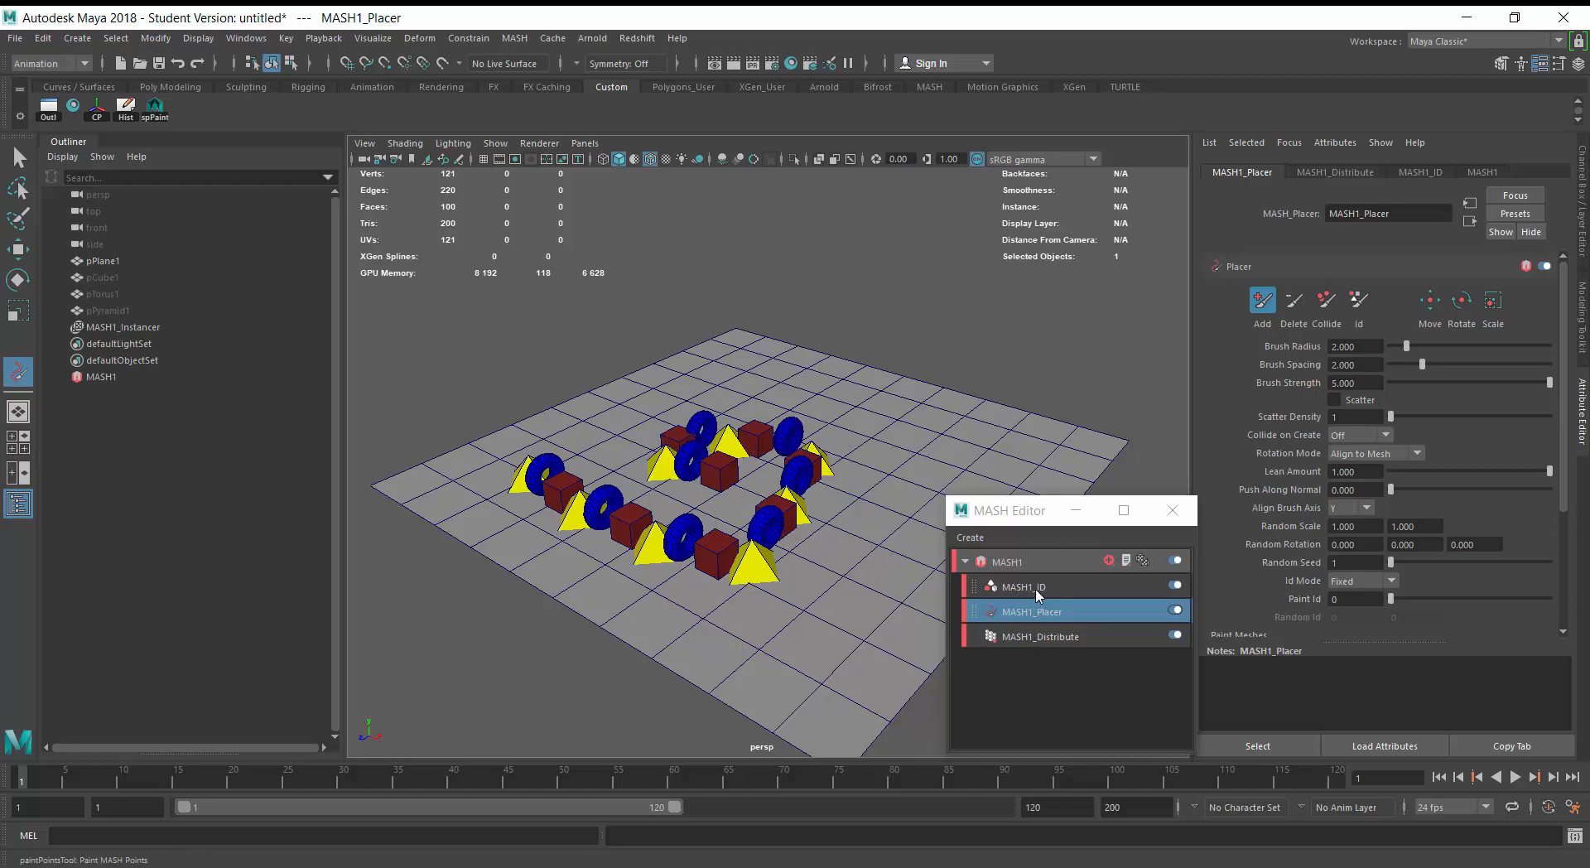
Disable the MASH1_ID node and paint a straight row of pyramids diagonally across the plane beside the curved row.
click(1174, 584)
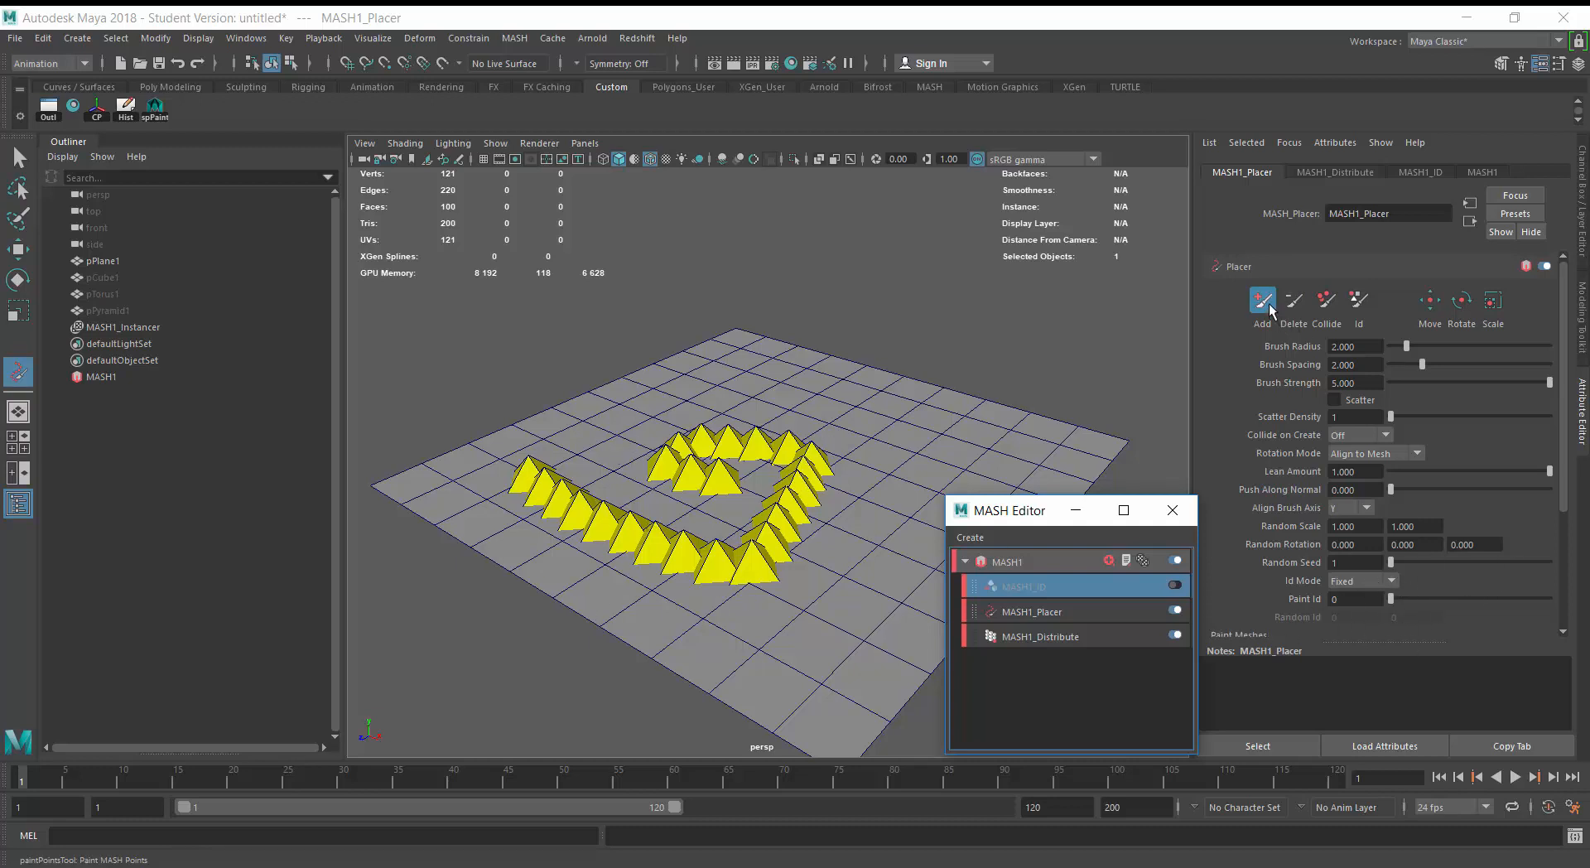
drag(1029, 519, 1082, 584)
click(1150, 674)
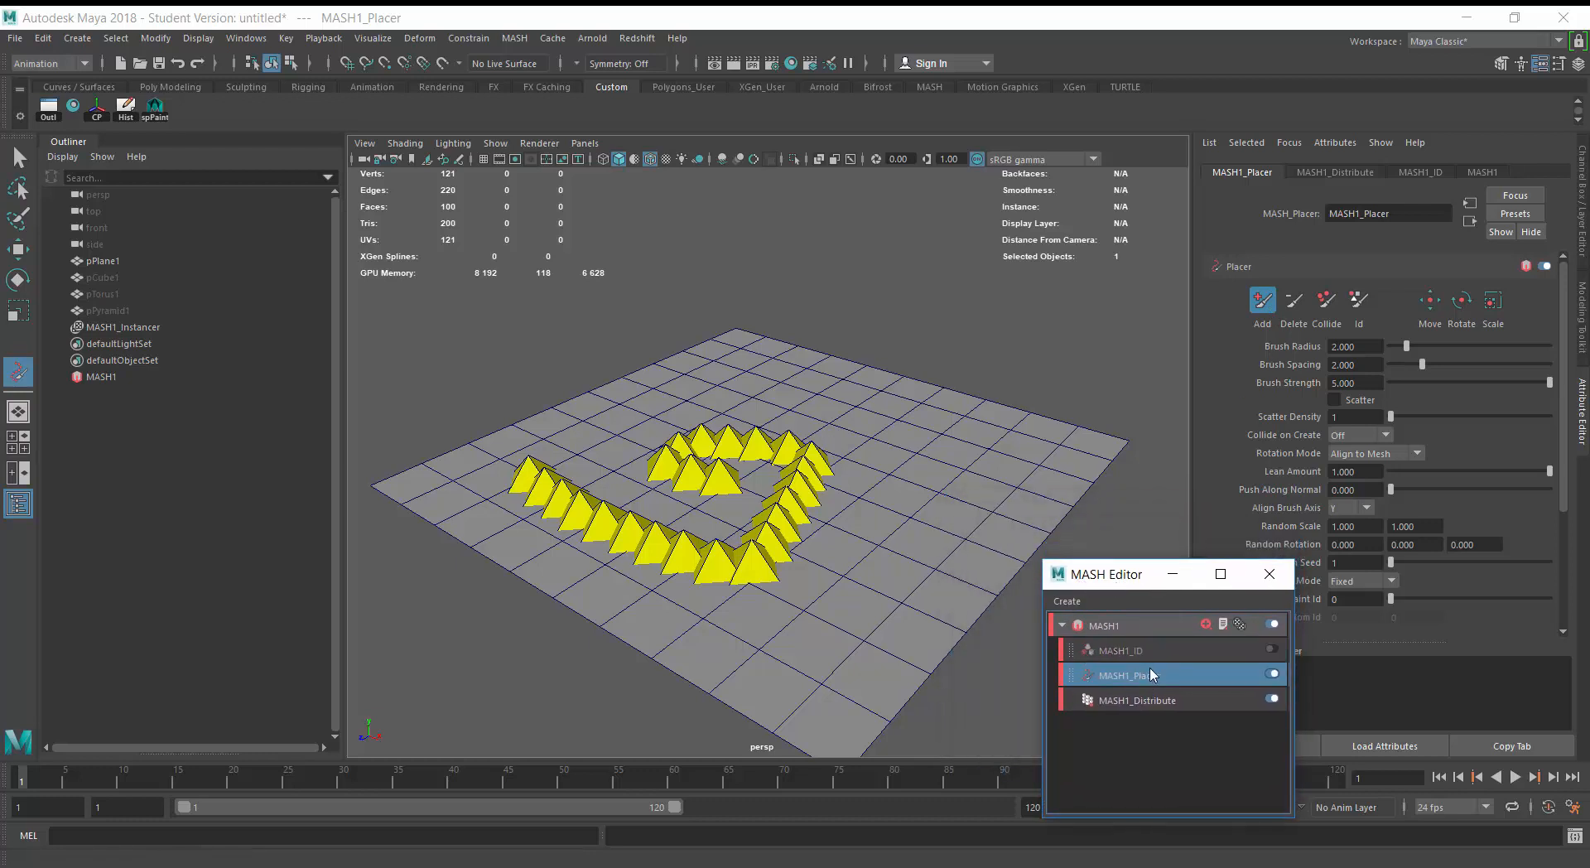
click(1262, 306)
mouse_move(949, 452)
mouse_down()
mouse_move(786, 658)
mouse_move(782, 692)
mouse_up()
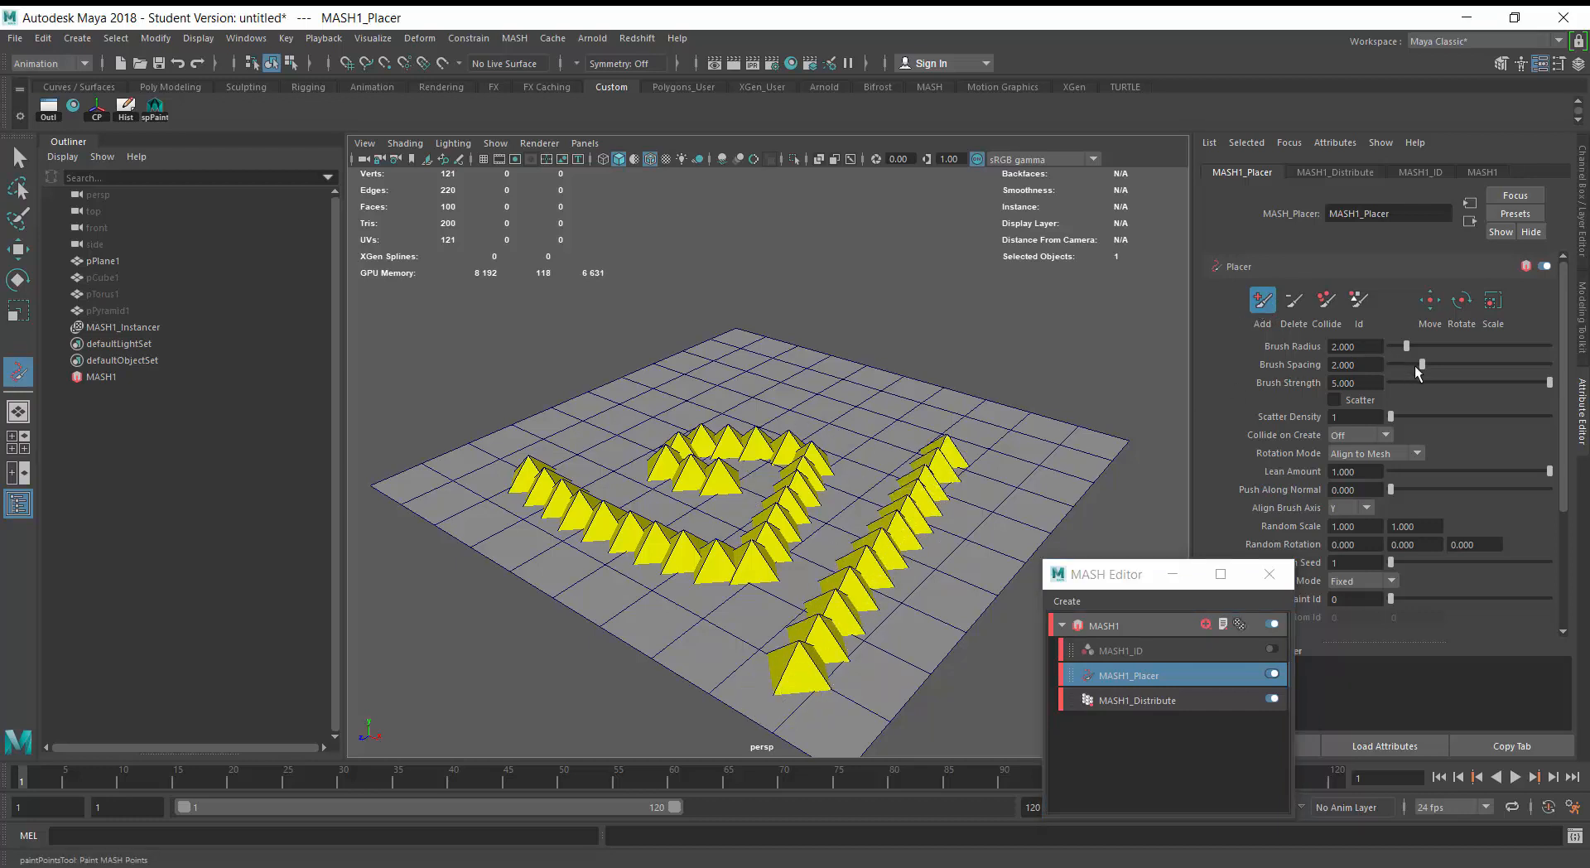
Set the Placer's Brush Spacing to 5.158 and paint widely spaced pyramids along the plane's two far edges.
drag(1424, 366, 1474, 367)
drag(745, 385, 1042, 453)
drag(686, 373, 414, 498)
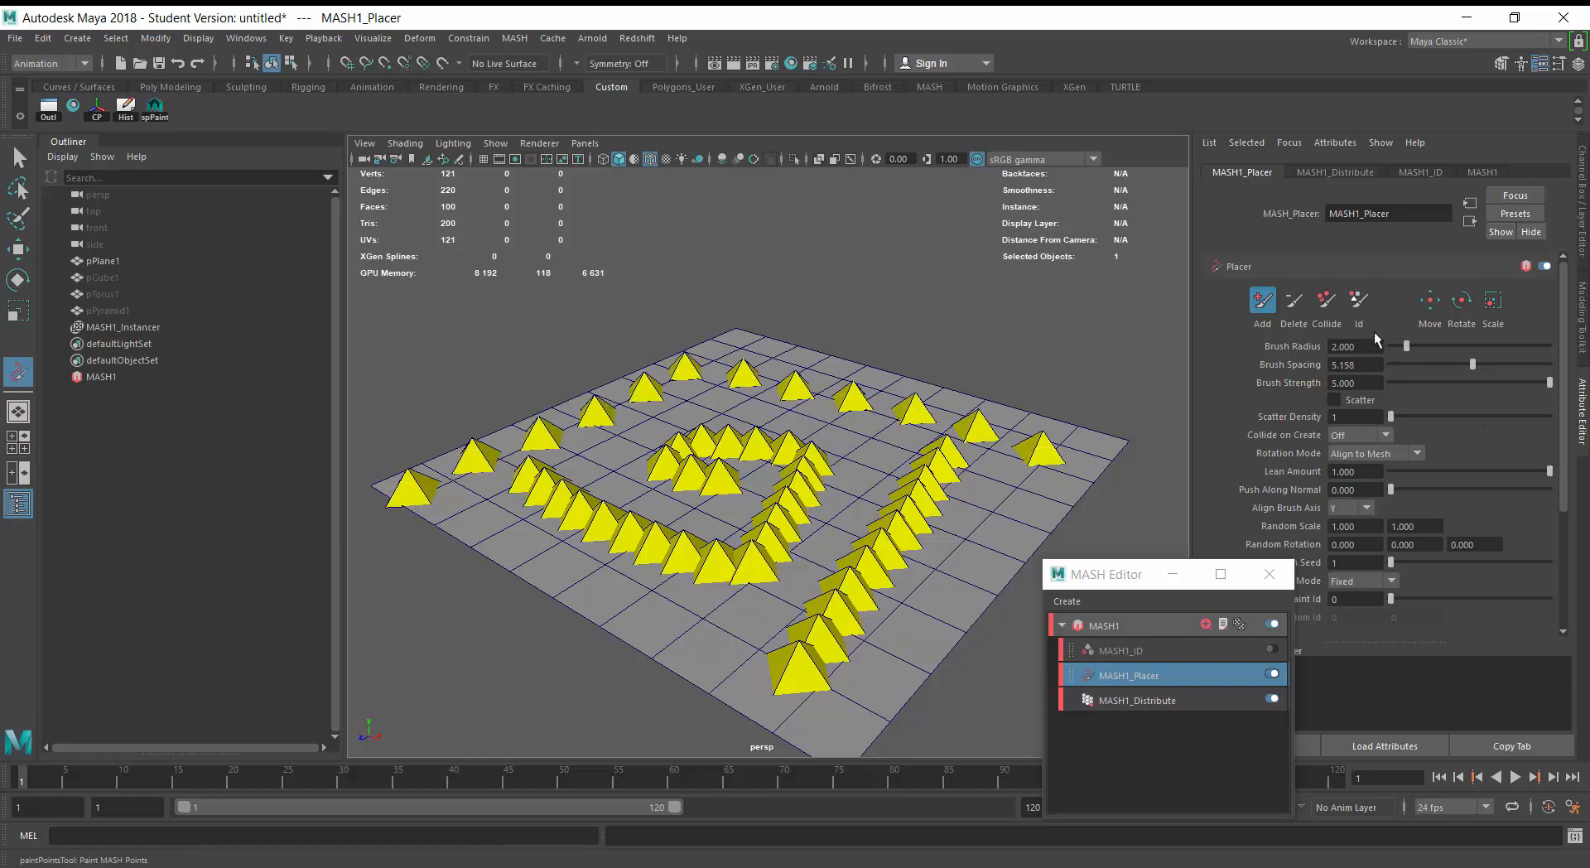
Erase all painted pyramids from the plane with the Placer's Delete brush.
click(1294, 299)
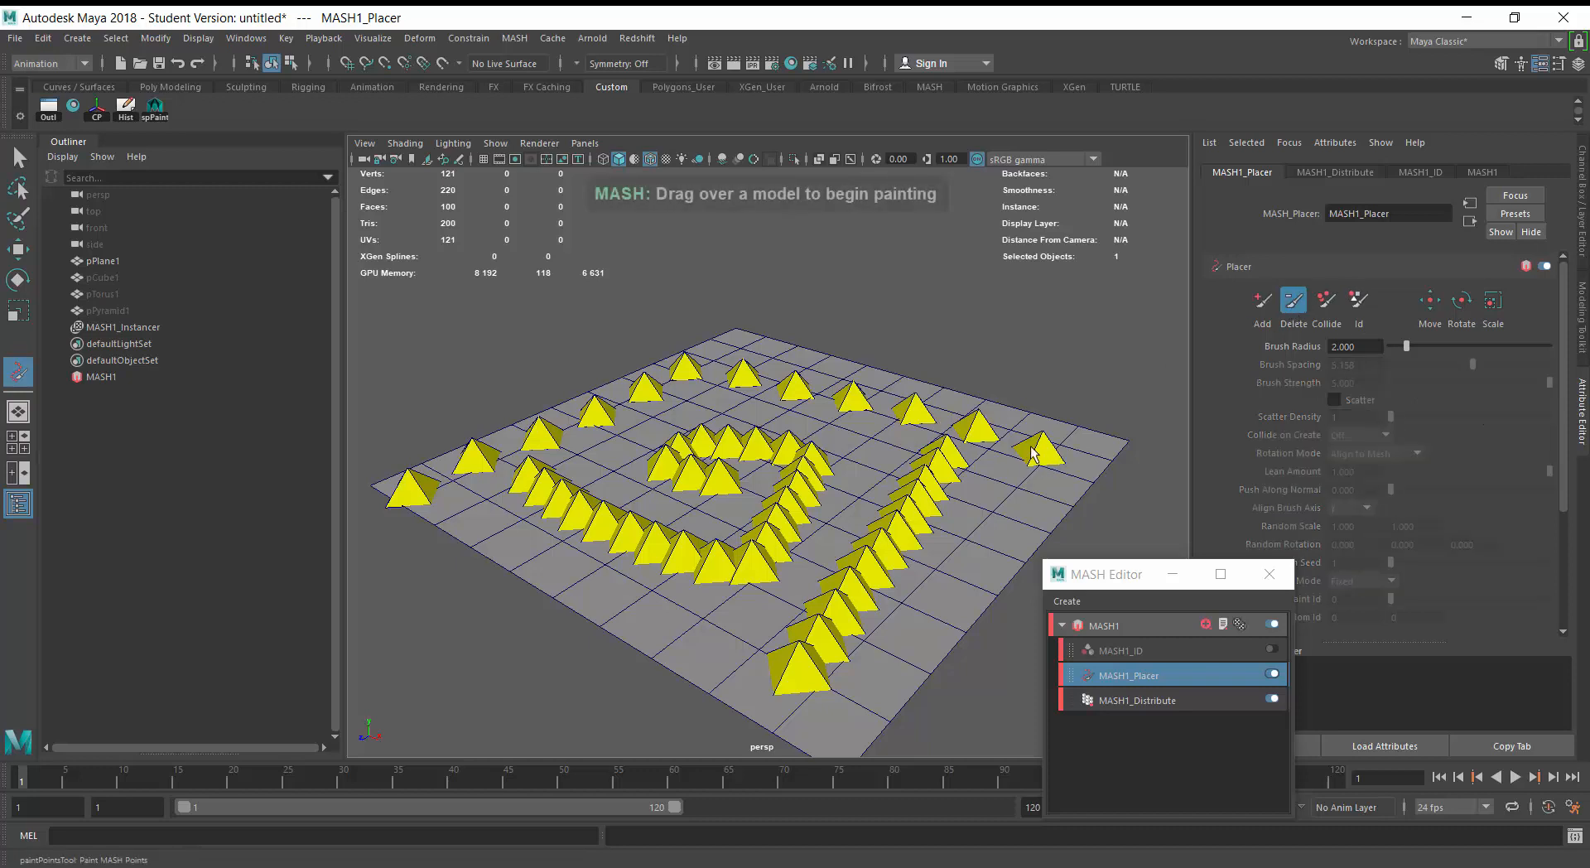
mouse_move(1045, 460)
mouse_down()
mouse_move(806, 379)
mouse_move(744, 509)
mouse_move(649, 596)
mouse_move(735, 530)
mouse_move(870, 466)
mouse_move(844, 617)
mouse_move(792, 648)
mouse_move(543, 478)
mouse_move(378, 507)
mouse_move(613, 389)
mouse_move(600, 447)
mouse_move(789, 396)
mouse_move(861, 476)
mouse_move(693, 487)
mouse_move(729, 465)
mouse_up()
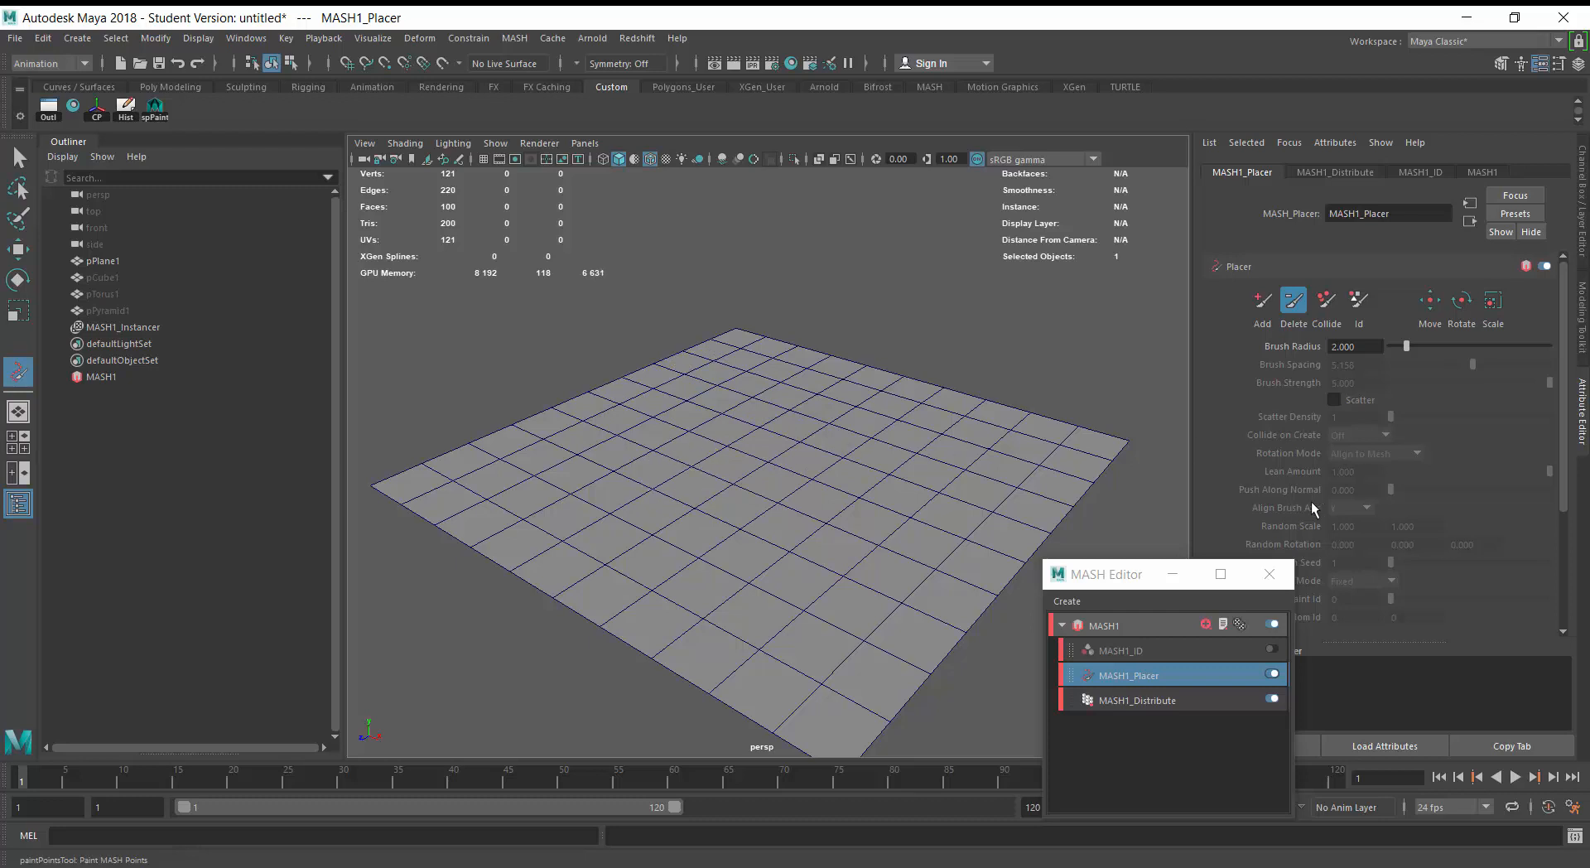
Reactivate the Placer's Add brush, set Paint Id to 1, and paint two strokes of tori on the plane.
click(1263, 299)
drag(1142, 574, 1016, 614)
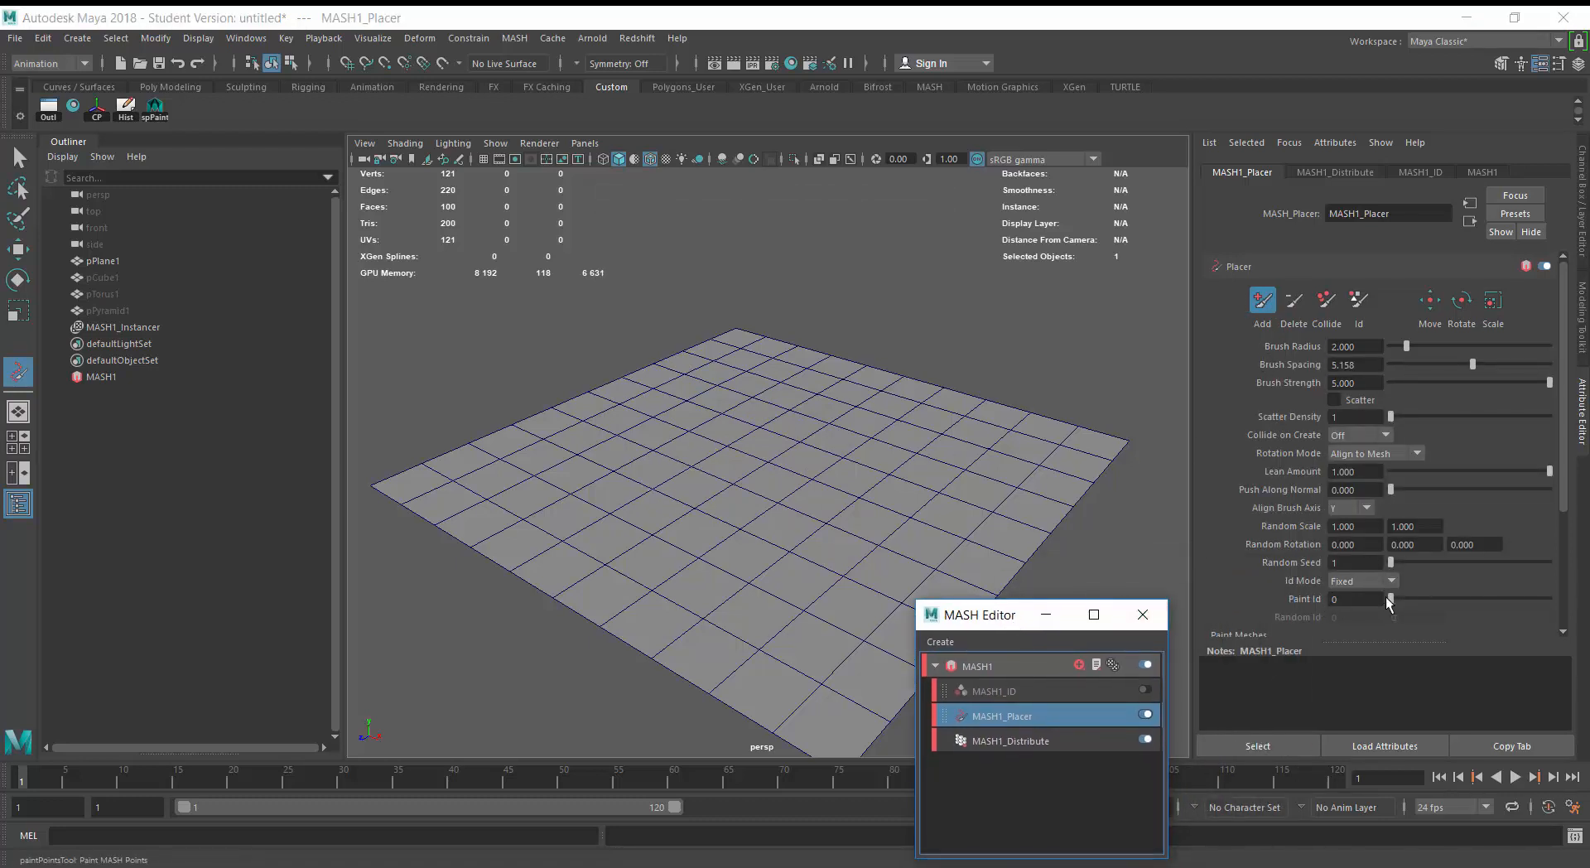
click(1396, 598)
drag(1404, 601, 1410, 603)
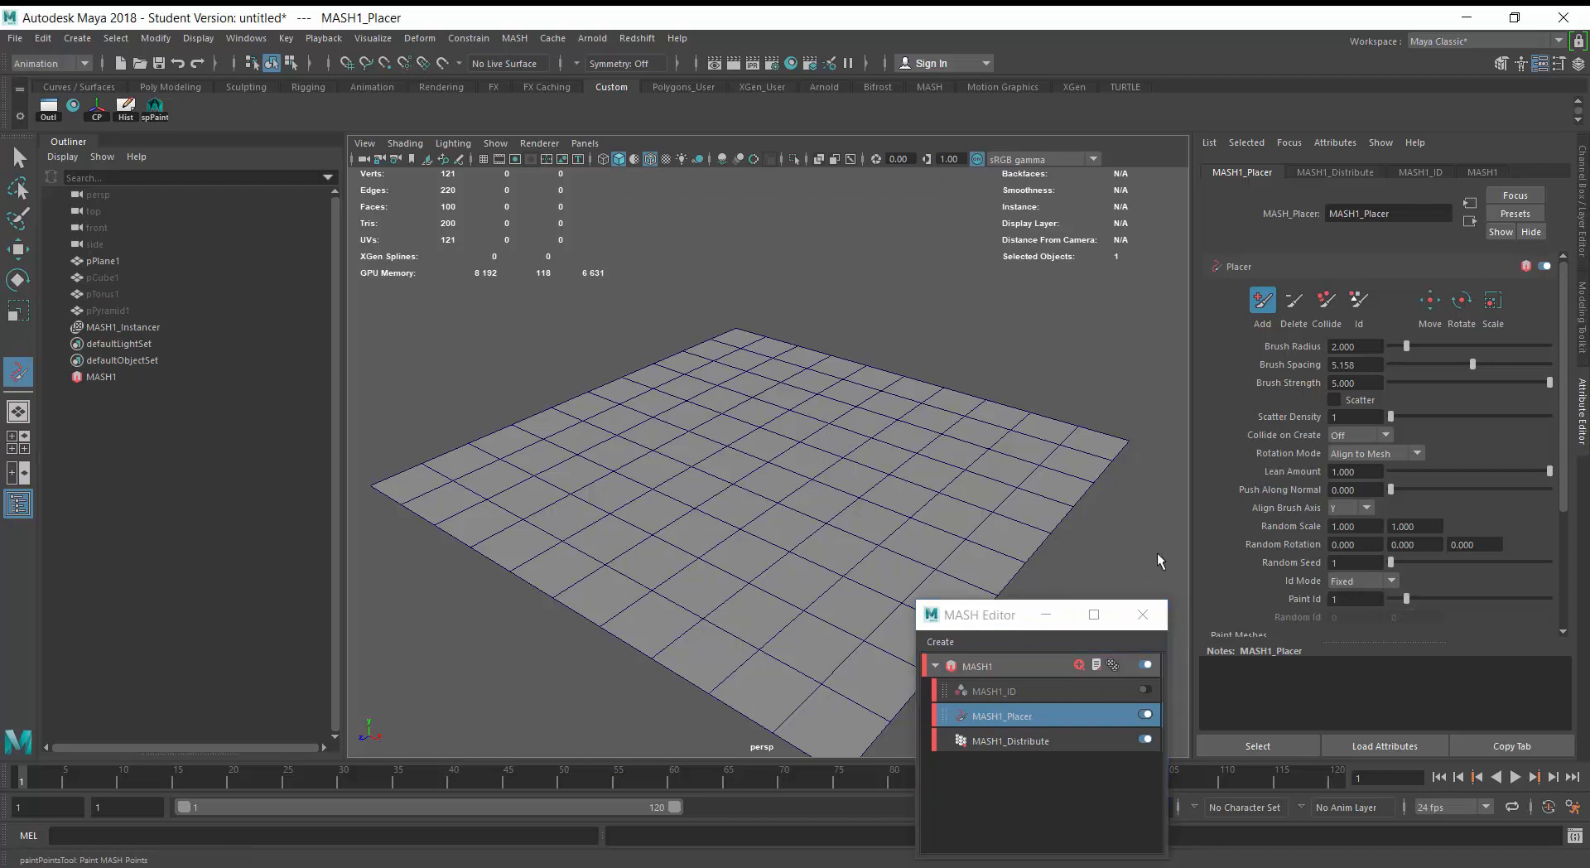
mouse_move(765, 440)
mouse_down()
mouse_move(756, 532)
mouse_move(930, 504)
mouse_move(874, 431)
mouse_move(728, 398)
mouse_move(731, 433)
mouse_up()
mouse_move(851, 596)
alt+mouse_down()
mouse_move(867, 546)
mouse_move(819, 607)
alt+mouse_up()
drag(538, 463, 614, 598)
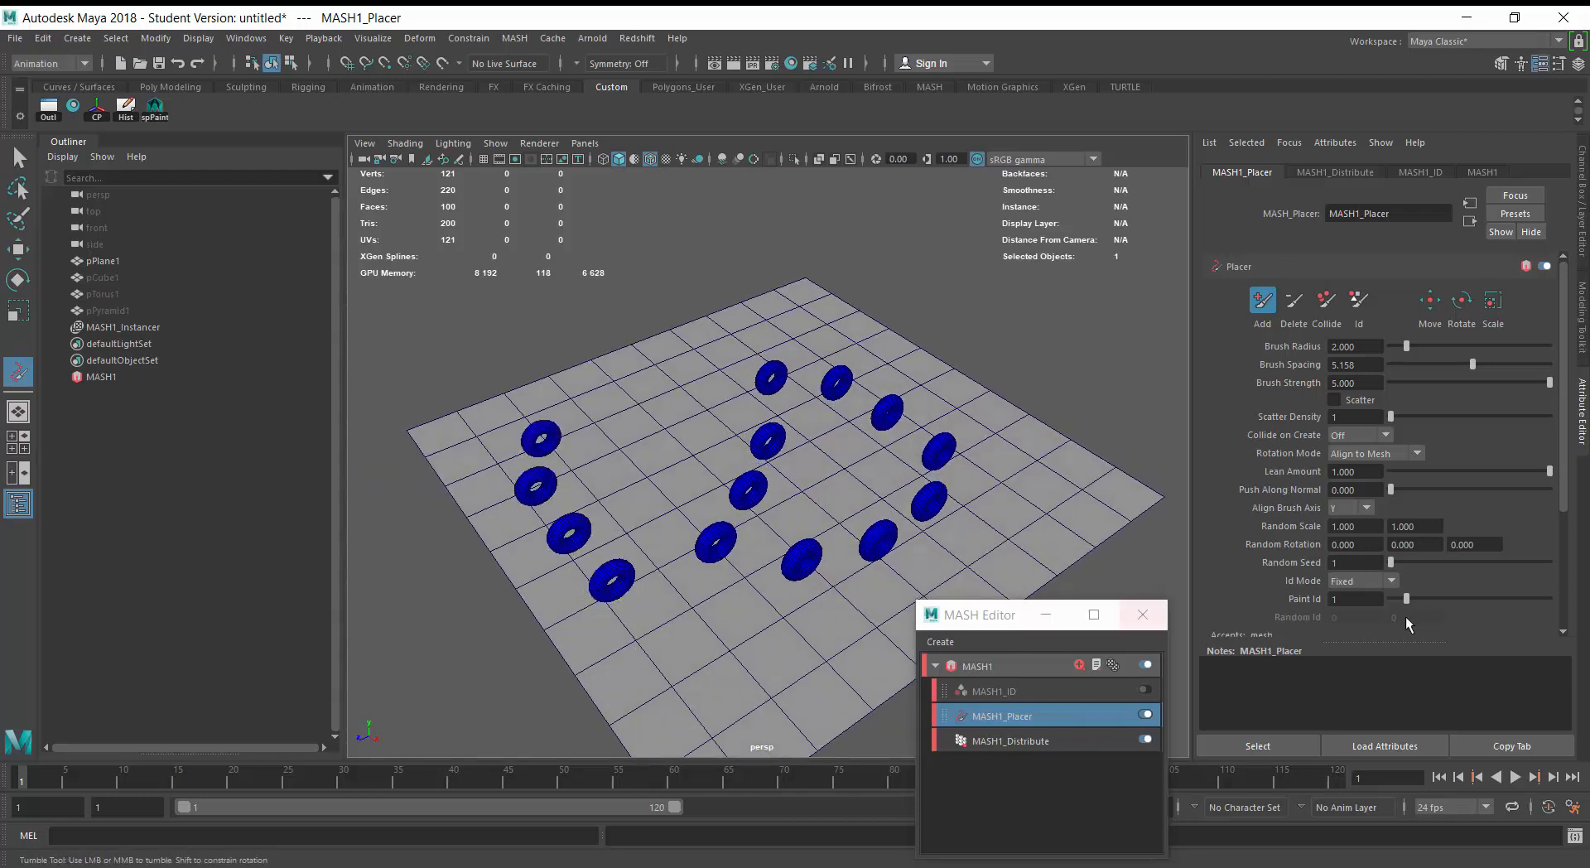
Paint cubes with Paint Id 2 and pyramids with Paint Id 0 in strokes across the plane among the tori.
drag(1406, 599, 1419, 599)
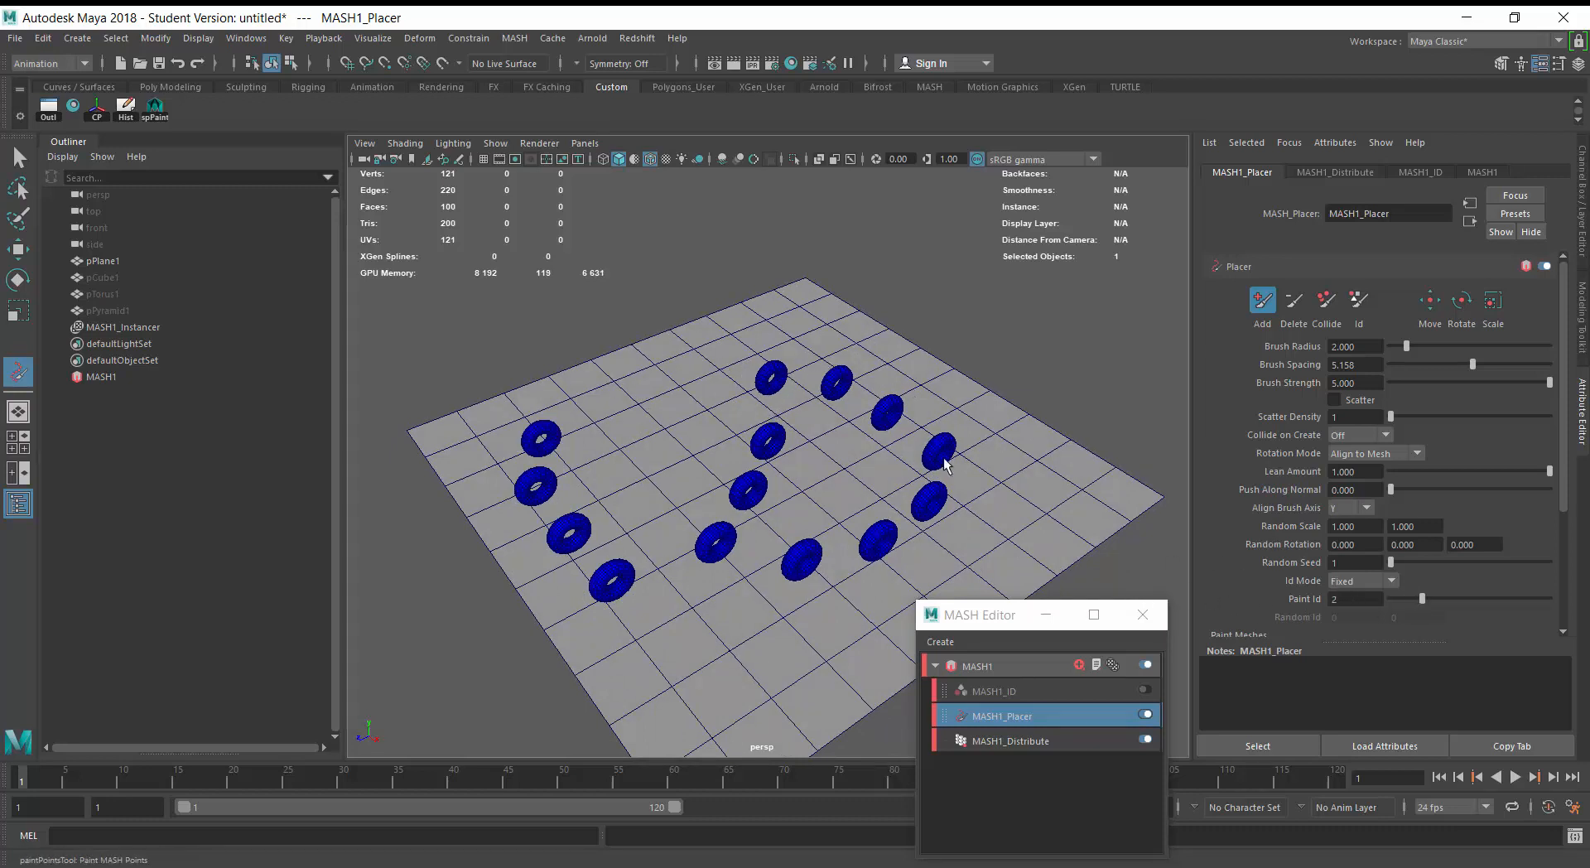
mouse_move(637, 394)
mouse_down()
mouse_move(688, 577)
mouse_move(759, 666)
mouse_move(1036, 506)
mouse_move(791, 441)
mouse_move(720, 341)
mouse_move(710, 450)
mouse_move(830, 493)
mouse_move(748, 602)
mouse_move(695, 718)
mouse_up()
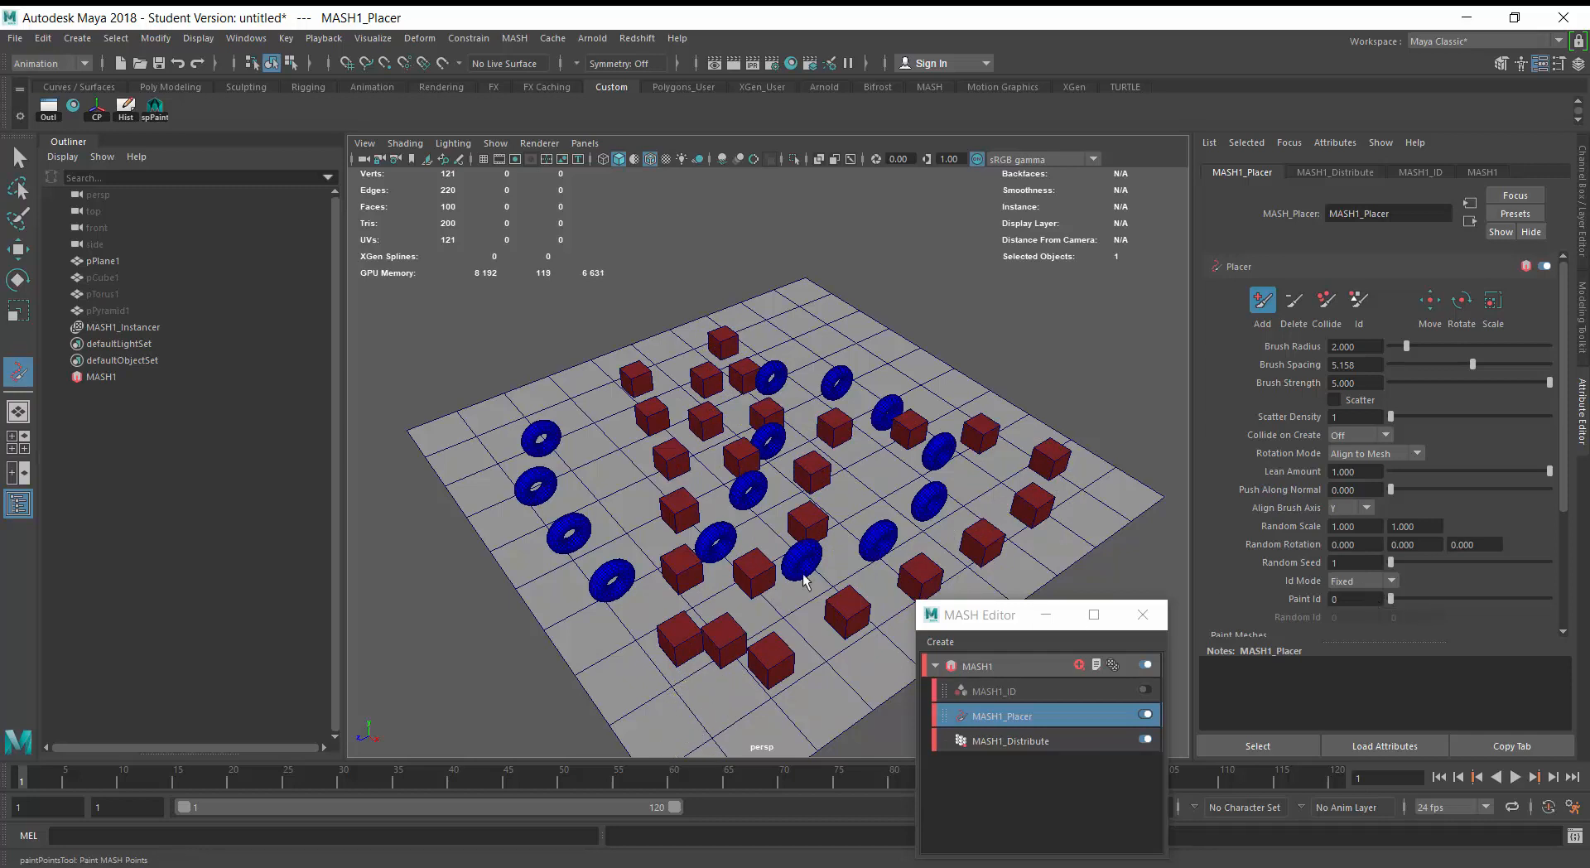
mouse_move(461, 446)
mouse_down()
mouse_move(575, 638)
mouse_move(737, 482)
mouse_move(852, 453)
mouse_move(859, 581)
mouse_move(774, 684)
mouse_move(799, 672)
mouse_up()
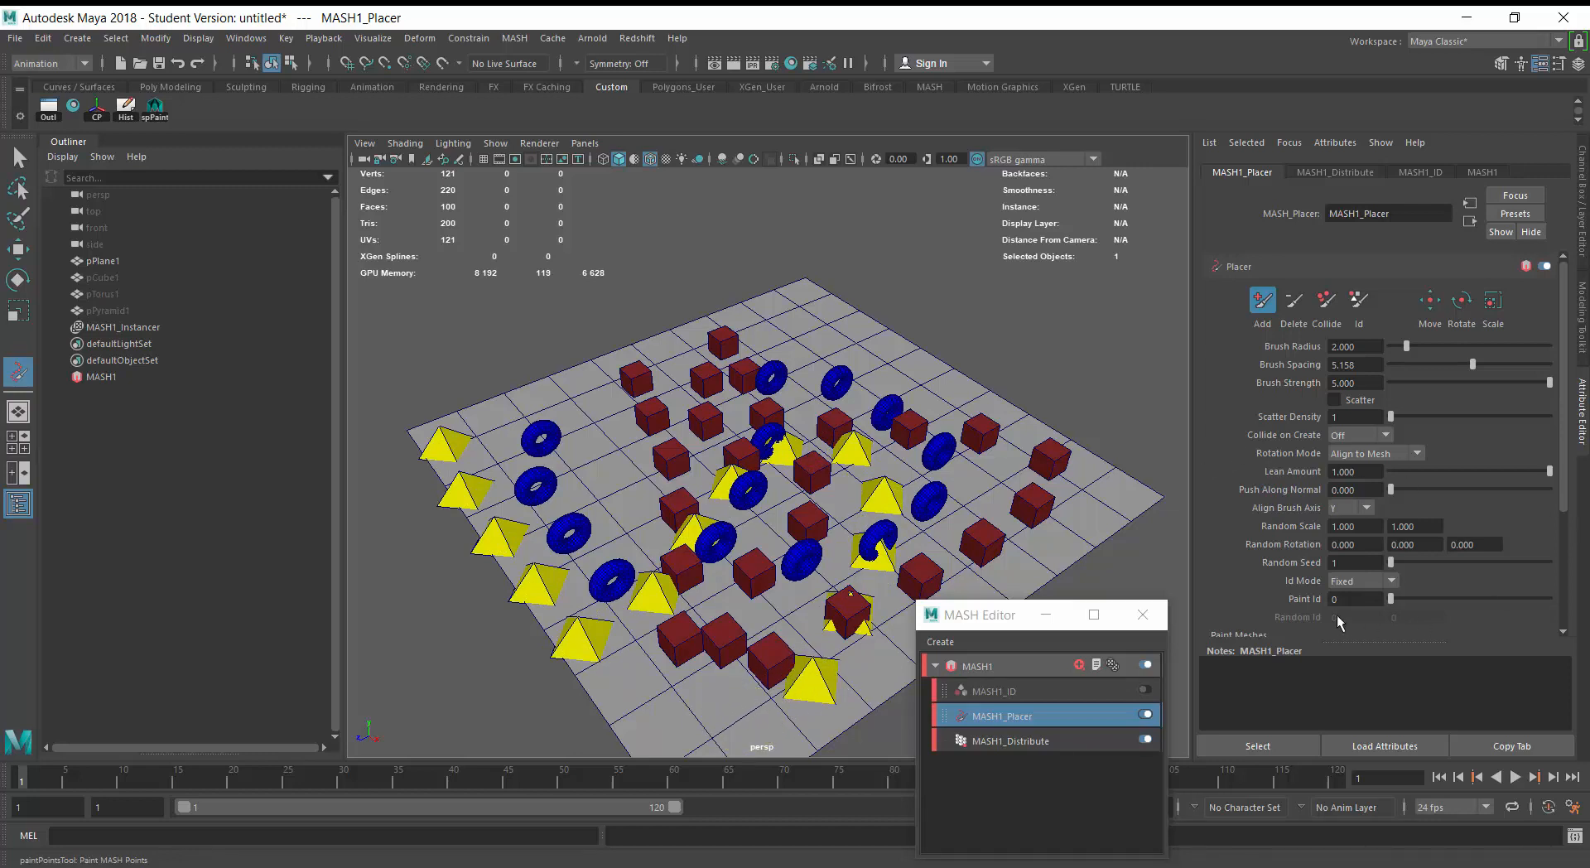
Erase all painted shapes from the plane with the Placer's Delete brush, enlarging its Brush Radius to 11.474.
click(1392, 581)
click(1292, 300)
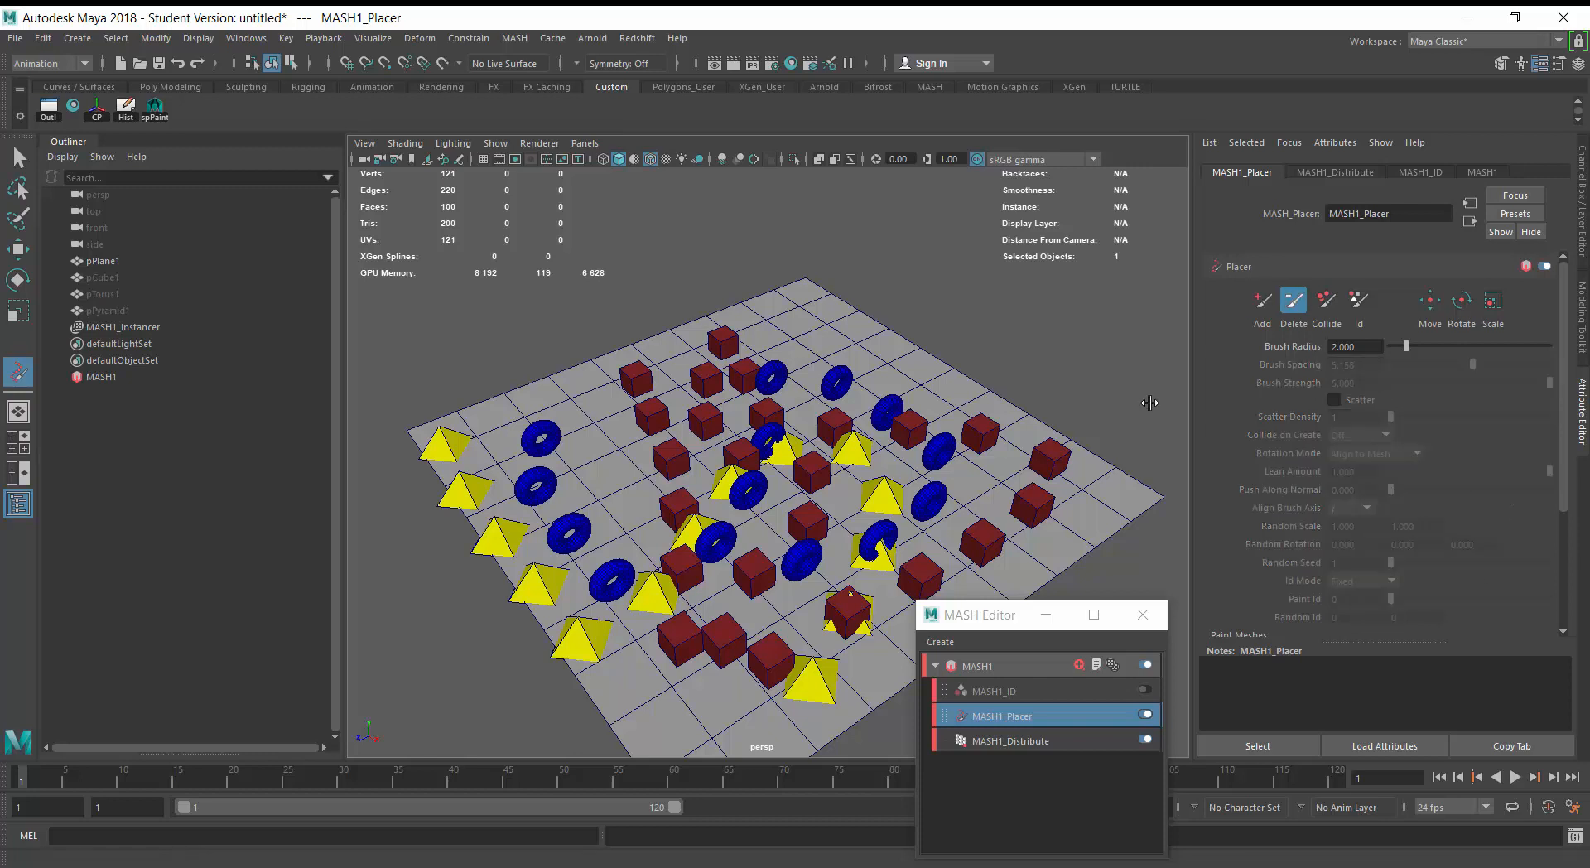
mouse_move(755, 692)
mouse_down()
mouse_move(1065, 444)
mouse_move(840, 497)
mouse_move(835, 580)
mouse_move(533, 632)
mouse_move(757, 389)
mouse_move(1146, 405)
mouse_up()
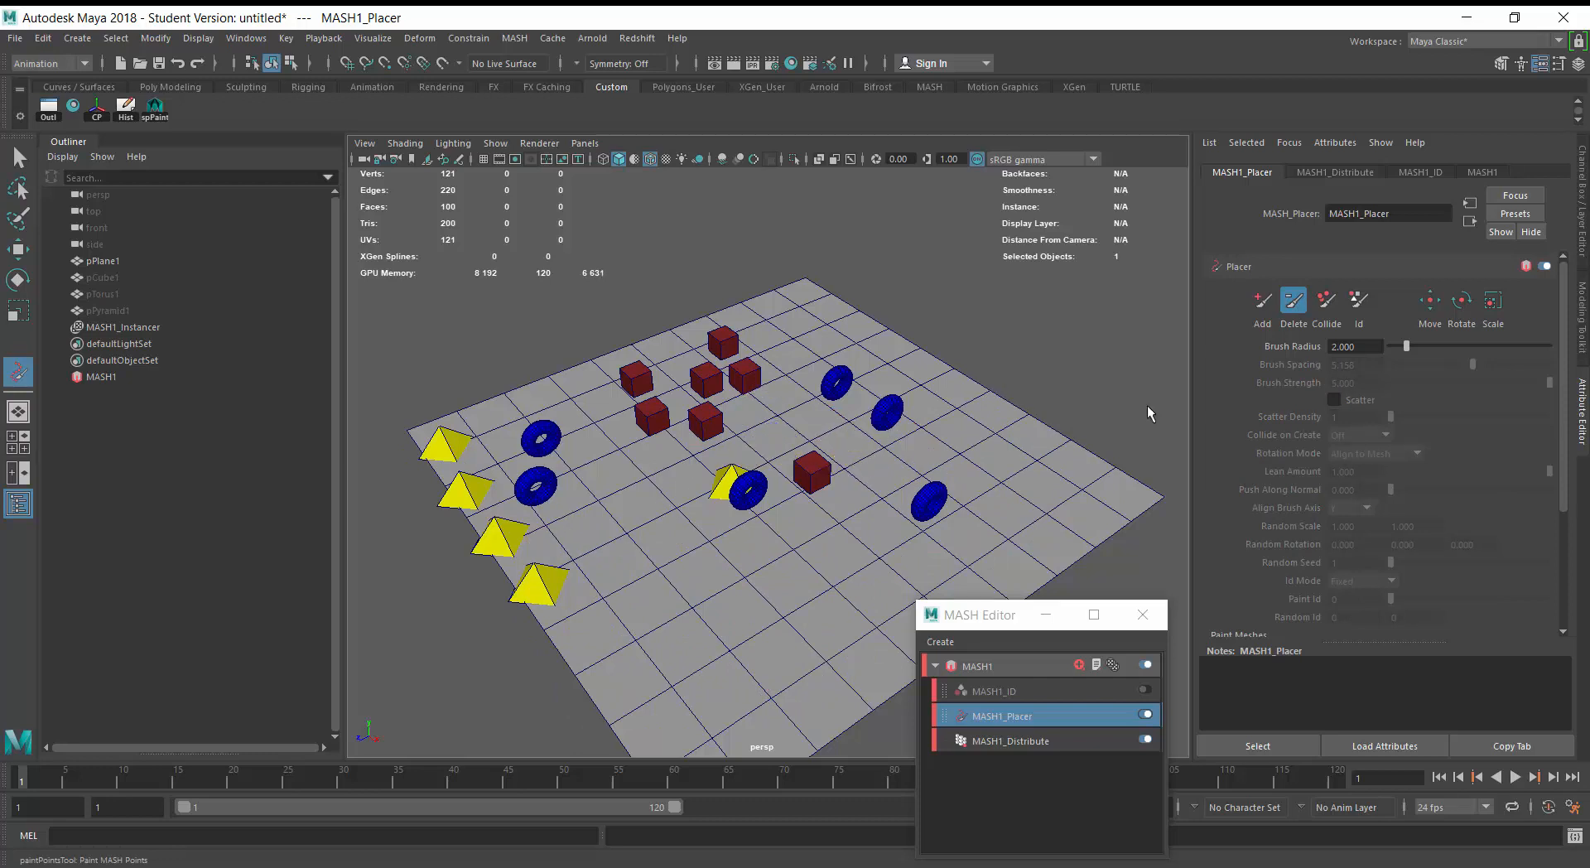
mouse_move(477, 653)
mouse_down()
mouse_move(547, 454)
mouse_move(773, 365)
mouse_up()
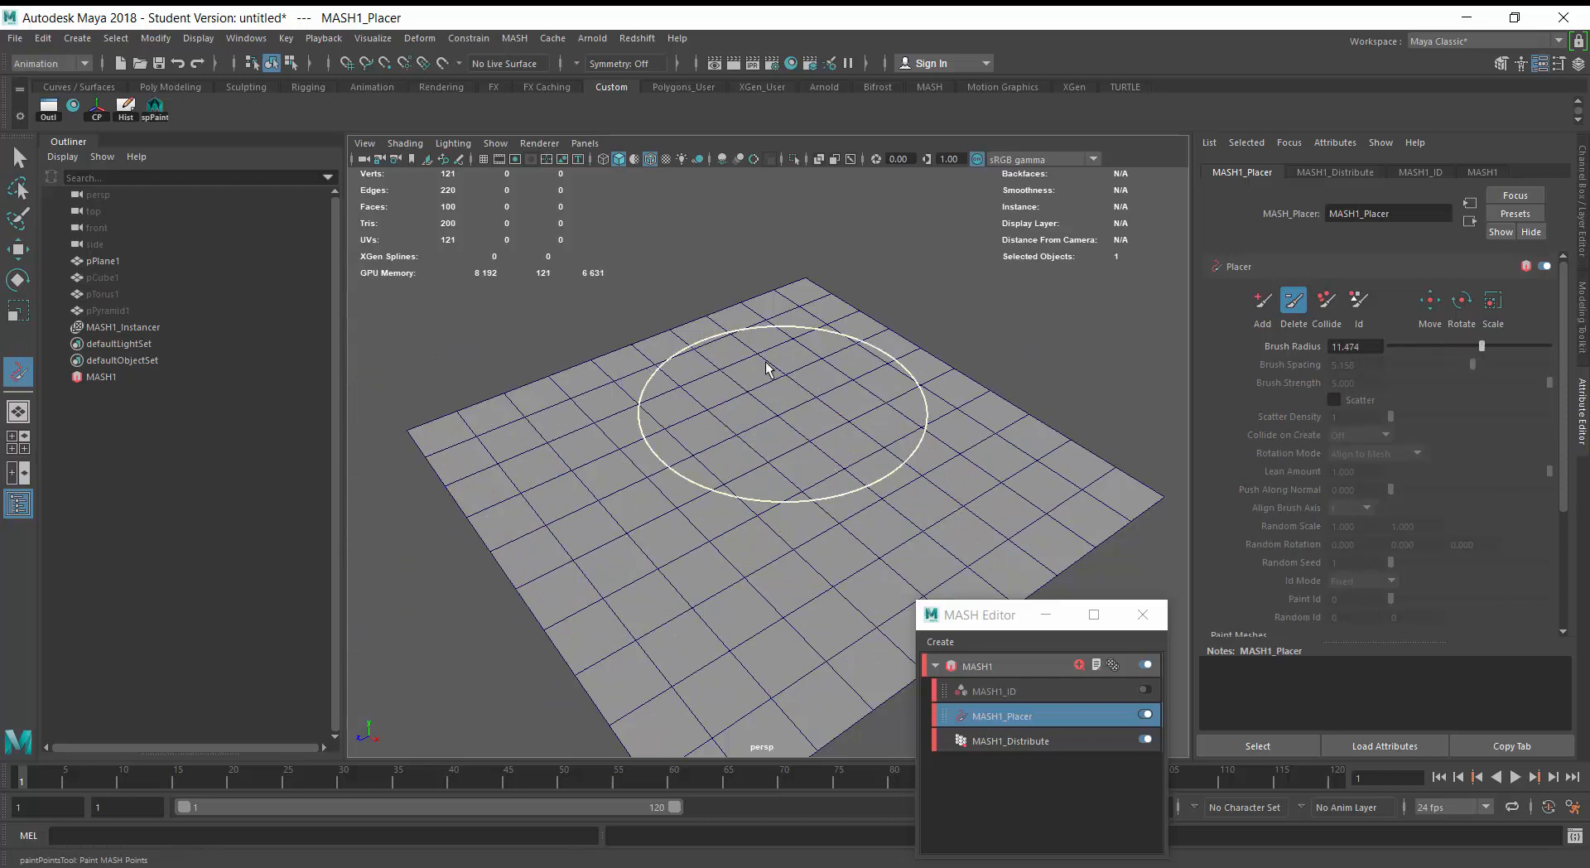
Reactivate the Placer's Add brush, reduce its Brush Radius to 1.684, and set Id Mode to Random with Random Id 0 to 2.
click(1258, 303)
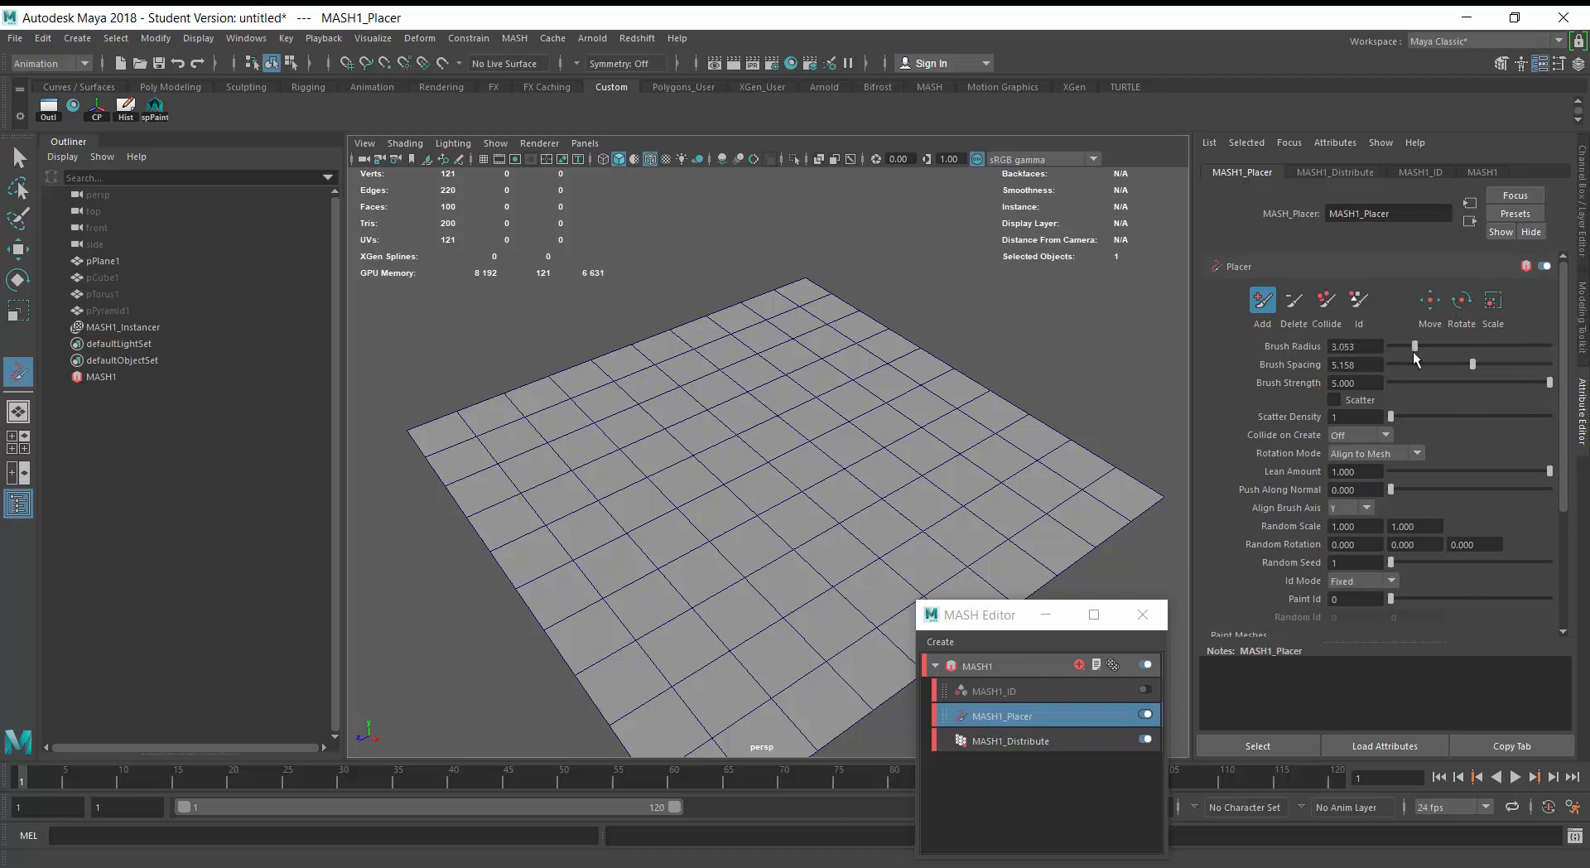
drag(1414, 346, 1405, 352)
click(1390, 583)
click(1349, 606)
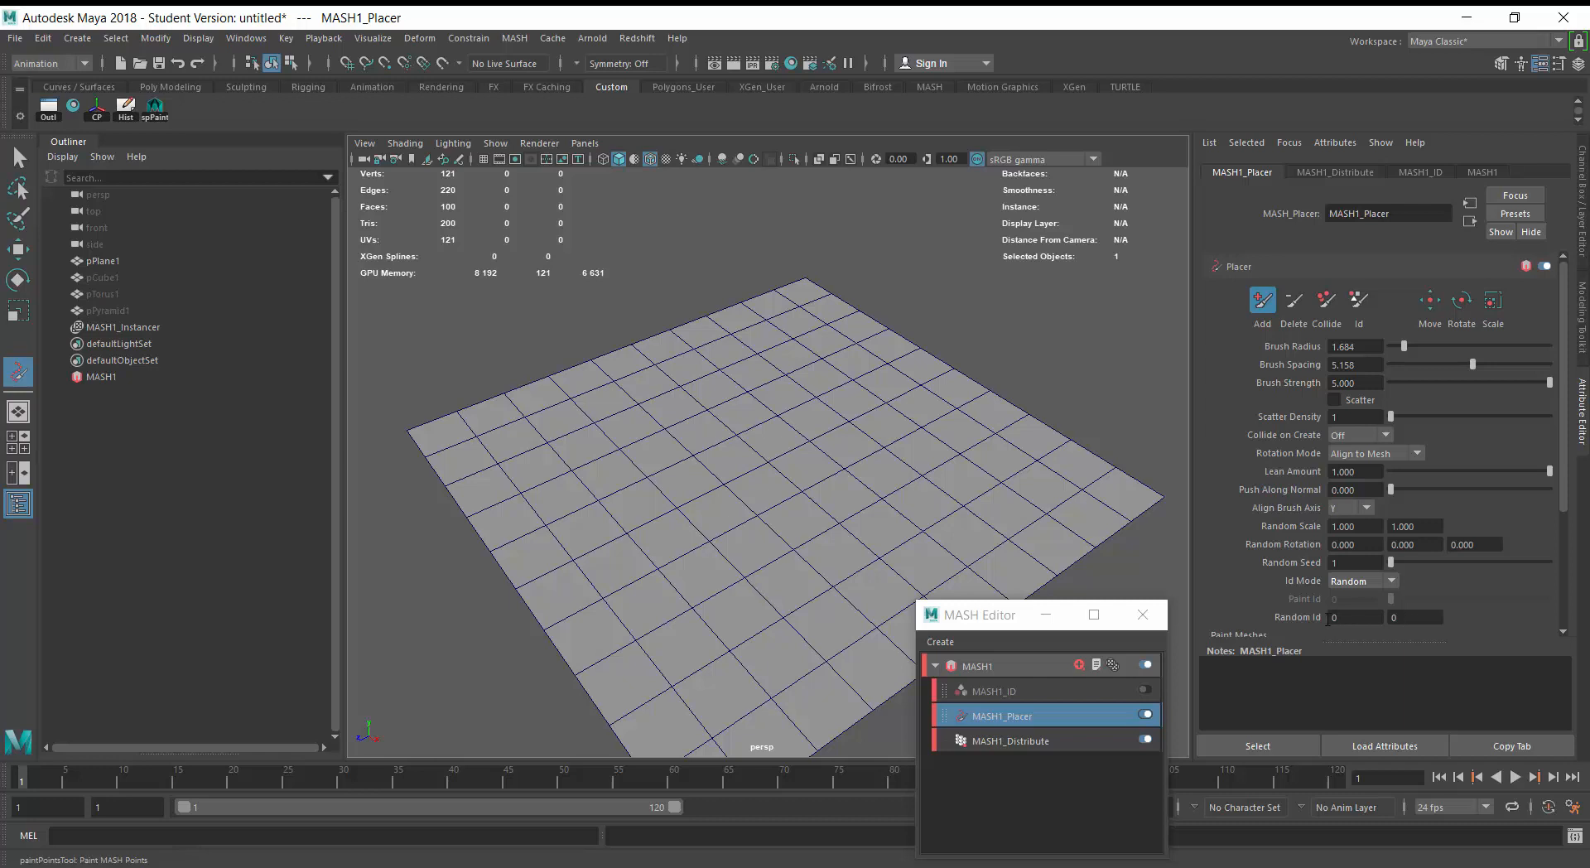
click(1391, 618)
key(Return)
Paint a random mix of tori, cubes and pyramids over the plane with Brush Radius 4, and erase them with the Delete brush.
drag(515, 457, 610, 521)
click(1262, 302)
mouse_move(865, 411)
mouse_down()
mouse_move(611, 591)
mouse_move(792, 655)
mouse_move(915, 525)
mouse_move(965, 497)
mouse_move(699, 444)
mouse_move(538, 571)
mouse_move(723, 380)
mouse_move(916, 433)
mouse_move(733, 606)
mouse_move(719, 703)
mouse_move(808, 673)
mouse_up()
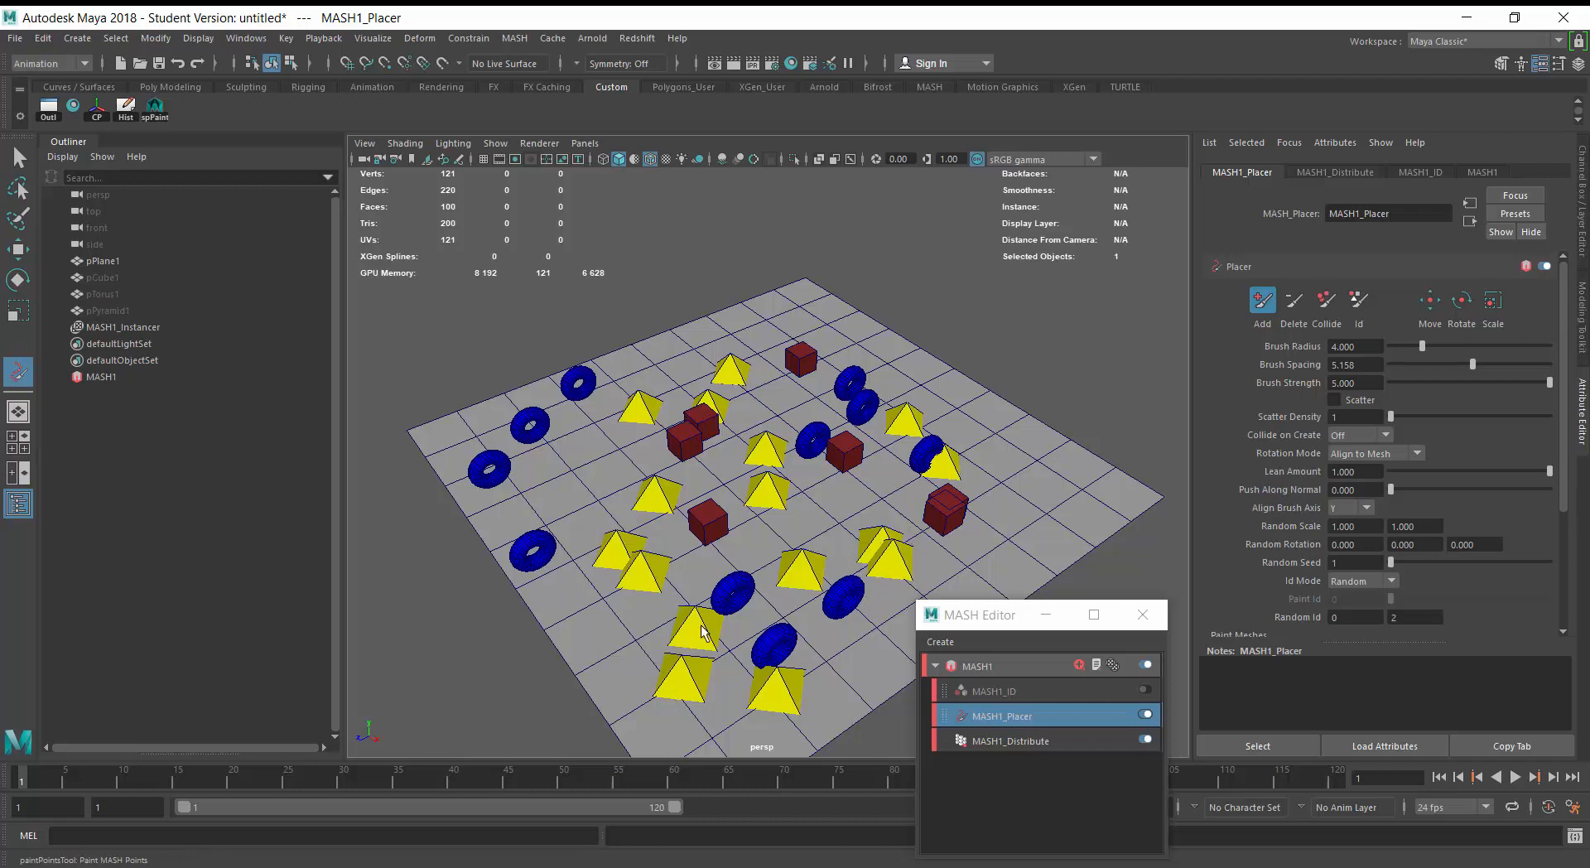
click(1293, 301)
mouse_move(988, 453)
mouse_down()
mouse_move(674, 706)
mouse_move(876, 430)
mouse_move(578, 557)
mouse_move(832, 391)
mouse_move(816, 359)
mouse_up()
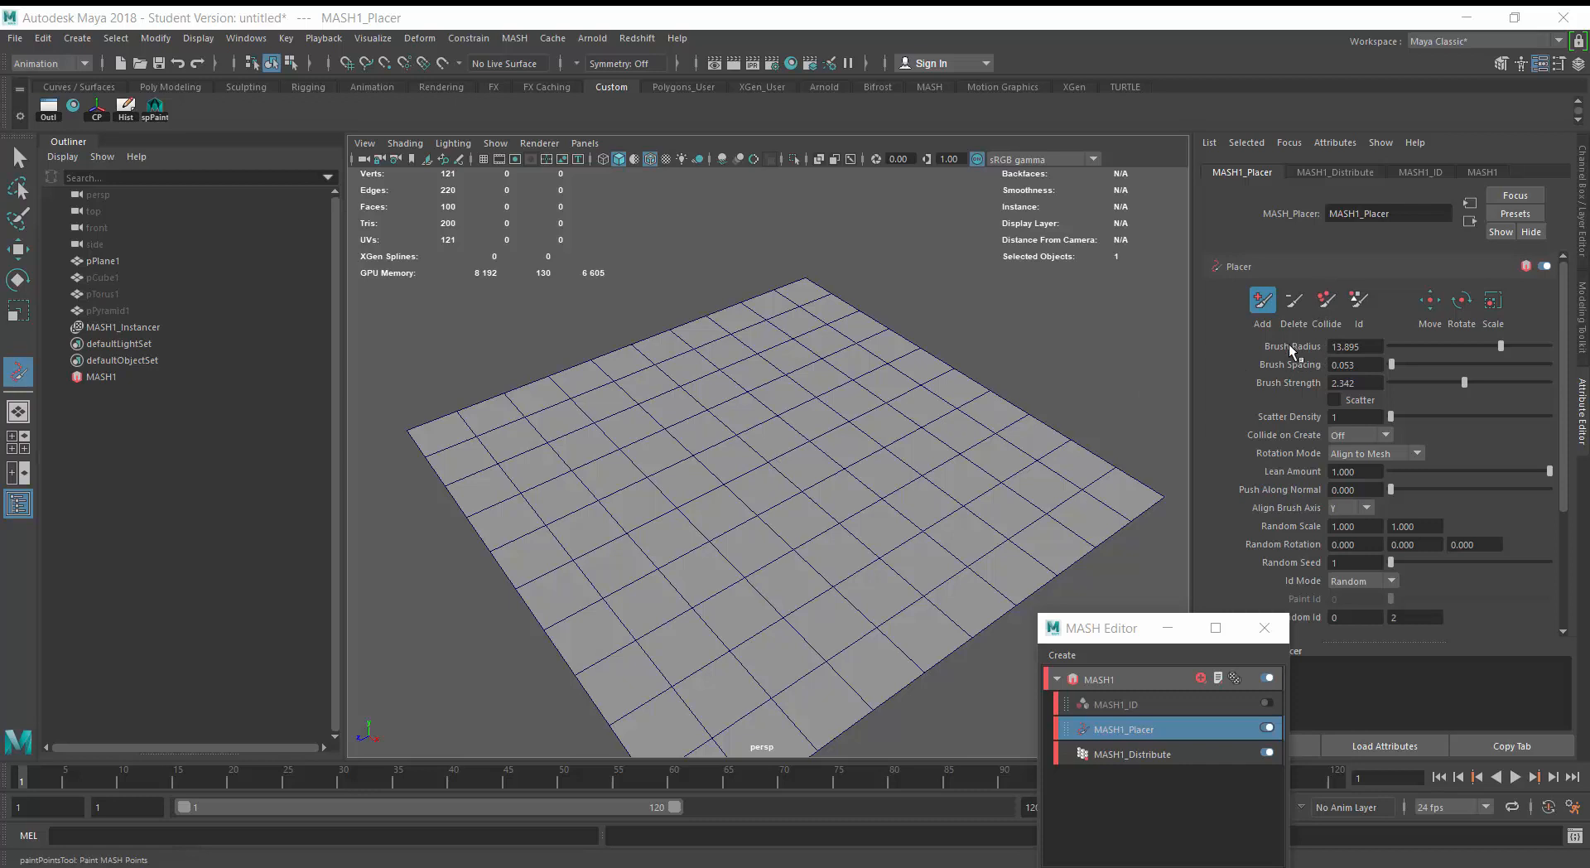
Paint two dense clusters of overlapping shapes with Scatter off, Brush Radius 13.895 and Brush Spacing 0.053.
click(784, 468)
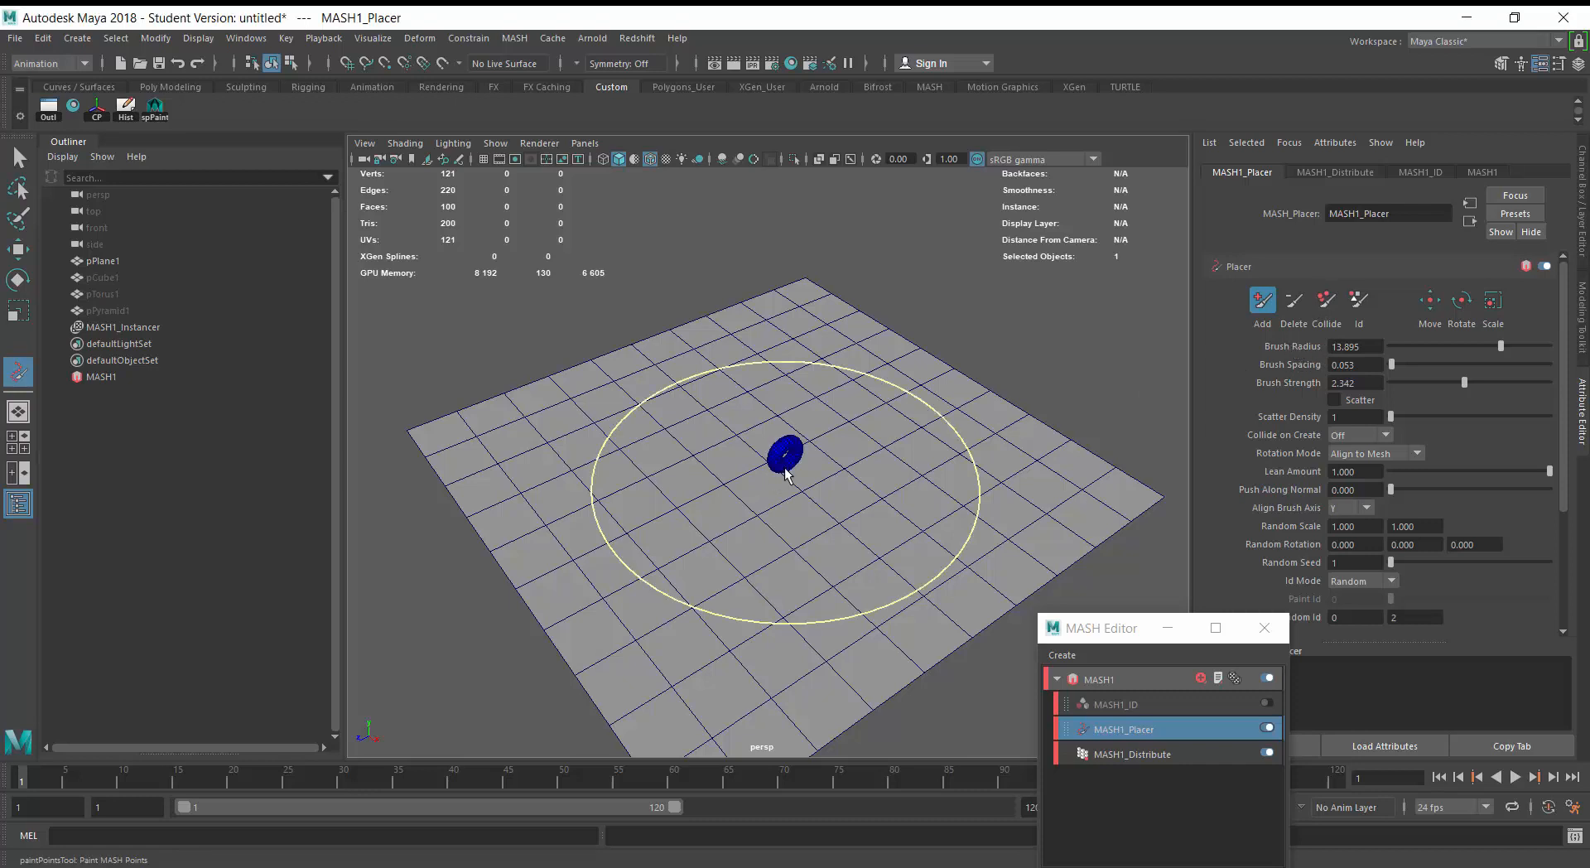
drag(784, 470, 775, 462)
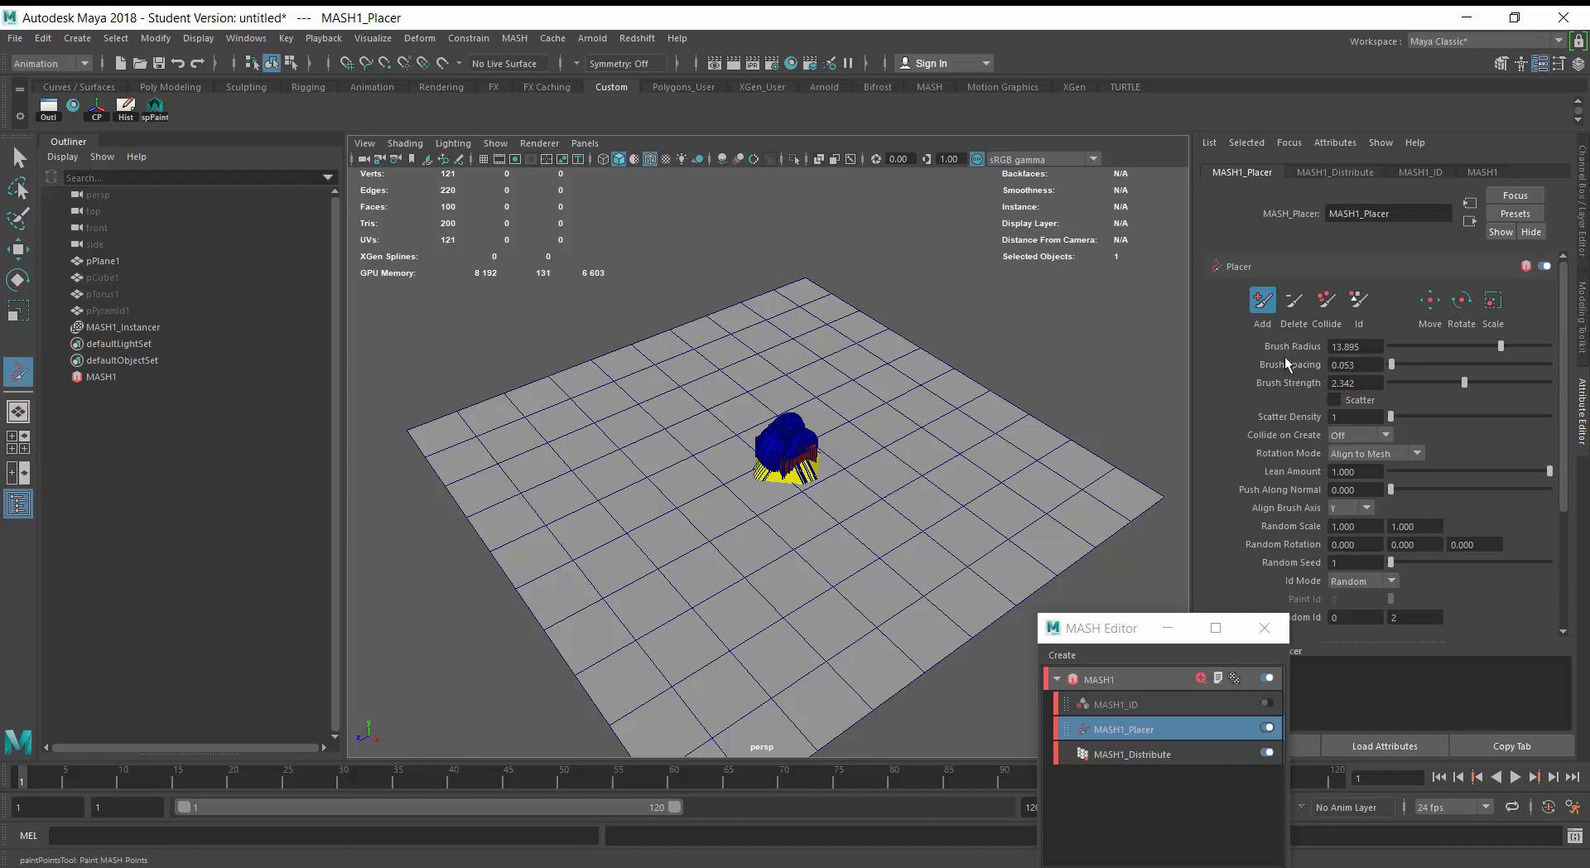
drag(748, 593, 746, 584)
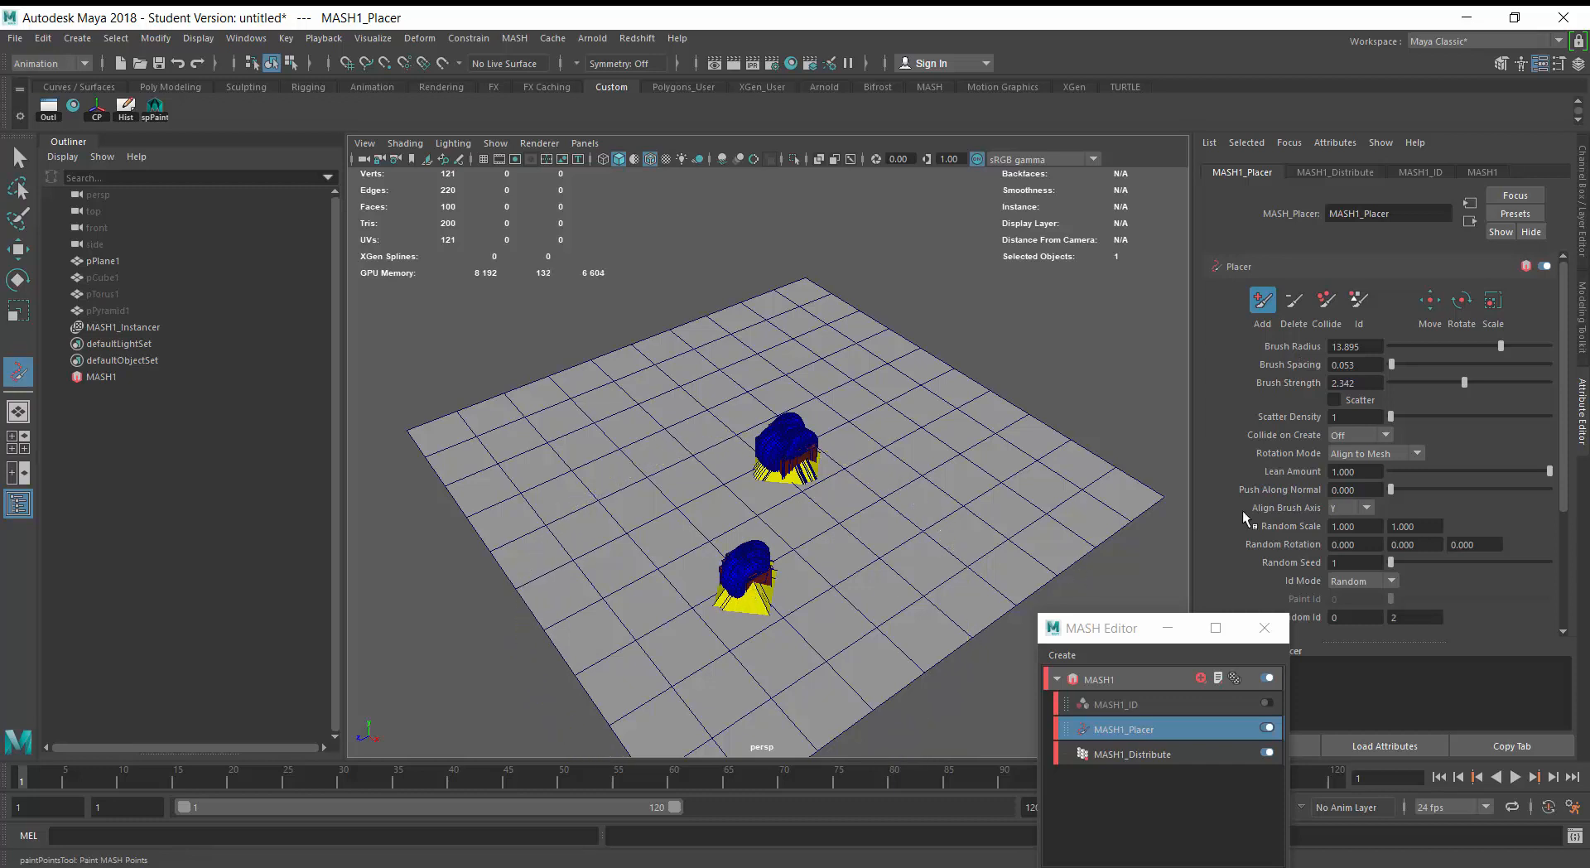
Enable Scatter and paint random shapes spread throughout the large brush area on one side of the plane.
click(933, 500)
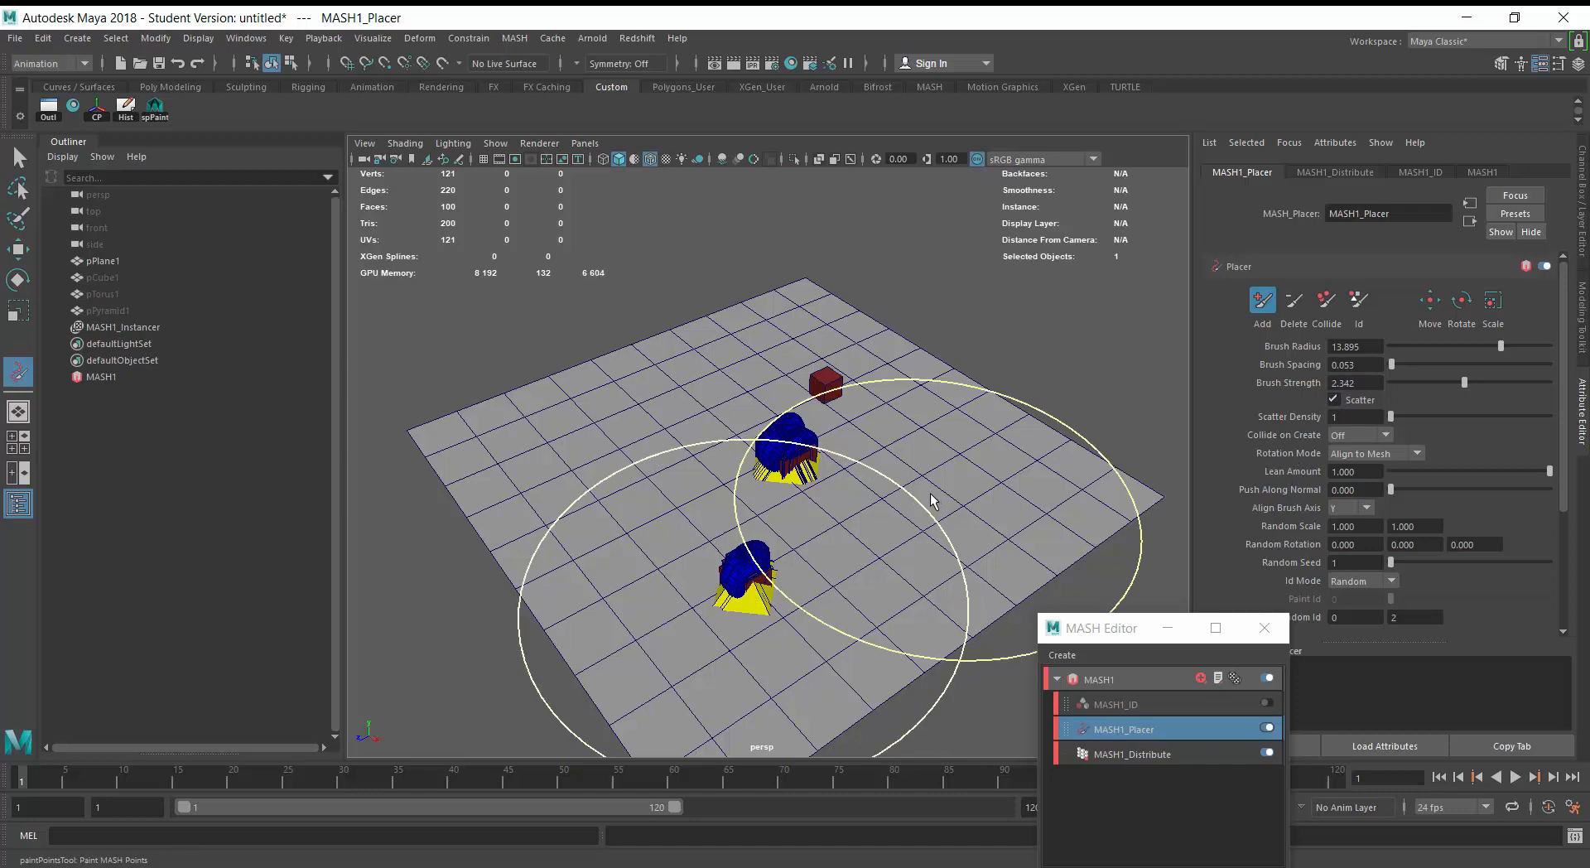
drag(930, 500, 911, 485)
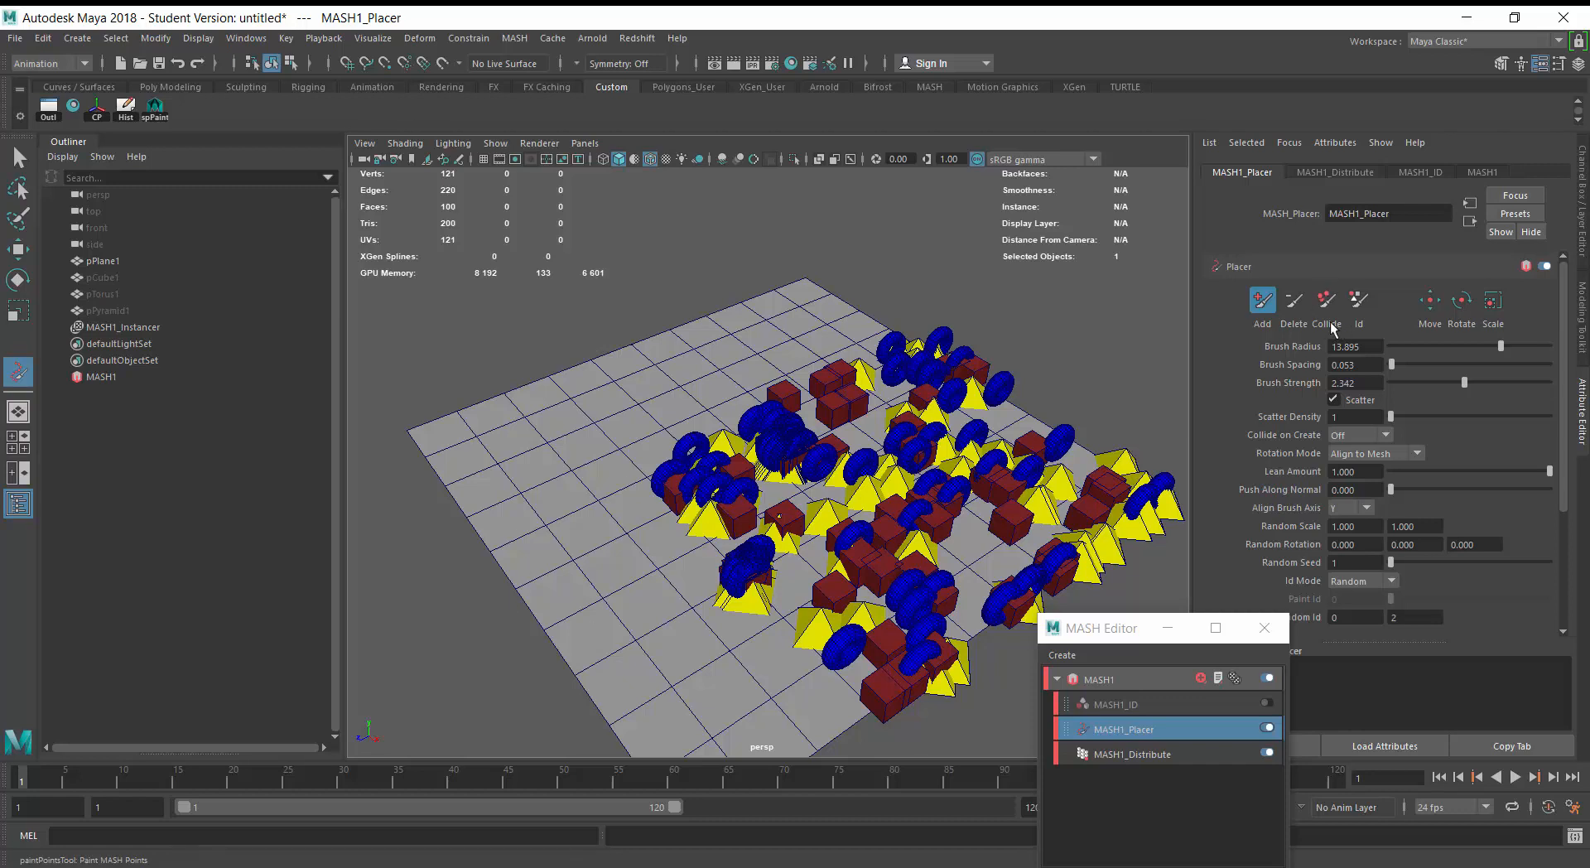
Erase the clusters and scattered shapes from the plane and reactivate the Placer's Add brush.
click(1293, 300)
mouse_move(1035, 480)
mouse_down()
mouse_move(960, 538)
mouse_move(703, 538)
mouse_up()
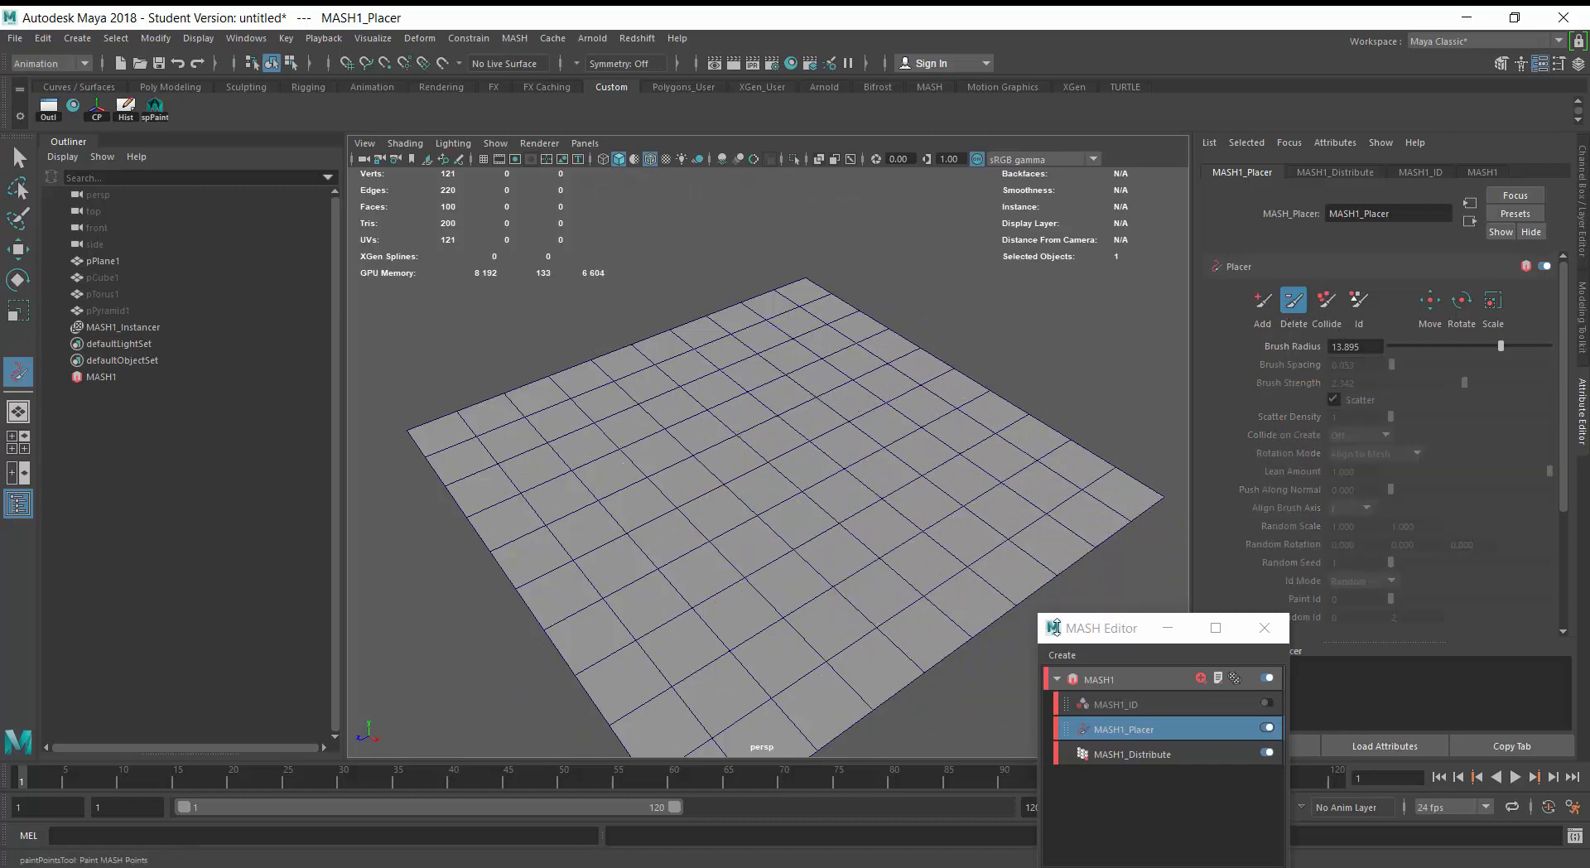
click(1262, 301)
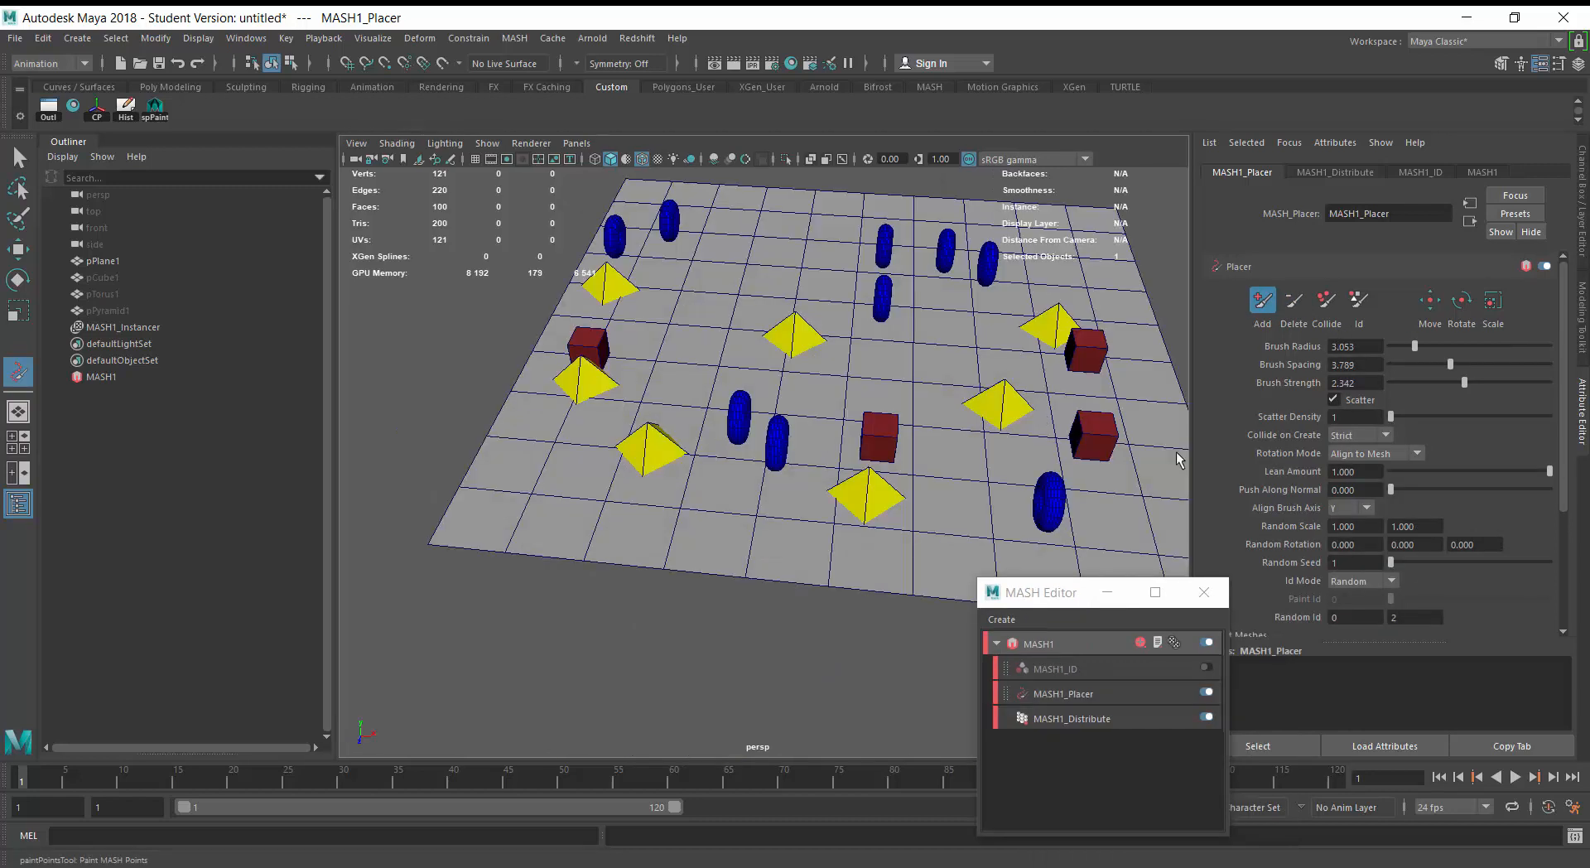
Paint additional random shapes into the gaps between the existing ones, using Scatter and Strict collision on creation.
alt+middle_drag(659, 348, 558, 409)
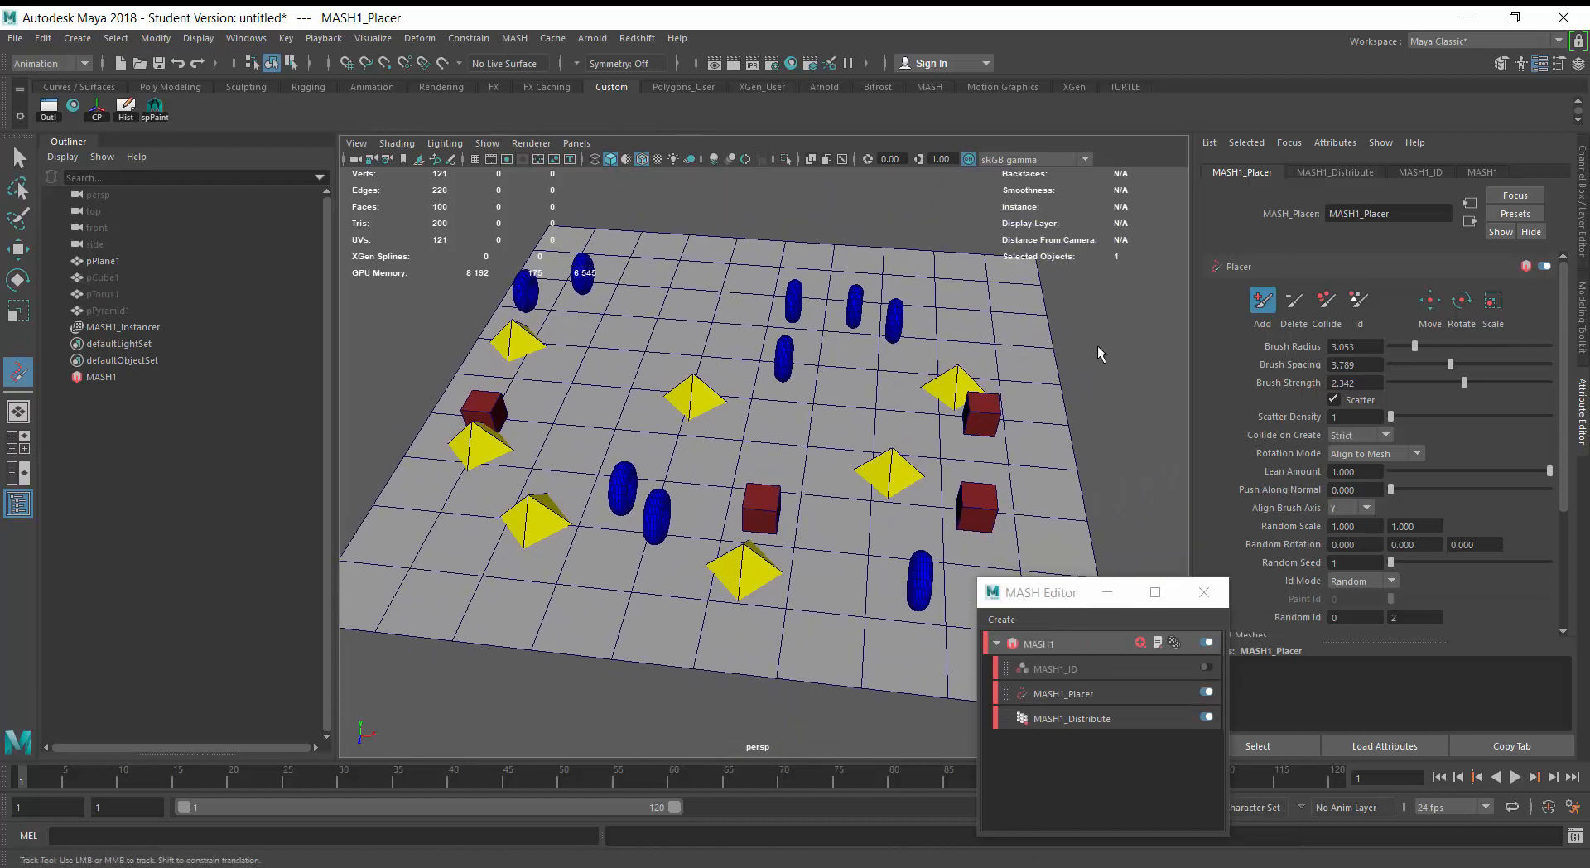
click(1271, 303)
mouse_move(771, 352)
mouse_down()
mouse_move(817, 364)
mouse_move(736, 357)
mouse_move(813, 368)
mouse_move(712, 390)
mouse_move(853, 297)
mouse_move(884, 352)
mouse_move(784, 313)
mouse_move(938, 356)
mouse_move(695, 397)
mouse_move(859, 540)
mouse_move(644, 543)
mouse_move(654, 497)
mouse_move(753, 505)
mouse_move(538, 522)
mouse_move(630, 482)
mouse_move(750, 530)
mouse_move(633, 488)
mouse_move(623, 507)
mouse_move(646, 521)
mouse_move(503, 509)
mouse_move(617, 561)
mouse_move(762, 518)
mouse_move(704, 410)
mouse_move(785, 347)
mouse_move(795, 422)
mouse_move(967, 383)
mouse_move(946, 487)
mouse_move(861, 472)
mouse_move(884, 498)
mouse_move(932, 497)
mouse_up()
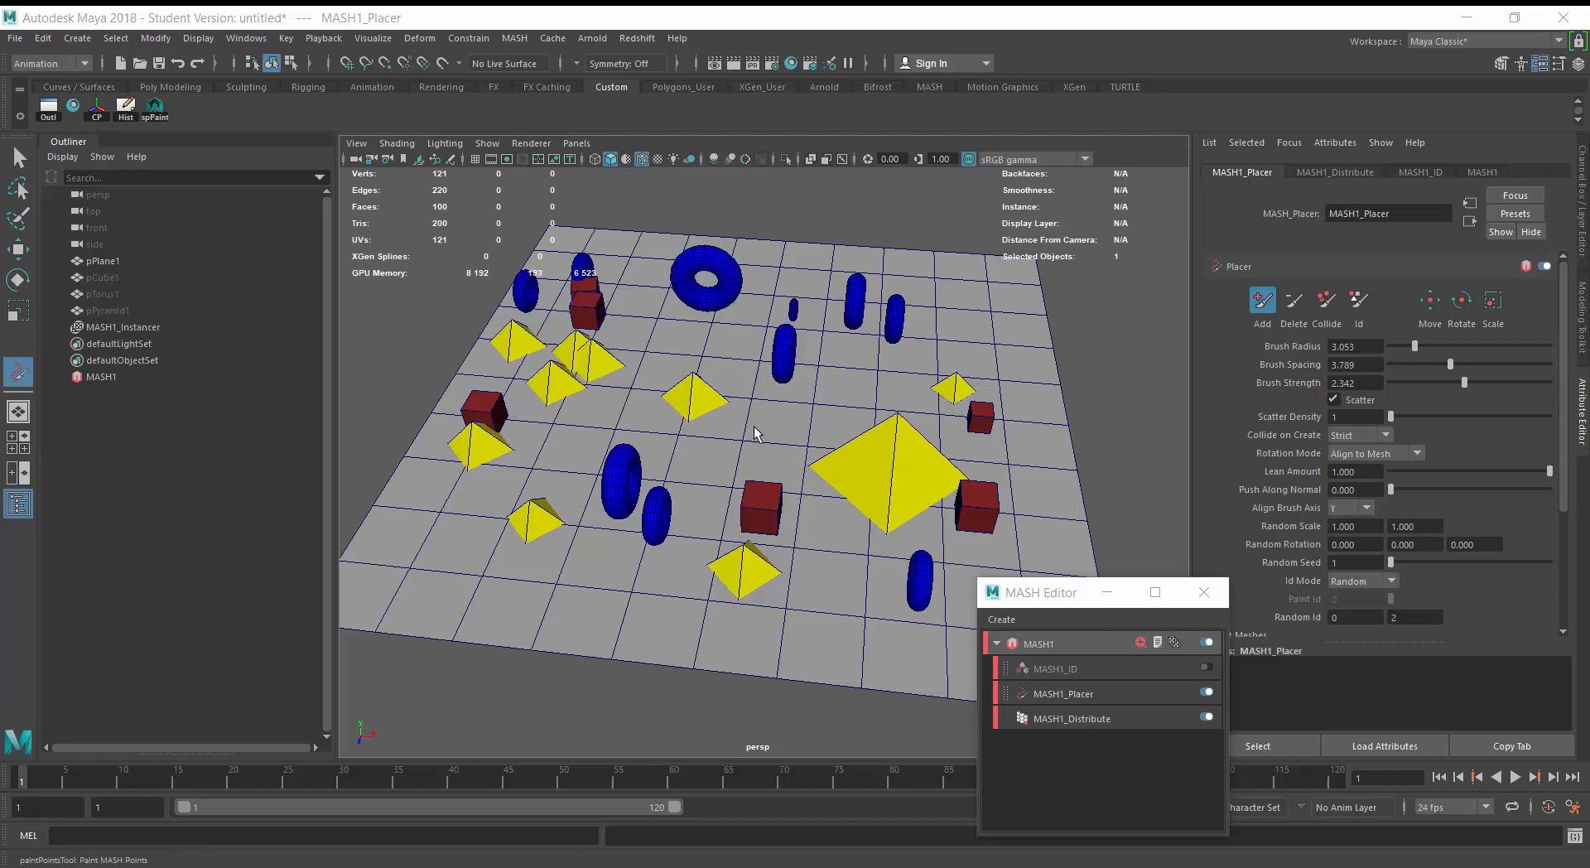
mouse_move(754, 427)
mouse_down()
mouse_move(814, 488)
mouse_move(754, 465)
mouse_up()
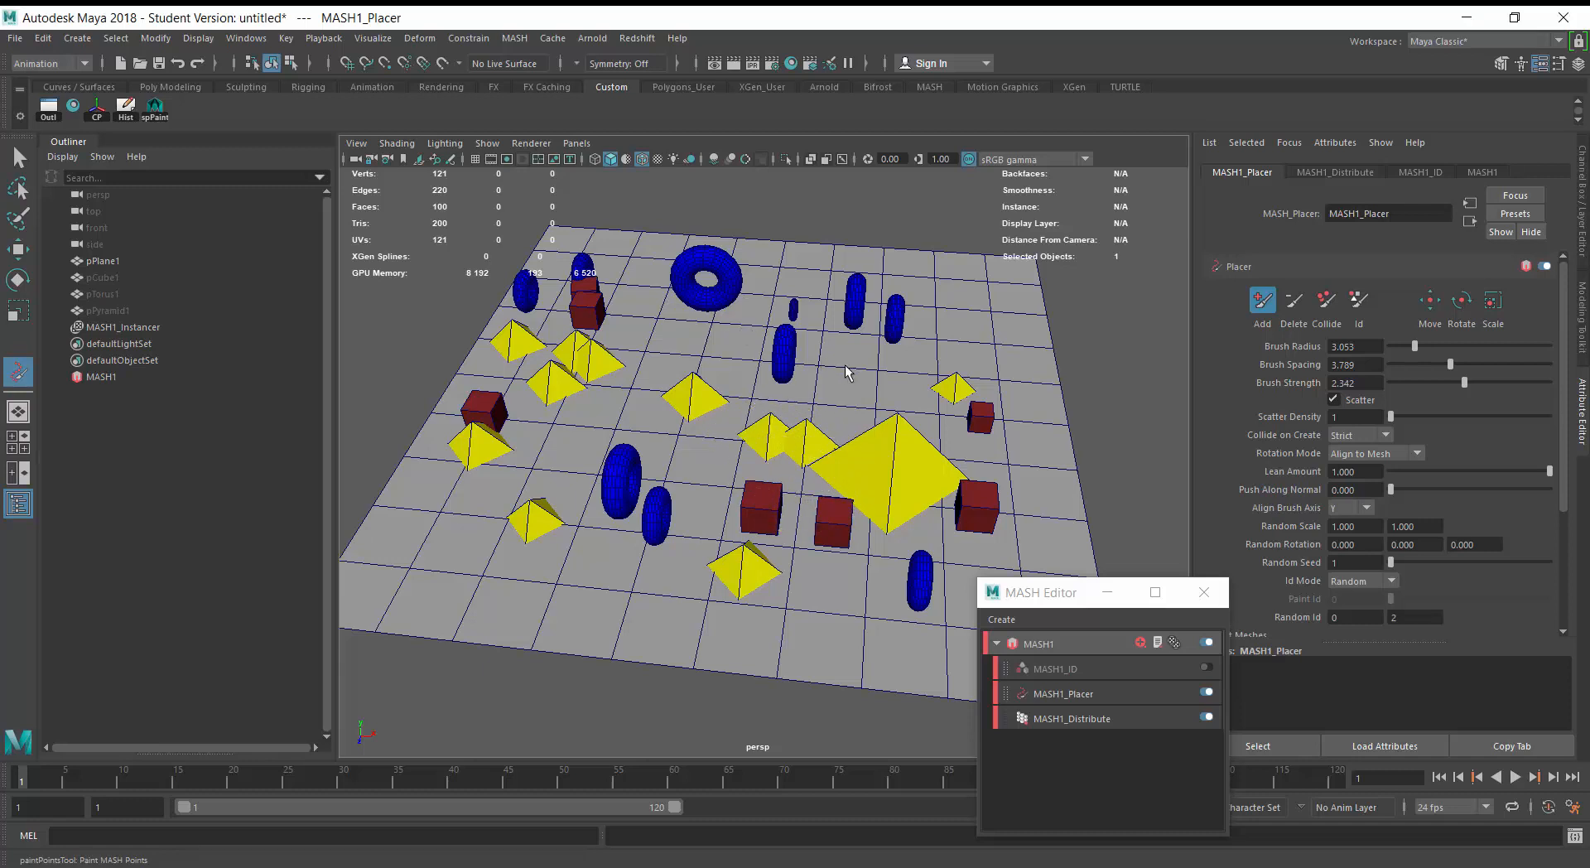
mouse_move(846, 373)
mouse_down()
mouse_move(952, 339)
mouse_move(852, 343)
mouse_move(921, 386)
mouse_move(807, 429)
mouse_move(824, 389)
mouse_move(694, 361)
mouse_move(890, 385)
mouse_move(894, 454)
mouse_move(898, 400)
mouse_move(952, 497)
mouse_move(990, 450)
mouse_move(867, 453)
mouse_move(745, 389)
mouse_move(828, 414)
mouse_move(702, 365)
mouse_move(917, 352)
mouse_move(909, 366)
mouse_move(961, 390)
mouse_move(956, 408)
mouse_up()
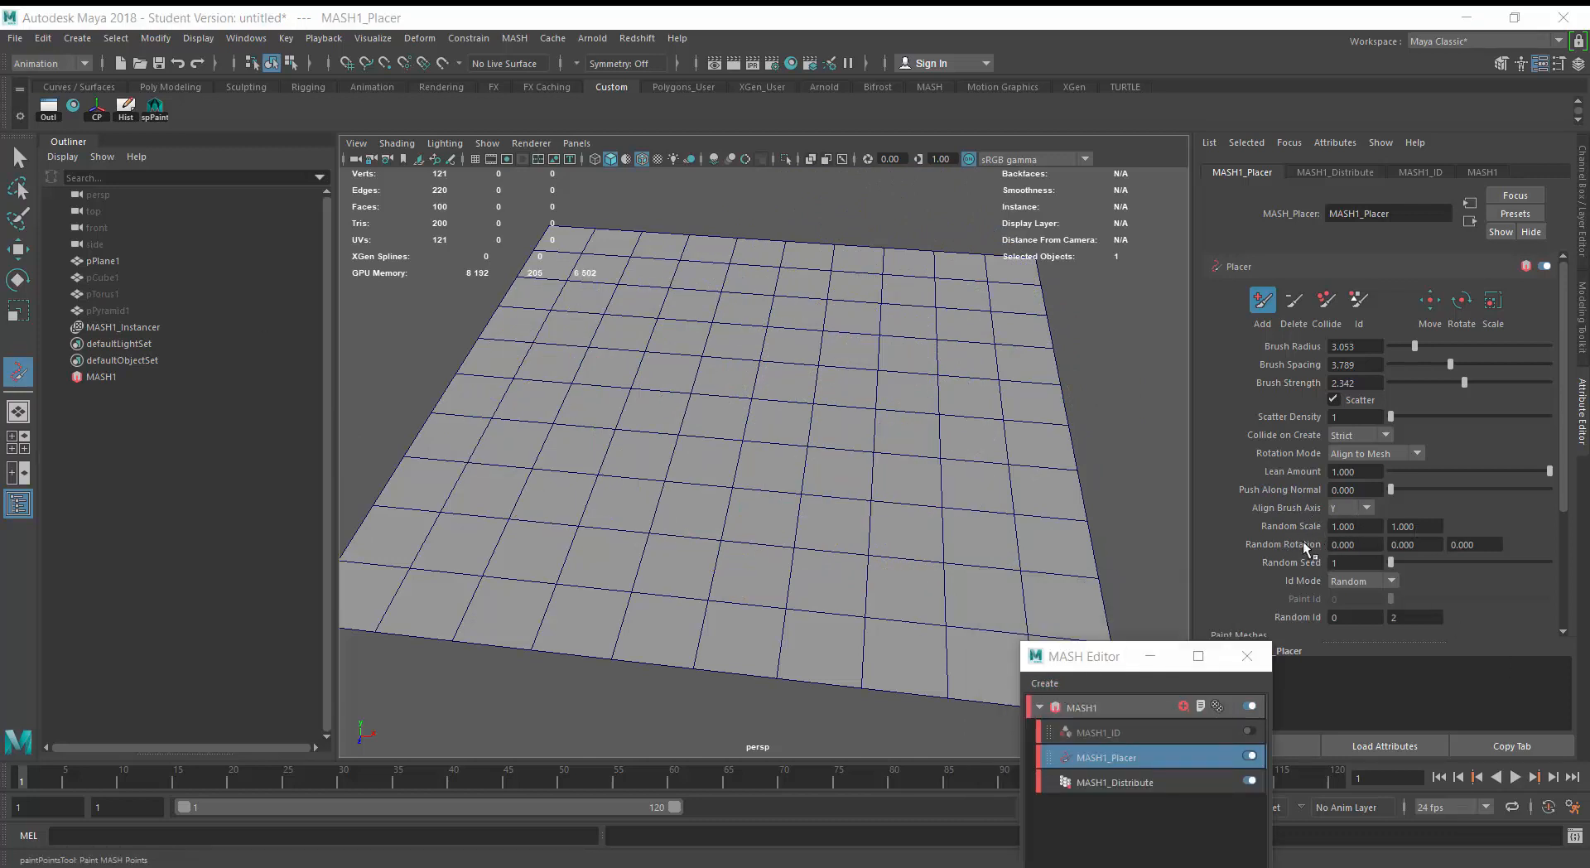
Set the Placer's Random Scale range to 0.5 to 4 and its Y Random Rotation to 360.
click(1357, 528)
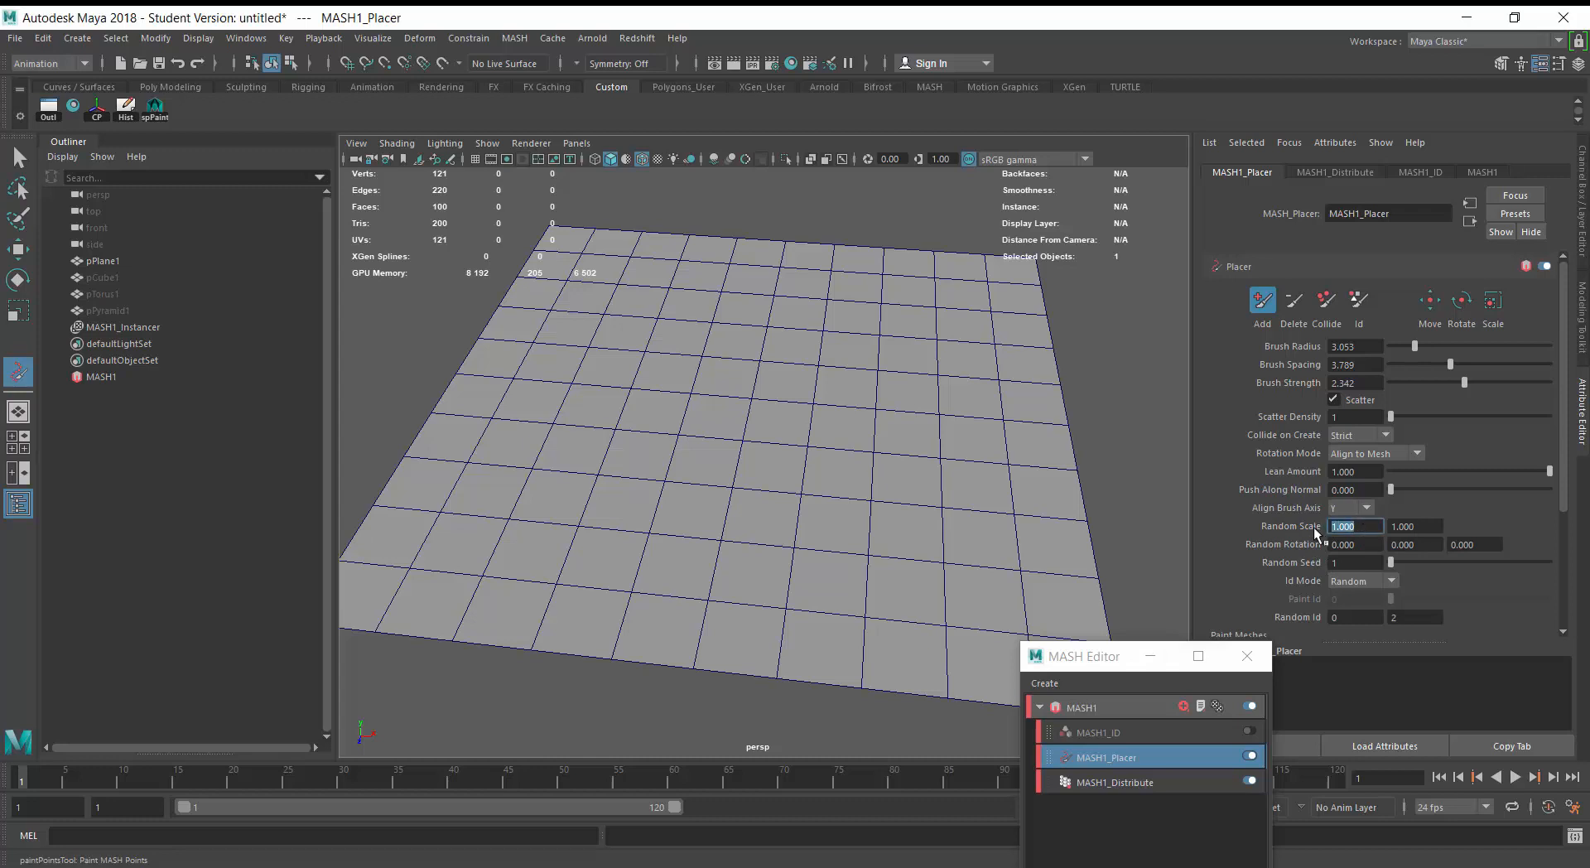
key(Return)
click(1430, 531)
text(4)
key(Return)
click(1392, 544)
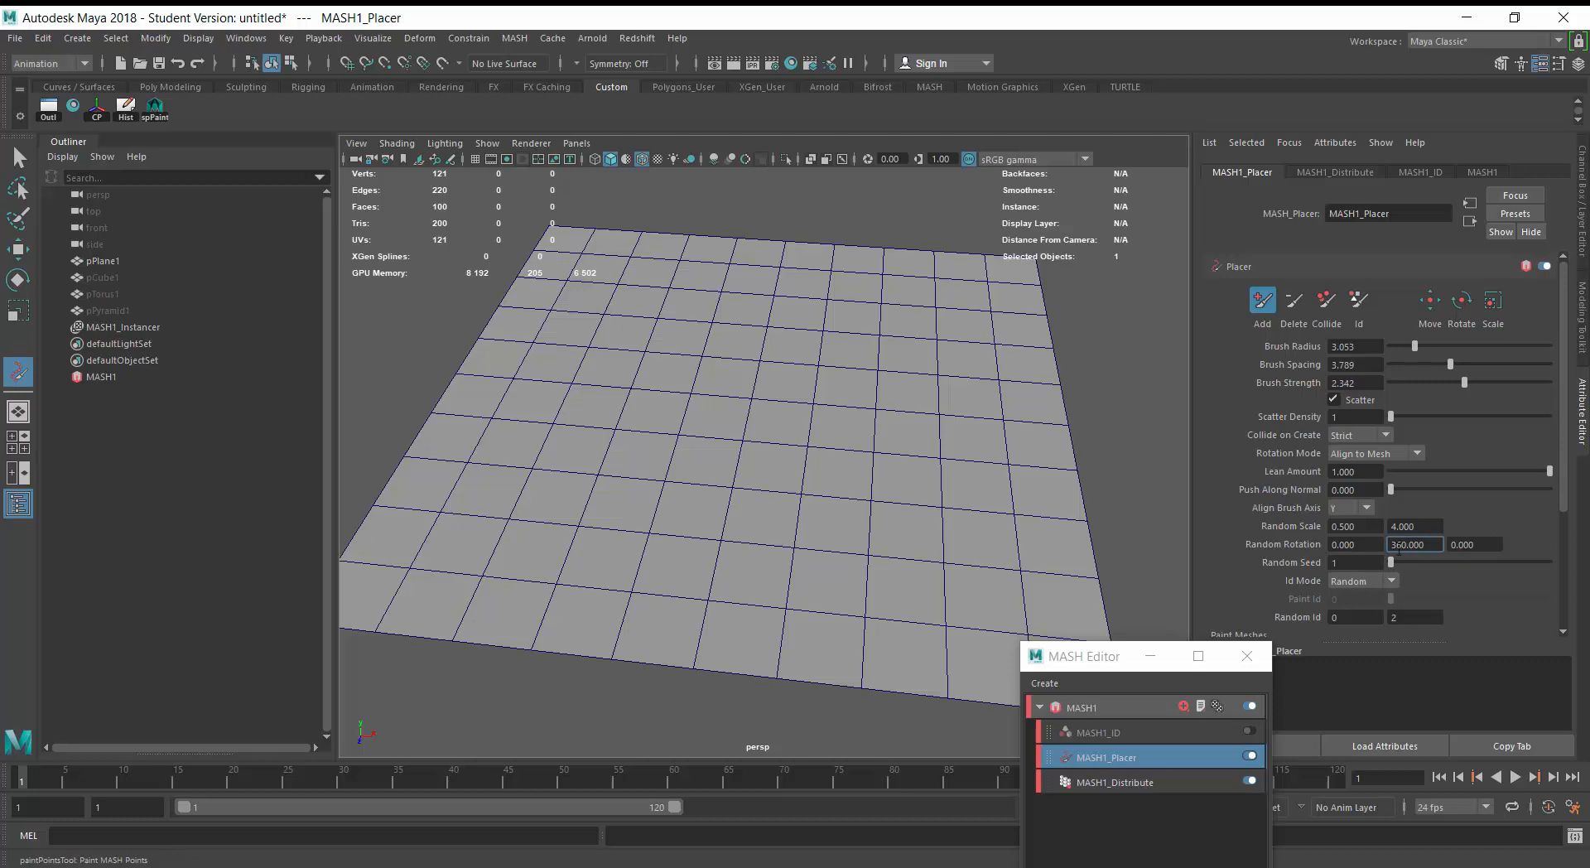
Set Brush Radius to 0.526 and maximum Random Scale to 2, and fill the whole plane with randomly sized and rotated shapes.
click(1259, 312)
click(1260, 311)
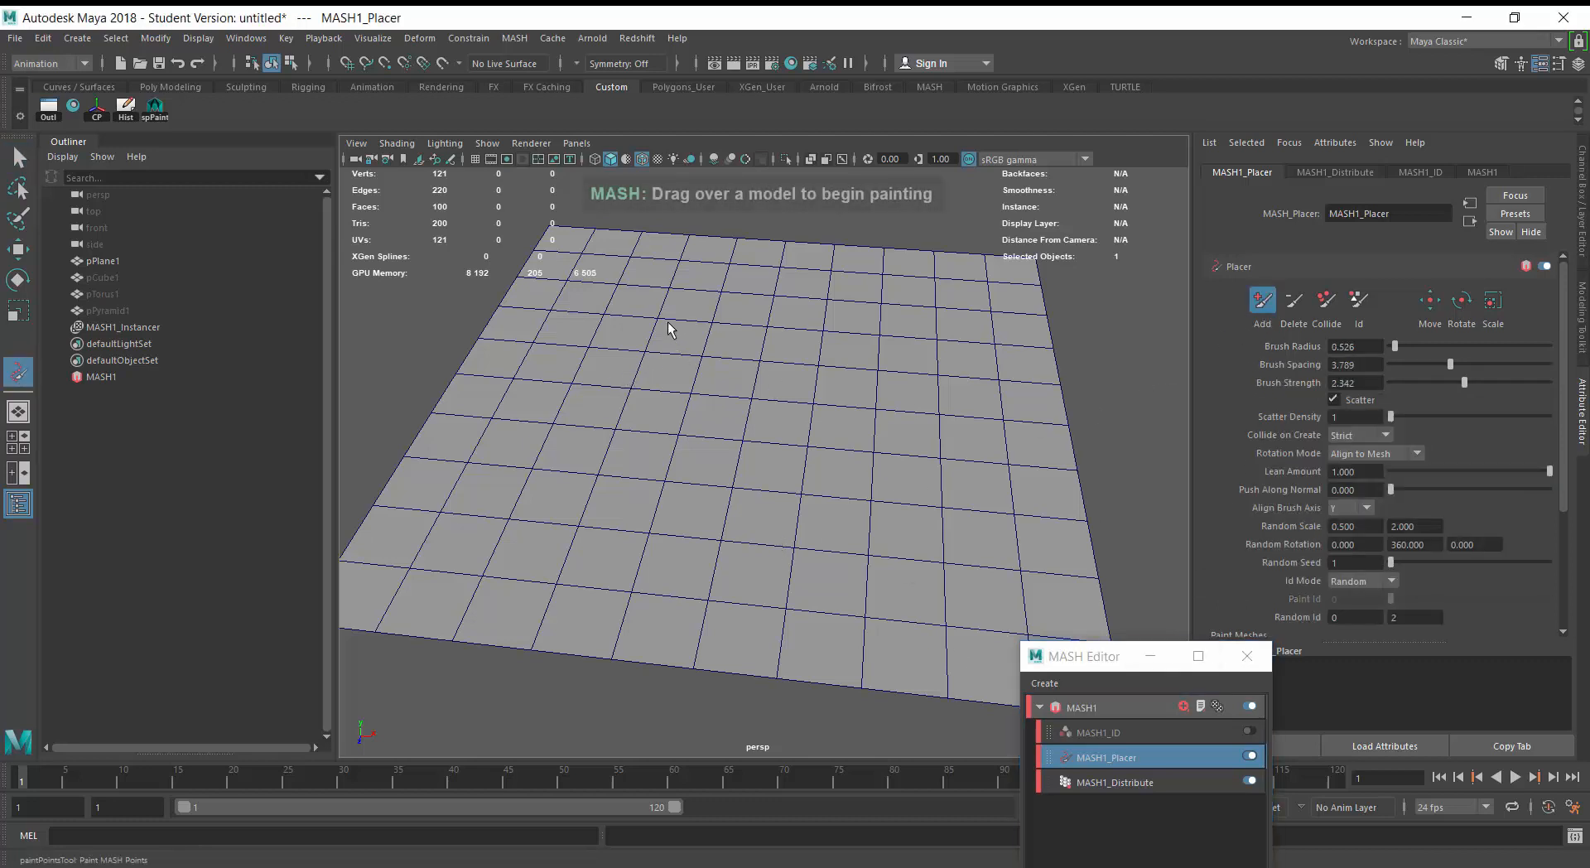
mouse_move(667, 327)
mouse_down()
mouse_move(852, 414)
mouse_move(841, 462)
mouse_move(613, 577)
mouse_move(476, 556)
mouse_move(452, 439)
mouse_move(653, 400)
mouse_move(731, 405)
mouse_move(654, 339)
mouse_move(538, 282)
mouse_move(551, 497)
mouse_move(869, 543)
mouse_move(820, 666)
mouse_move(480, 646)
mouse_move(828, 571)
mouse_move(1029, 412)
mouse_move(977, 314)
mouse_move(902, 257)
mouse_move(617, 277)
mouse_move(952, 492)
mouse_move(1006, 639)
mouse_up()
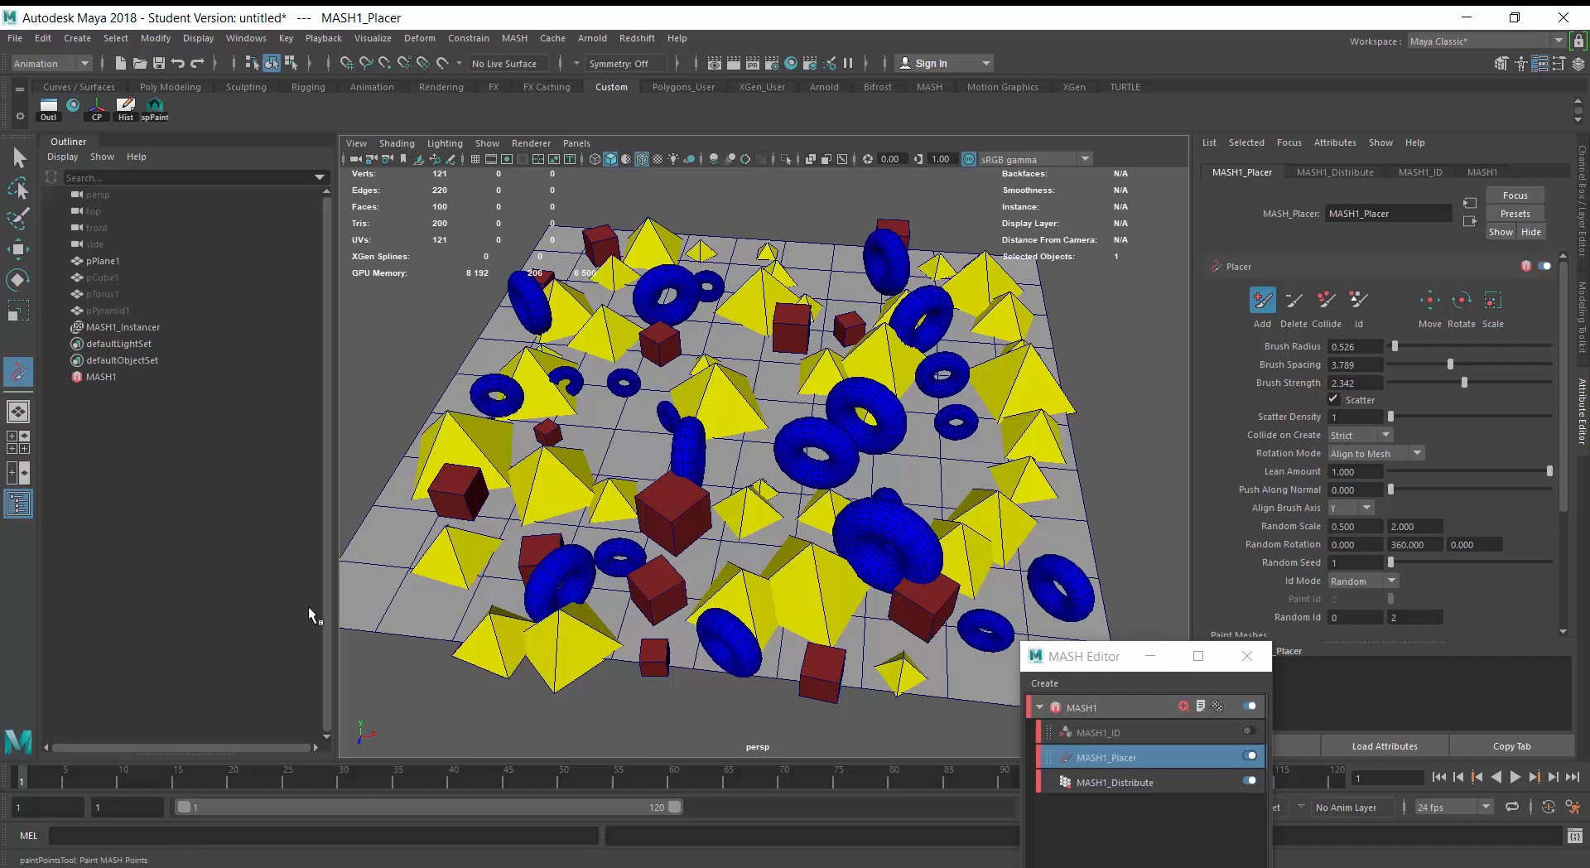
drag(370, 583, 437, 584)
mouse_move(639, 421)
mouse_down()
mouse_move(797, 272)
mouse_move(851, 290)
mouse_up()
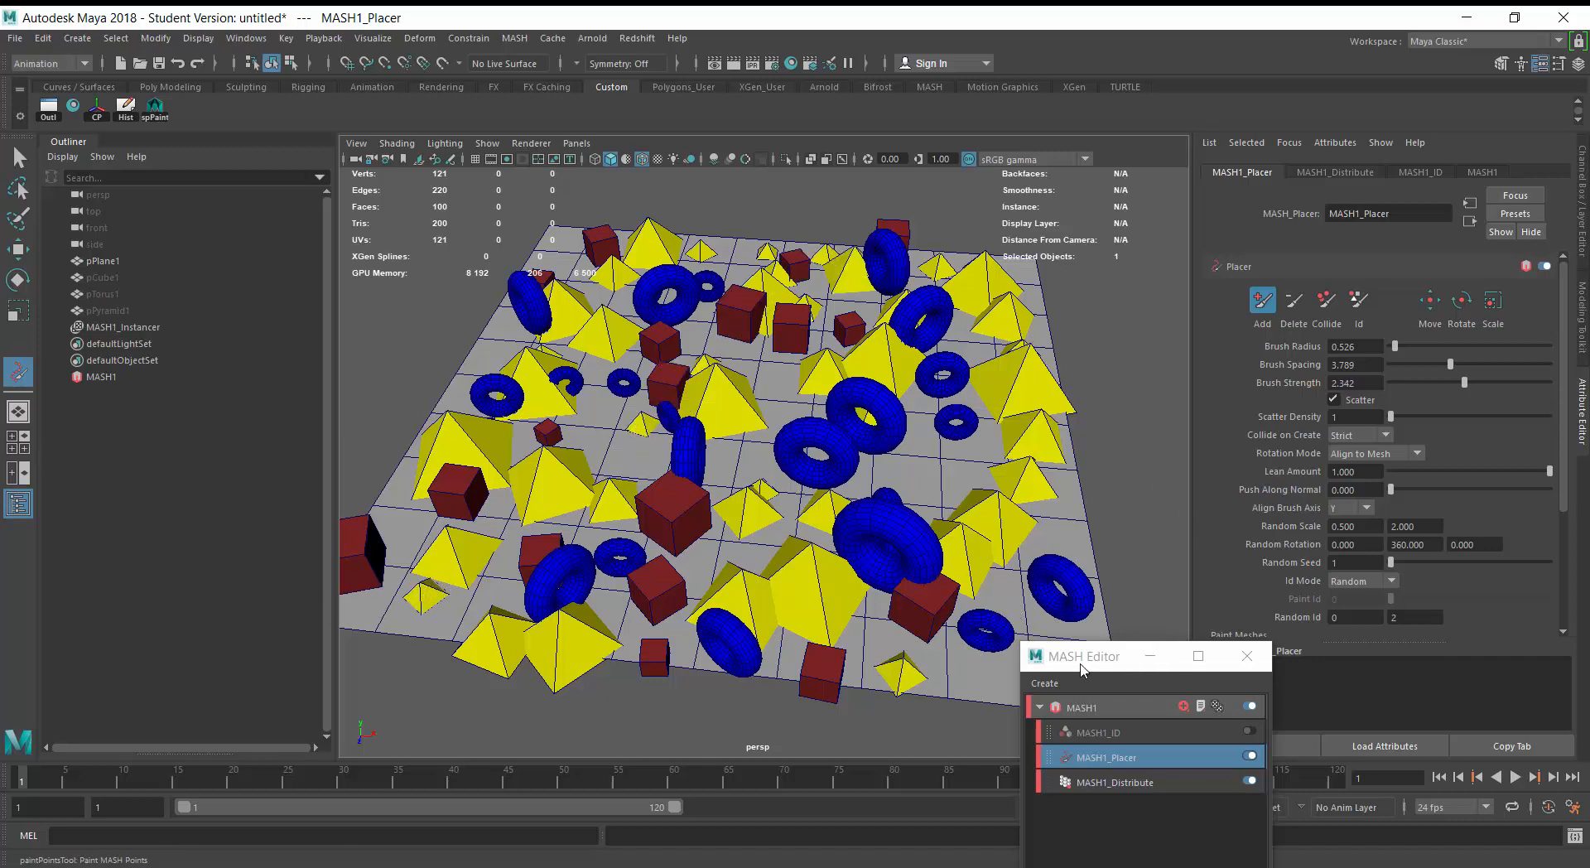
Using the Placer's Move tool, shift one torus toward the plane's nearest corner and slightly reposition another near the centre.
mouse_move(1086, 660)
mouse_down()
mouse_move(1202, 496)
mouse_move(1203, 519)
mouse_up()
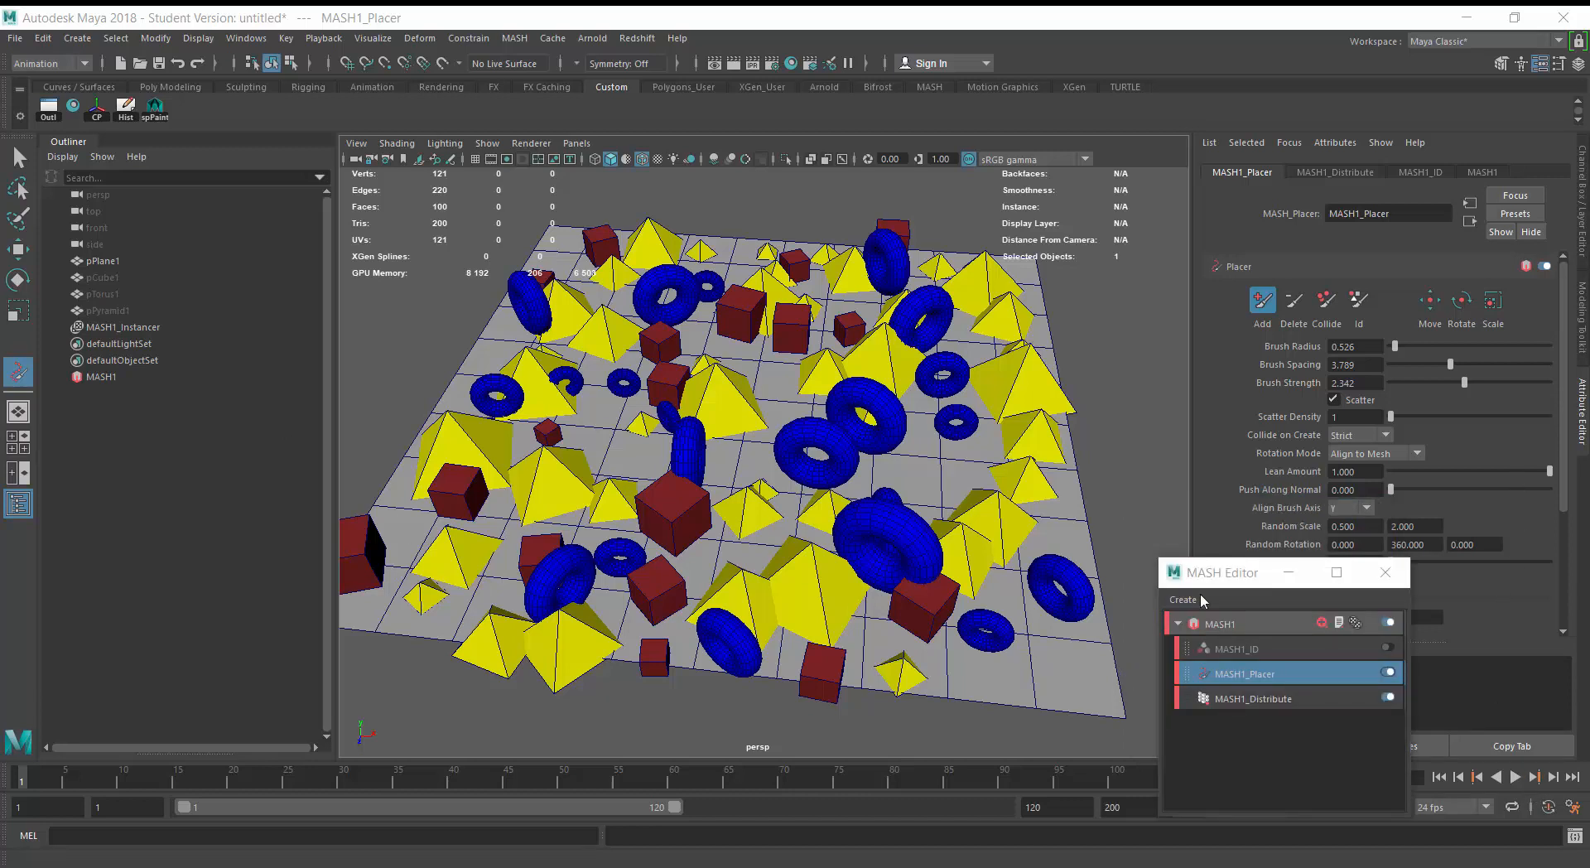
drag(1250, 574, 1216, 635)
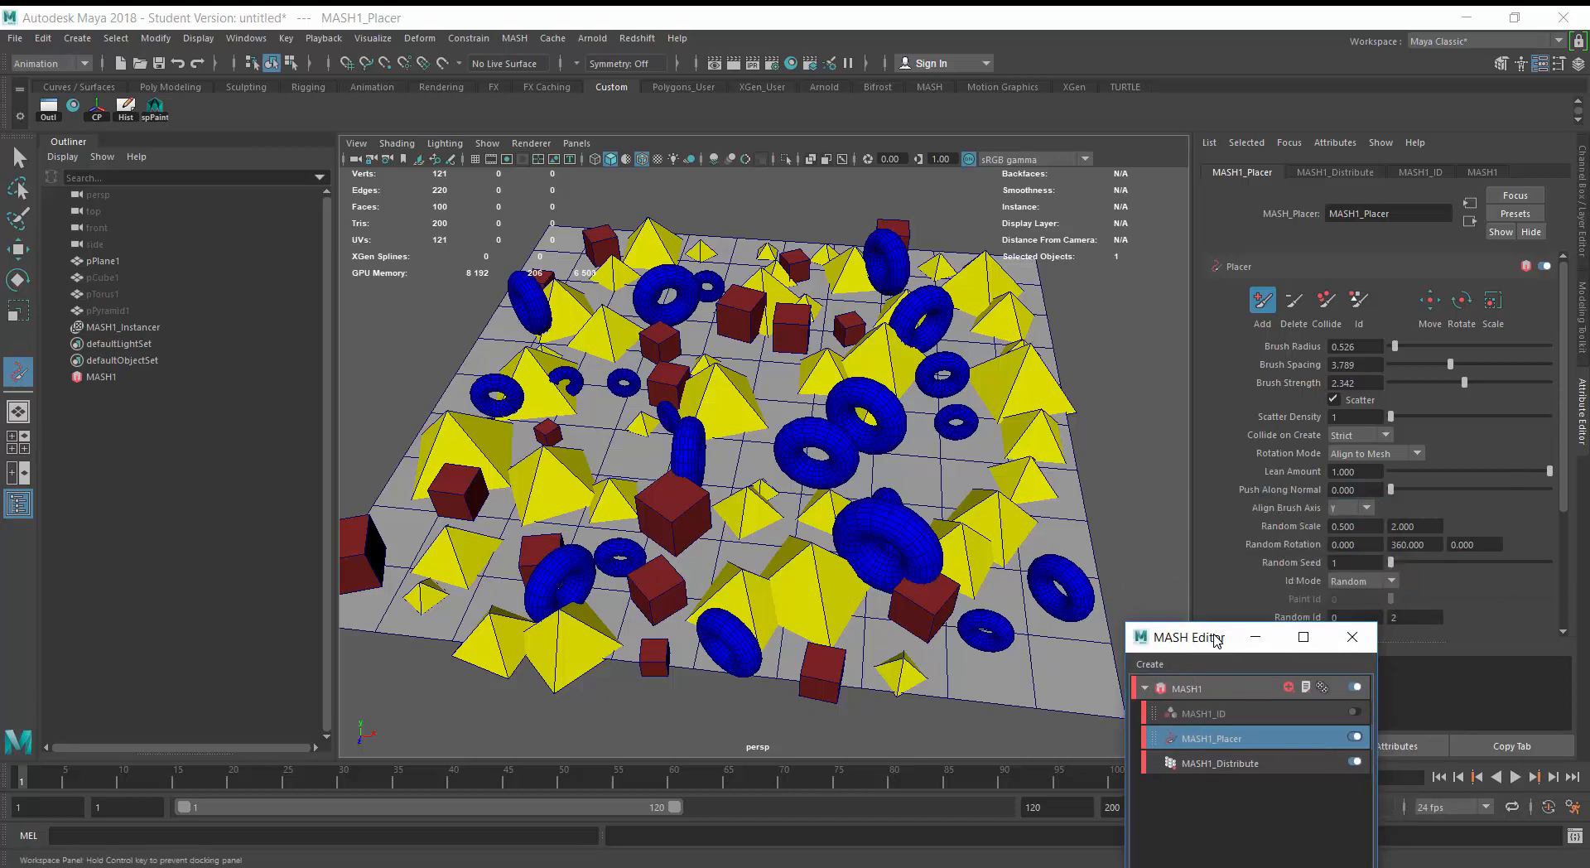
click(1429, 303)
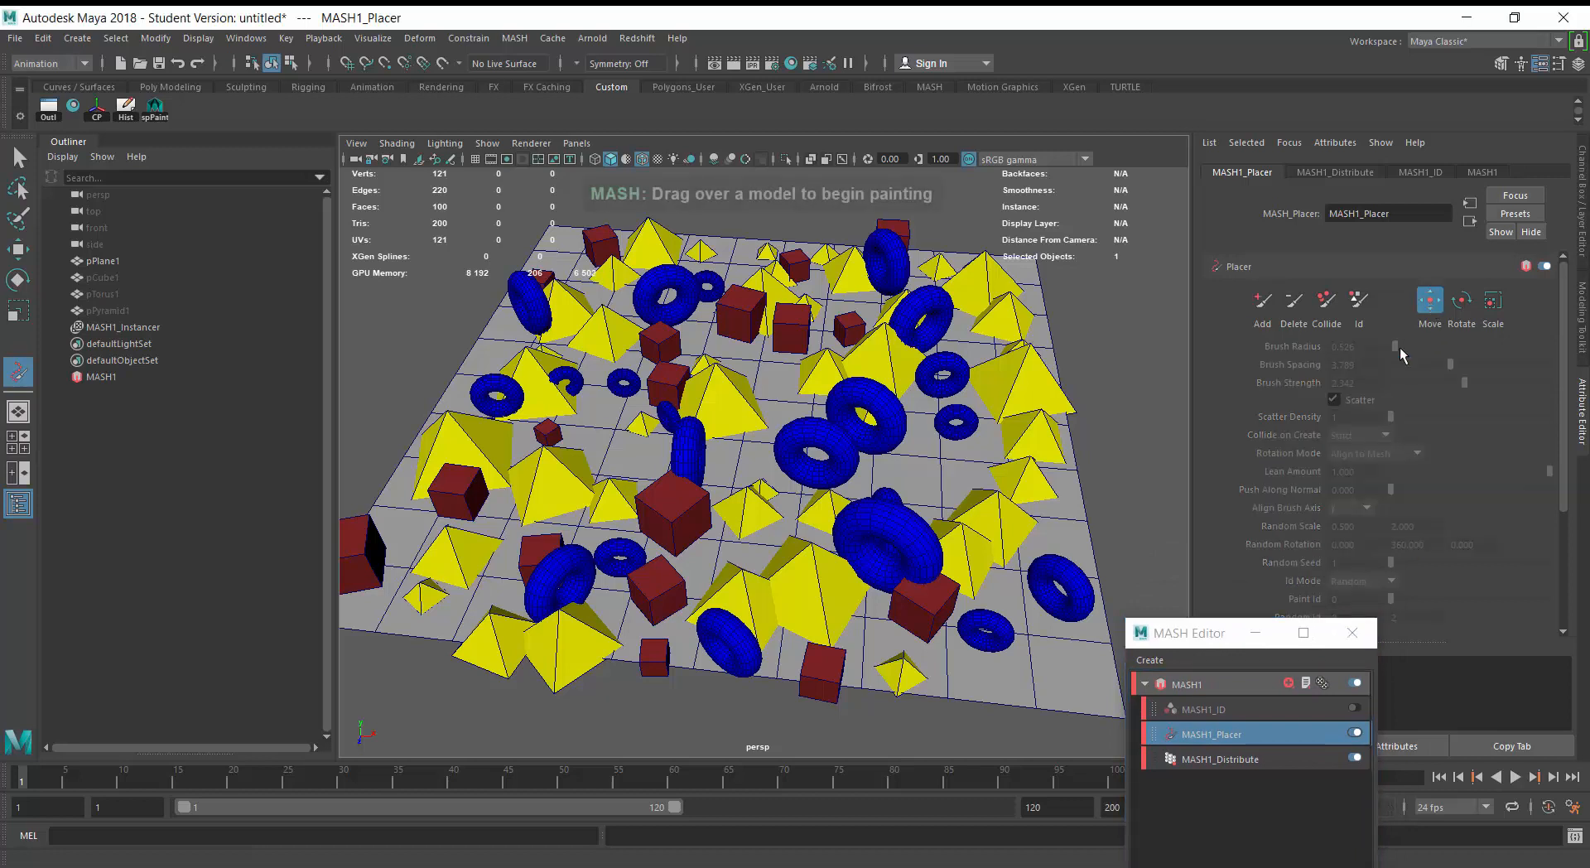
click(1048, 606)
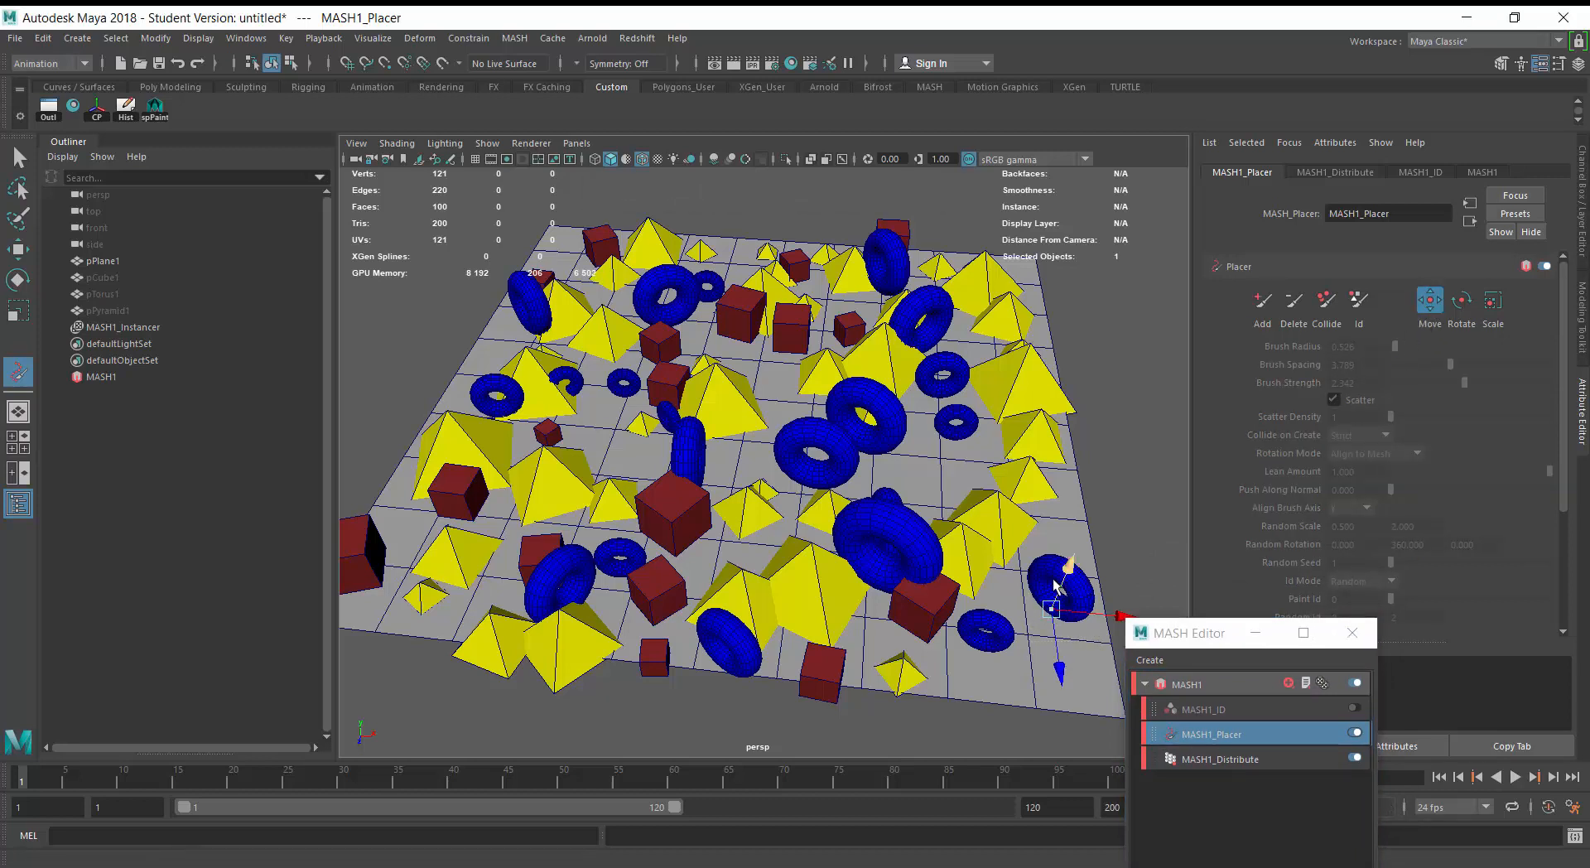
drag(1058, 610, 1067, 749)
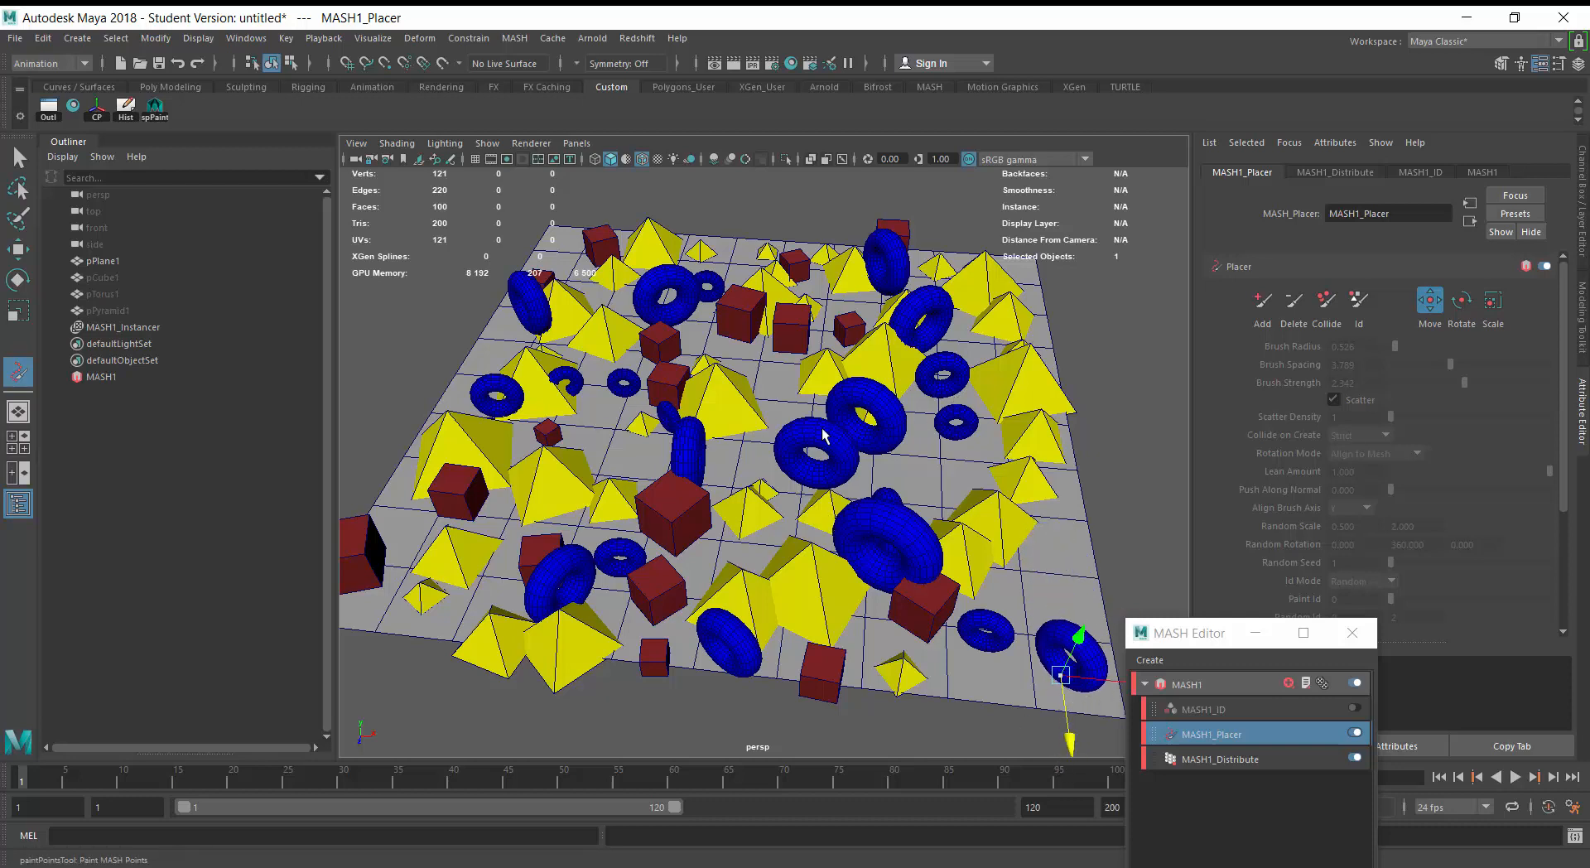
click(762, 479)
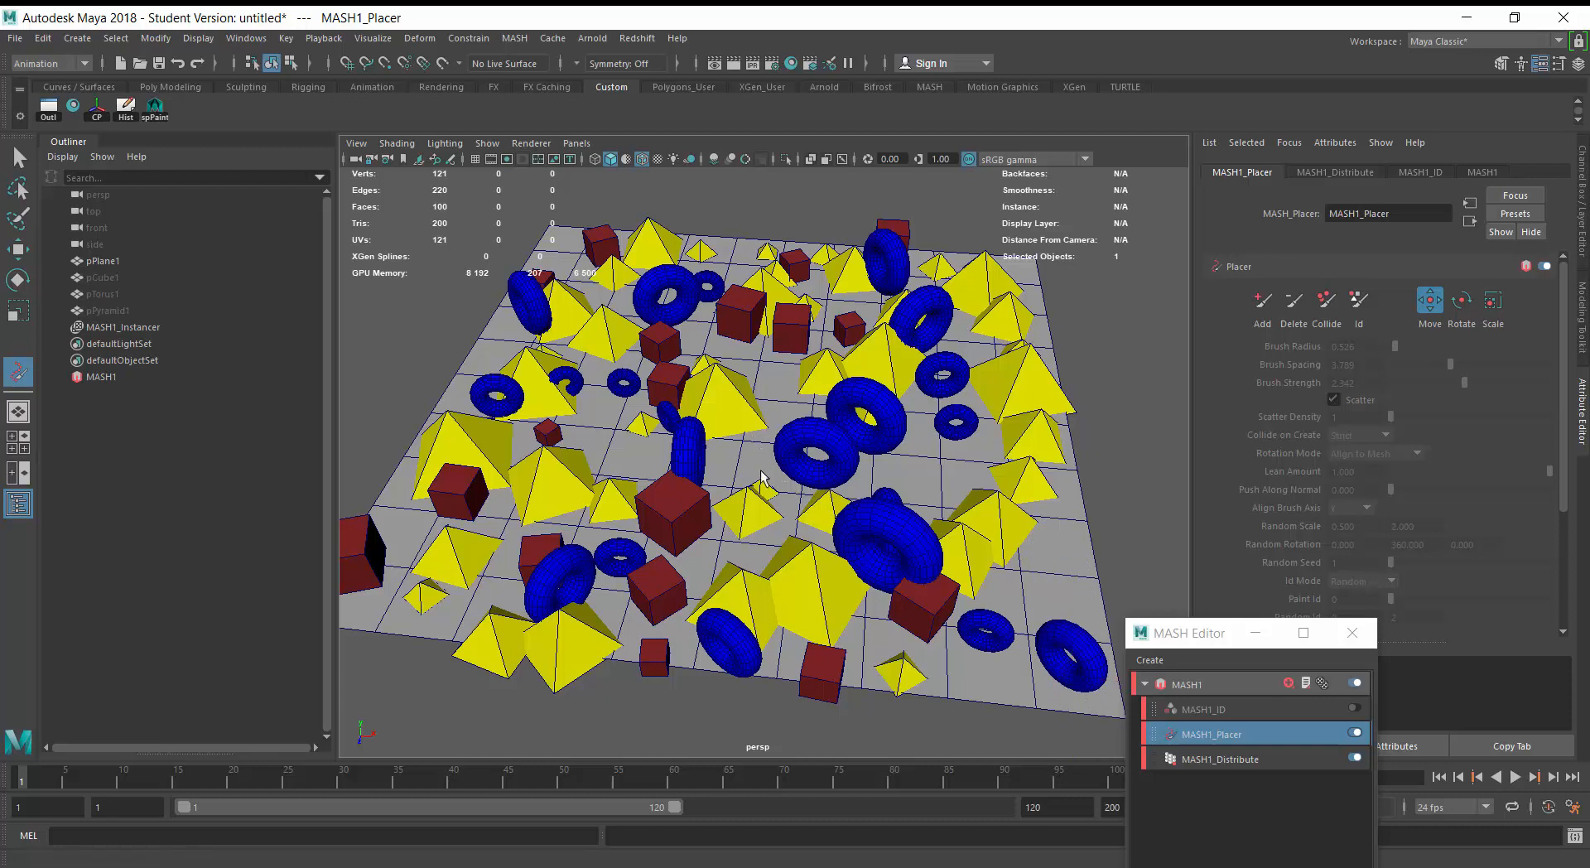
drag(853, 490, 786, 497)
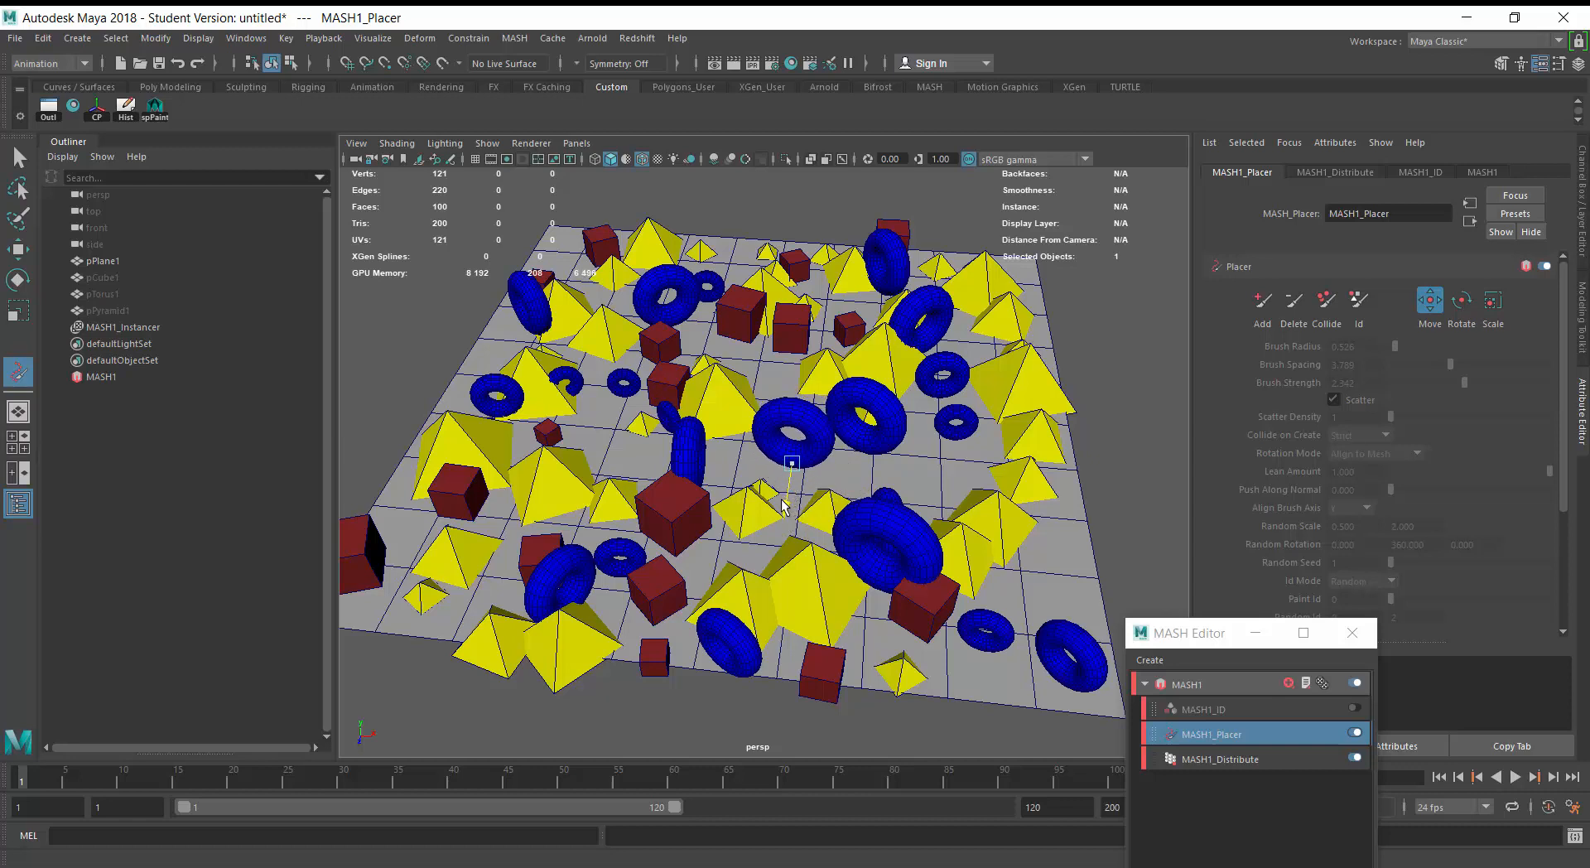
Using the Placer's Rotate tool, turn the torus at the plane's near corner to a new orientation.
click(1461, 300)
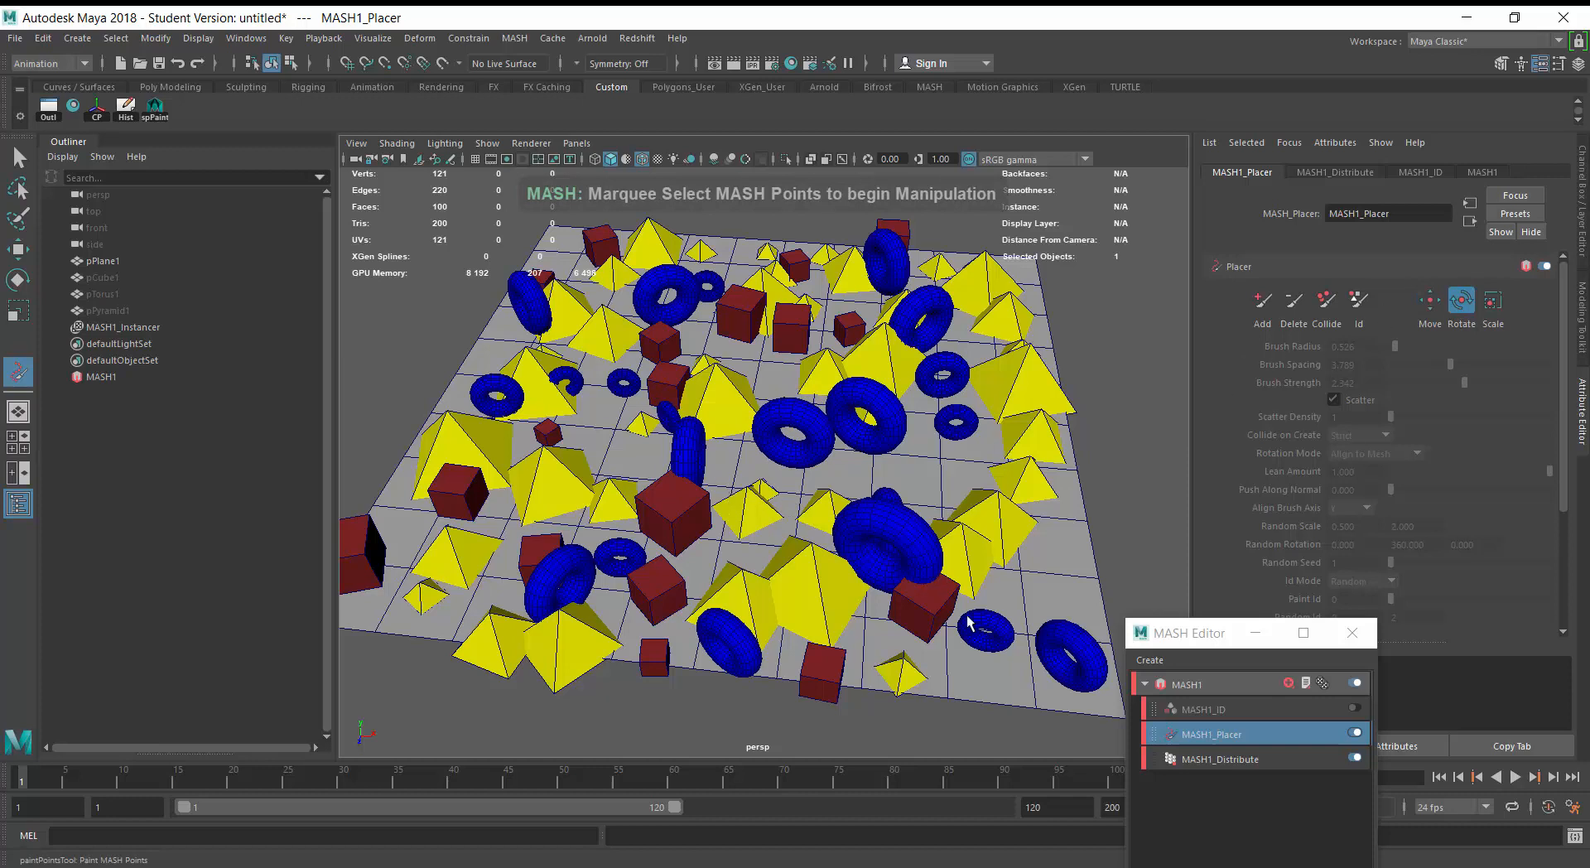
drag(1055, 635, 1064, 698)
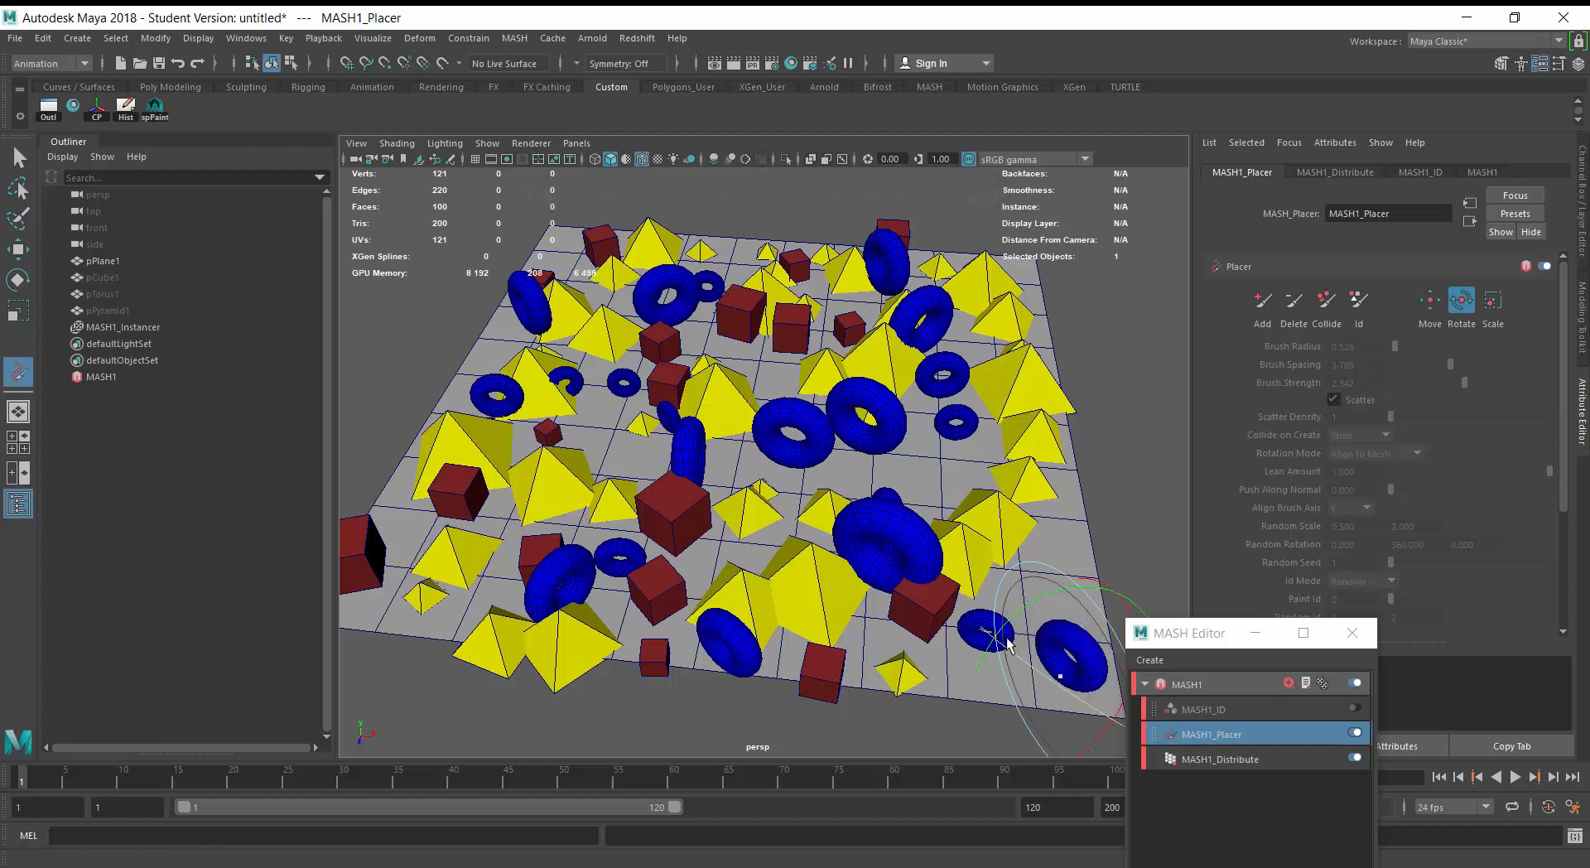
drag(1020, 667, 1005, 640)
alt+middle_drag(1005, 639, 828, 540)
drag(904, 607, 999, 609)
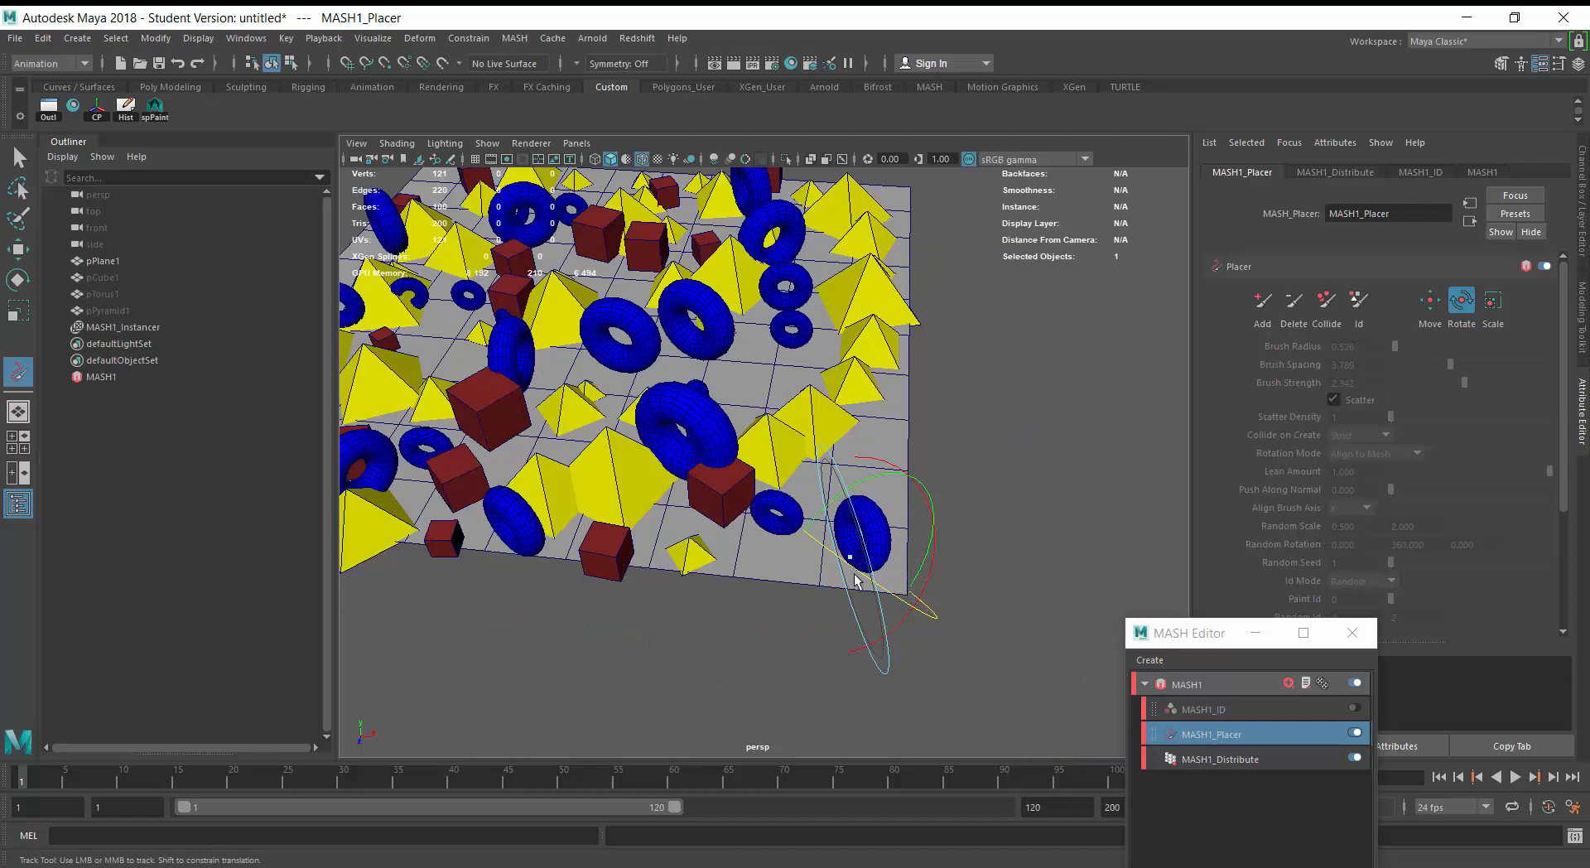
drag(854, 563, 925, 567)
Using the Placer's Scale tool, enlarge the torus at the plane's near corner slightly.
click(1492, 300)
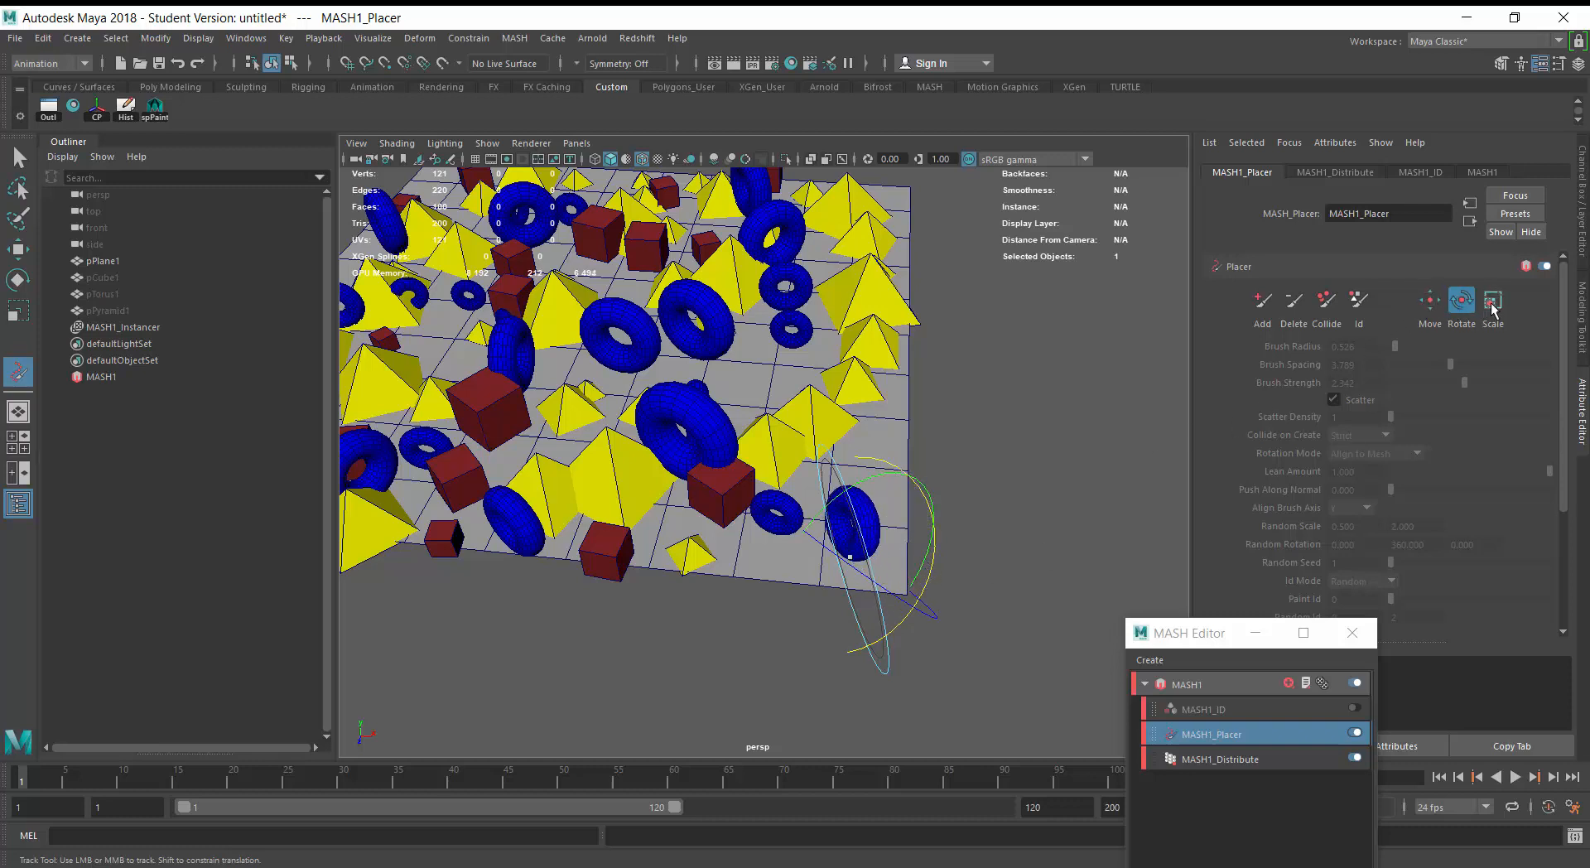
click(867, 569)
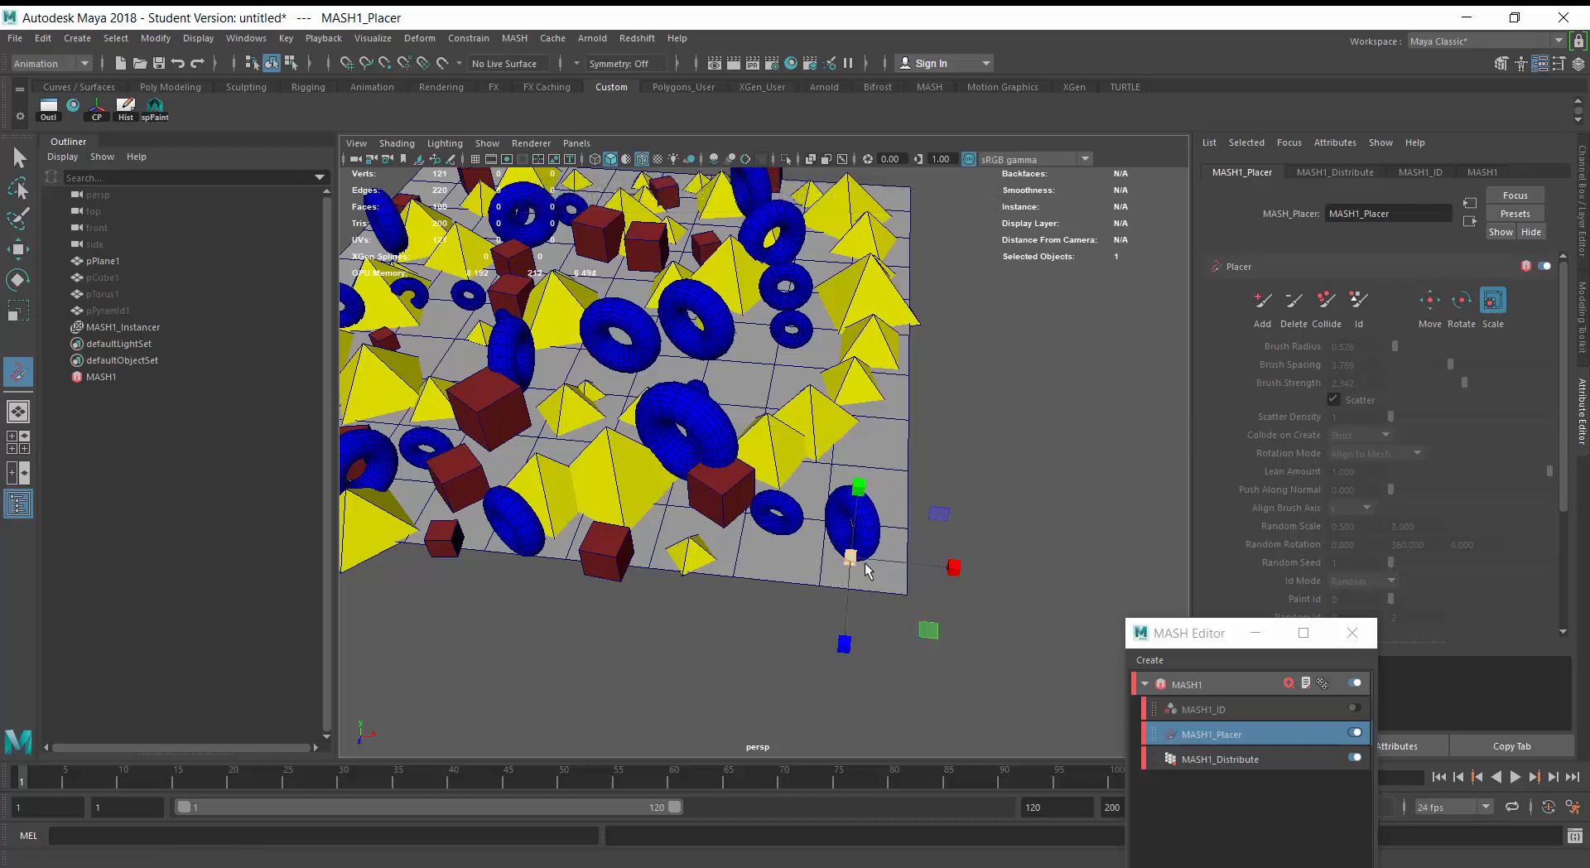
mouse_move(851, 559)
mouse_down()
mouse_move(824, 556)
mouse_move(1132, 610)
mouse_move(859, 566)
mouse_up()
drag(859, 483, 1006, 551)
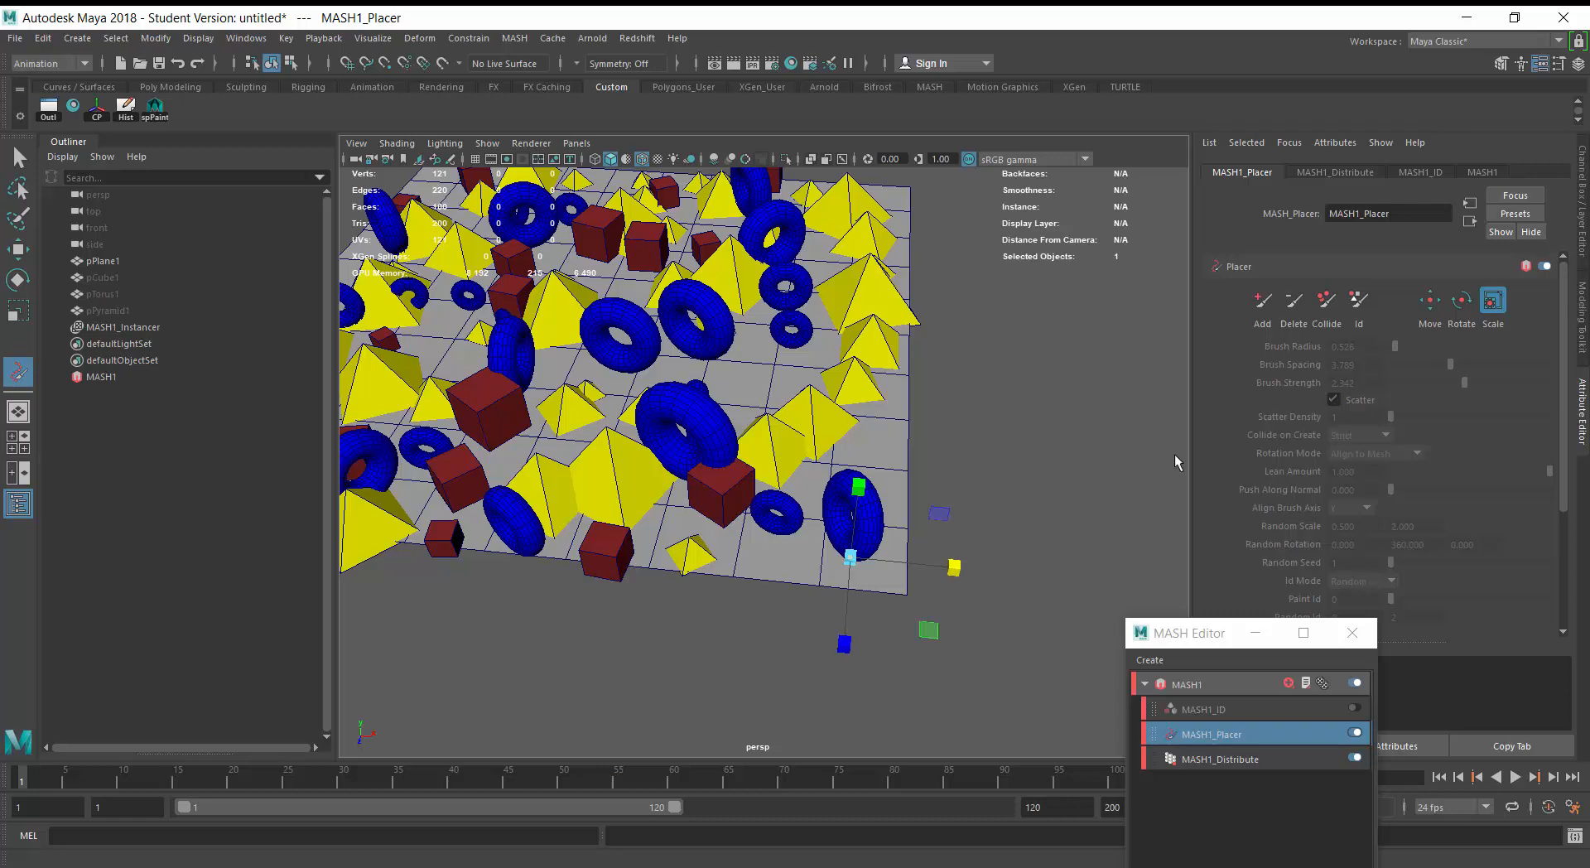
Shrink the large cube beside the upright torus with the Placer's Scale tool, and shift it slightly along X with the Move tool.
click(505, 409)
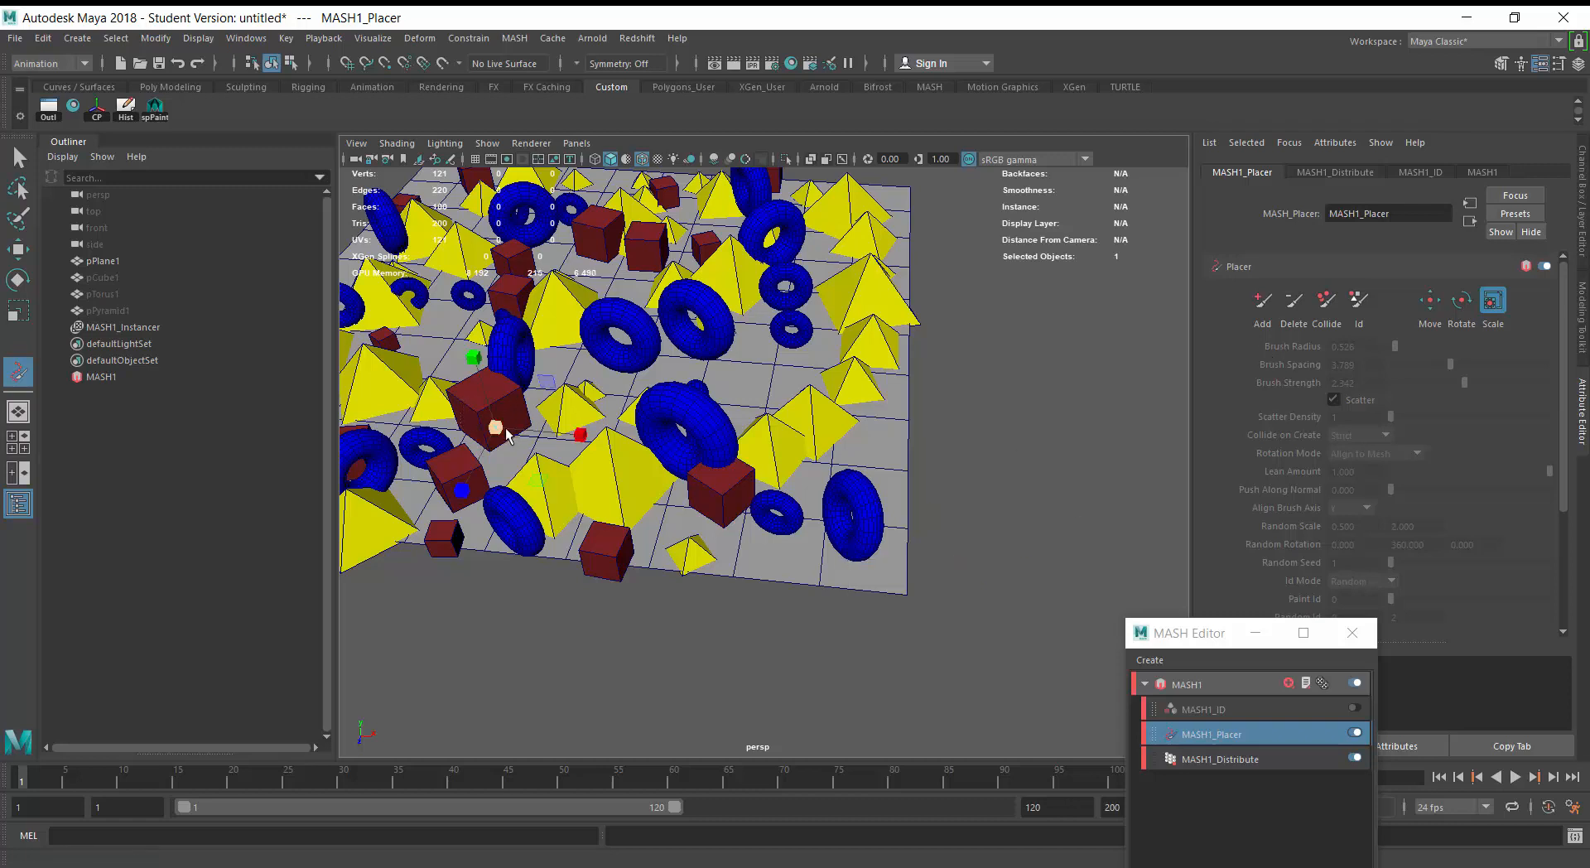
mouse_move(495, 429)
mouse_down()
mouse_move(515, 427)
mouse_move(445, 417)
mouse_move(324, 439)
mouse_move(102, 384)
mouse_up()
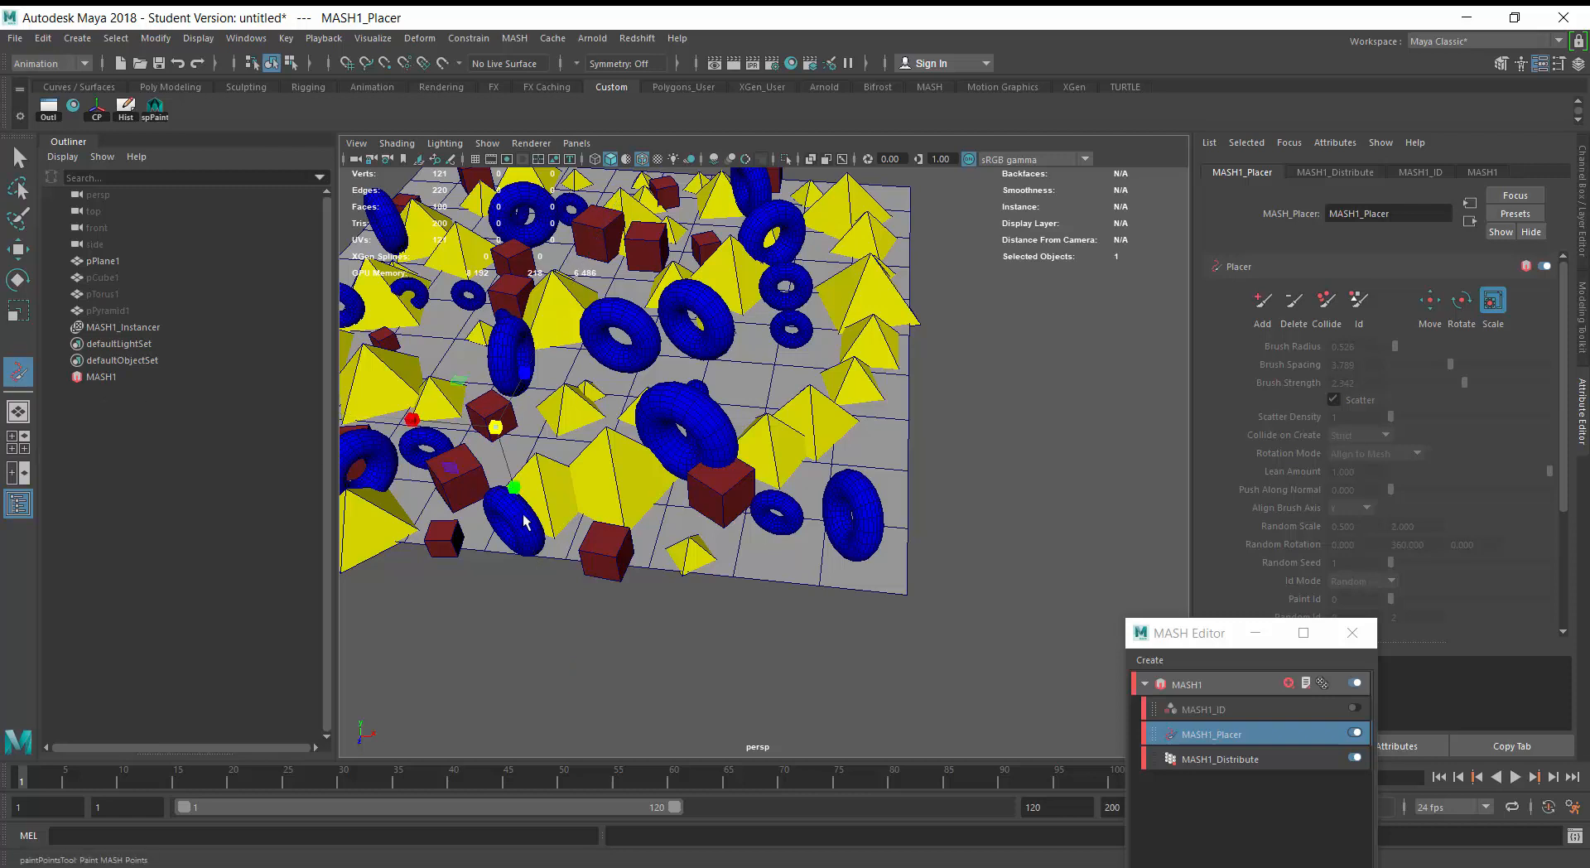
click(1438, 305)
click(495, 424)
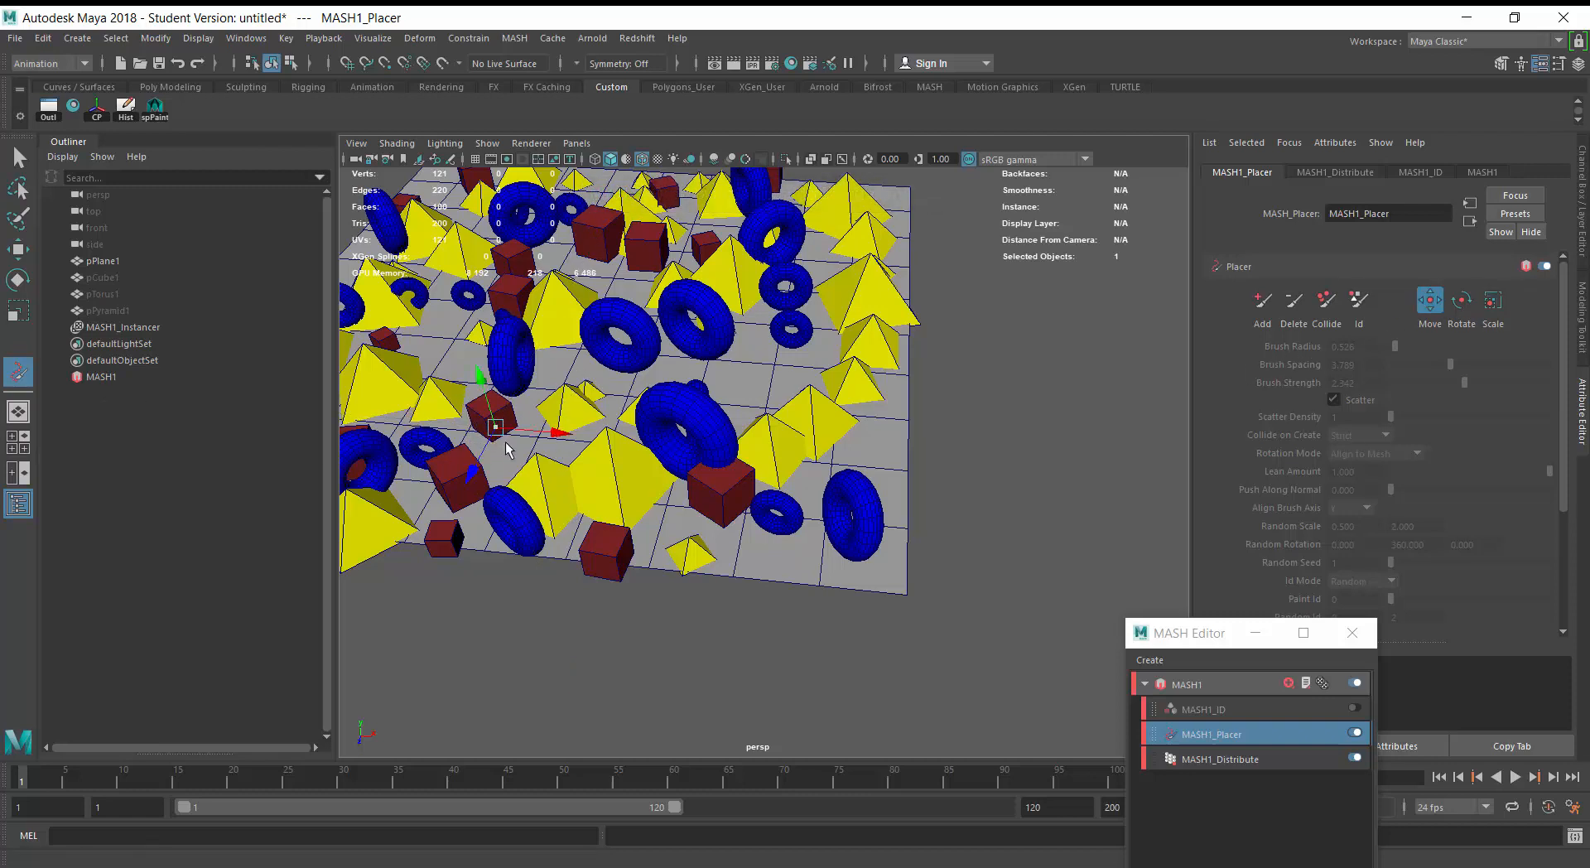
mouse_move(553, 434)
mouse_down()
mouse_move(590, 440)
mouse_move(575, 437)
mouse_up()
With the Placer's Move tool, shift the small pyramid off its larger neighbour and move a pyramid near the side edge farther back.
click(596, 394)
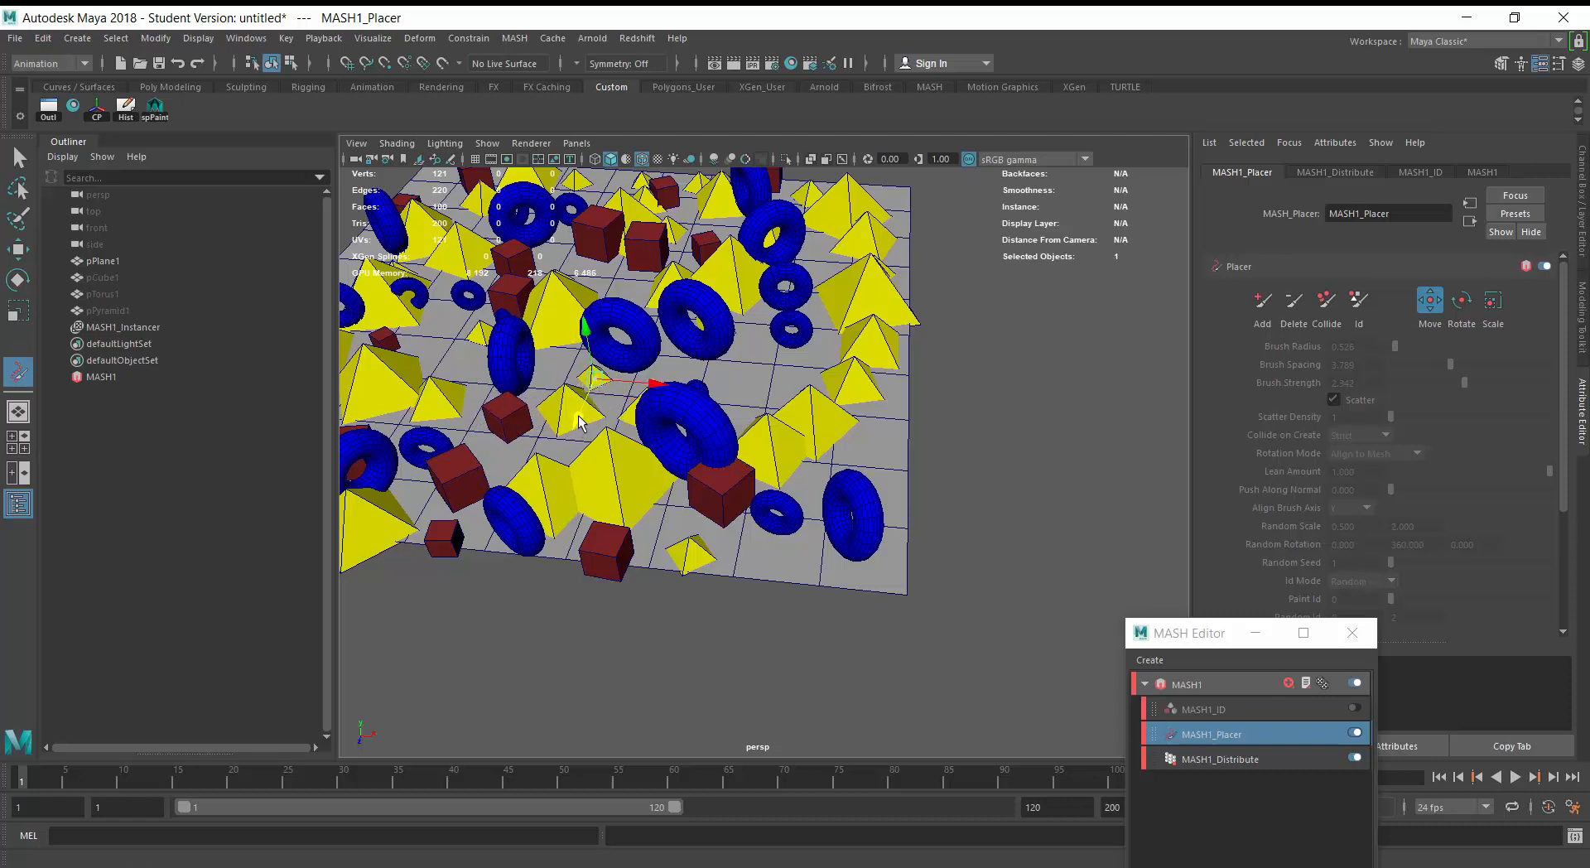
click(798, 403)
drag(834, 457, 828, 426)
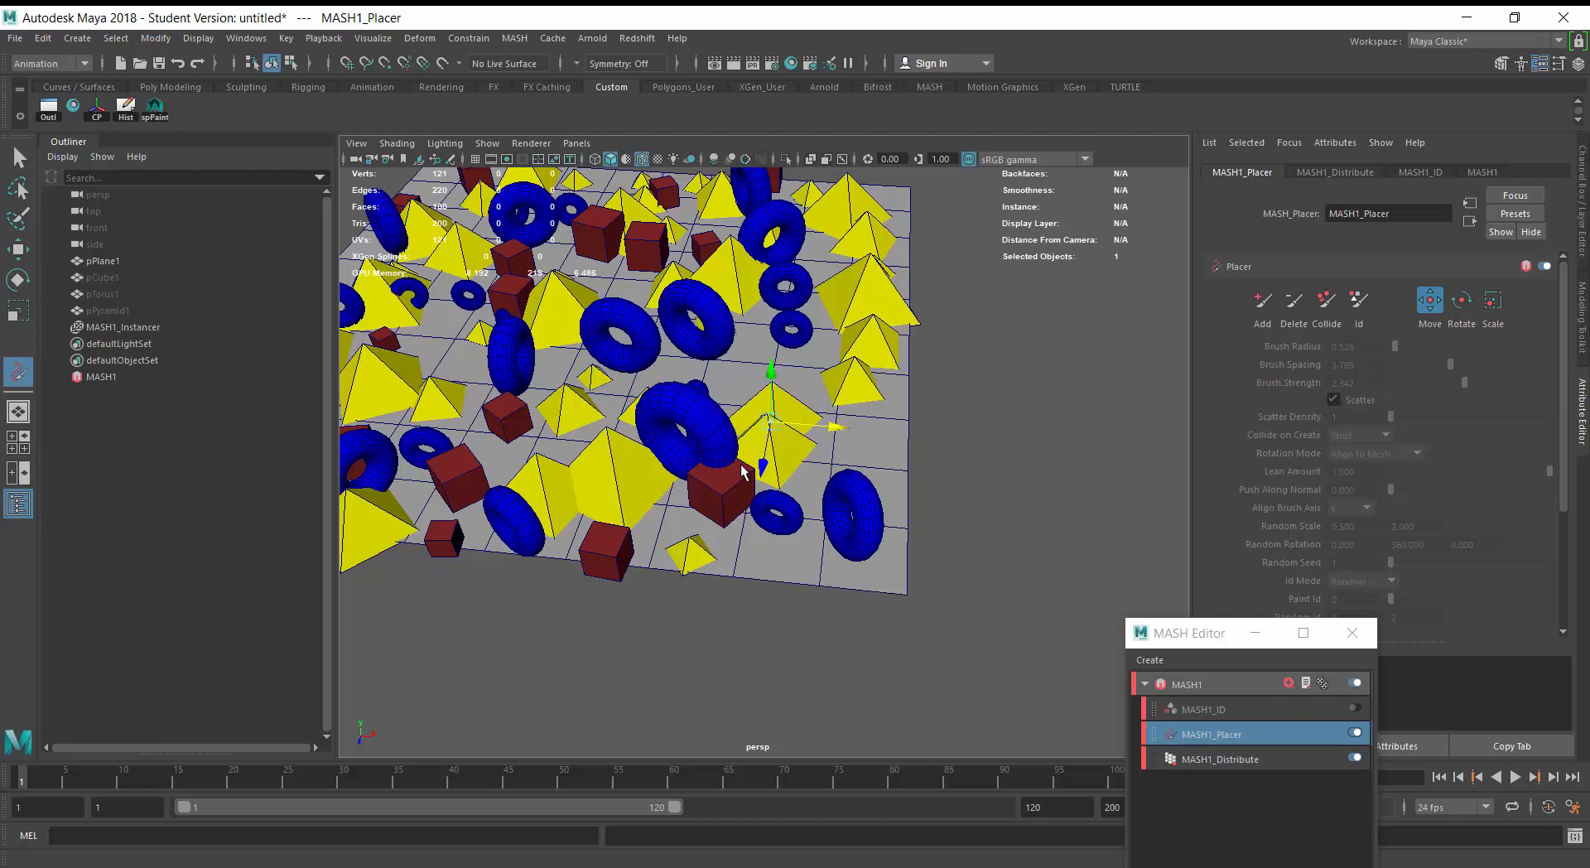
drag(761, 468, 770, 428)
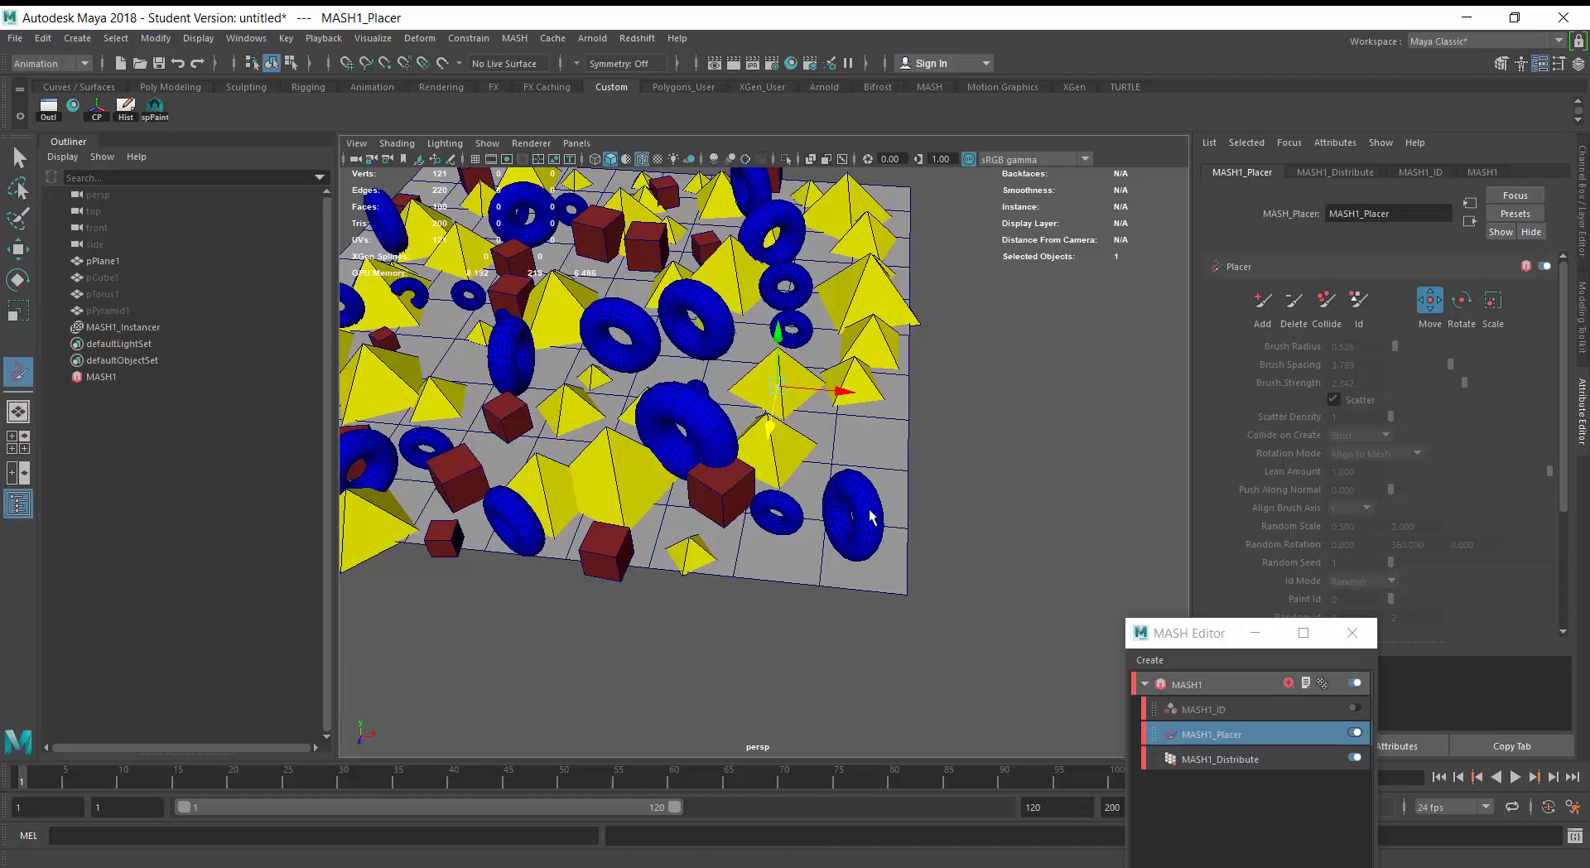
alt+drag(851, 507, 629, 482)
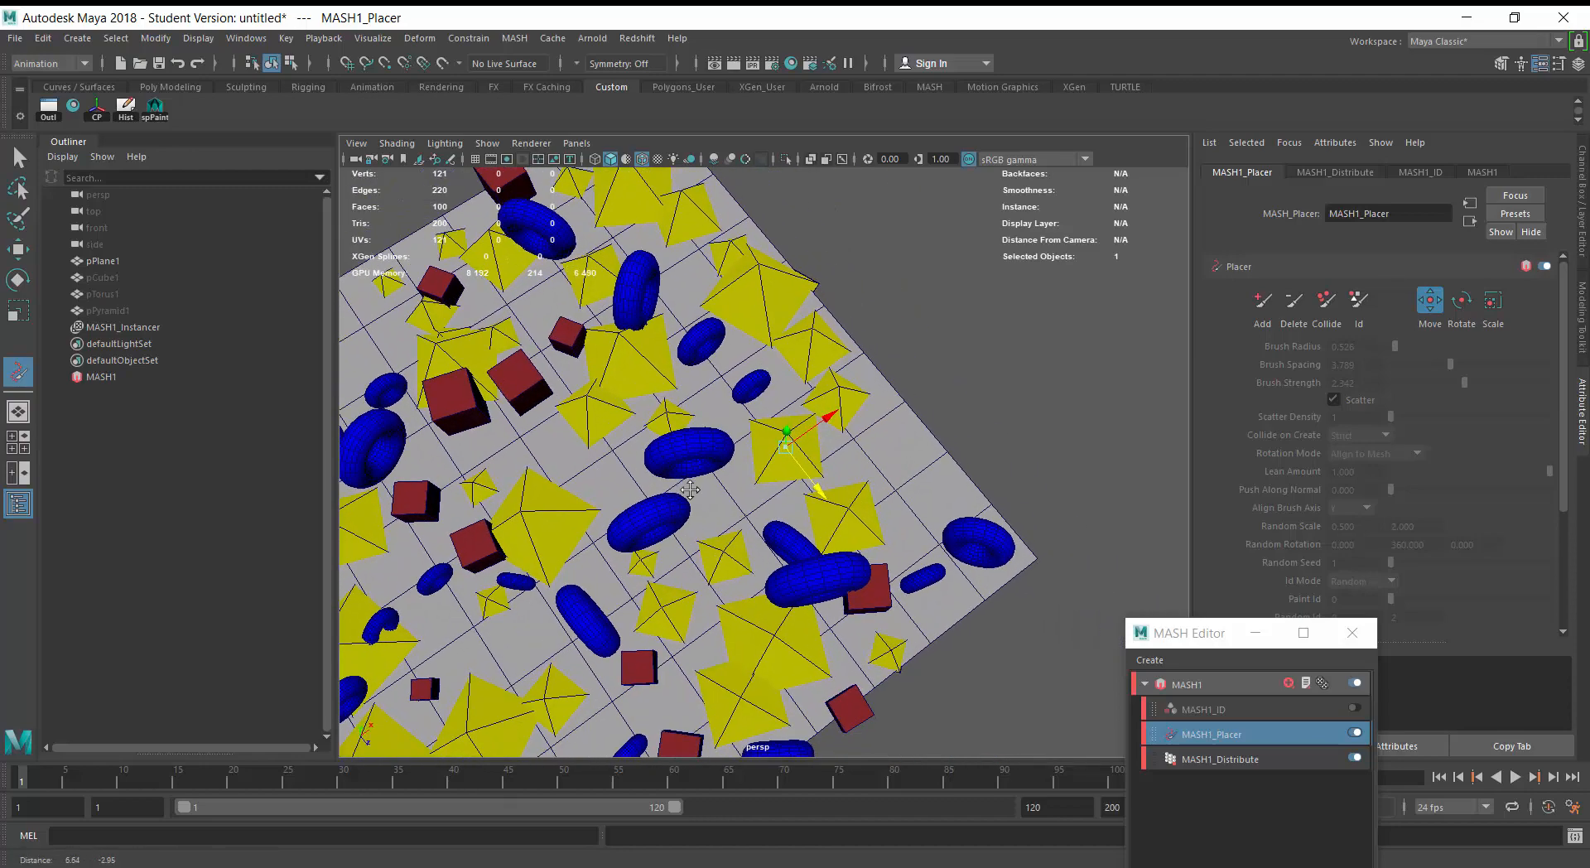
alt+middle_drag(632, 484, 815, 441)
alt+right_drag(816, 442, 691, 501)
alt+drag(691, 500, 645, 430)
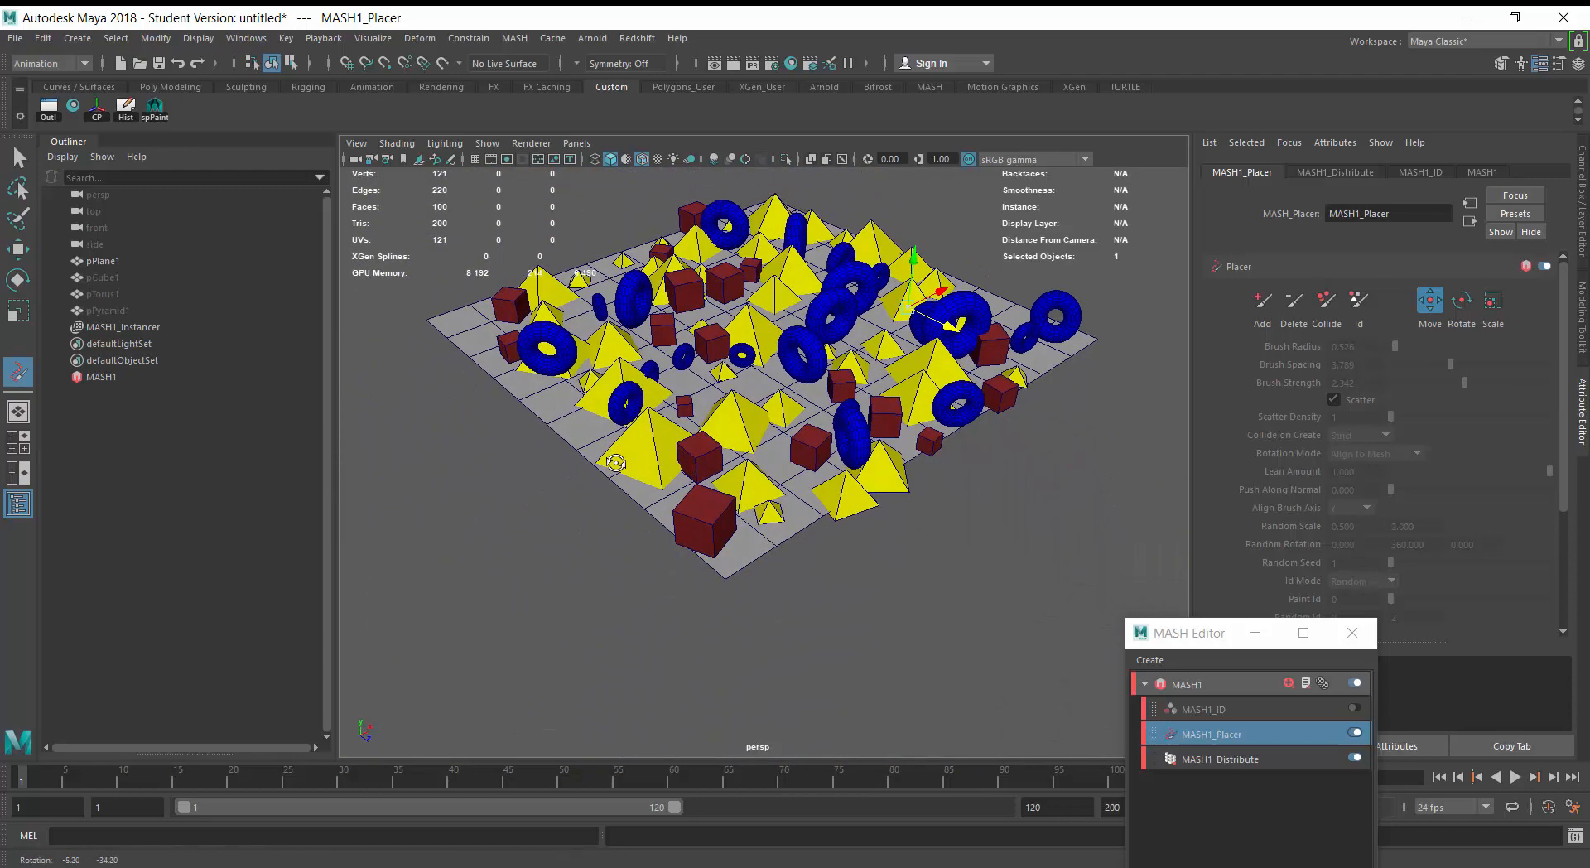
alt+middle_drag(644, 431, 640, 449)
alt+drag(640, 449, 682, 499)
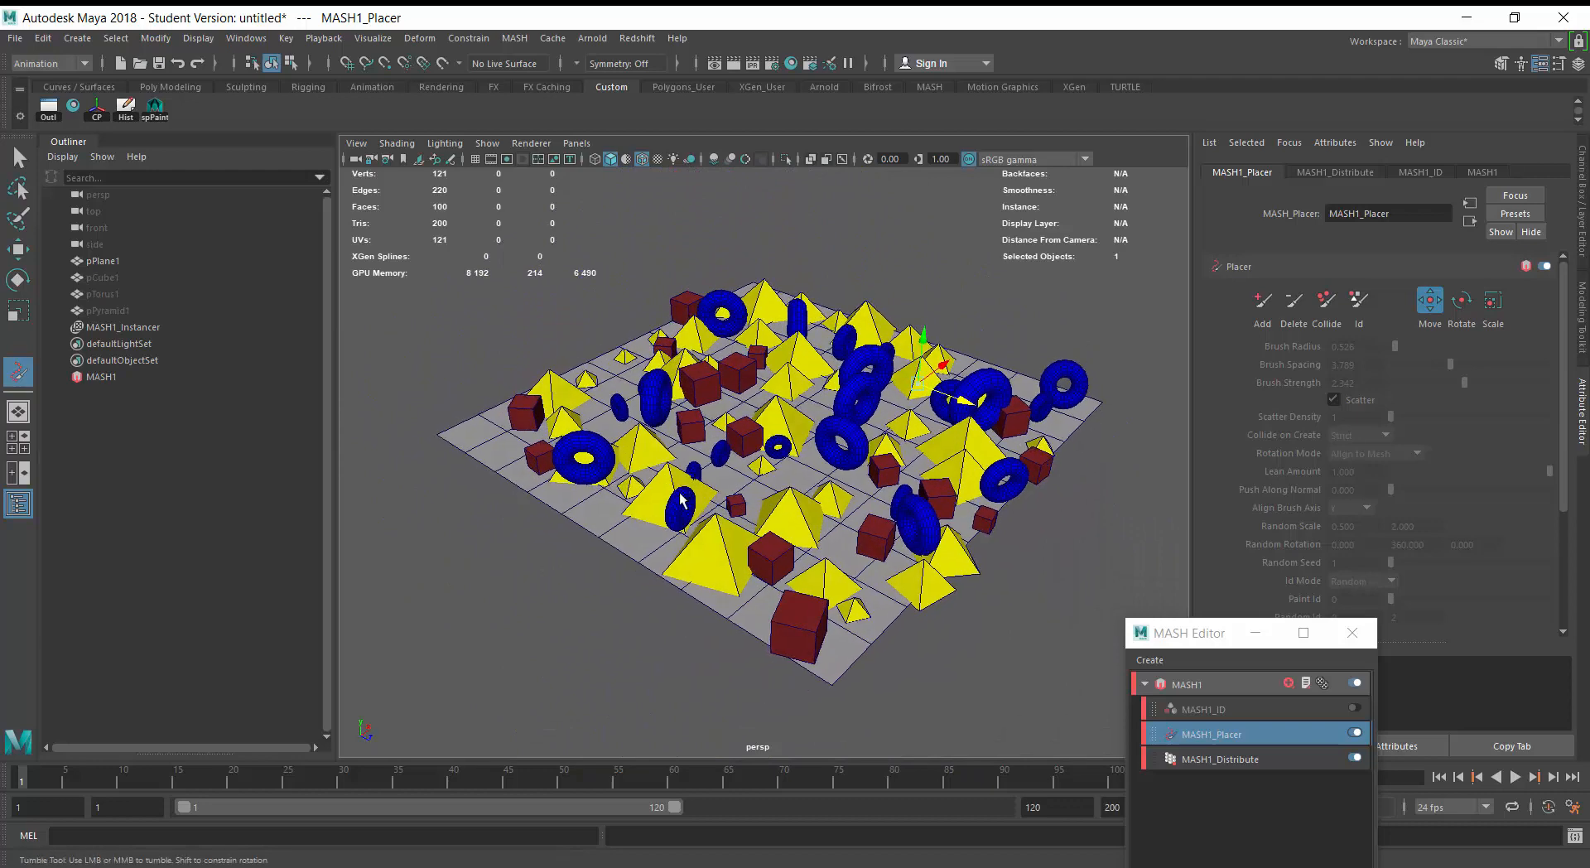